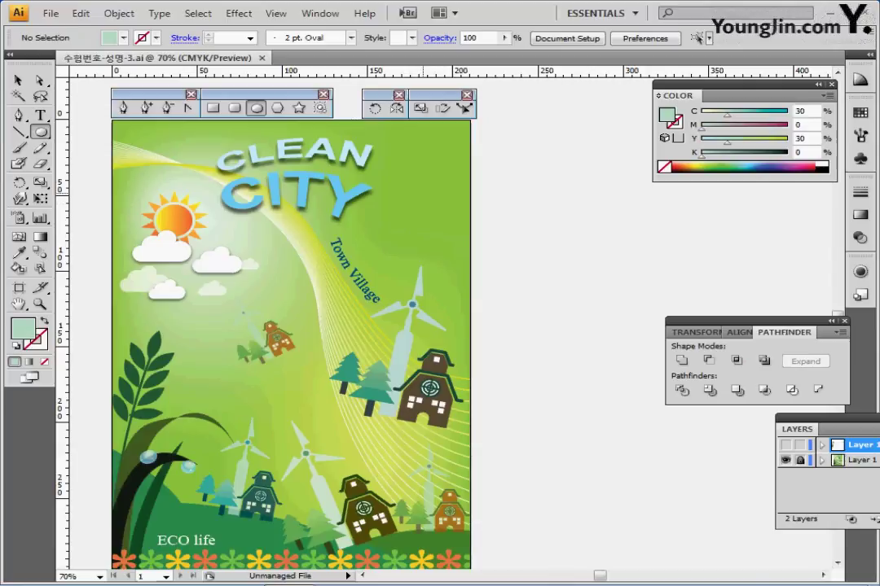
- Hide the locked poster artwork layer and show the upper layer containing the wind turbine, trees and barn
click(786, 460)
key(ctrl+y)
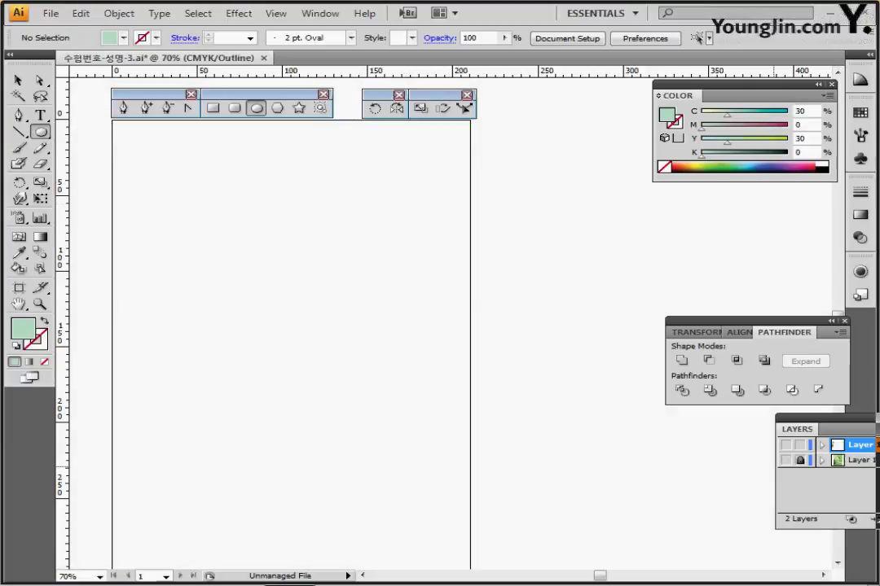
click(785, 445)
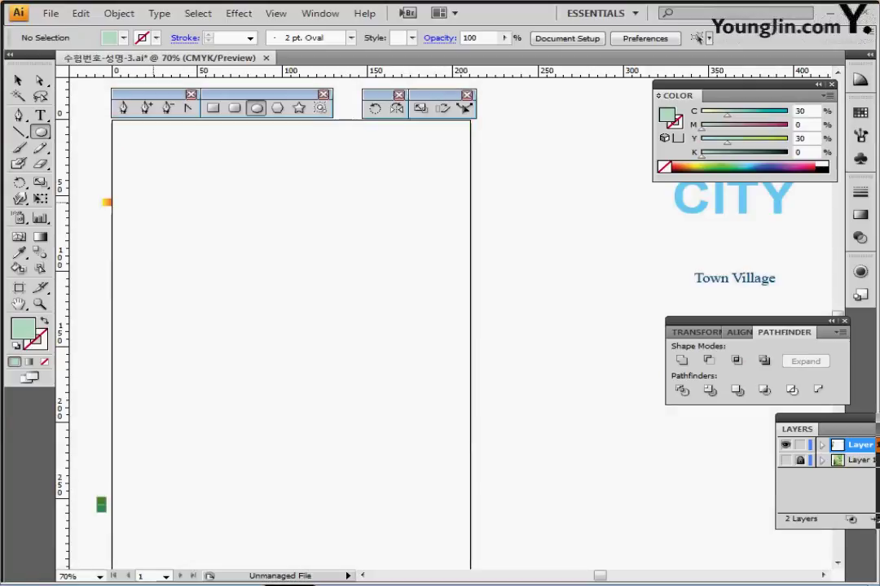
- Create a light green circle 7 mm wide and 7 mm high in the empty area between the barn and the artboard
drag(203, 195, 580, 289)
key(ctrl+plus)
key(ctrl+plus)
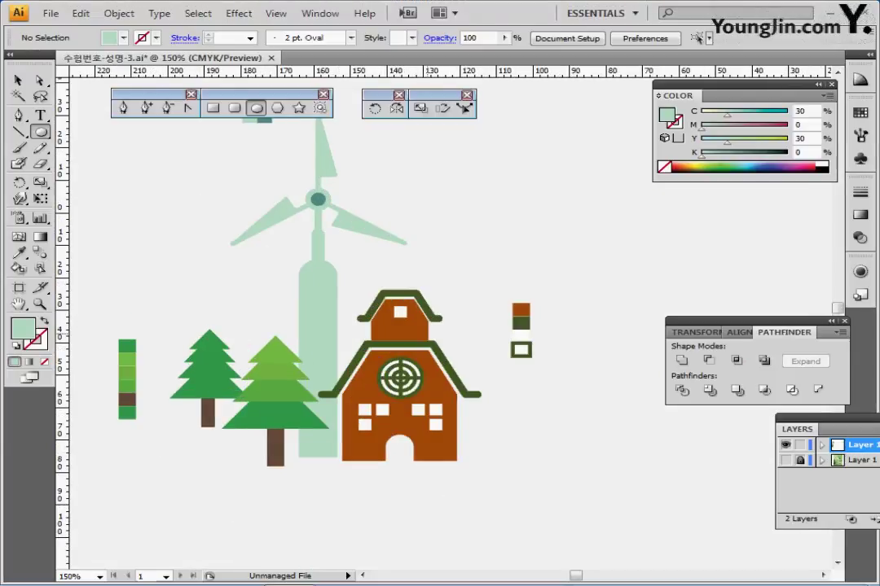
drag(380, 328, 389, 336)
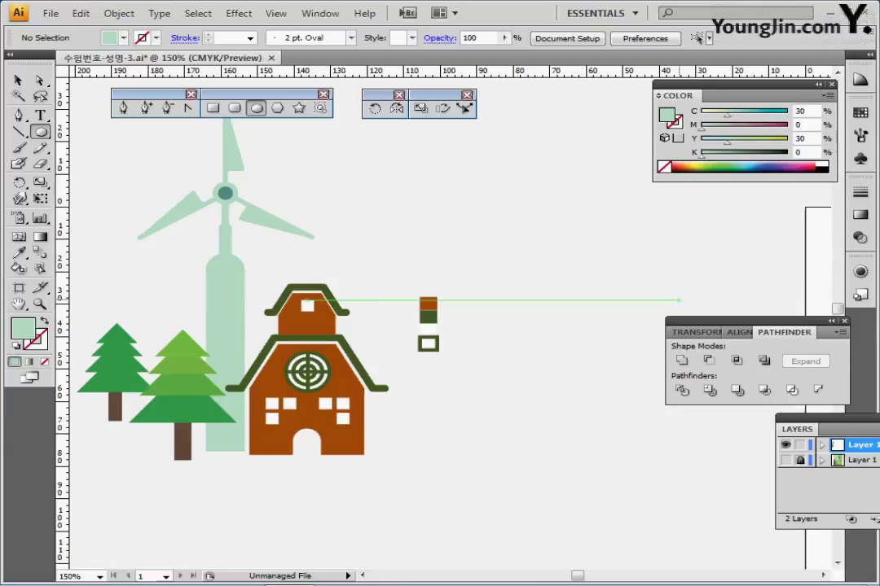
drag(468, 254, 415, 253)
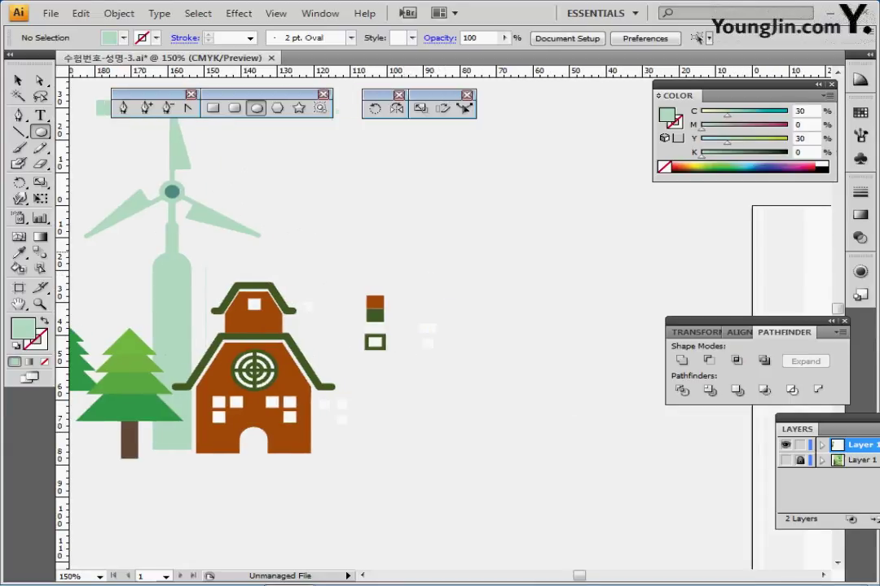
drag(491, 214, 486, 227)
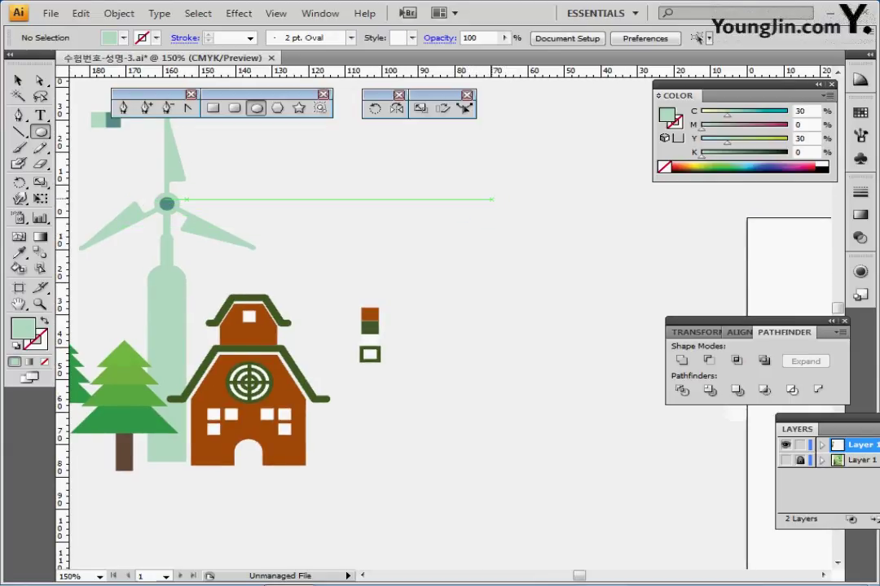
click(492, 198)
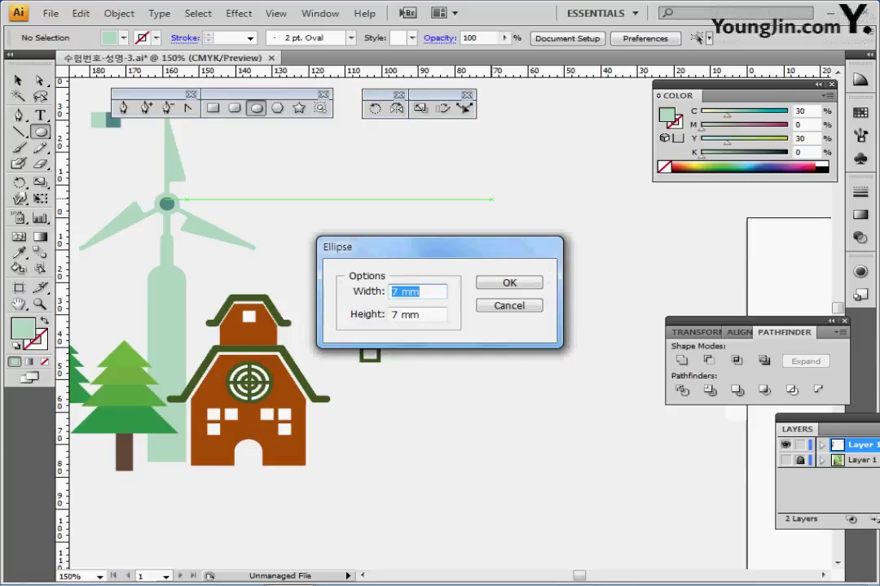
key(Return)
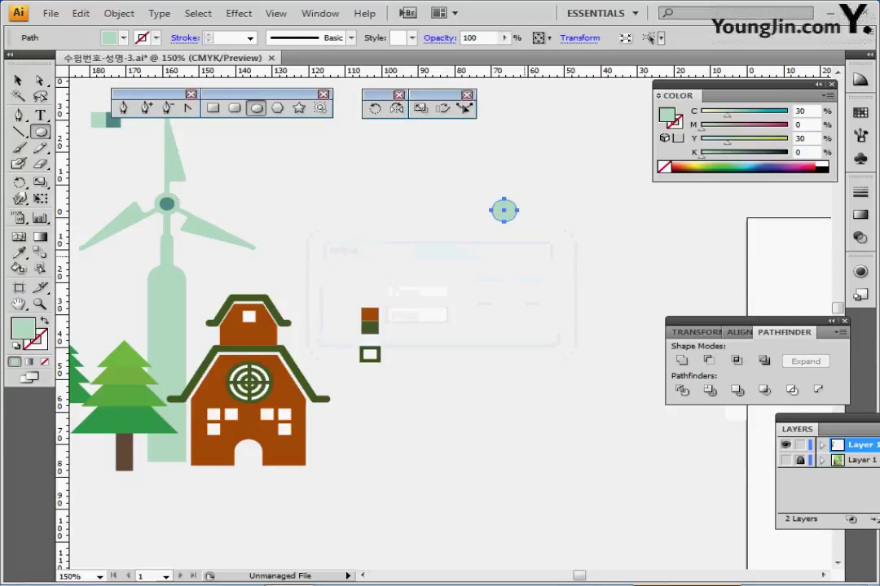
- Add a concentric 4 mm circle inside the light green circle and fill it with the reference turbine hub's dark teal
ctrl+click(517, 232)
drag(516, 269, 676, 200)
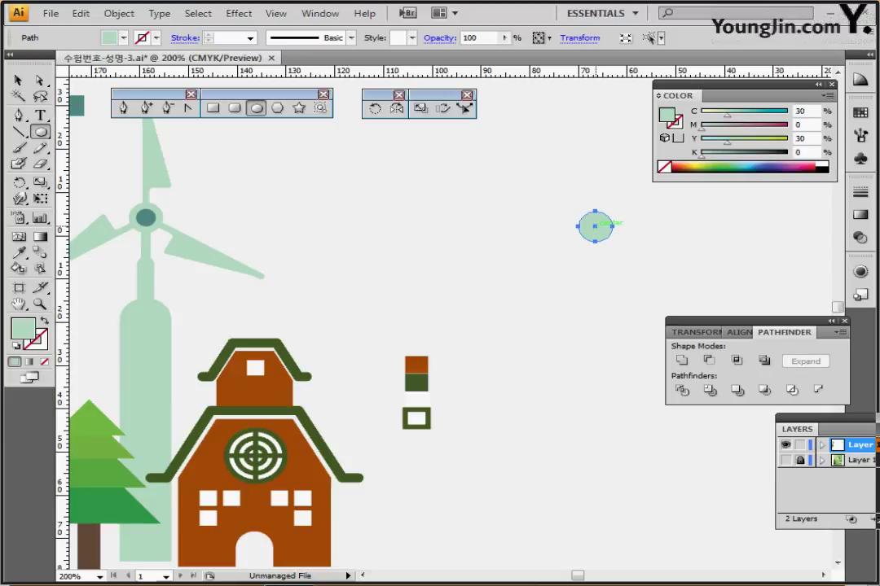
click(595, 225)
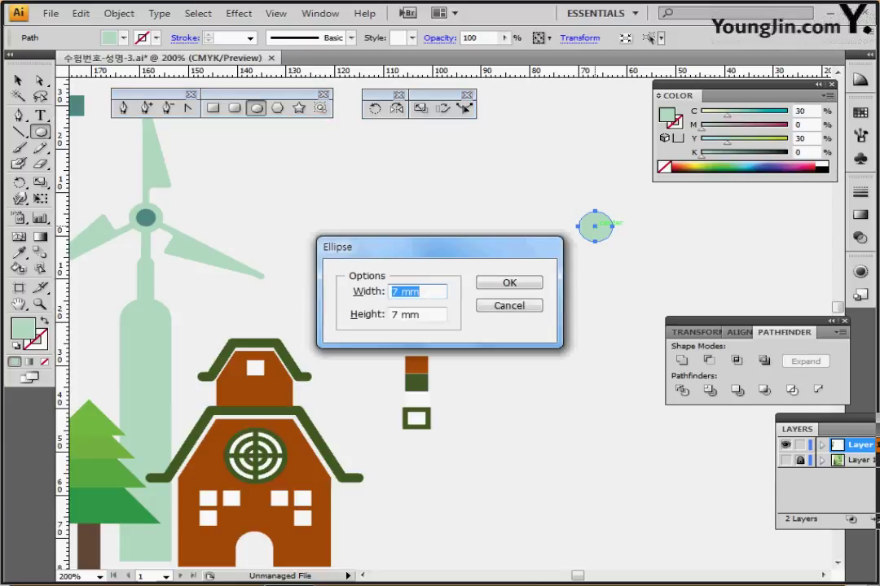
text(4)
key(Return)
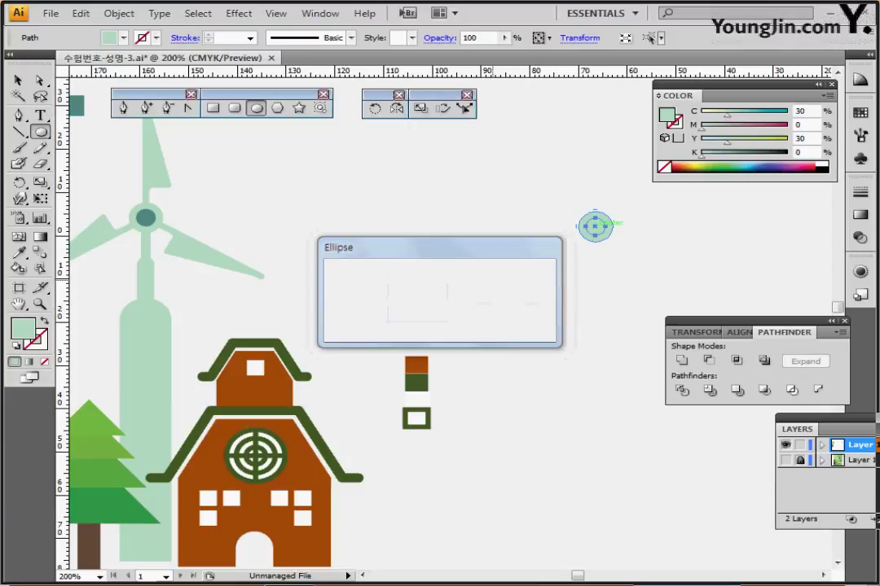
key(i)
click(146, 217)
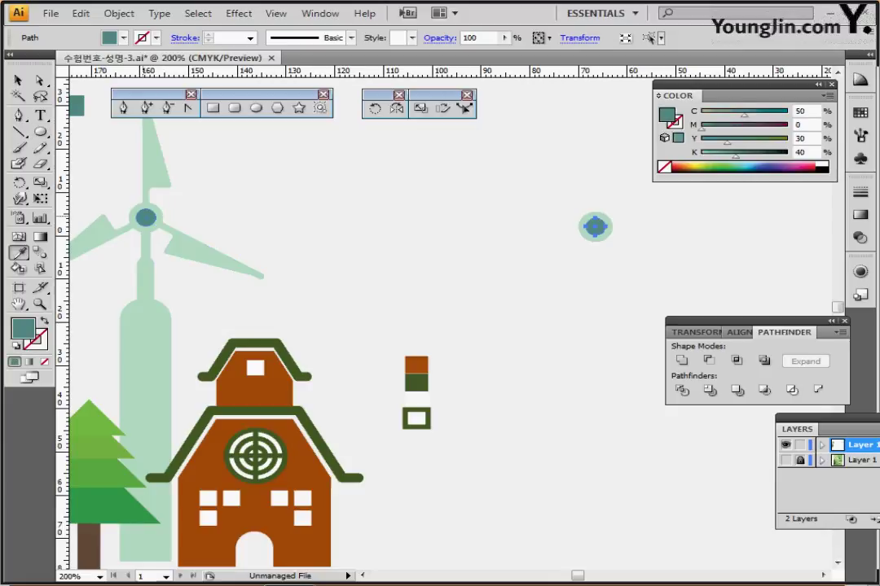
key(ctrl+shift+a)
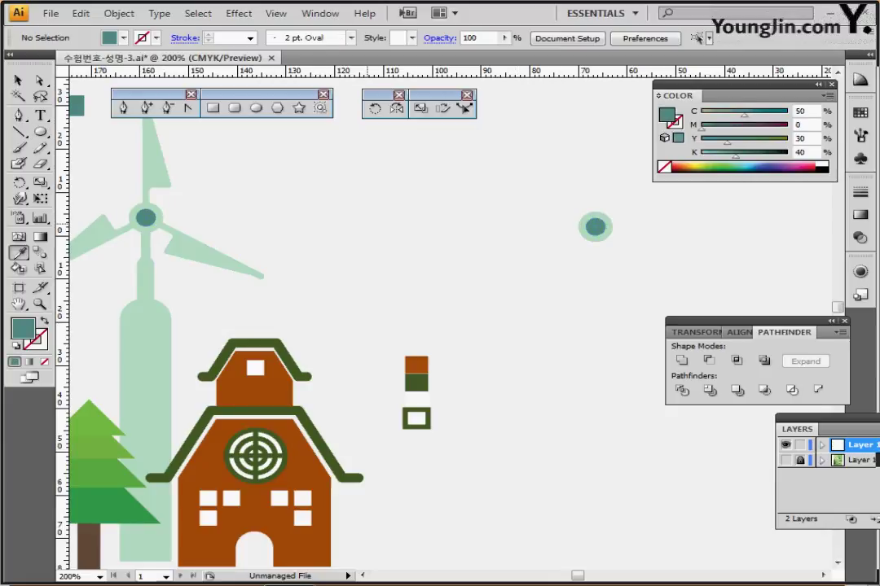
- Create a rectangle 1.5 mm wide and 27 mm high as the blade bar above the new hub circles
scroll(281, 277, up, 2)
click(213, 108)
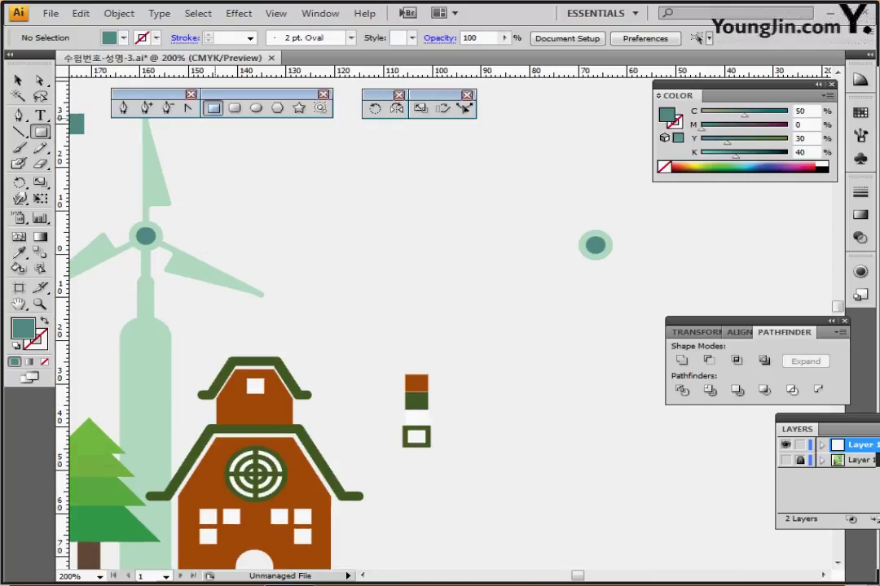
scroll(570, 148, up, 3)
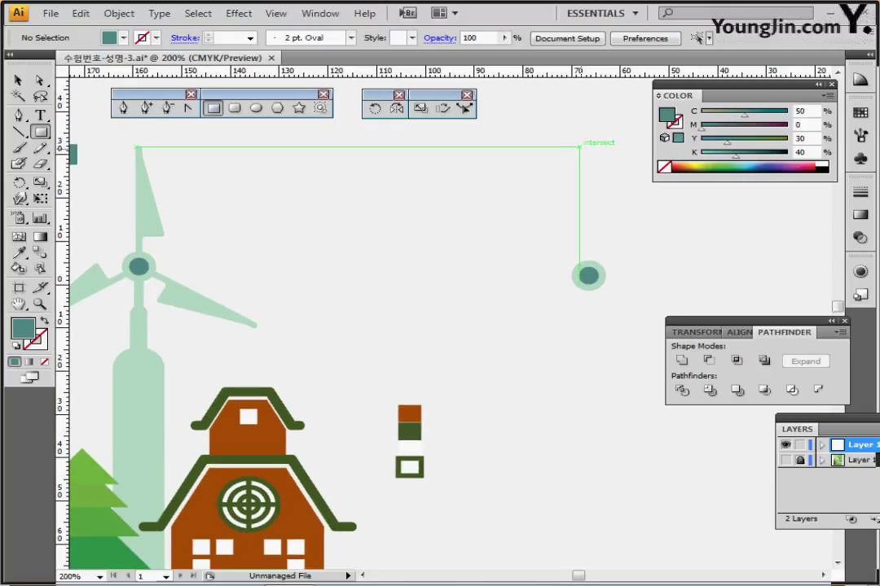
click(583, 148)
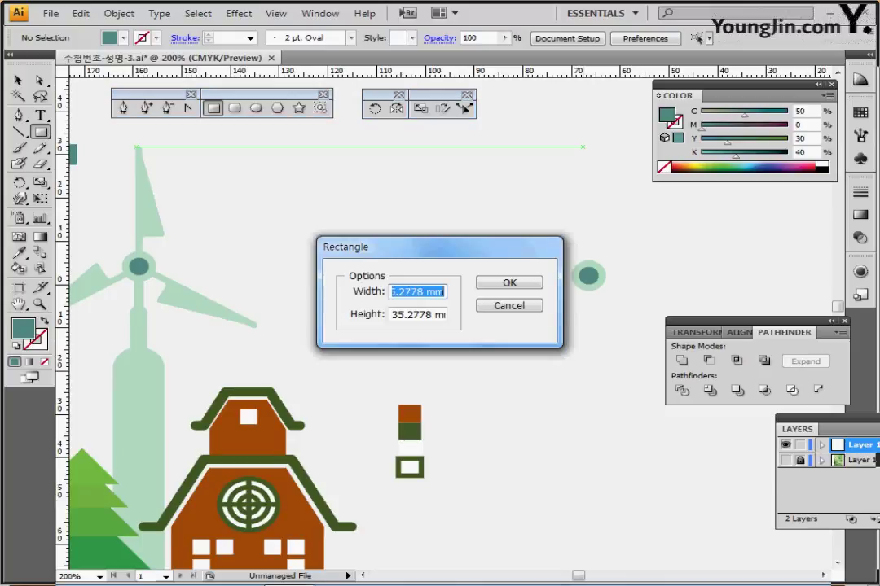
text(1.5)
key(Tab)
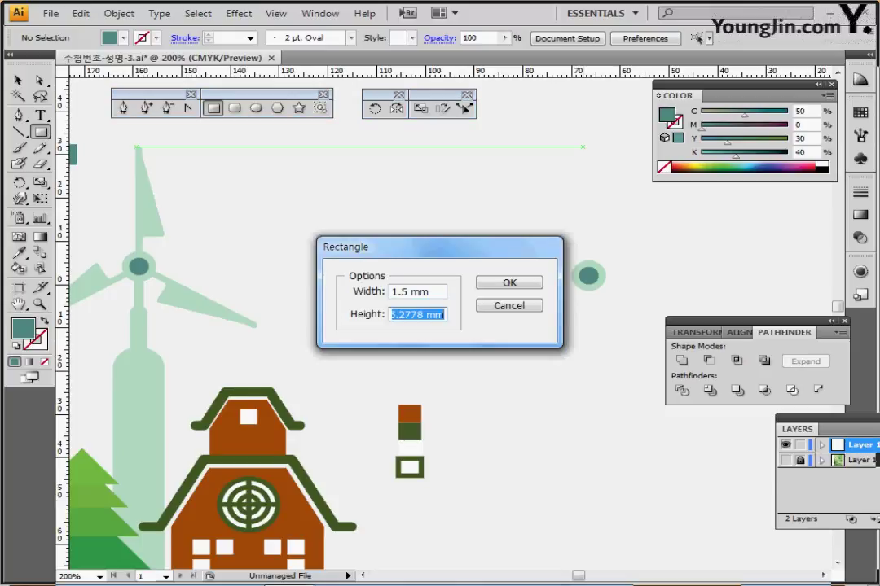
text(2)
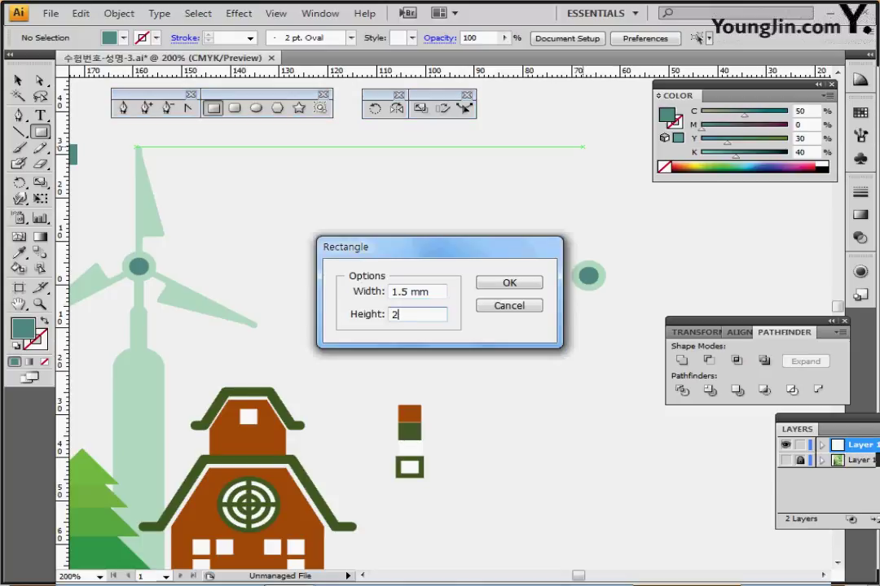
text(7)
key(Return)
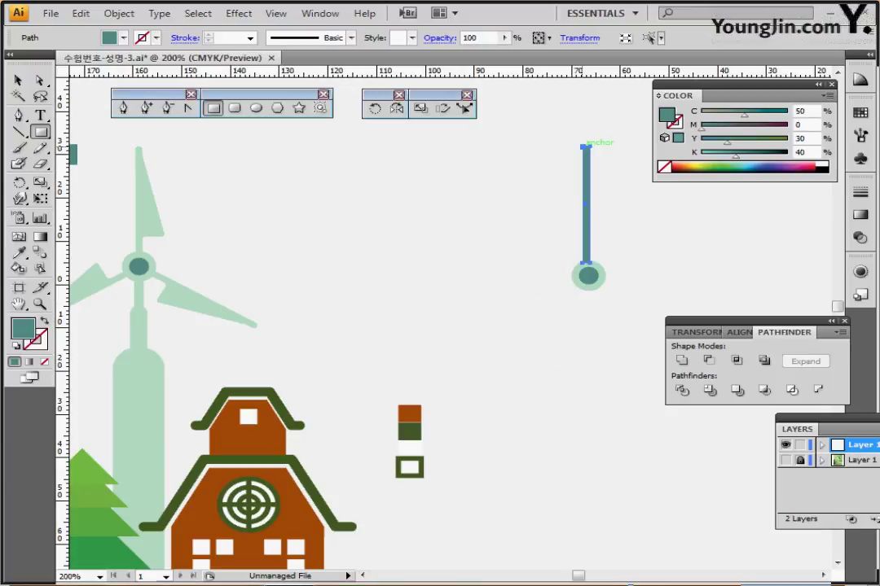
- Fill the narrow bar with the outer circle's light green and align the bar and both circles on their horizontal centers
key(i)
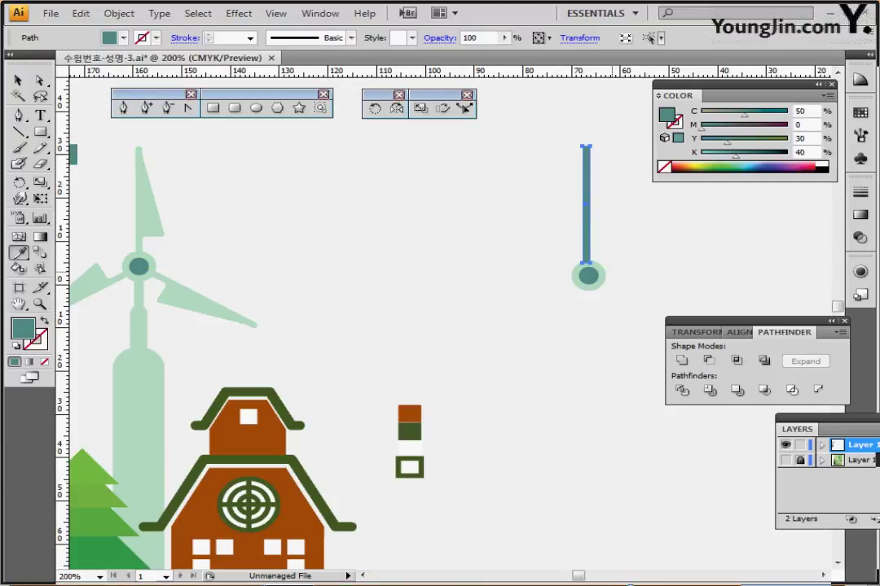
click(603, 277)
drag(539, 208, 600, 282)
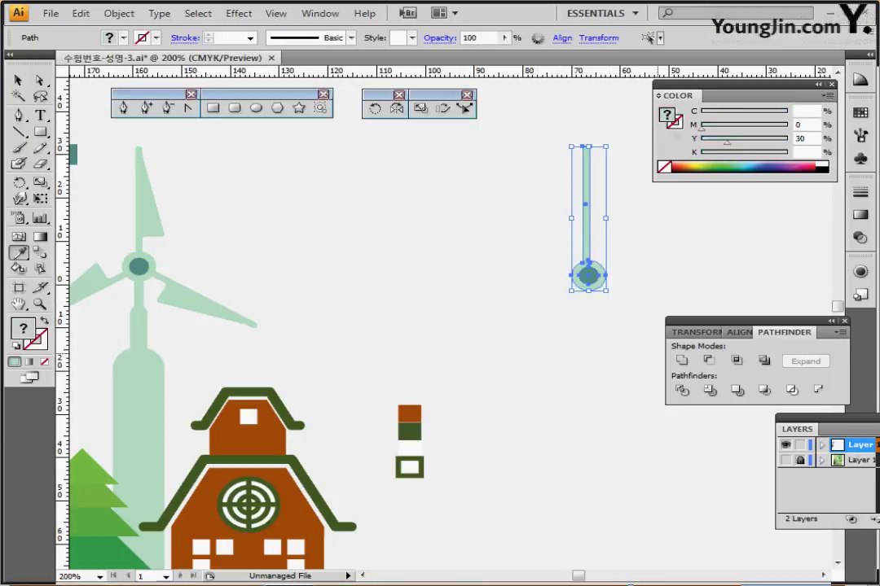
click(738, 332)
click(712, 360)
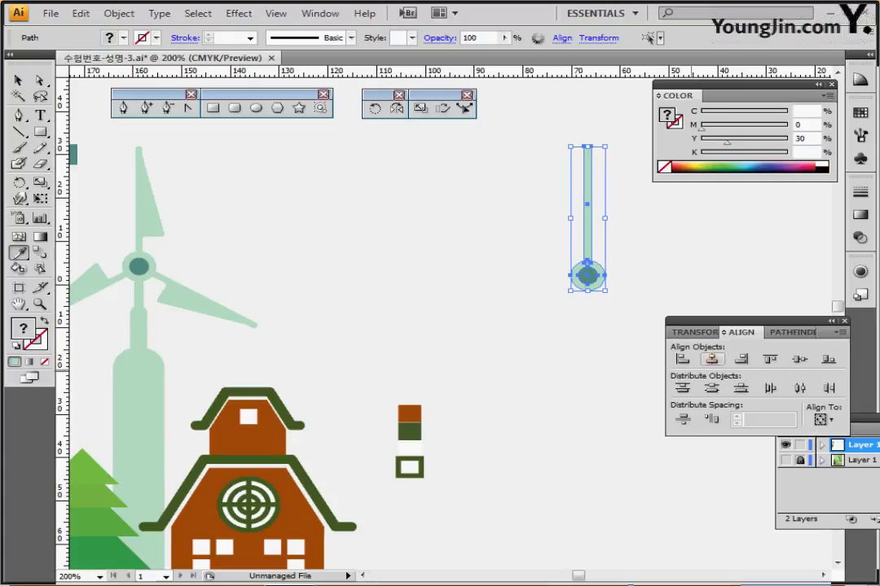
ctrl+click(509, 328)
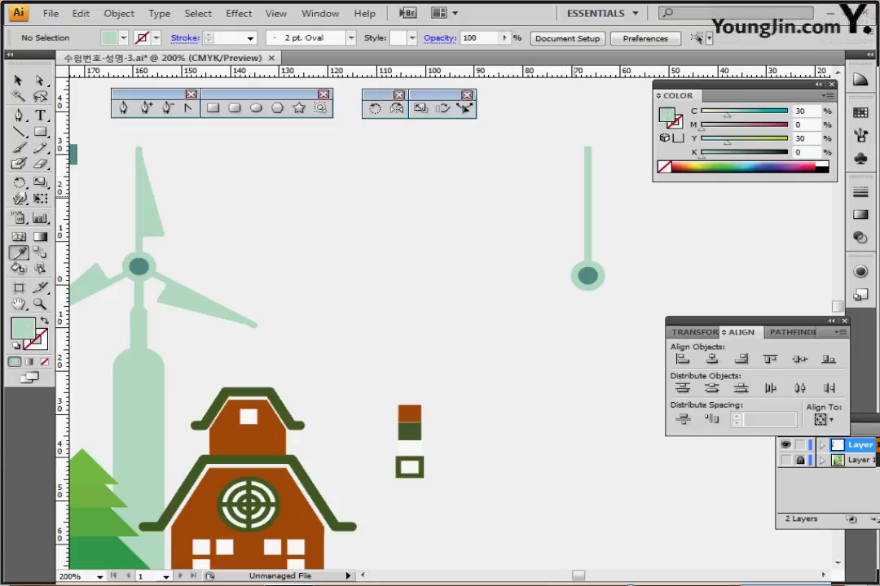
- Draw a rectangle along the right side of the bar and delete its upper-right anchor point to form a triangular blade
ctrl+click(587, 193)
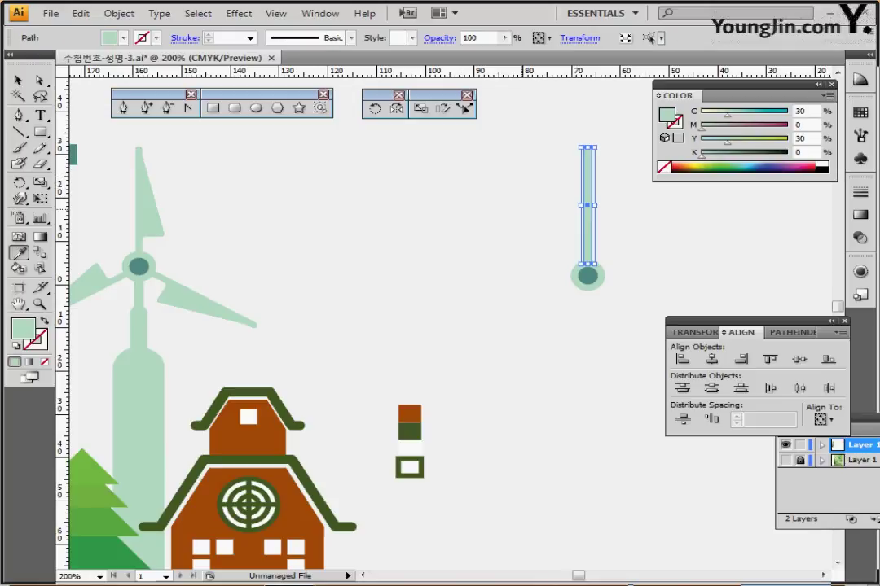
ctrl+click(440, 194)
click(213, 108)
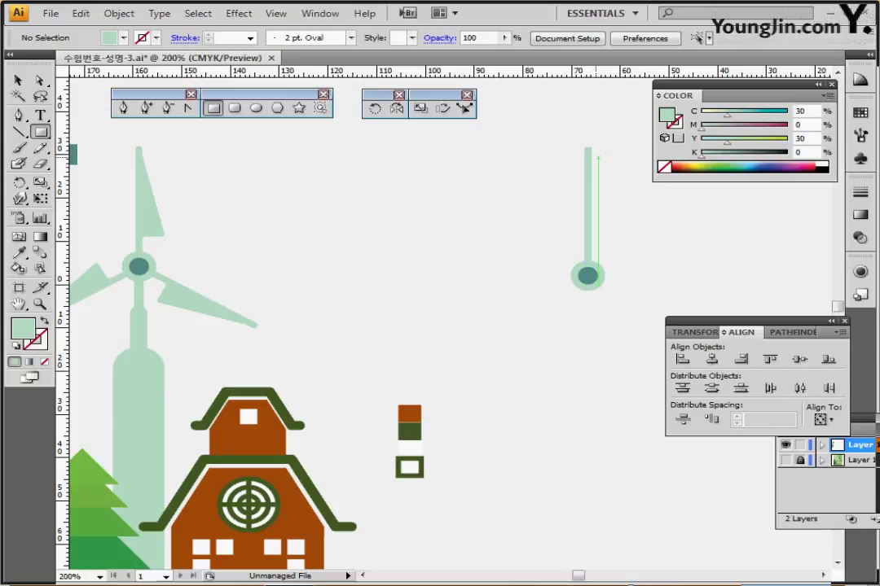
drag(592, 158, 619, 251)
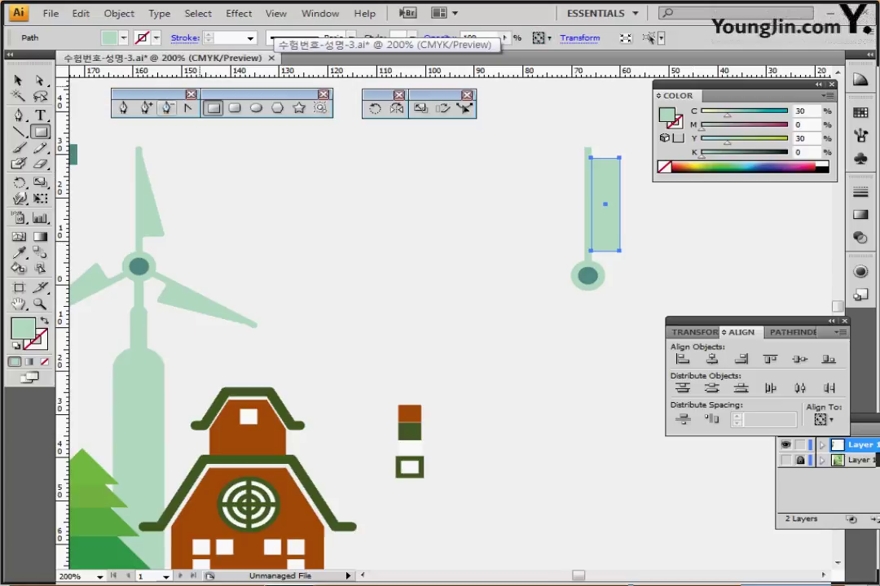
click(167, 107)
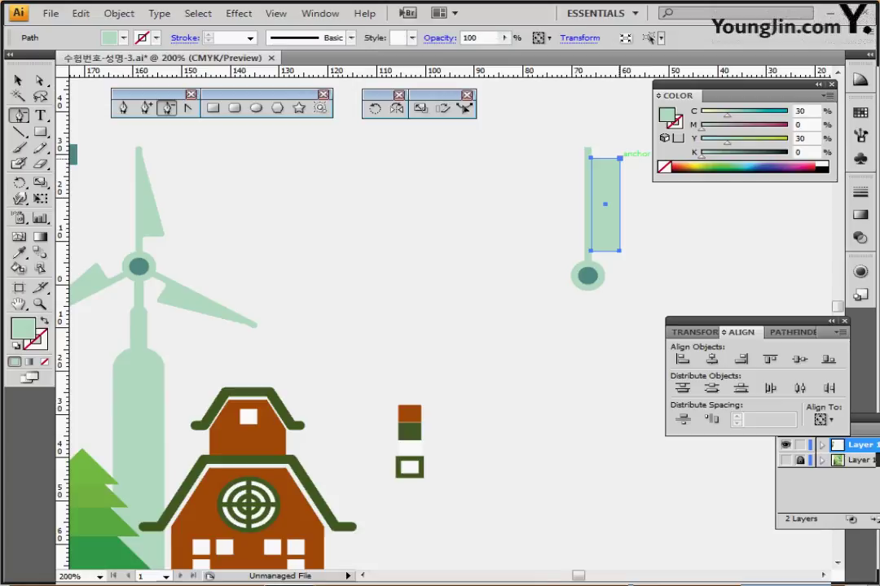
click(619, 158)
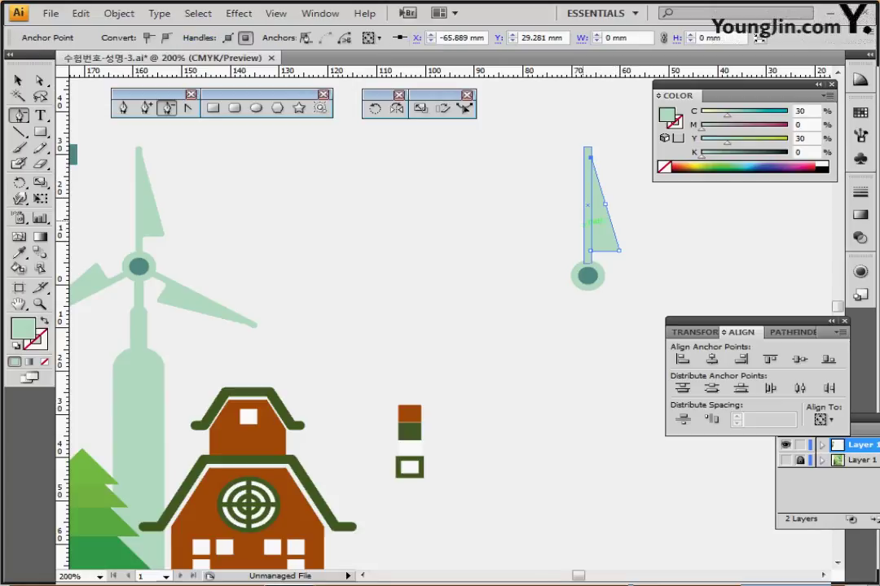
ctrl+click(627, 175)
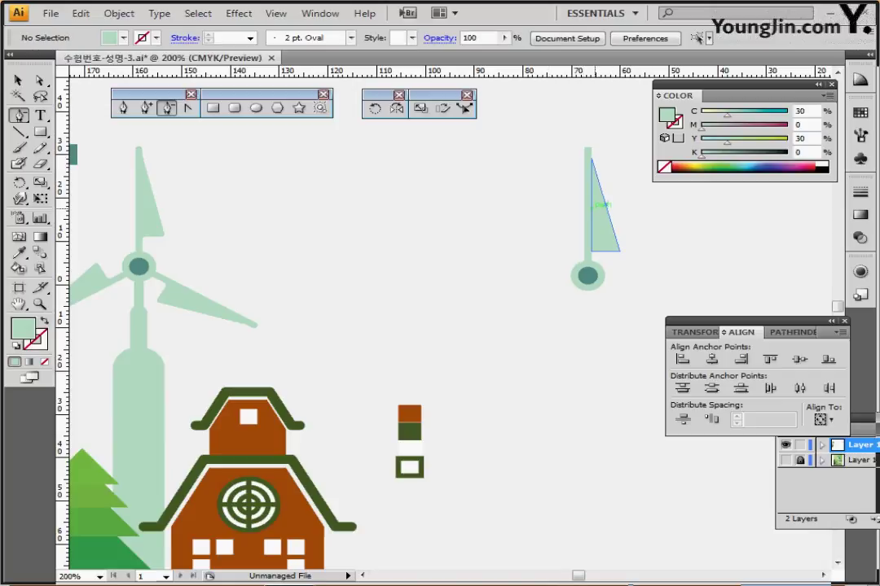
- Unite the narrow bar and the triangle into a single blade shape
click(599, 203)
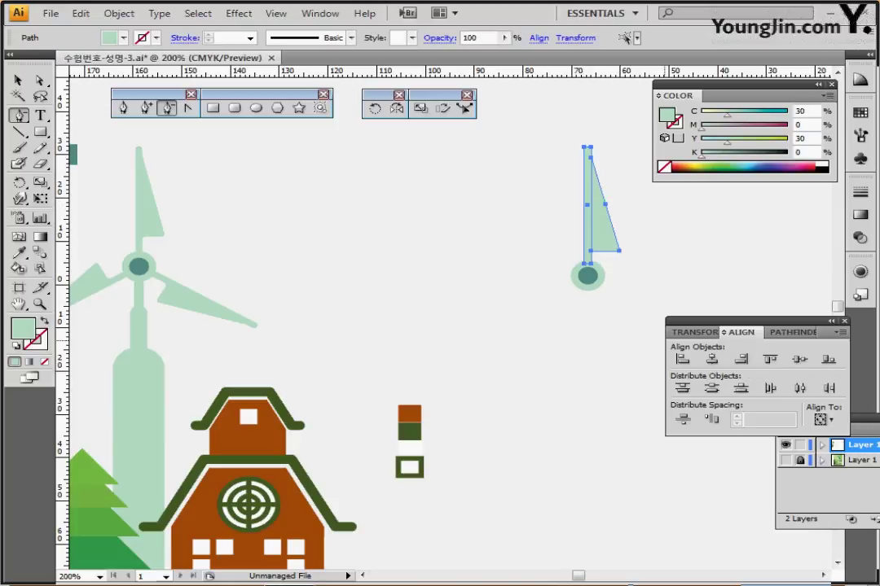
click(791, 333)
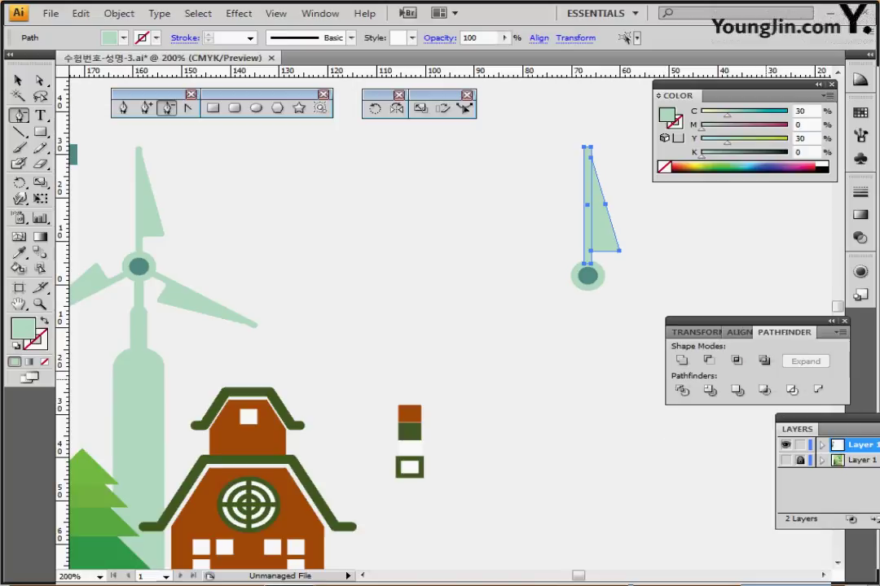
click(682, 360)
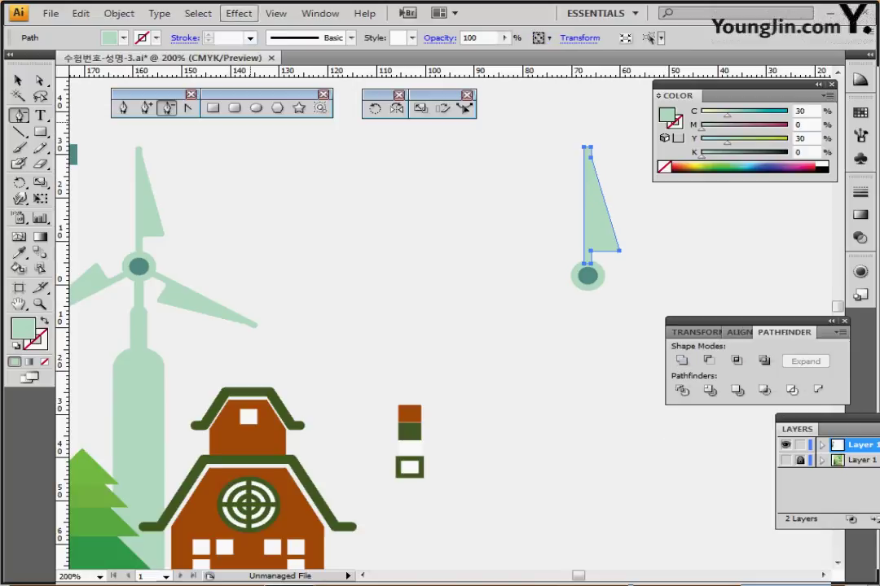
- Apply Round Corners with a 0.7 mm radius to the blade shape and expand its appearance
click(239, 13)
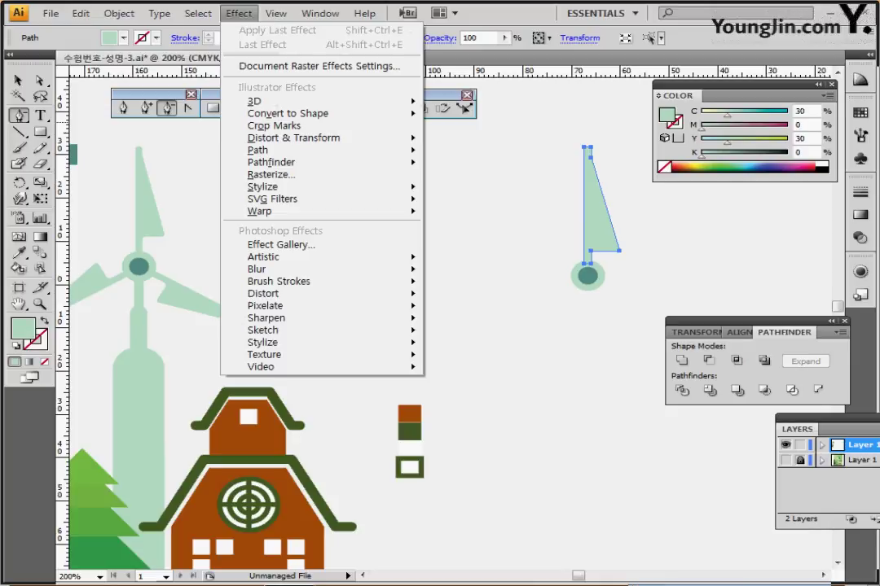
mouse_move(262, 187)
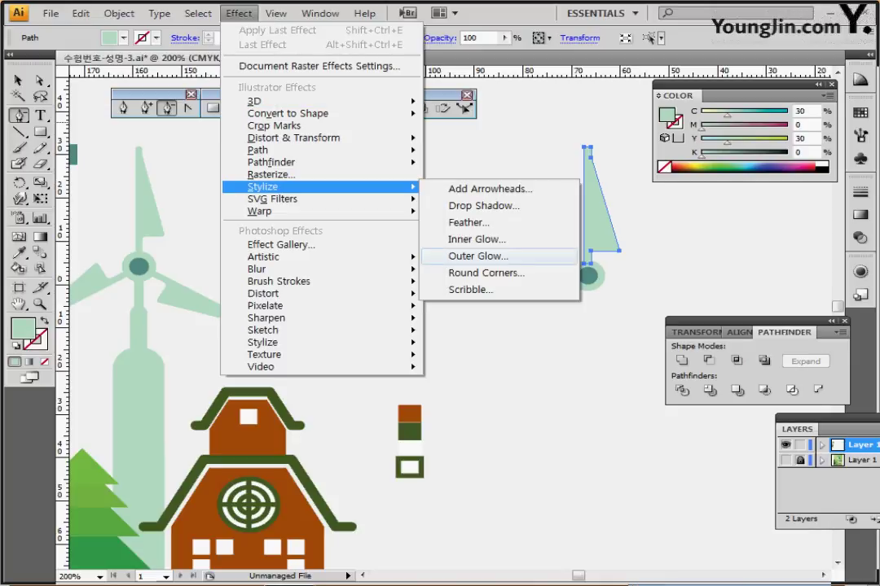
click(486, 273)
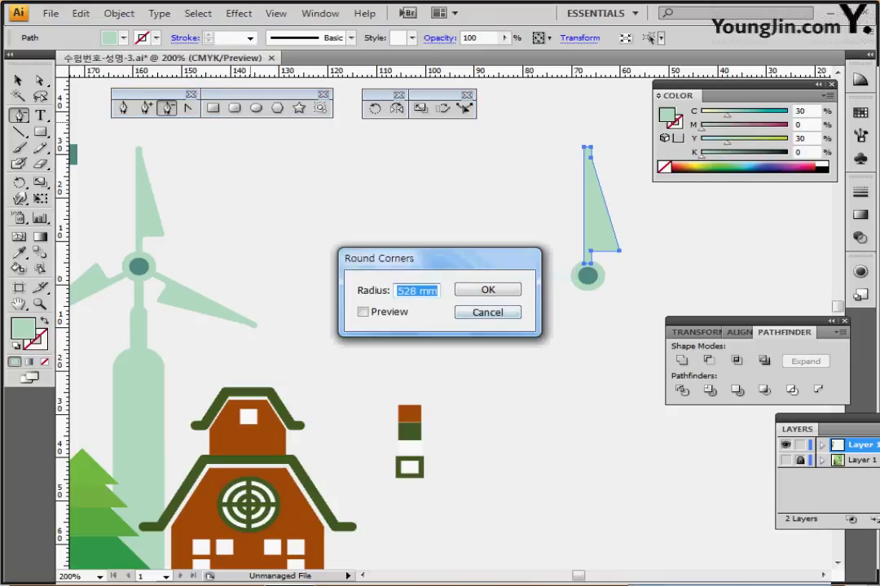
text(0.)
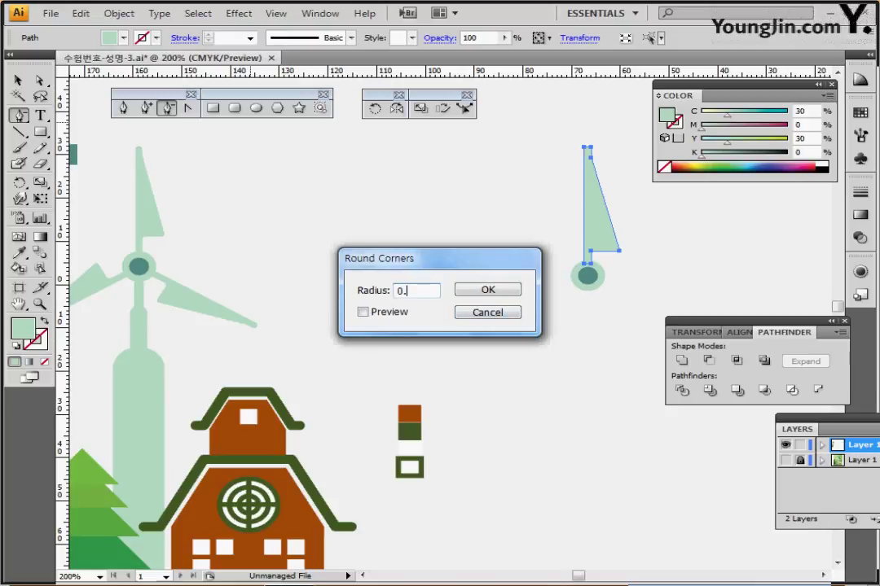
text(7)
key(Return)
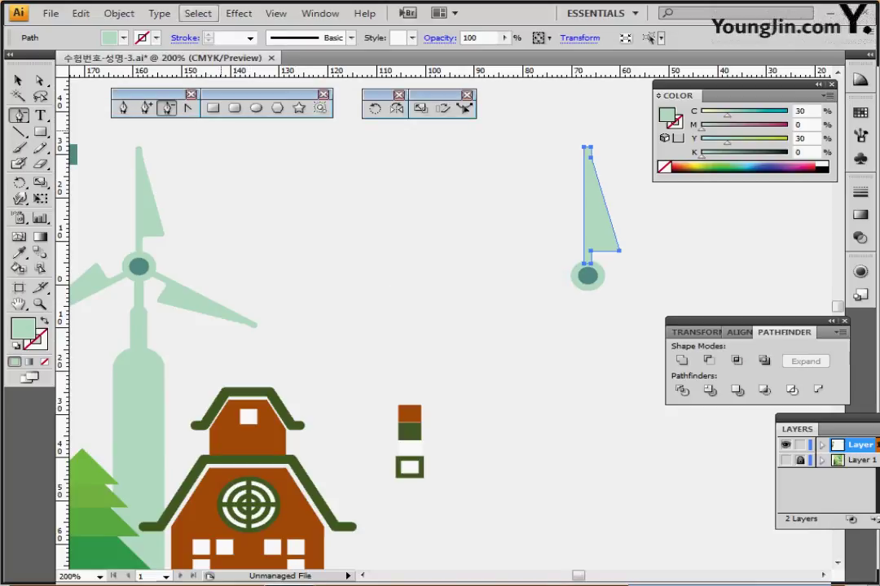
click(119, 13)
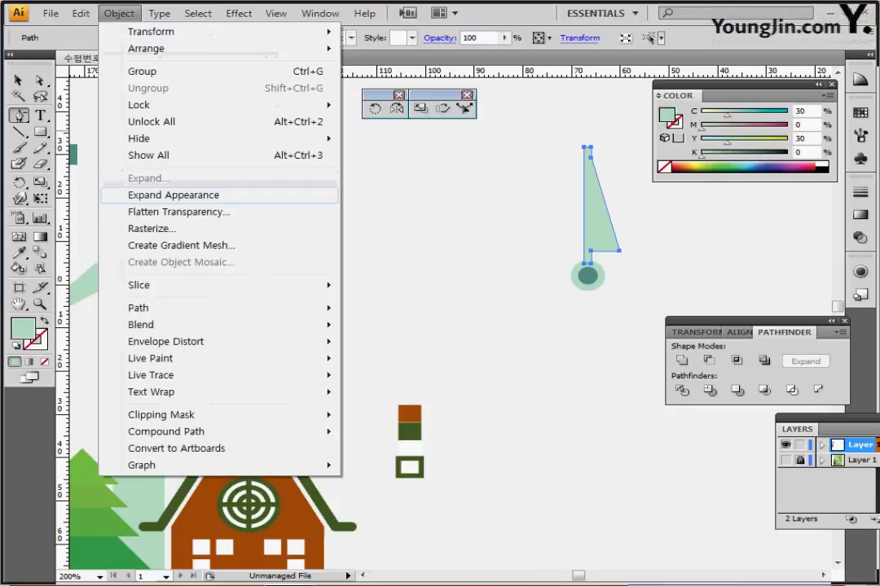
click(174, 195)
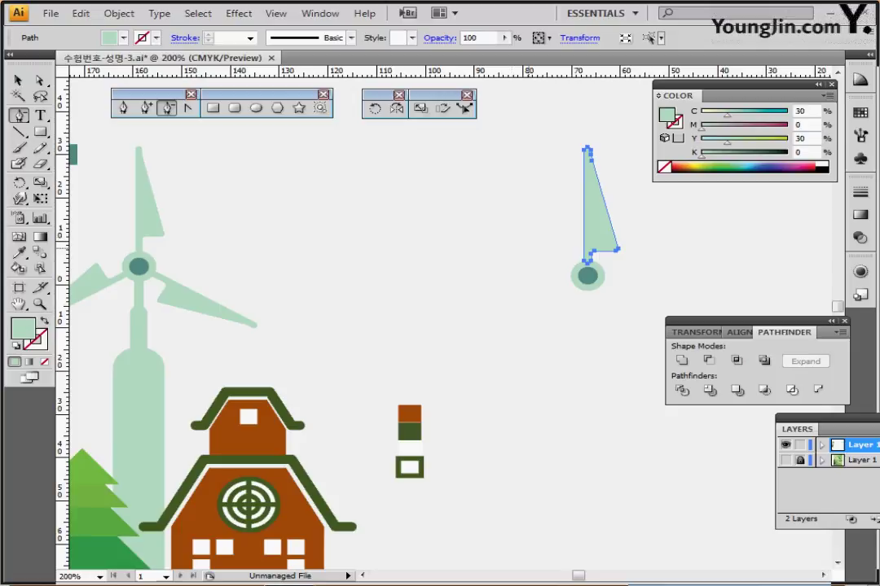
- Rotate copies of the blade by 120° around the hub's center to make three evenly spaced blades
drag(532, 274, 511, 260)
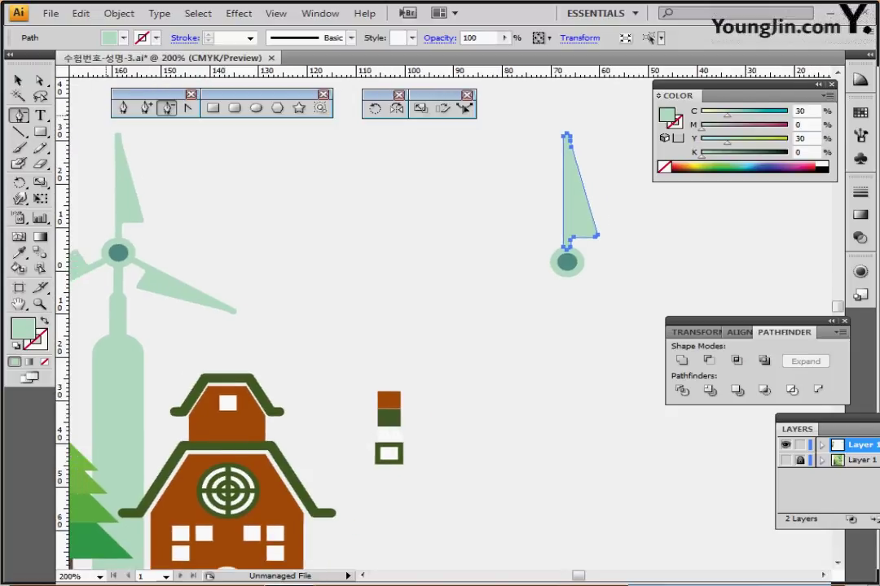
key(r)
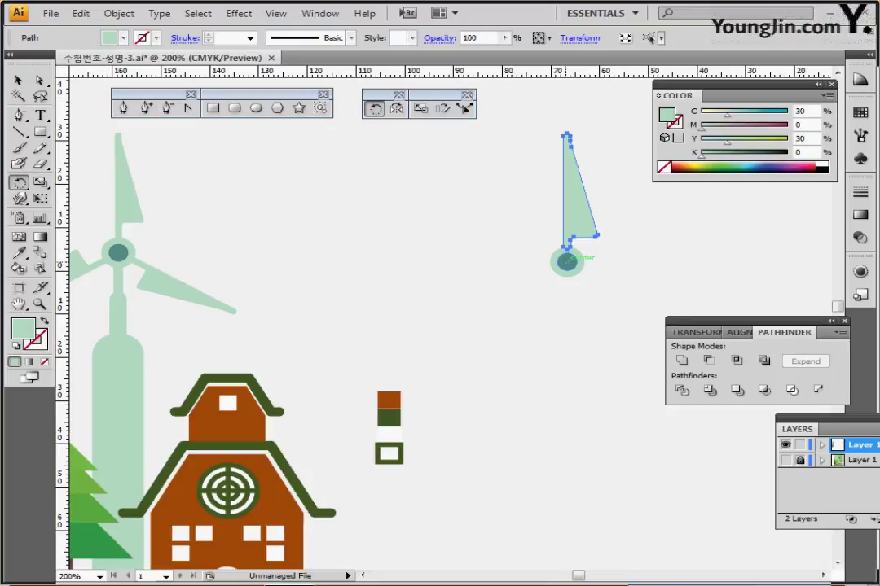
alt+click(568, 260)
text(120)
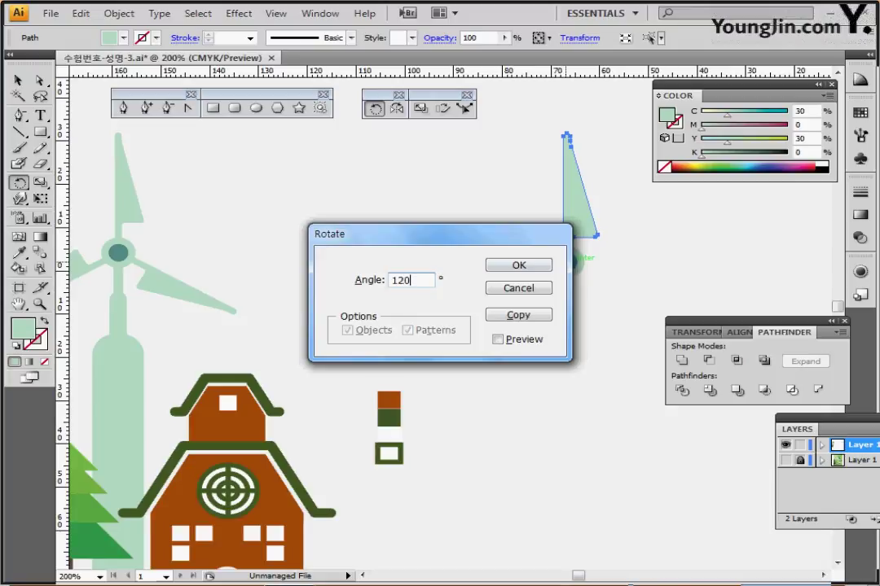
click(518, 314)
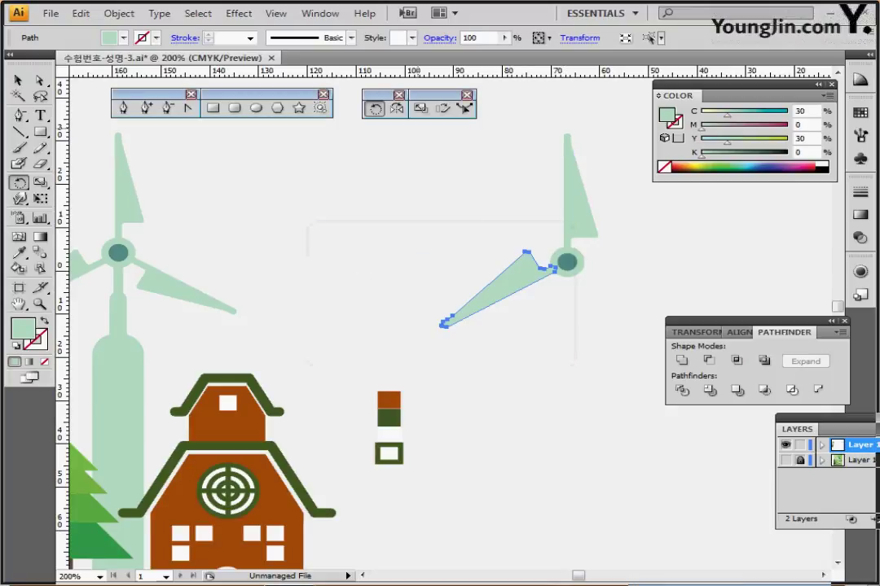
key(ctrl+d)
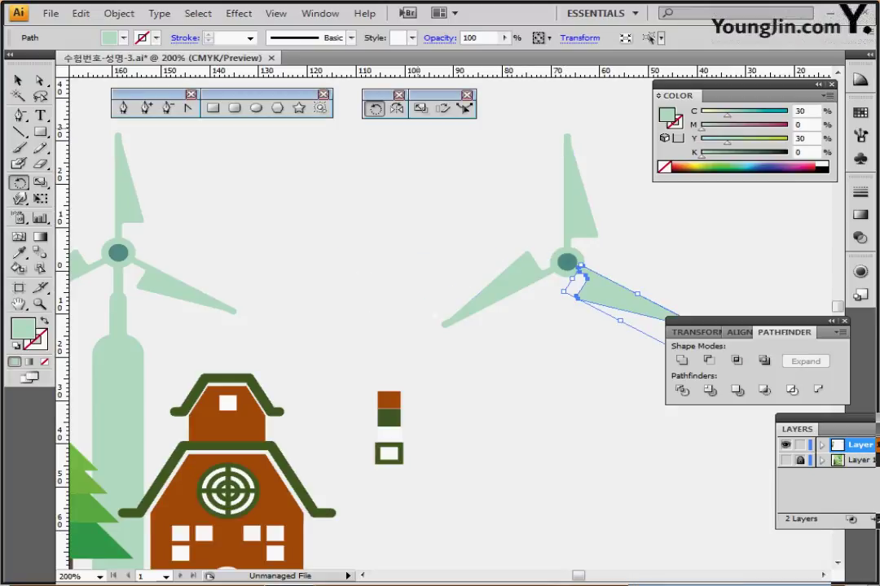
key(ctrl+shift+a)
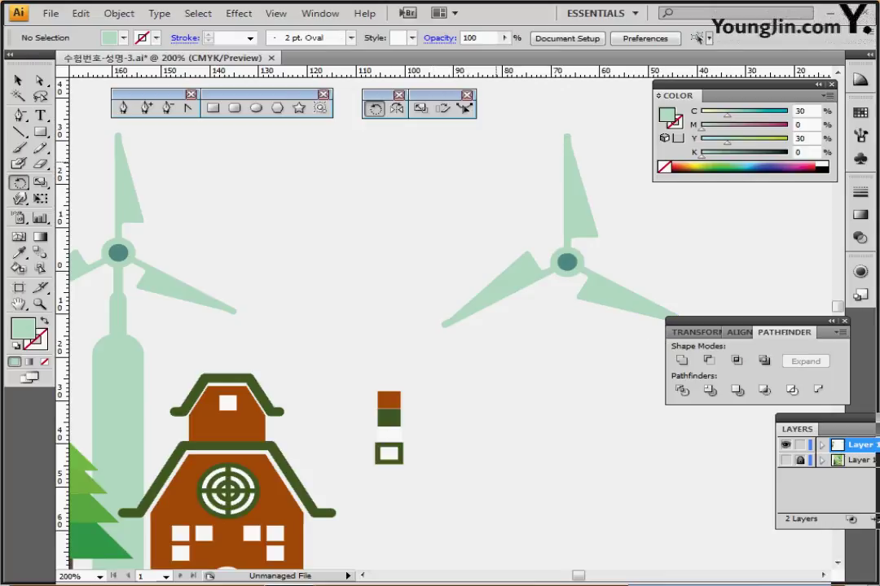
ctrl+click(576, 214)
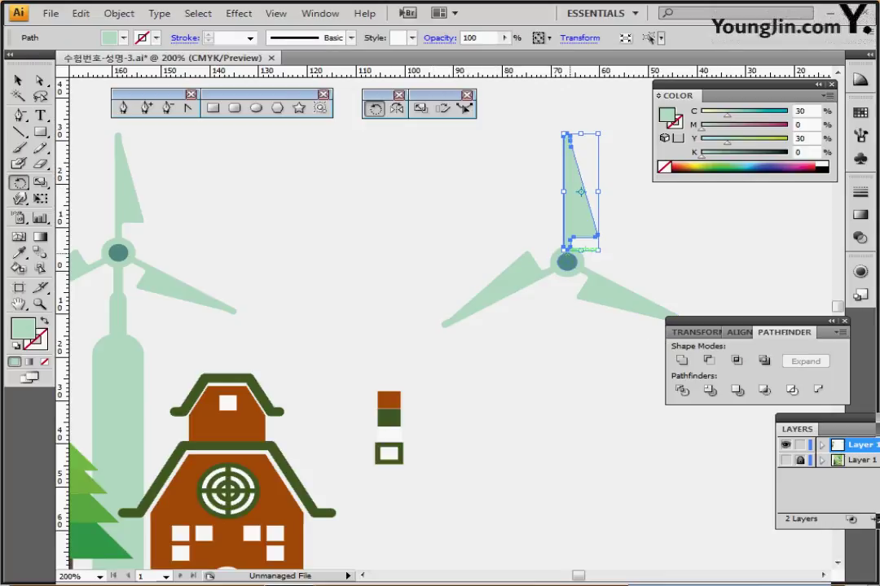
ctrl+shift+click(511, 281)
ctrl+shift+click(599, 290)
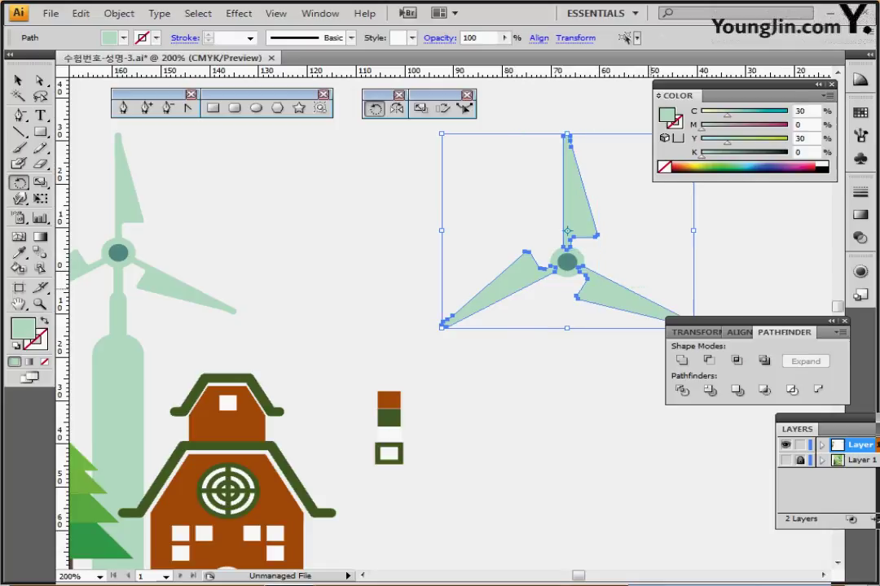
ctrl+click(447, 181)
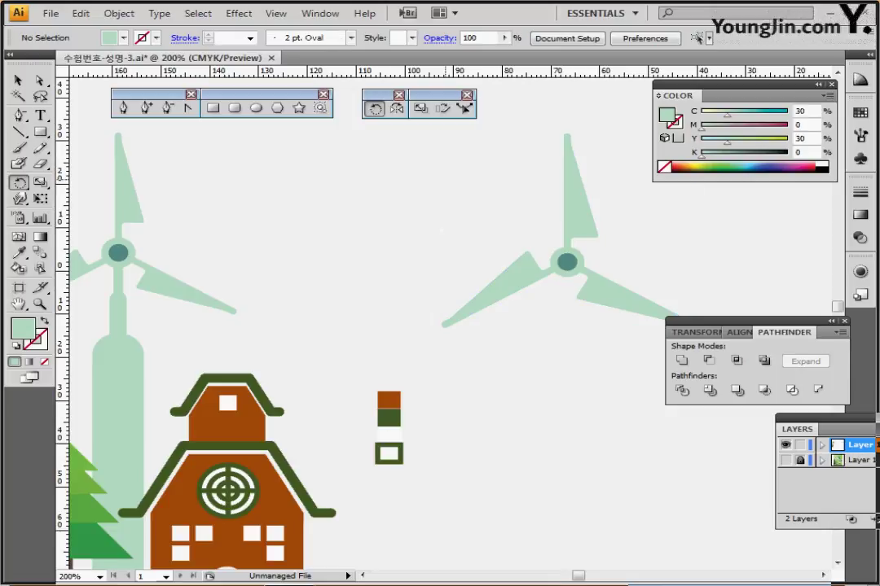
- Draw three stacked, widening rounded rectangles below the hub as the tower, the lowest about 10.8 mm wide and 56.6 mm high
drag(391, 310, 448, 258)
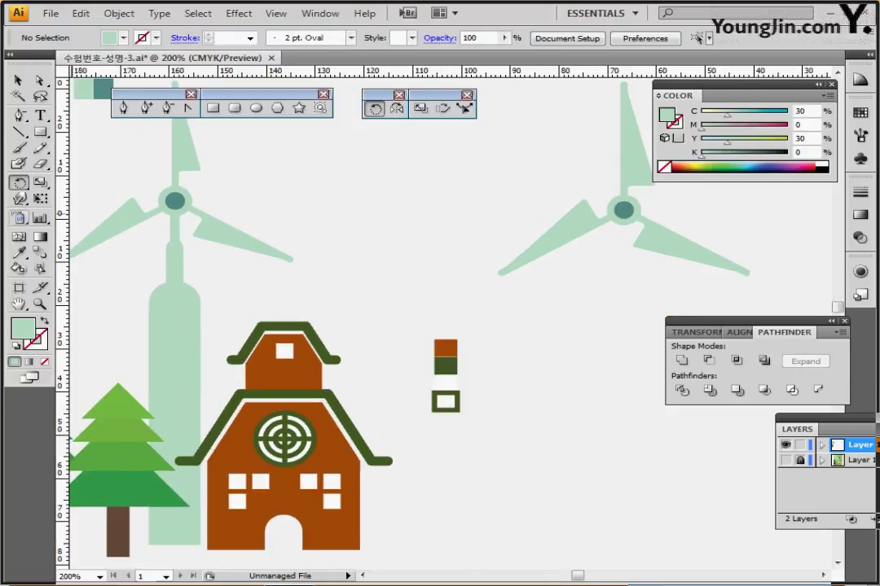
click(234, 109)
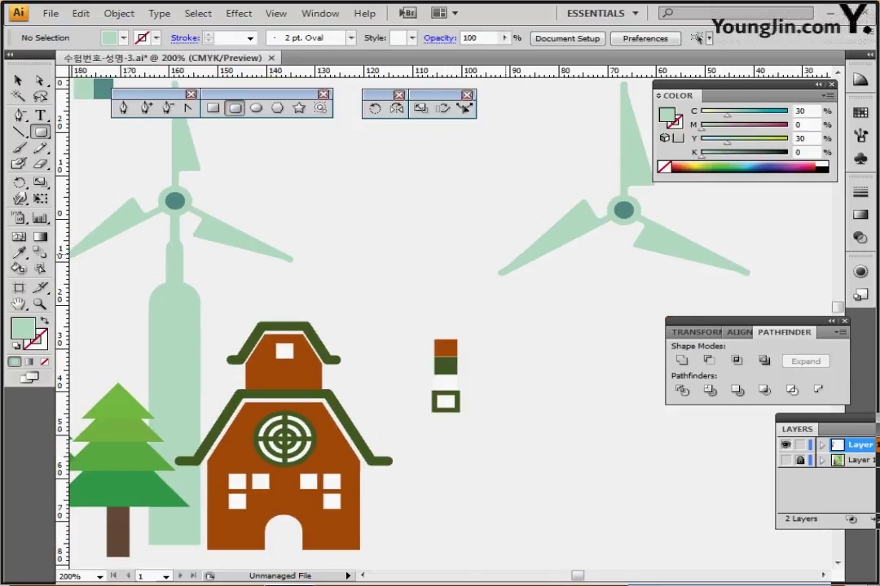
click(770, 321)
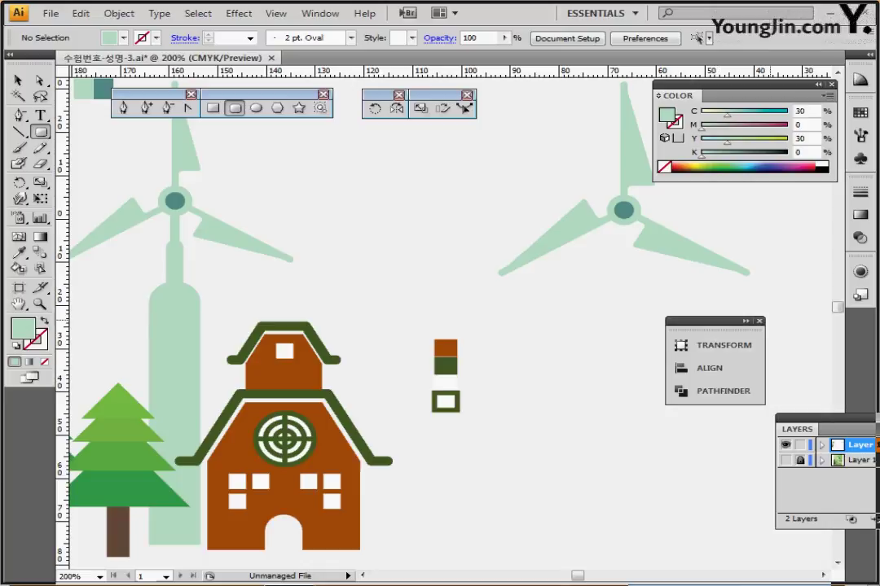
drag(615, 245, 639, 545)
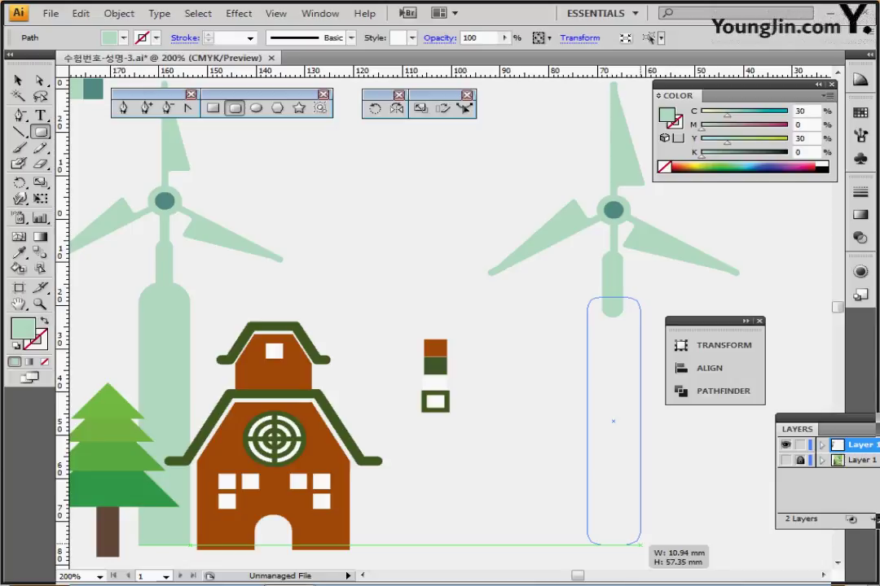
drag(639, 545, 638, 540)
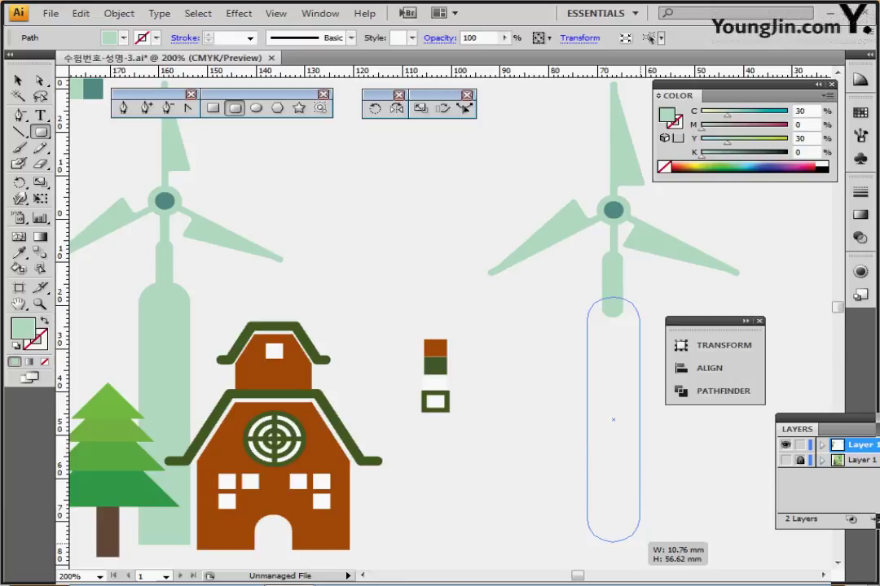
drag(637, 541, 638, 541)
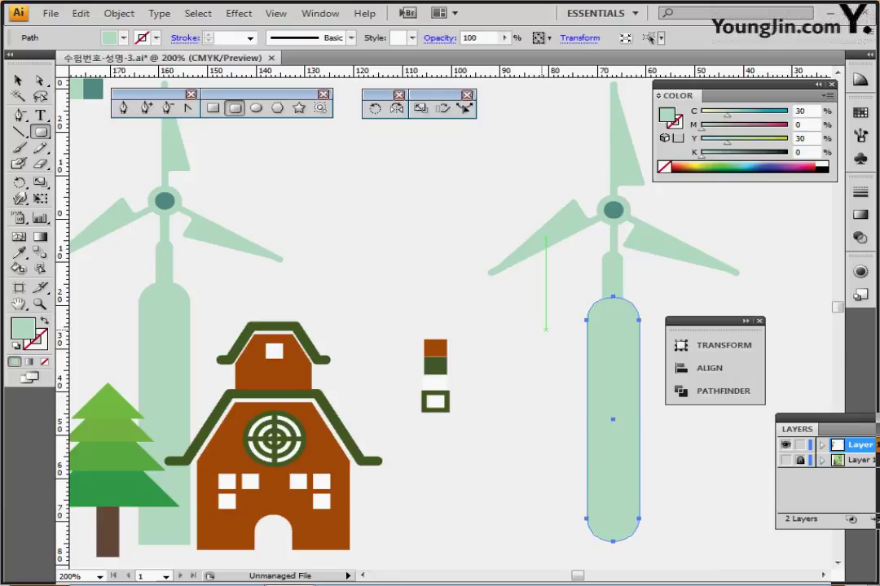
- Extend the widest tower section slightly downward
drag(546, 330, 530, 315)
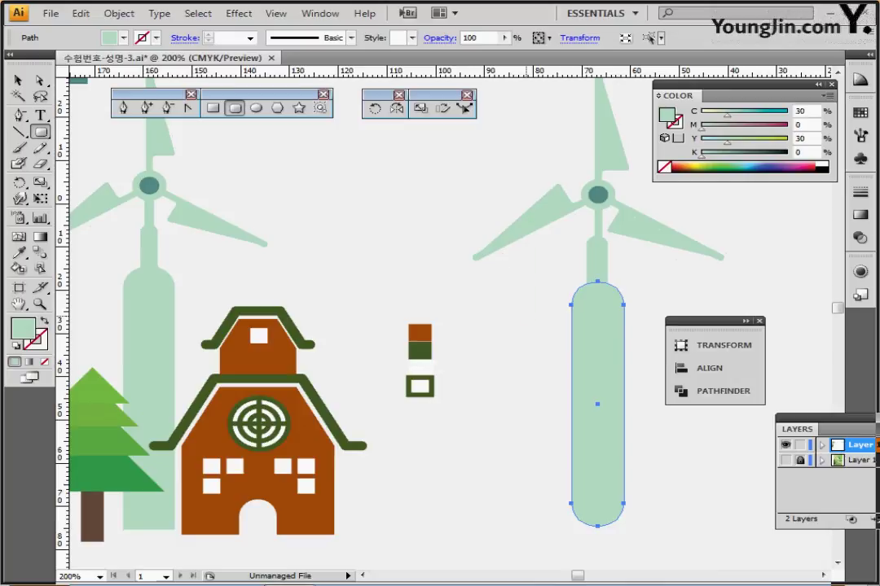
drag(597, 527, 597, 535)
ctrl+click(547, 399)
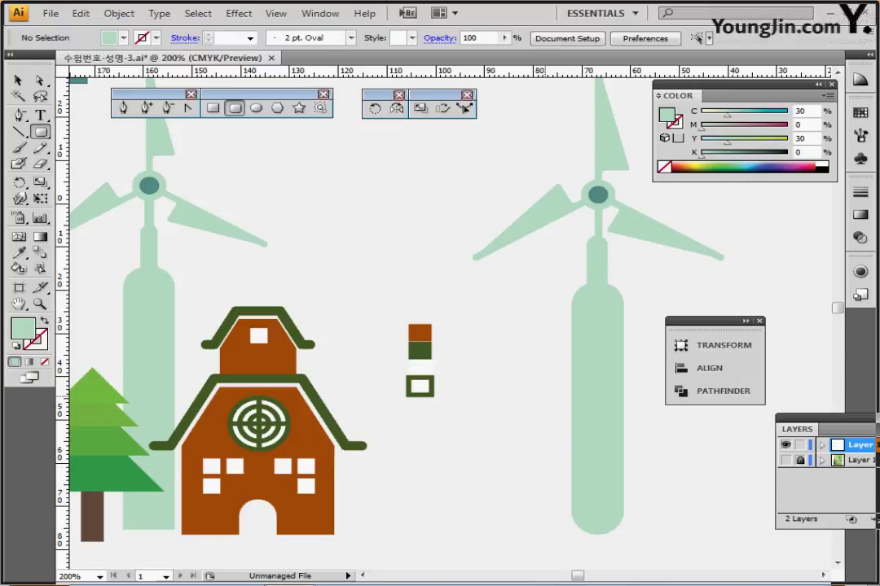
- Align the three tower sections on their horizontal centers
drag(580, 220, 601, 291)
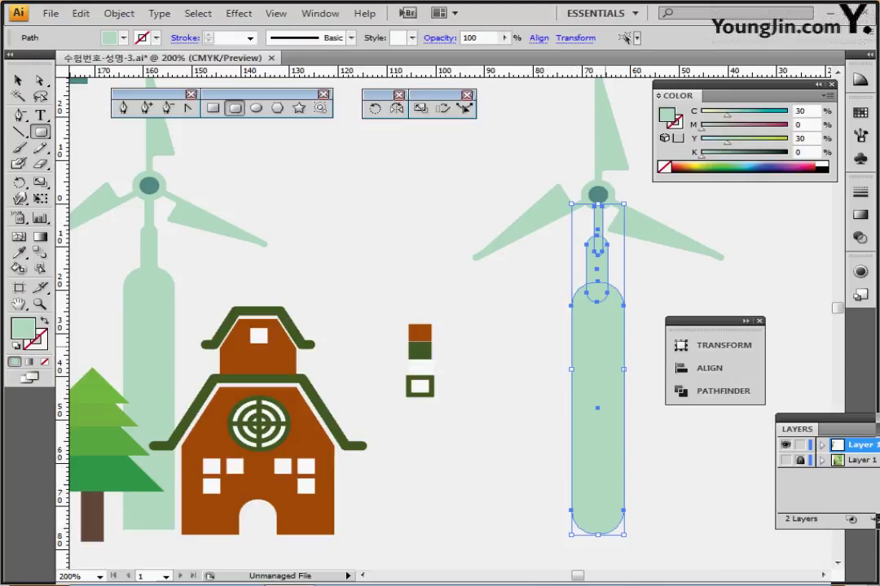
click(744, 321)
click(740, 332)
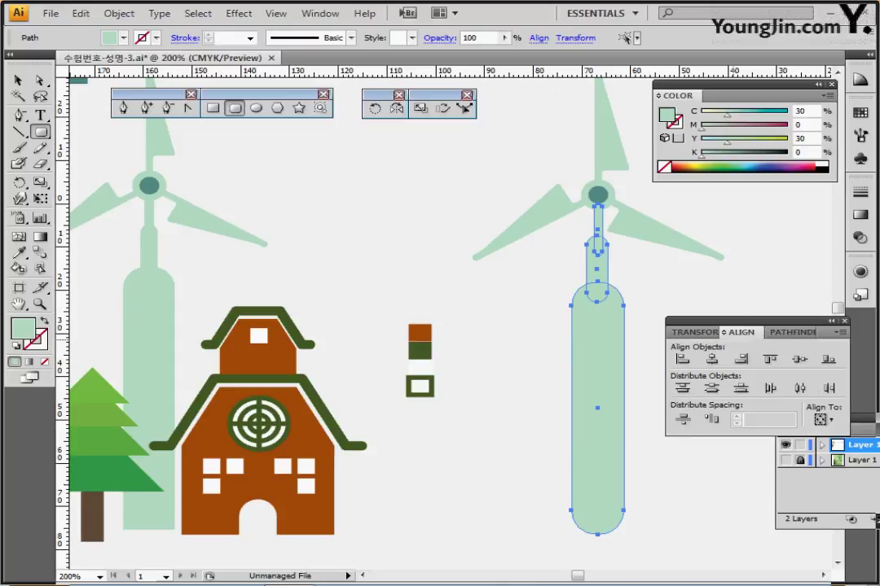
click(712, 360)
key(ctrl+shift+a)
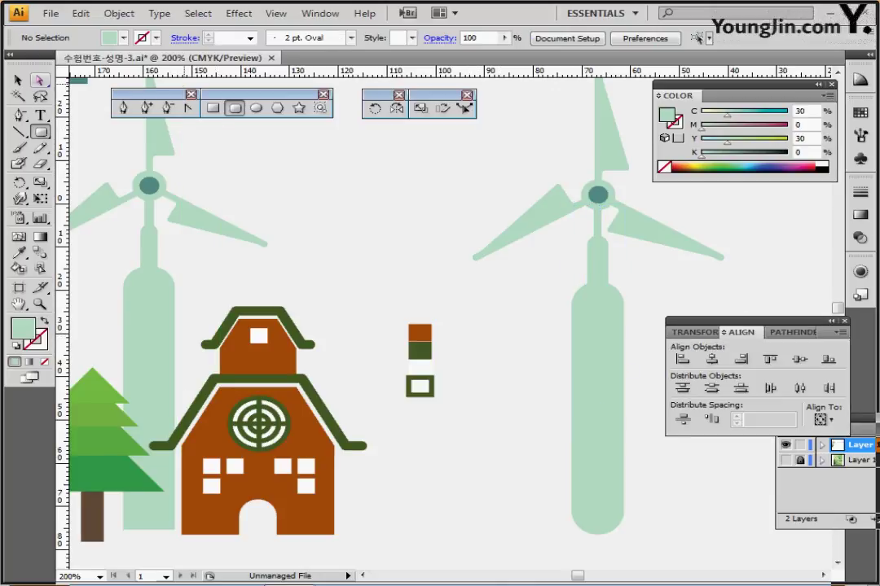
- Delete the lowest anchor point of the tower body and join its two open ends to form a flat base
click(40, 79)
drag(559, 538, 625, 519)
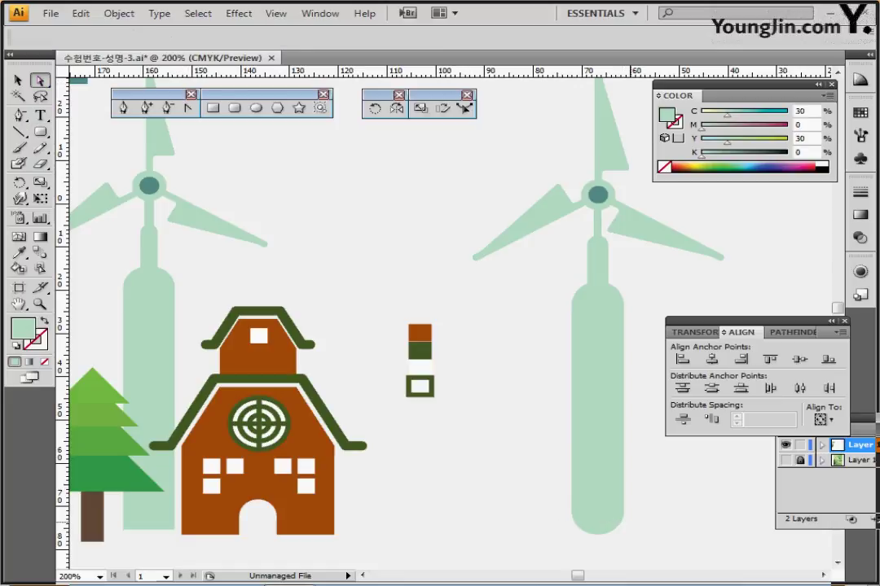
key(Delete)
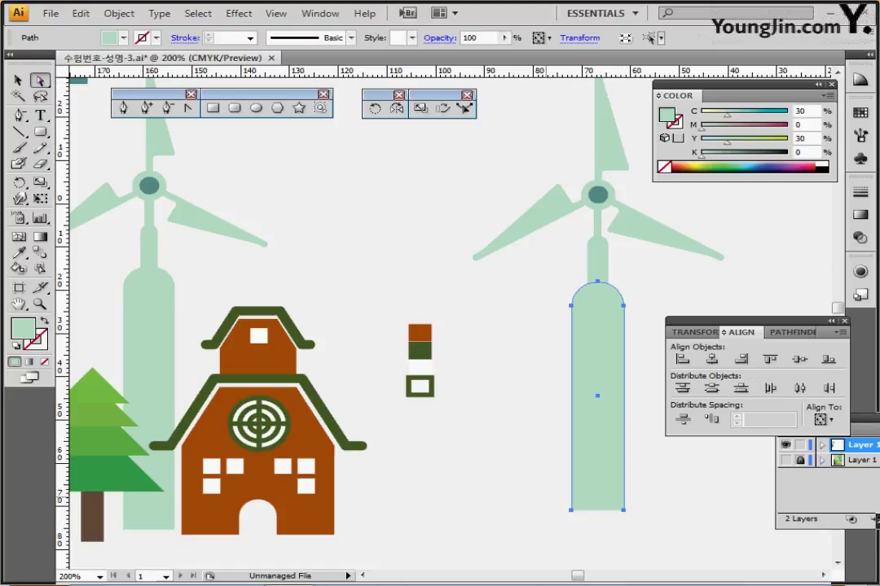
drag(547, 497, 671, 522)
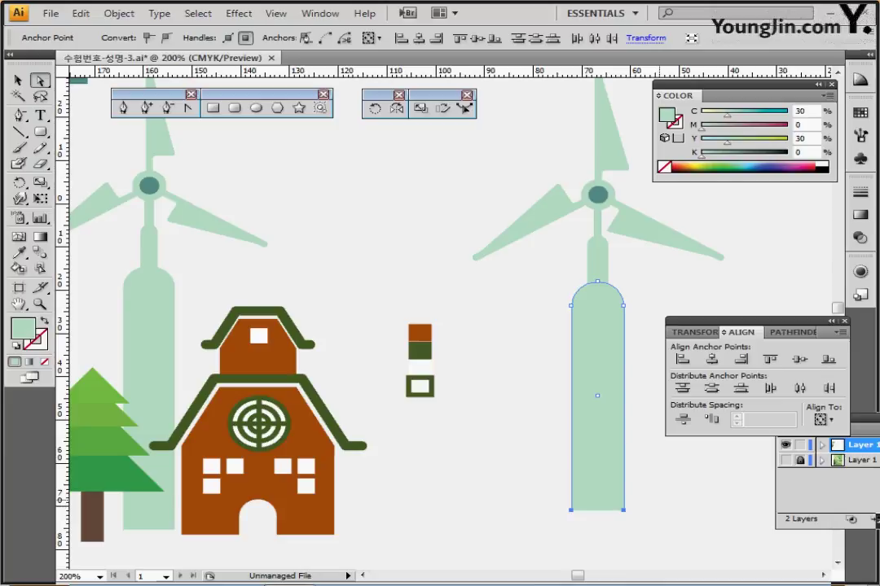
right_click(660, 278)
click(696, 359)
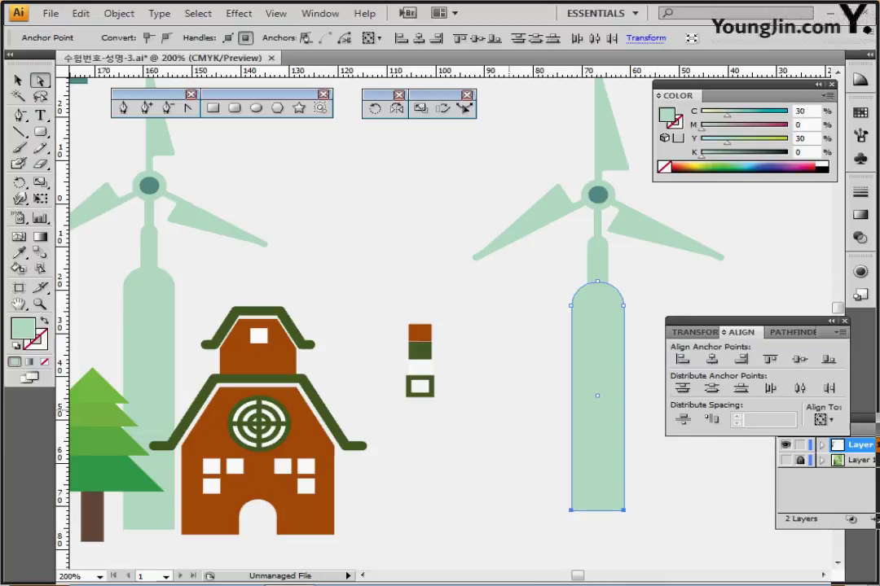
click(501, 400)
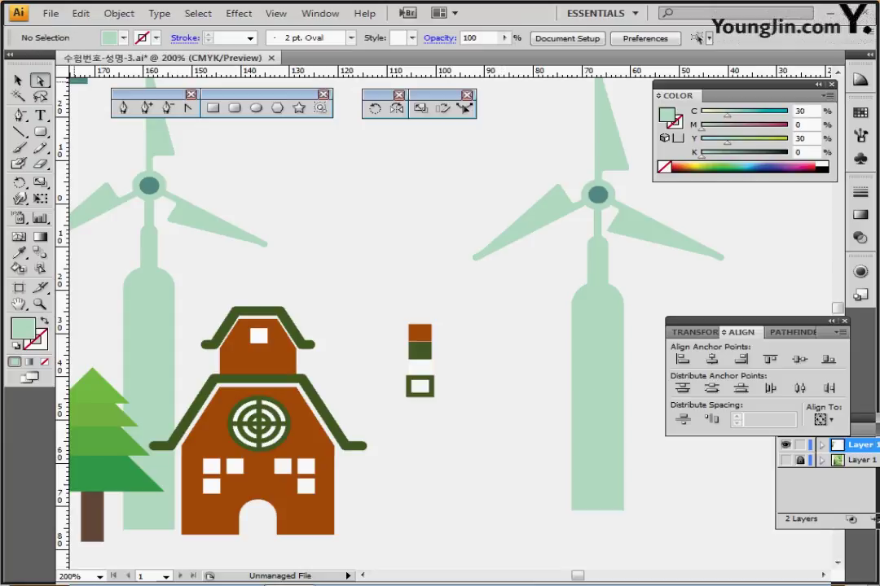
- Unite the three tower sections into a single shape
click(19, 81)
drag(575, 235, 598, 340)
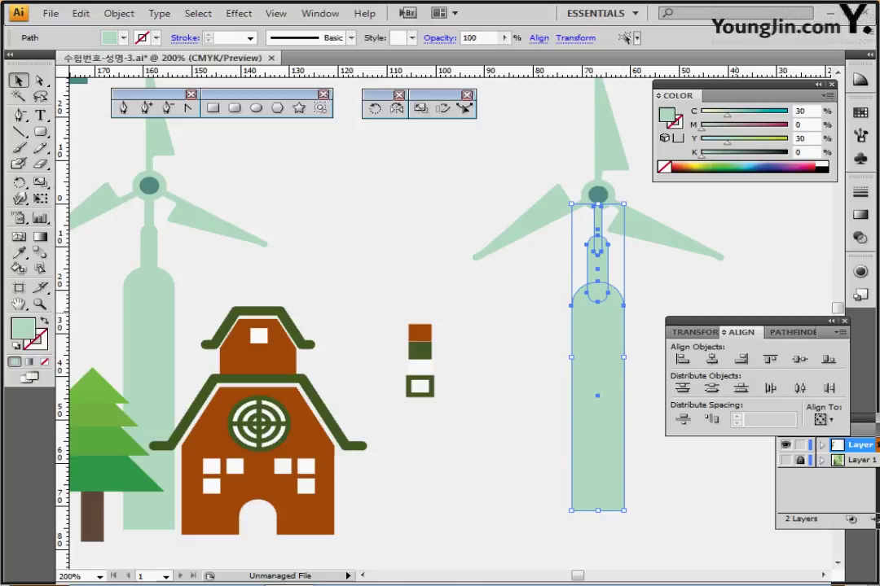
click(790, 333)
click(681, 360)
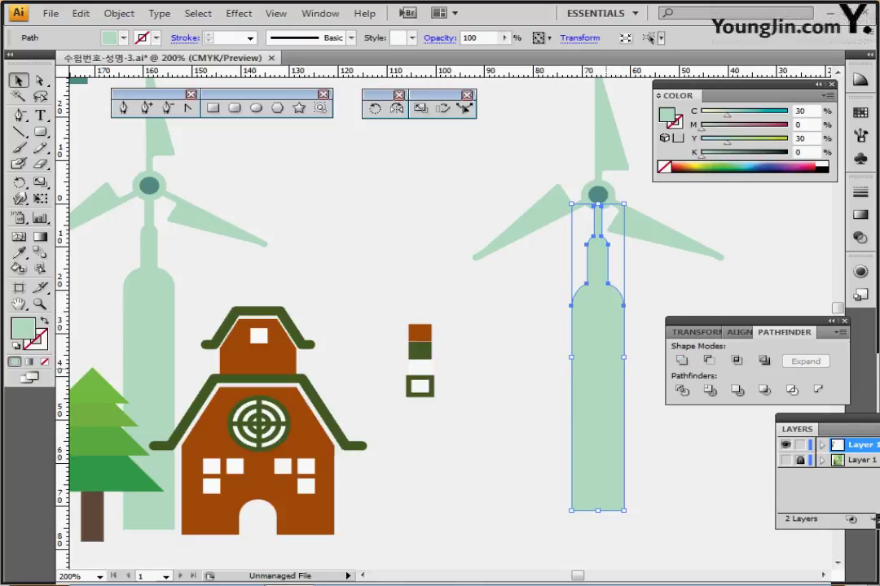
click(533, 358)
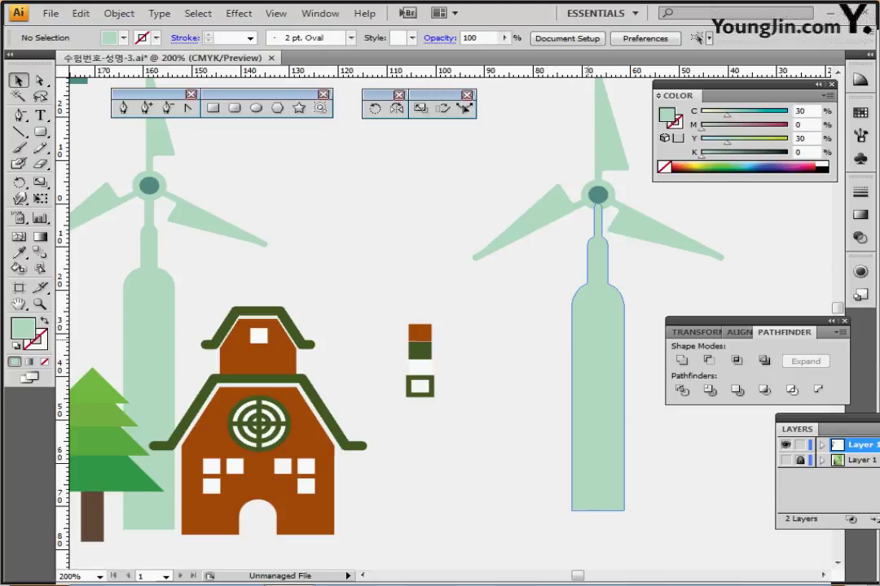
click(596, 346)
key(ctrl+shift+b)
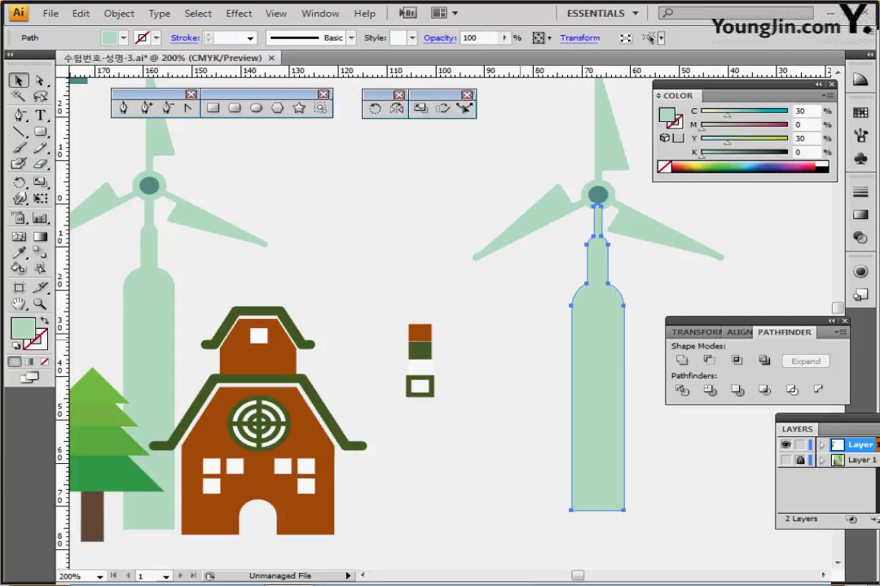
key(ctrl+shift+b)
key(ctrl+shift+b)
click(517, 383)
drag(526, 408, 511, 328)
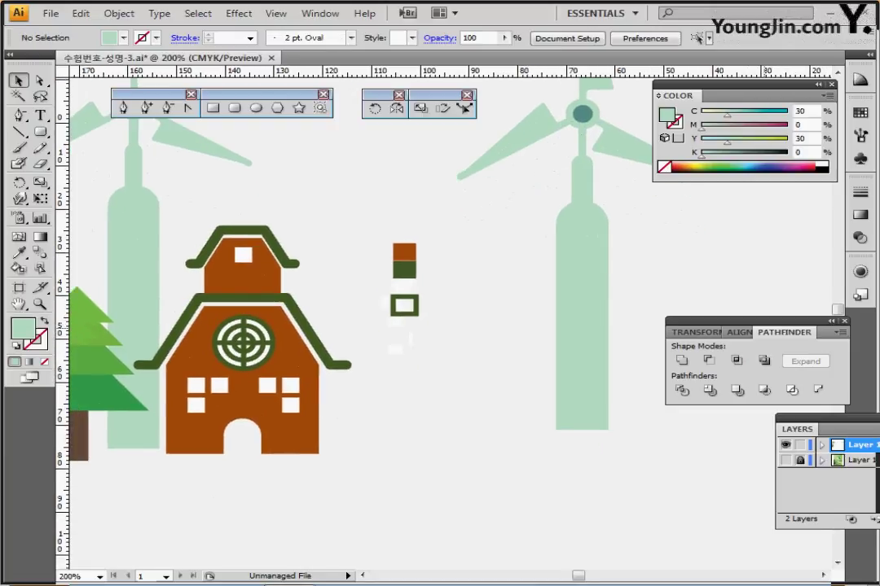
- Draw a six-sided polygon with an 18 mm radius in the empty area beside the turbine tower
drag(745, 322, 646, 470)
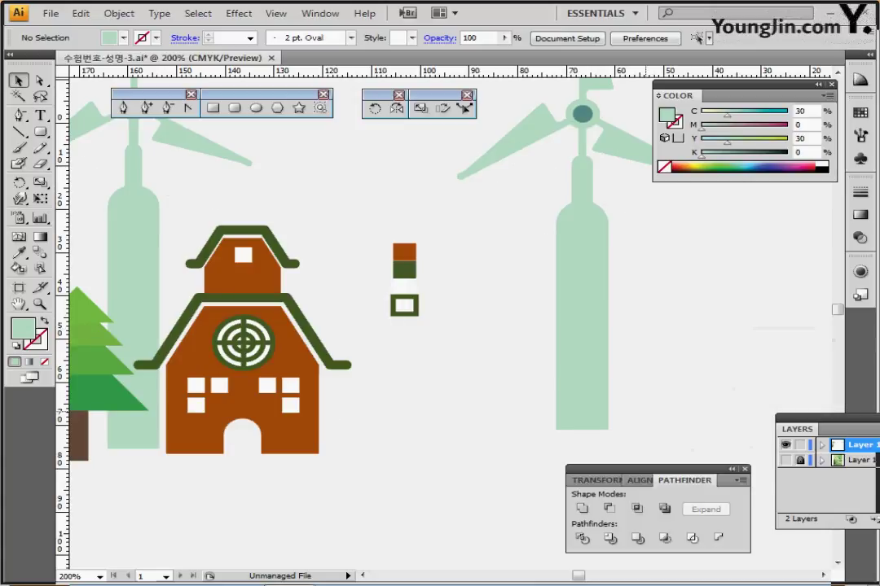
scroll(301, 309, down, 2)
click(278, 108)
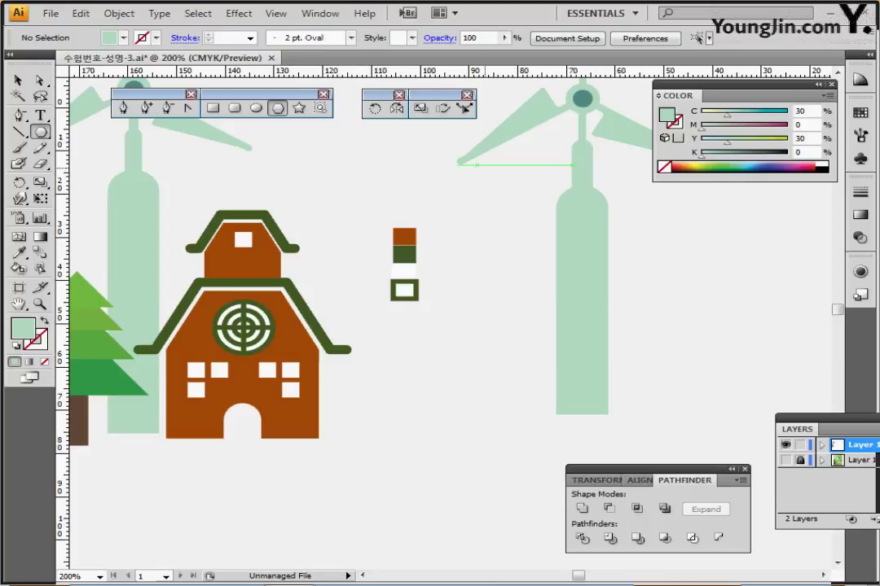
scroll(521, 299, right, 2)
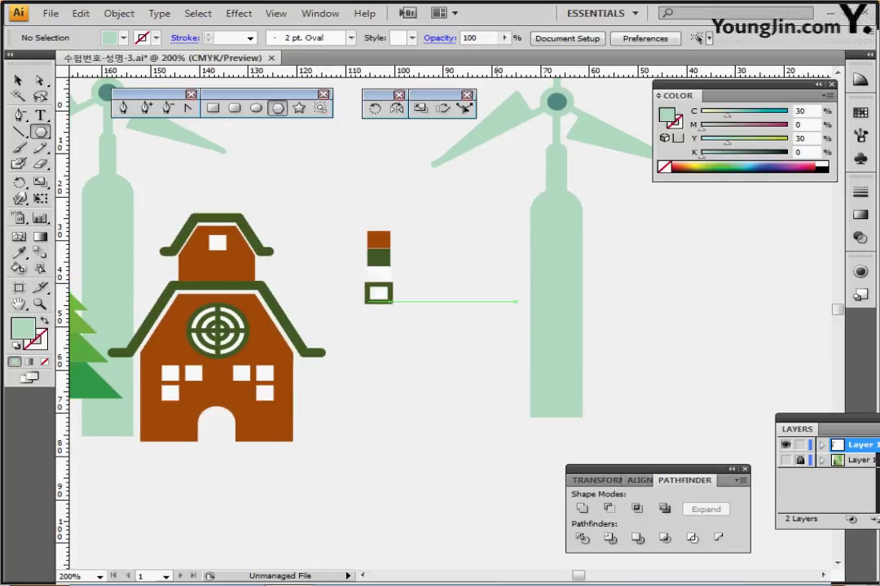
click(455, 225)
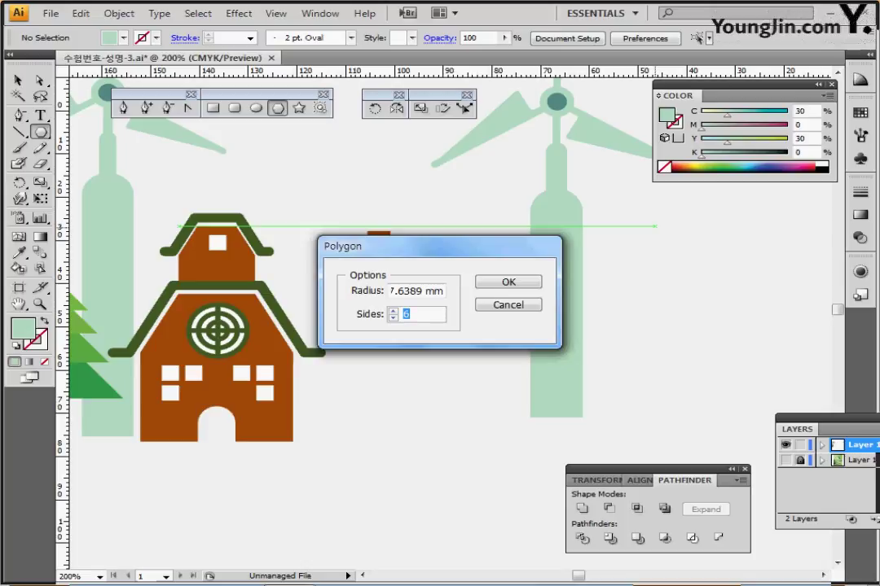
key(shift+Tab)
text(18 mm)
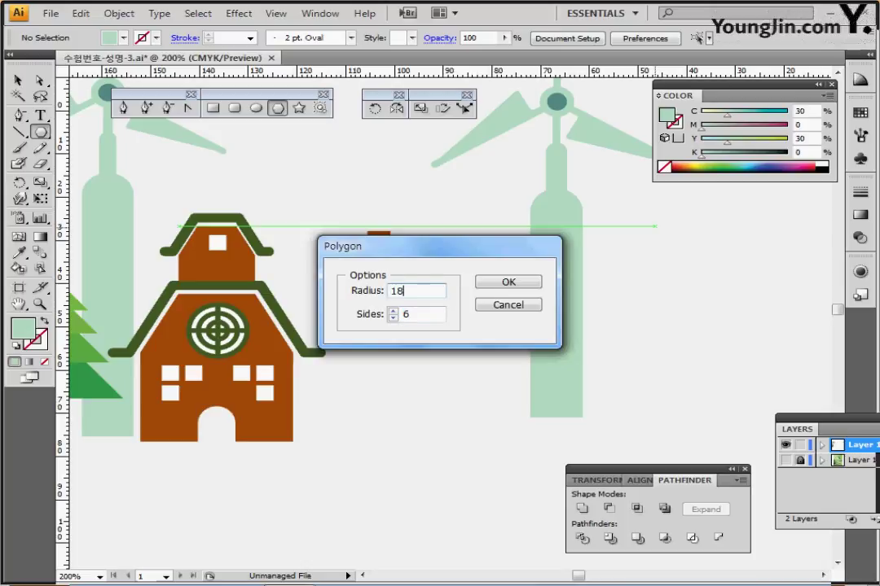
text(6)
key(Return)
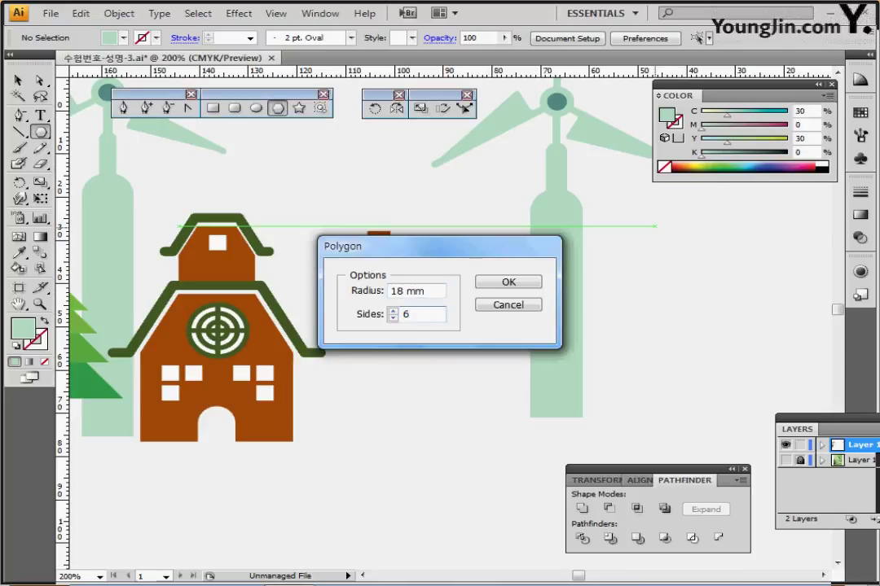
drag(610, 259, 637, 314)
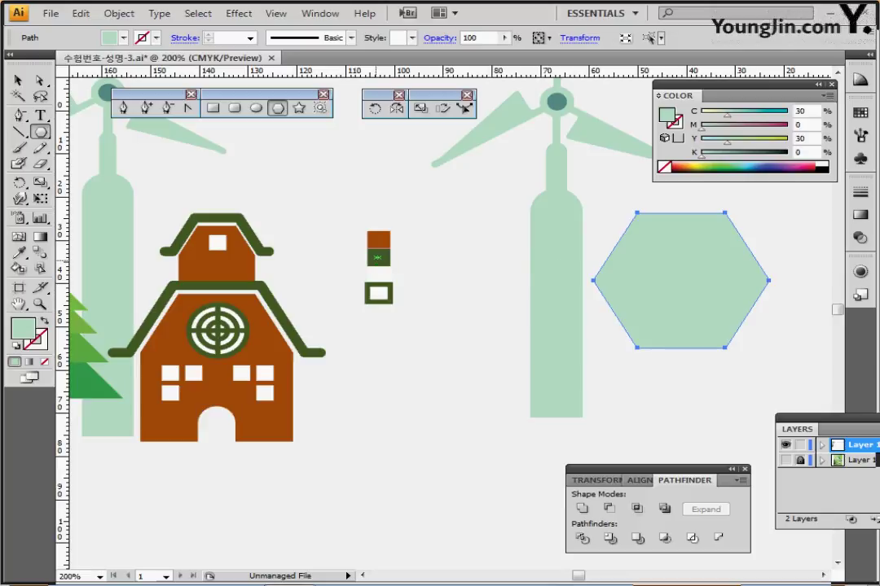
- Sample the dark green swatch for the hexagon and swap fill and stroke to leave only a green outline
key(i)
click(377, 258)
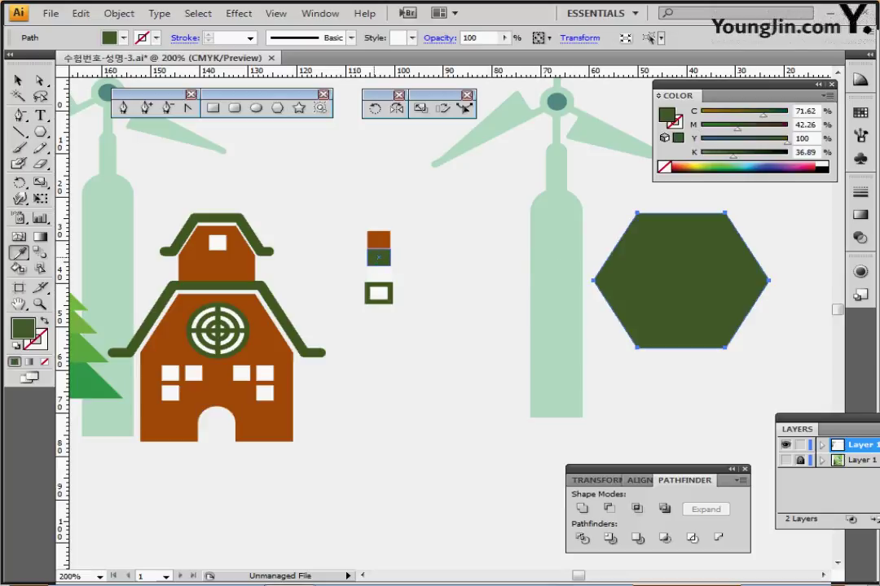
key(shift+x)
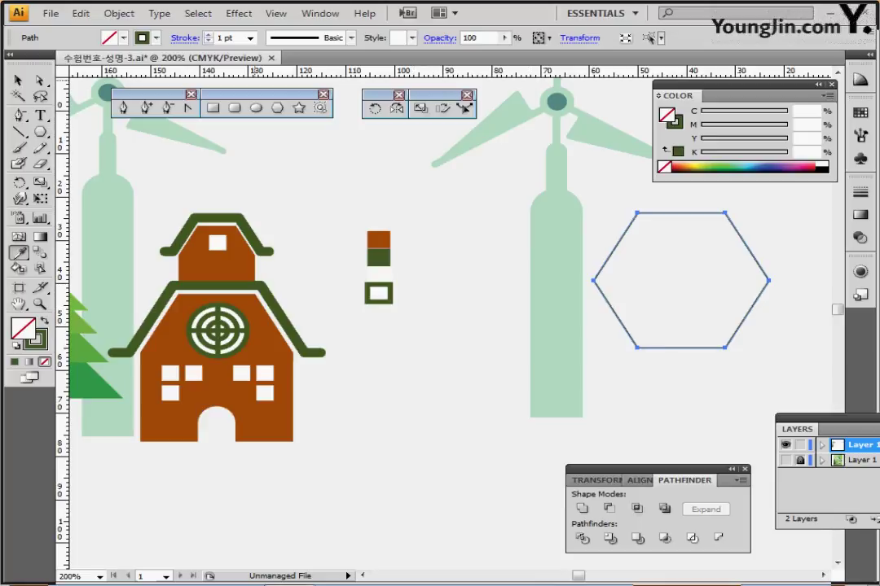
- Offset the hexagon's path by -2 mm to create a smaller hexagon inside it
click(119, 13)
mouse_move(146, 307)
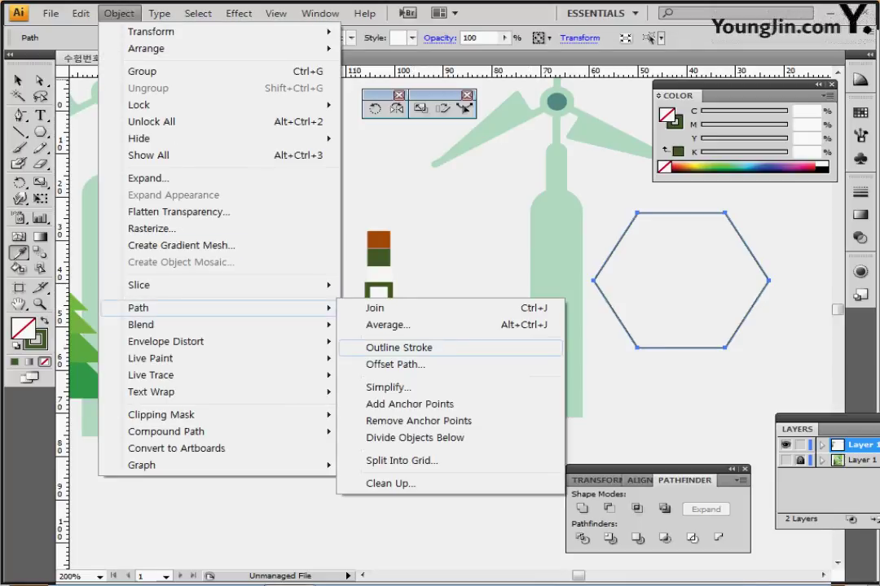
click(395, 364)
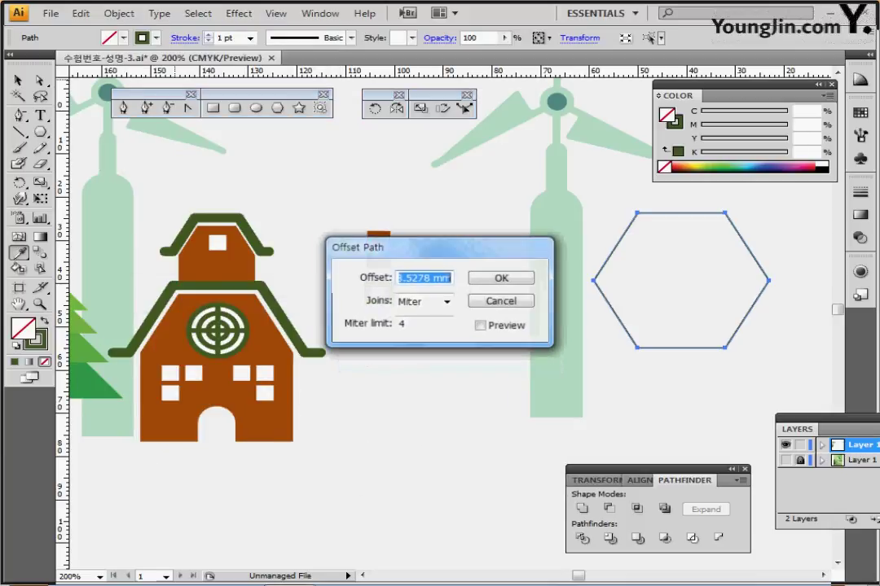
text(-2)
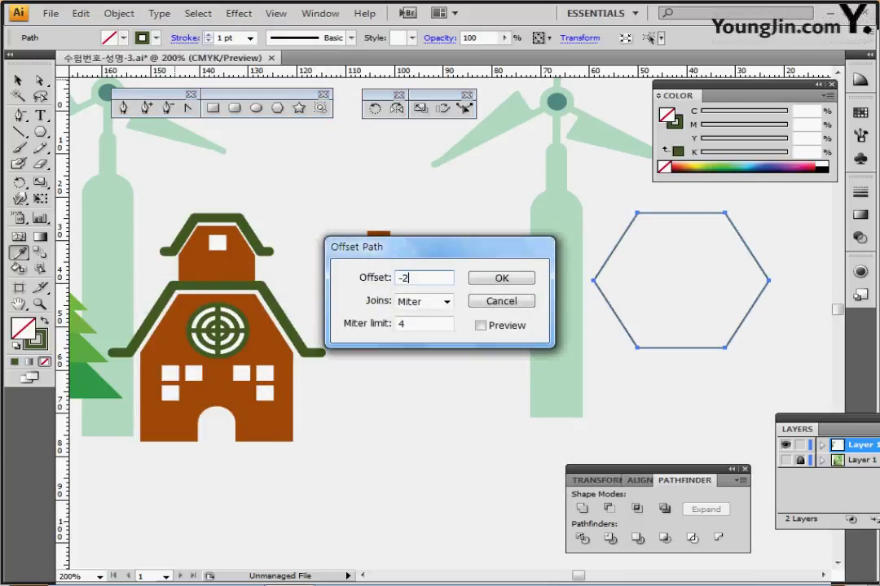
key(Return)
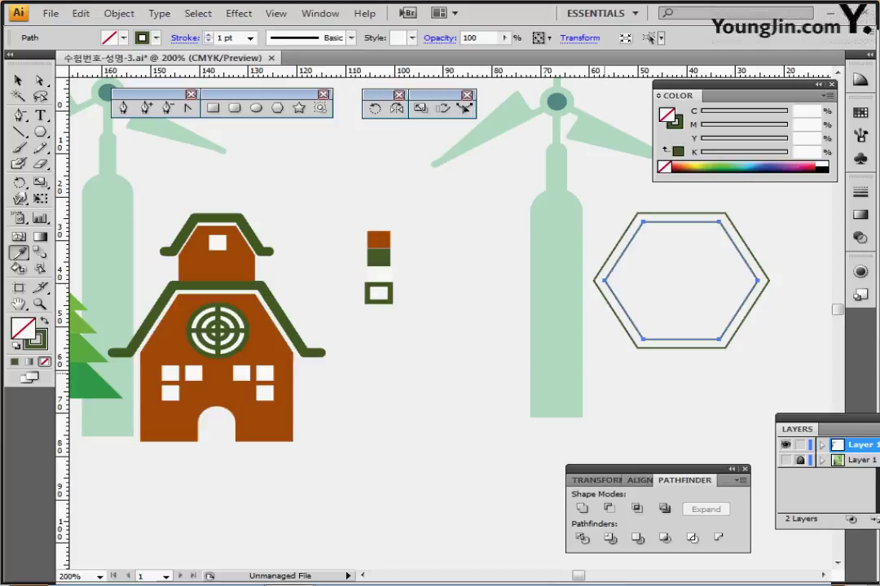
- Delete the lower anchor points of both hexagons, keeping only their open upper halves
click(40, 80)
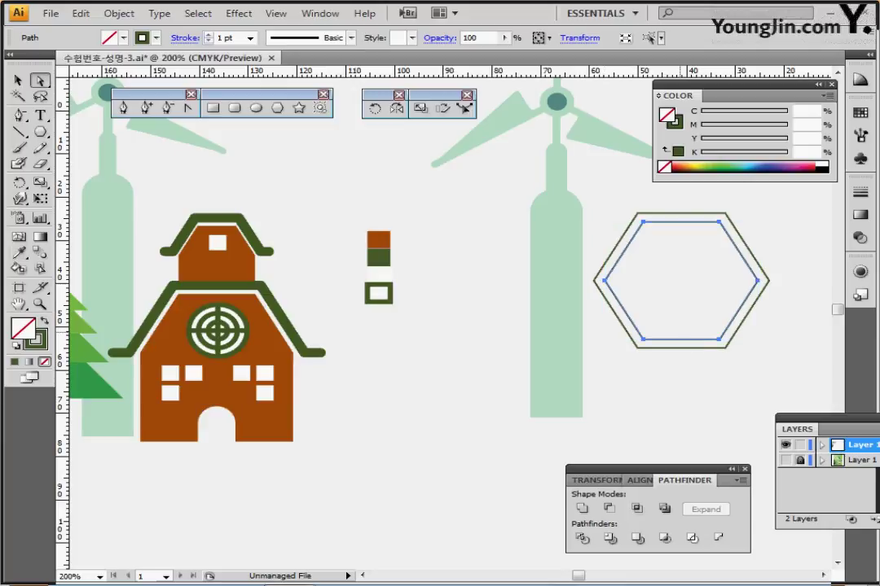
drag(622, 321, 757, 370)
key(Delete)
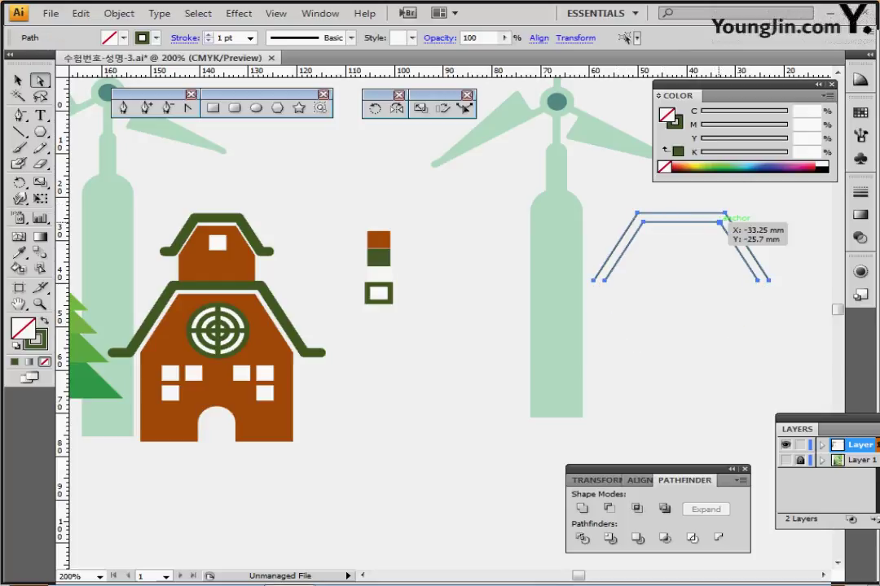
- Move both open roof outlines about 9 mm to the right and 15 mm down, and deselect them
drag(724, 213, 768, 277)
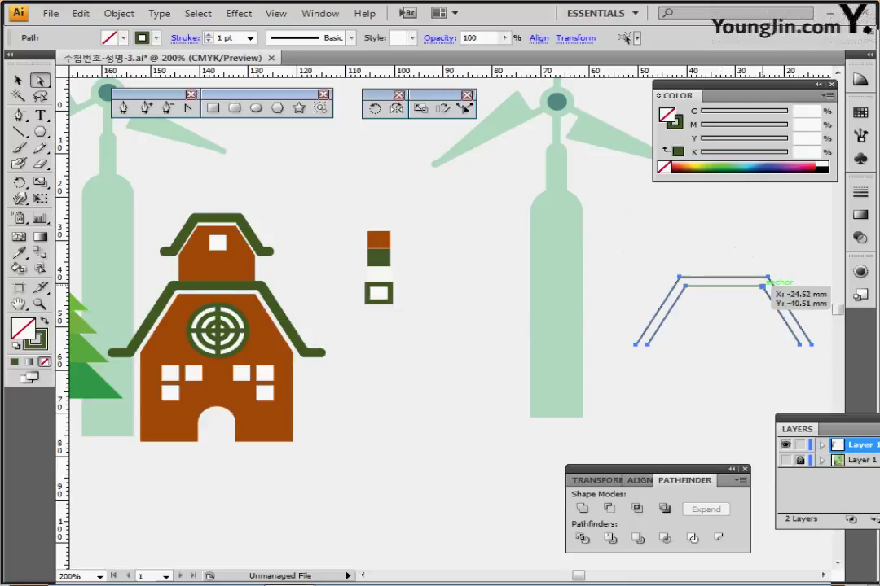
drag(762, 342, 727, 326)
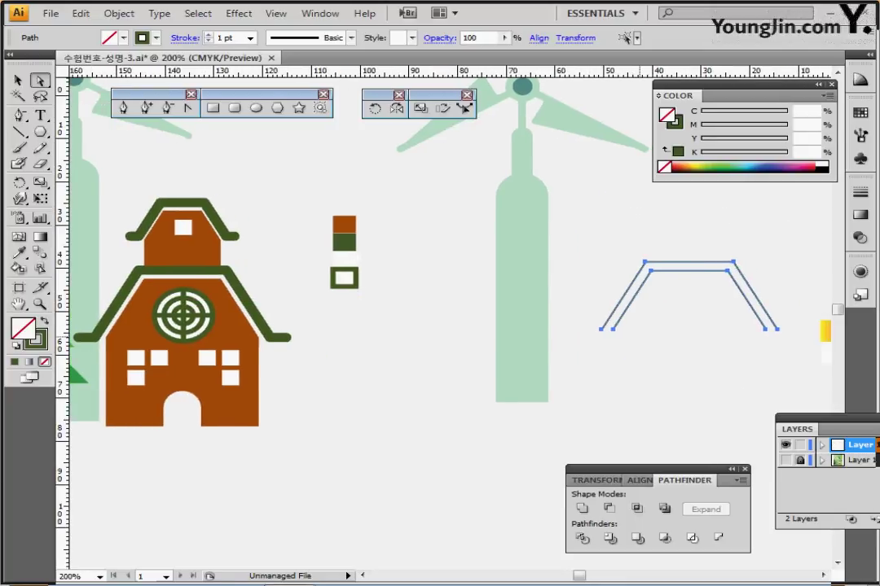
key(ctrl+minus)
ctrl+click(639, 336)
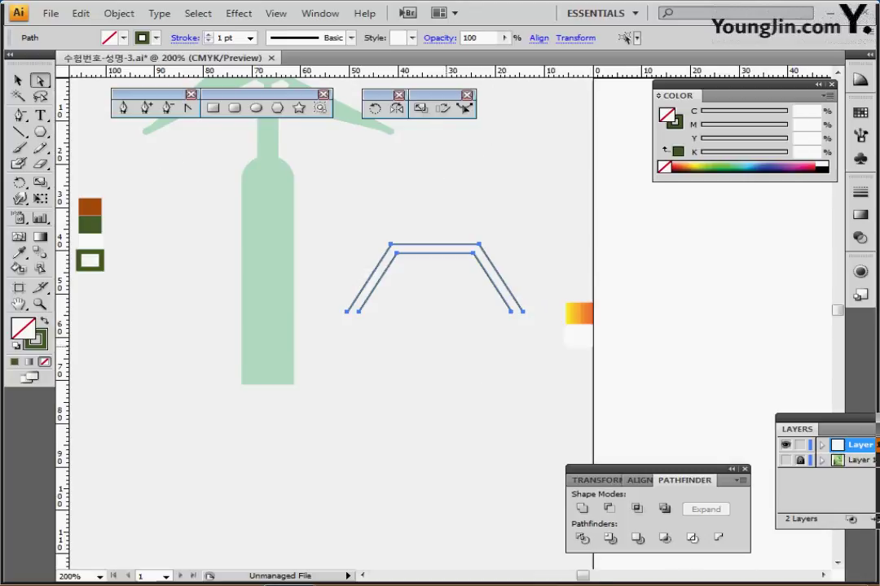
drag(454, 350, 706, 326)
scroll(456, 318, left, 1)
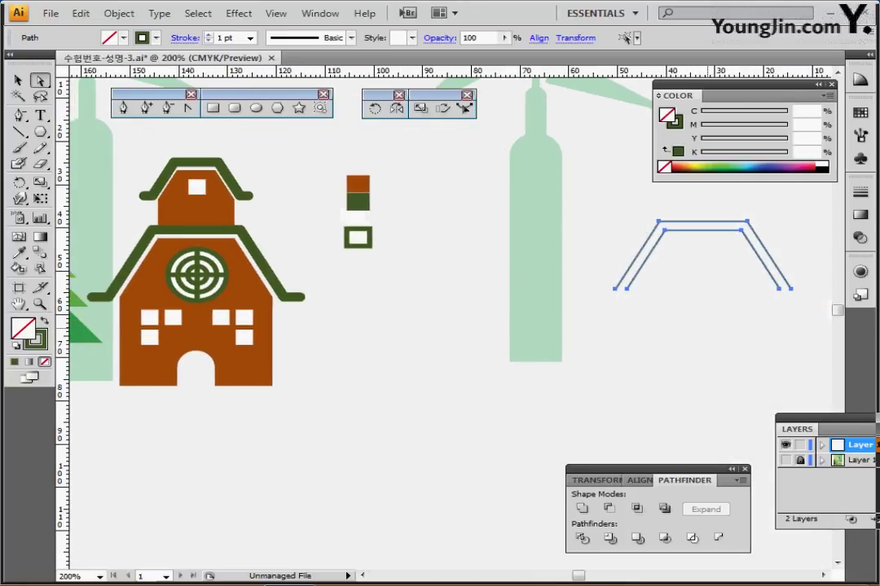
key(ctrl+shift+a)
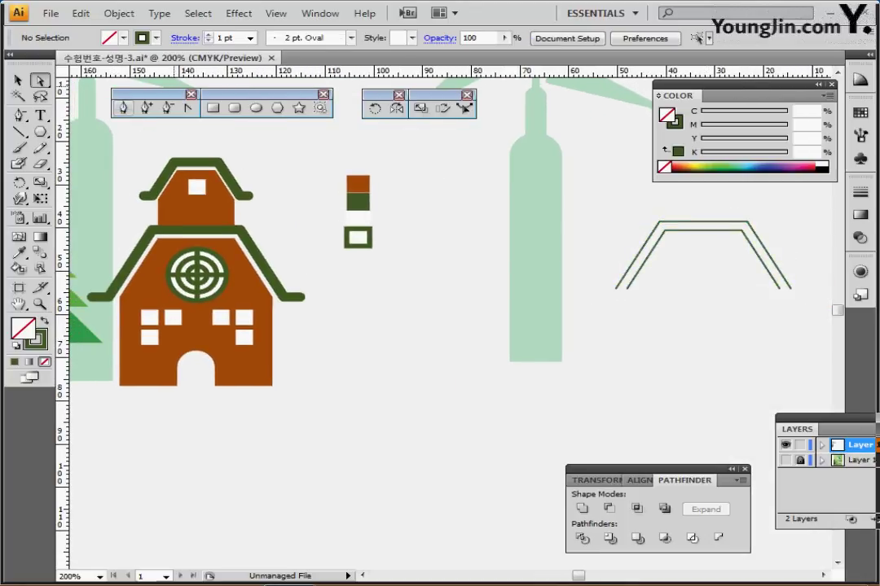
- Extend the outer roof path's left end outward with a horizontal segment about 4 mm long using the Pen tool
key(p)
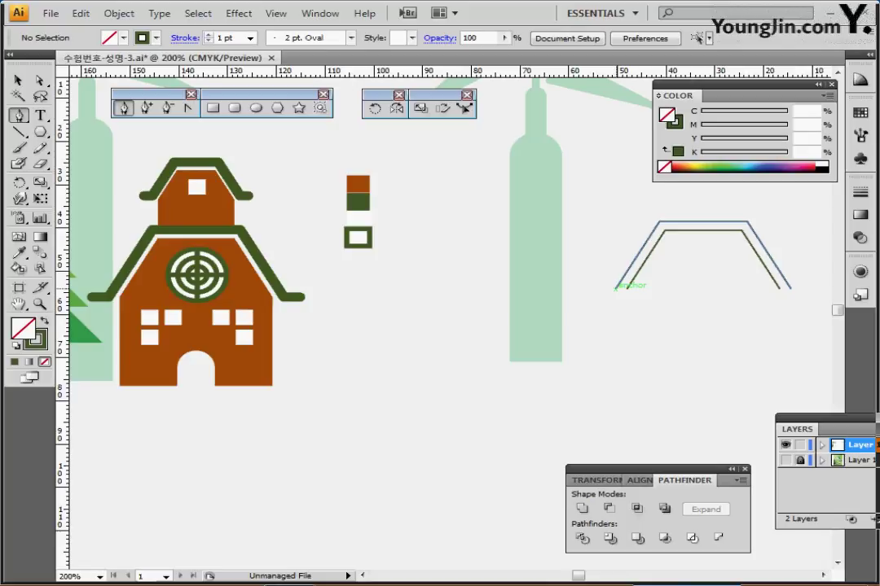
click(615, 286)
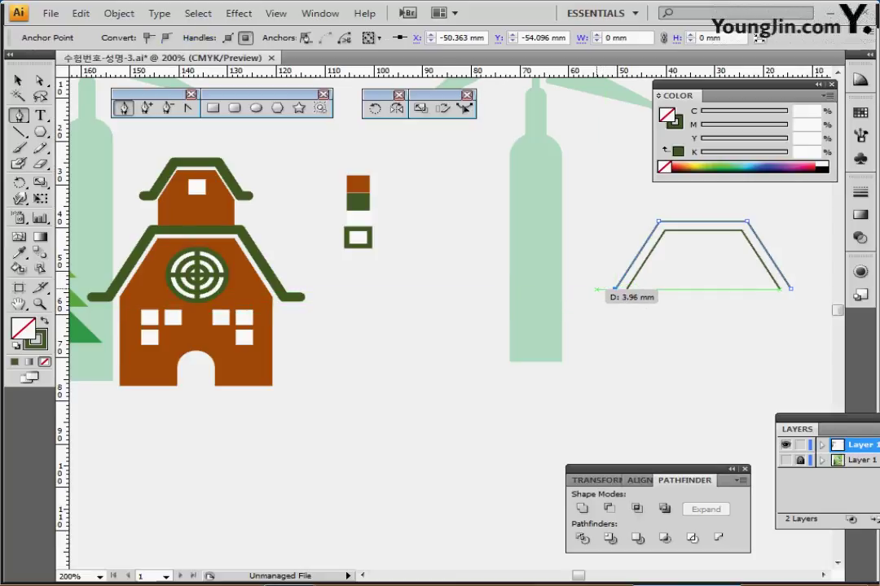
click(595, 289)
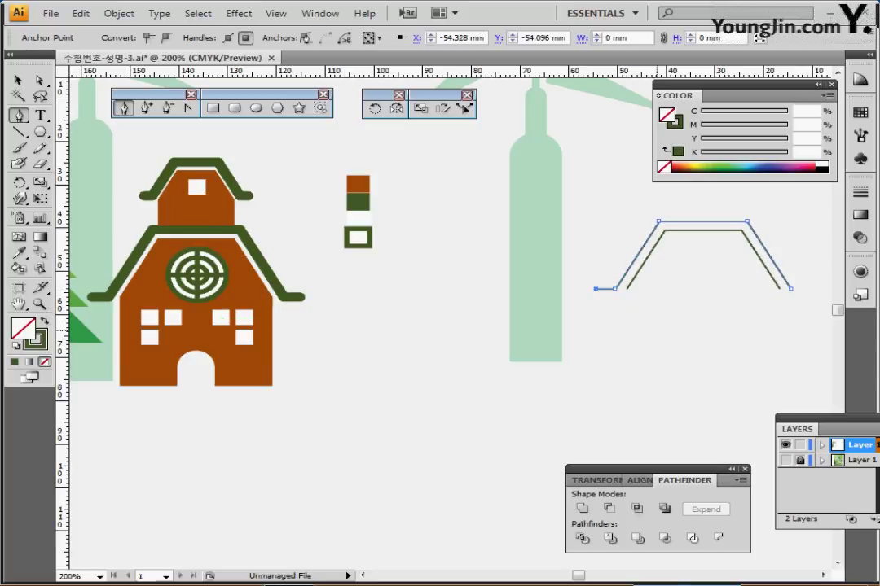
ctrl+click(656, 331)
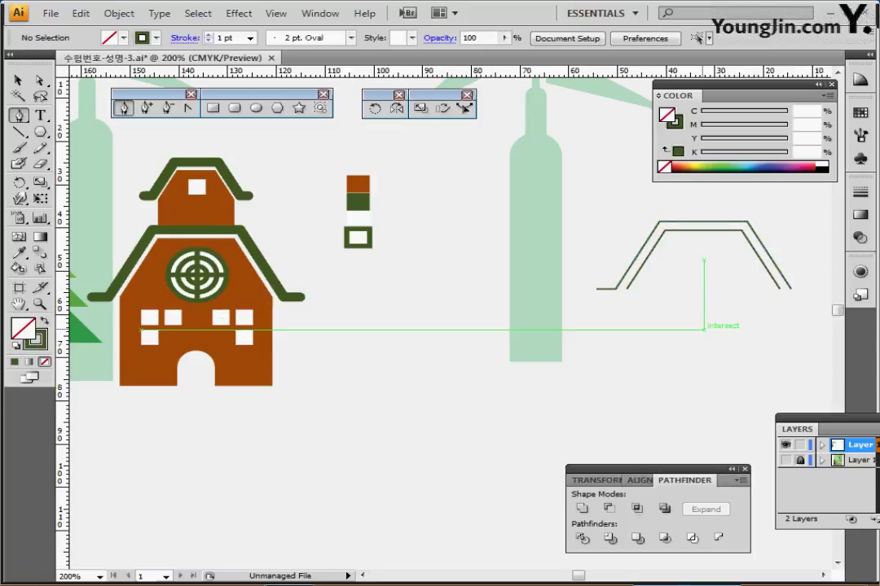
- Extend the outer roof path's right end outward with a matching horizontal segment about 3.9 mm long
scroll(707, 331, right, 2)
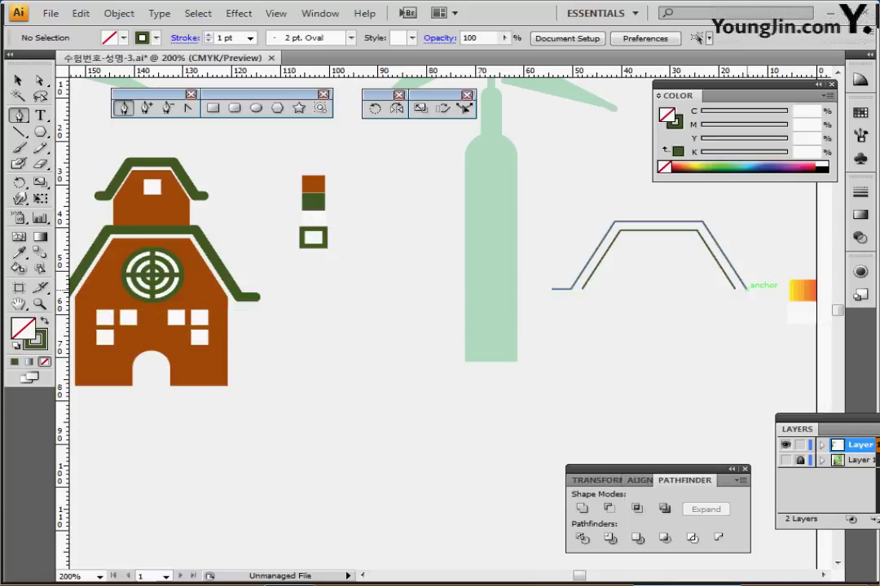
click(745, 287)
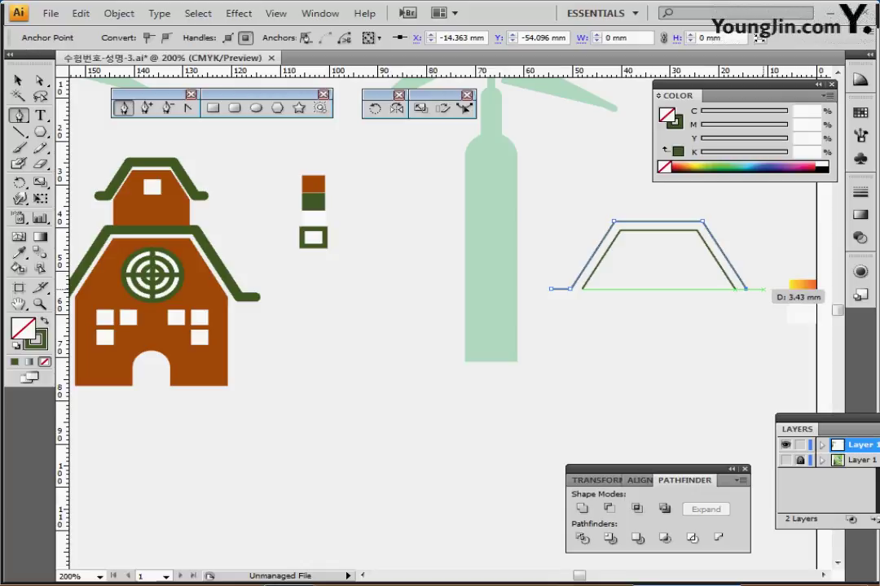
click(763, 288)
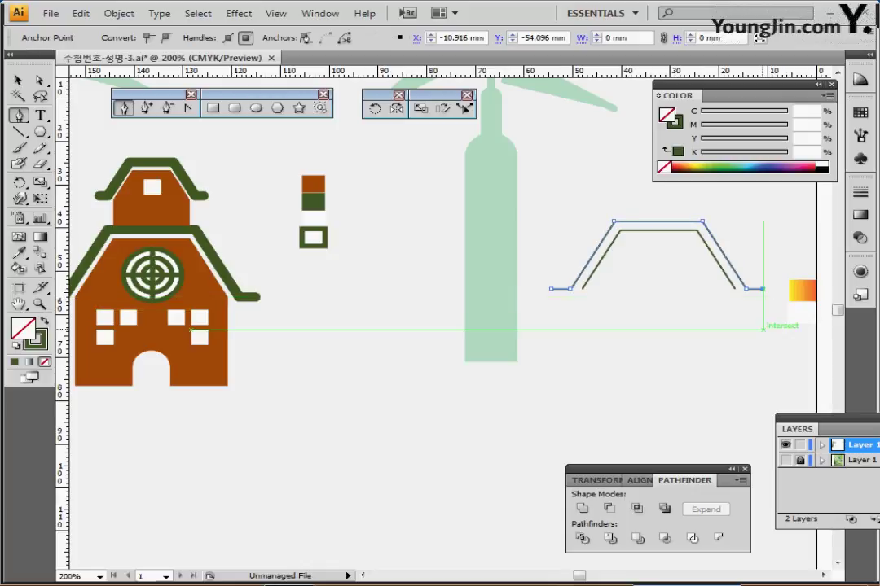
key(Right)
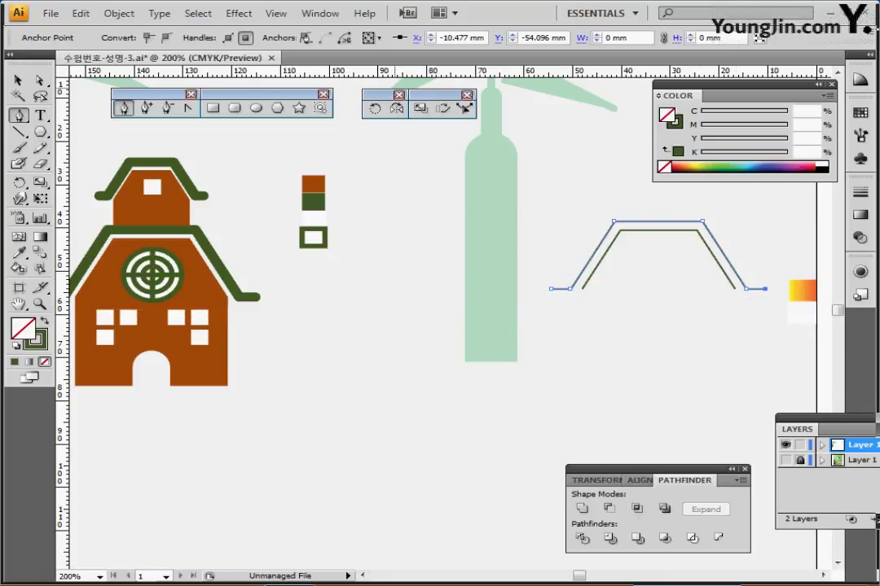
- Set the outer roof path's stroke to 6 pt with a round cap and a round join
click(860, 193)
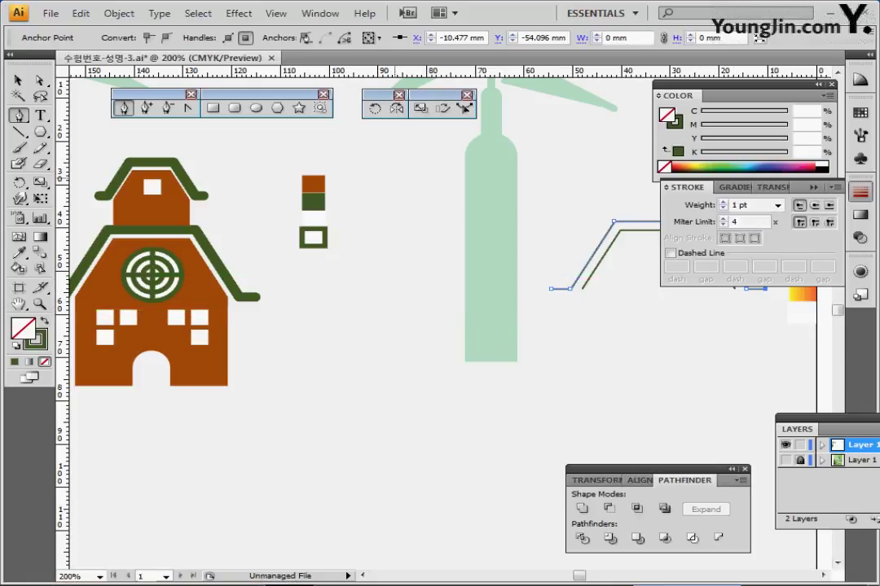
click(723, 202)
click(722, 202)
click(722, 202)
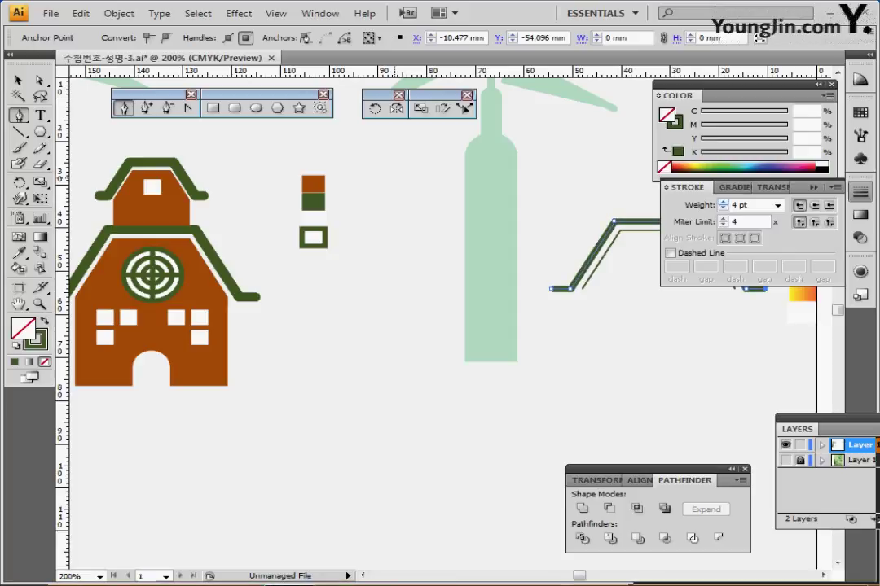
key(Up)
key(Up)
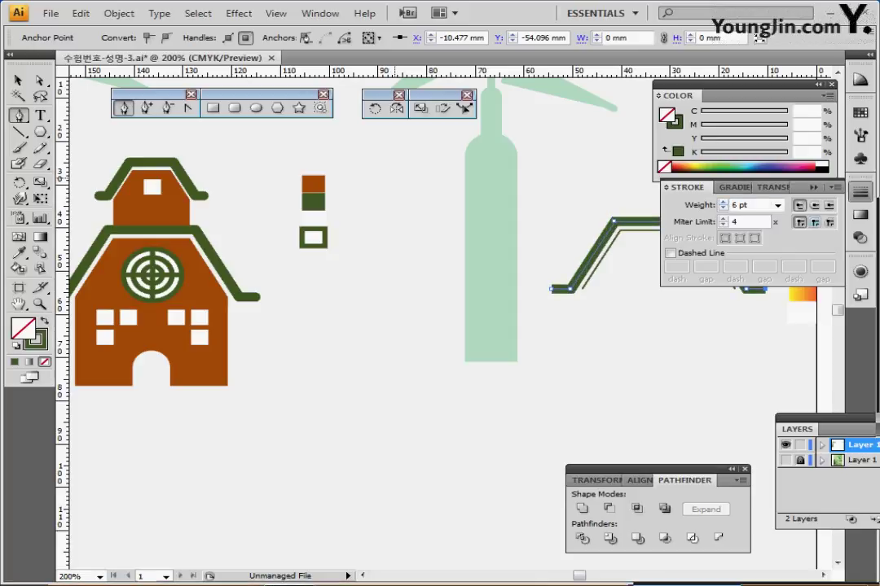
click(815, 205)
click(814, 205)
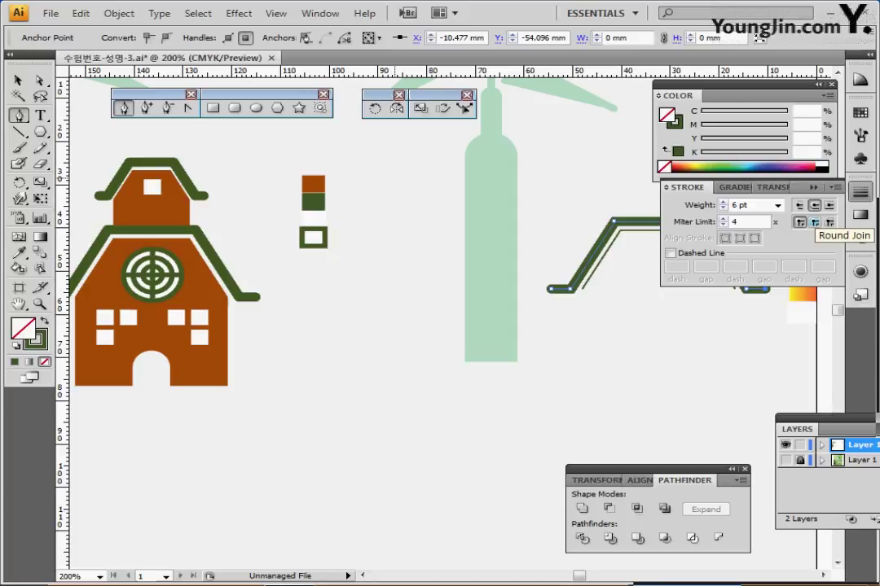
click(815, 223)
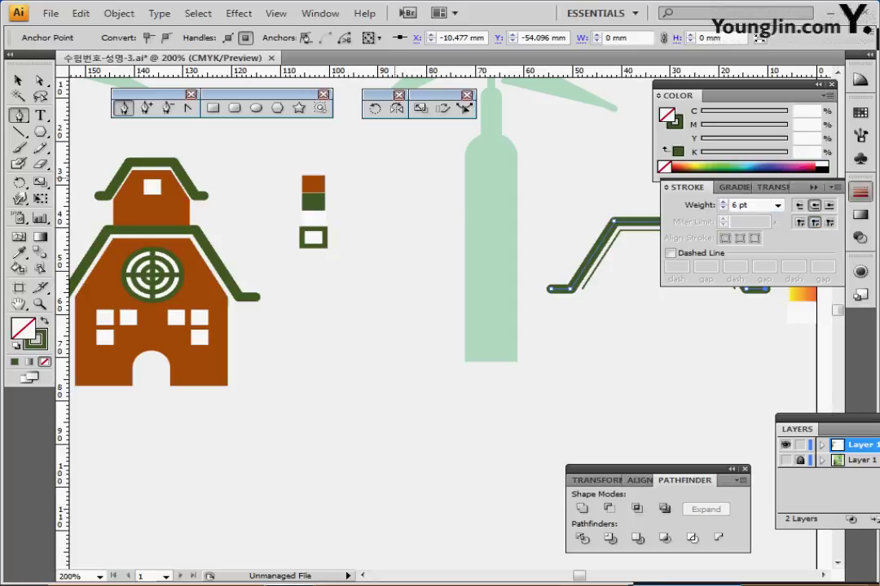
- Close the inner roof path with the Pen tool into walls about 22.4 mm high and 31.4 mm wide, coloured with the reference barn's brown
click(859, 191)
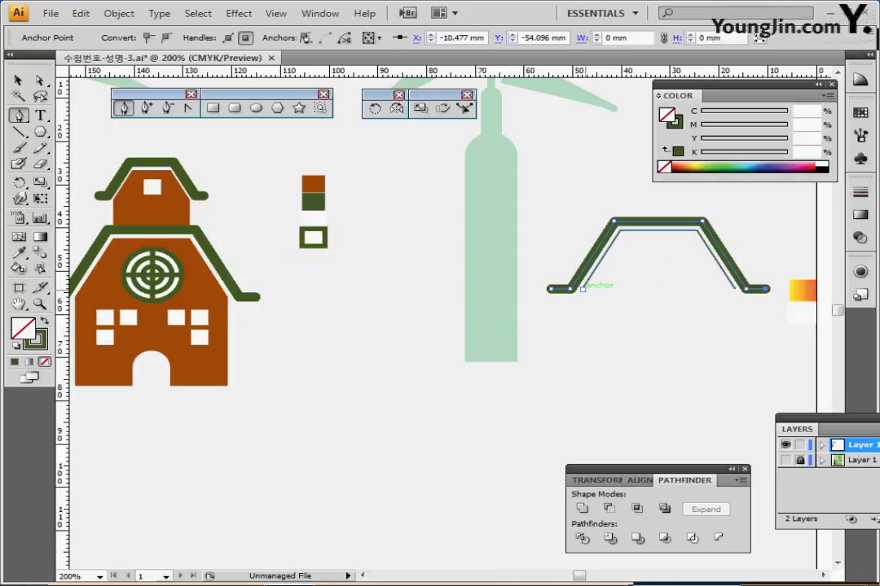
click(583, 289)
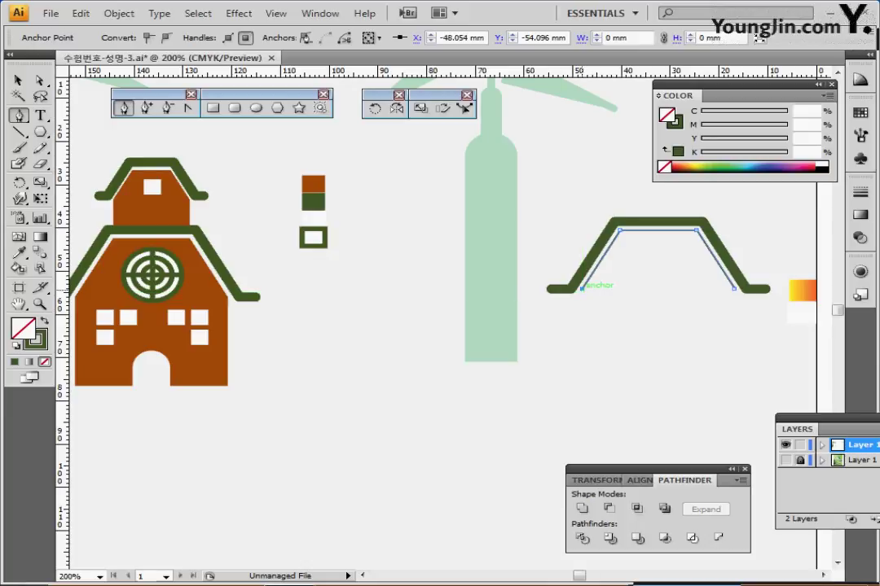
drag(582, 288, 734, 387)
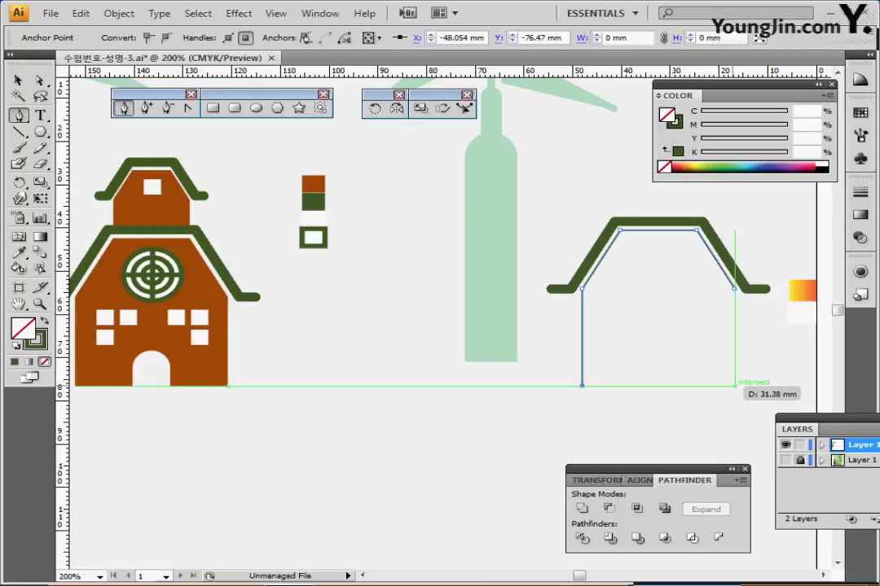
click(735, 387)
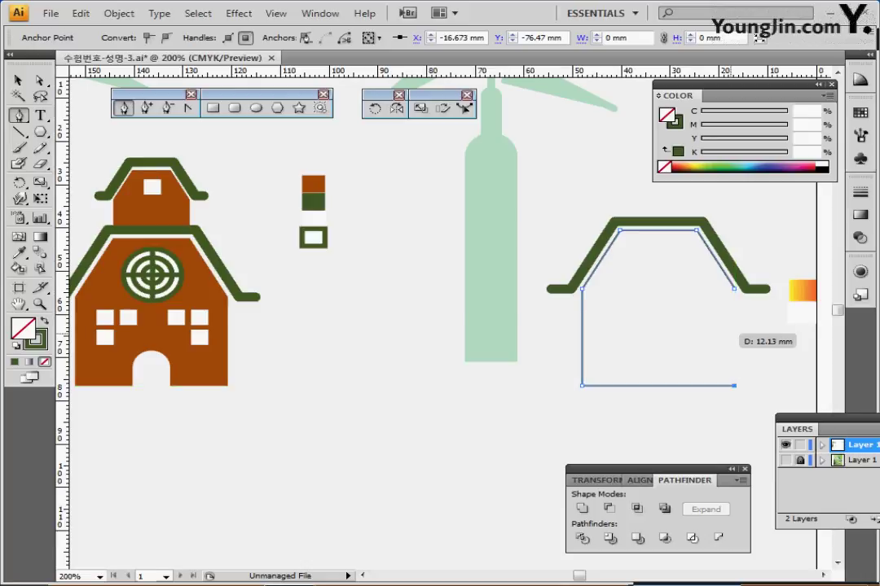
drag(736, 288, 735, 286)
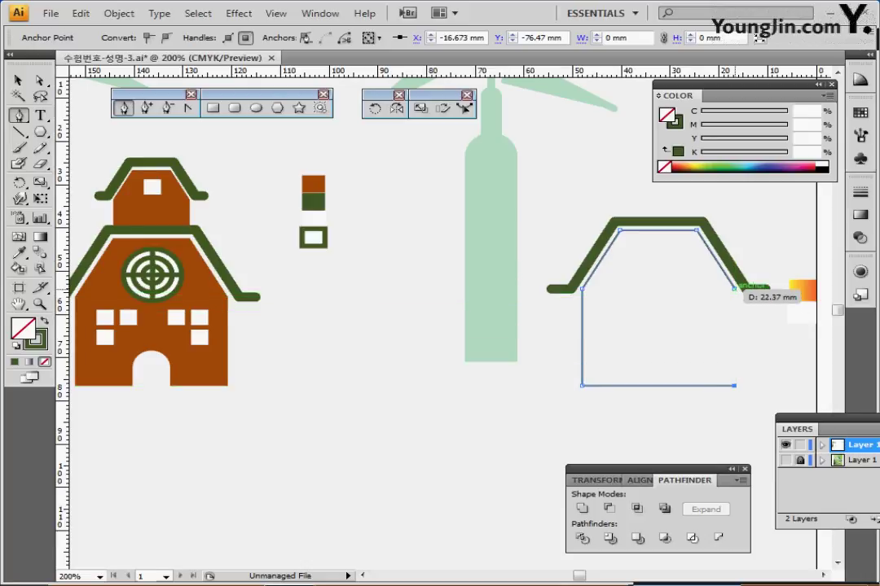
click(735, 289)
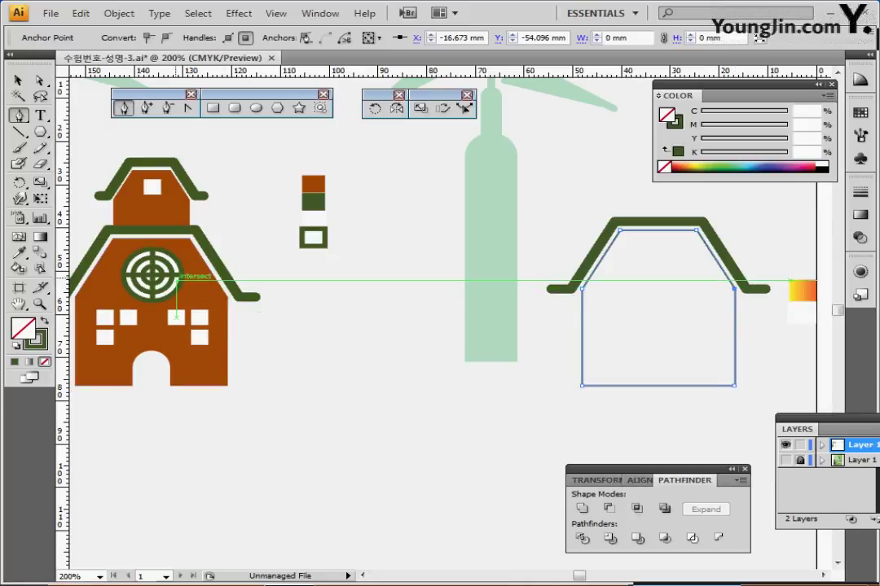
key(i)
click(195, 274)
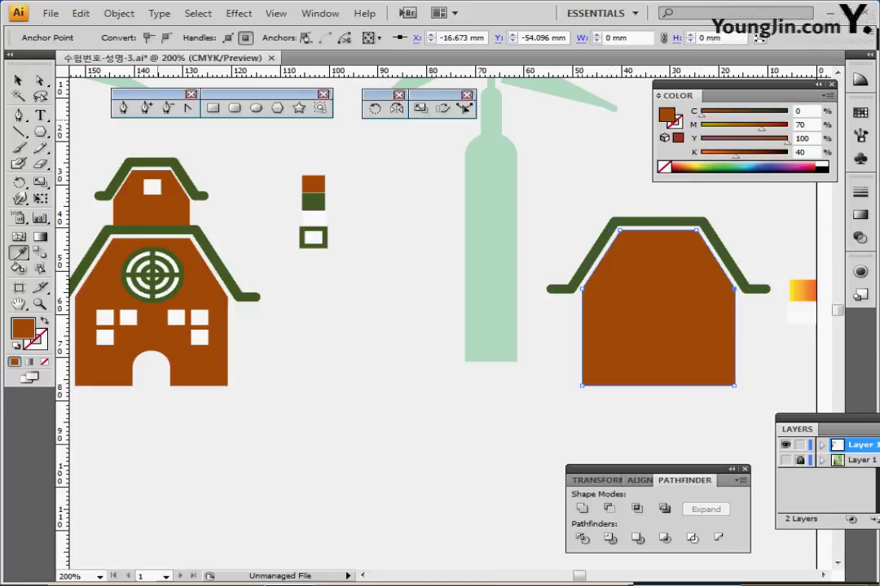
- Select the green roof and brown wall together and make a uniformly scaled copy at 50%
key(v)
drag(558, 194, 652, 265)
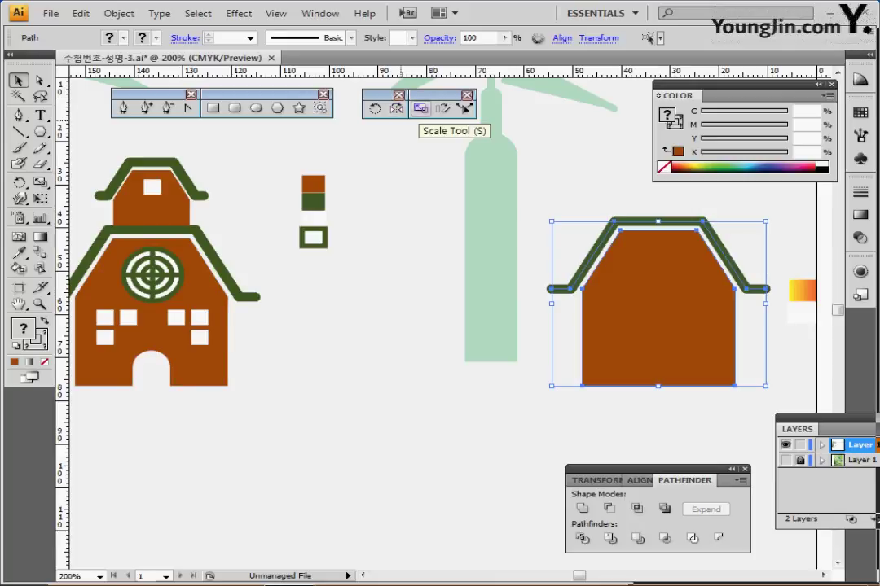
double_click(419, 108)
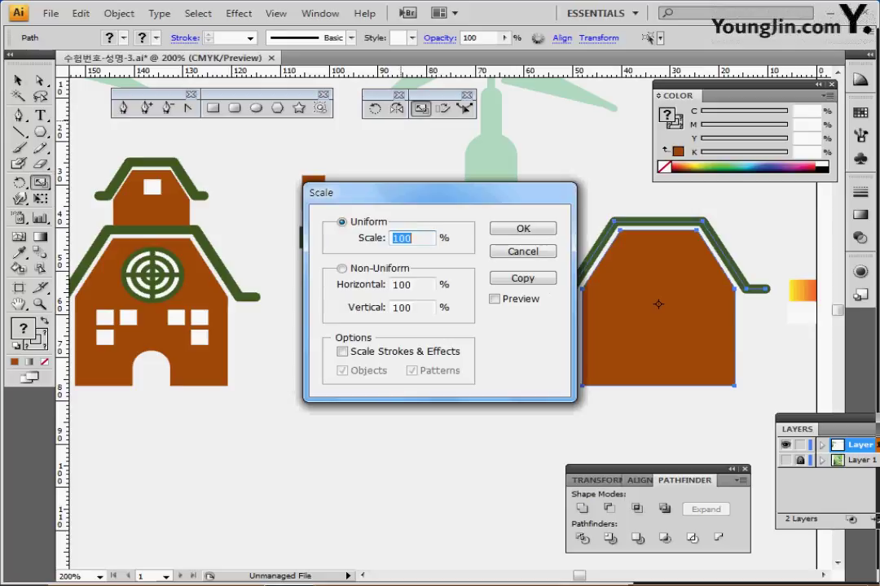
text(50)
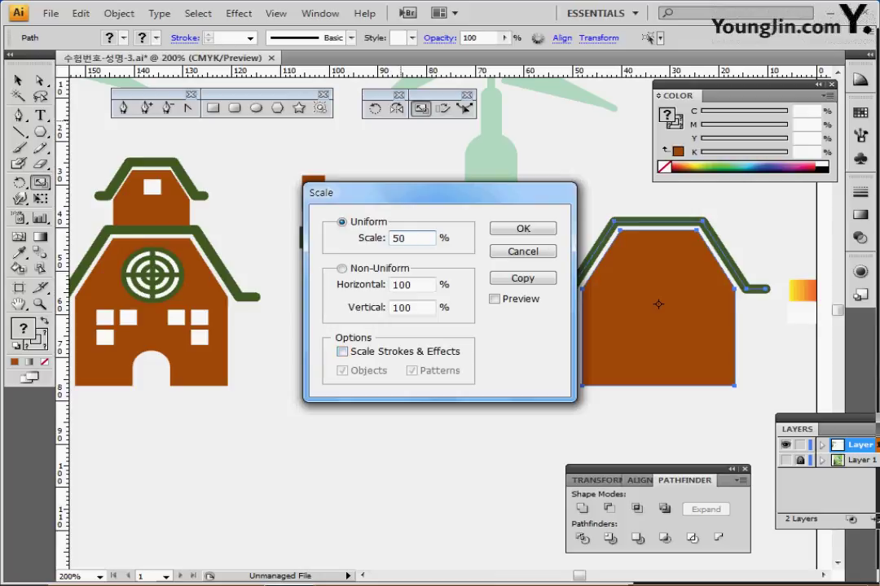
click(523, 278)
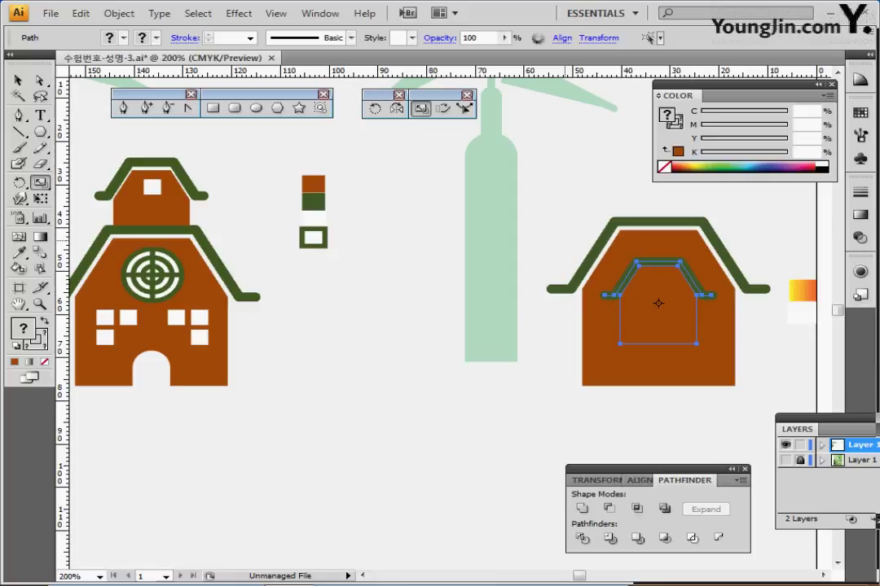
- Move the half-size roof and wall copy straight up about 28 mm so it sits clear above the main roof
key(Up)
key(Up)
key(Up)
key(Up)
key(Up)
key(Up)
key(Up)
key(Up)
key(Up)
key(Up)
key(Up)
key(Up)
key(Up)
key(Up)
key(Up)
key(Up)
key(Up)
key(Up)
key(Up)
key(Up)
key(Up)
key(Up)
key(Up)
key(Up)
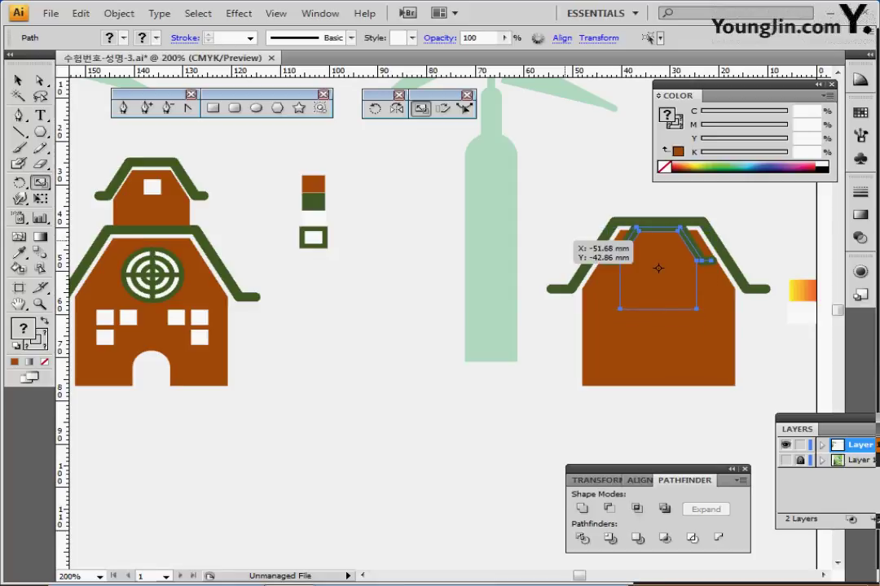
drag(635, 255, 635, 227)
scroll(439, 309, up, 3)
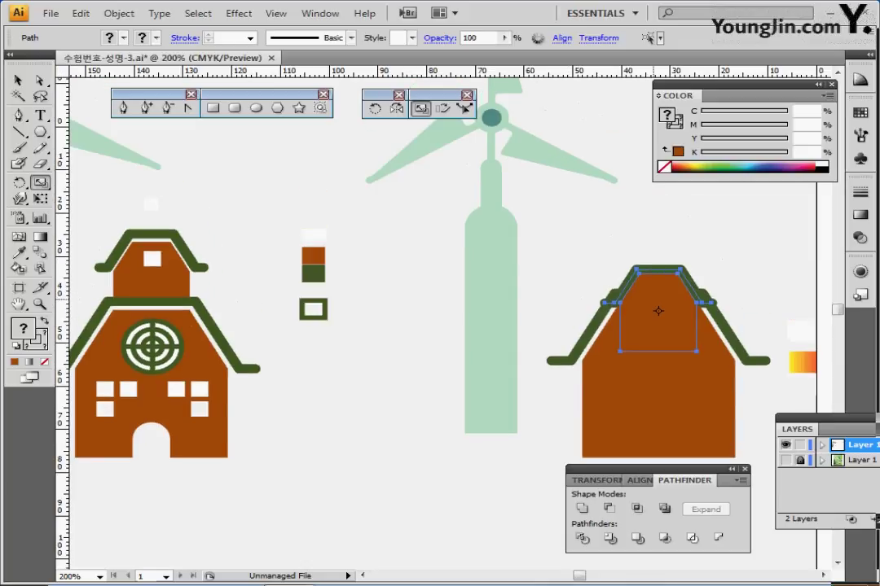
drag(658, 310, 658, 238)
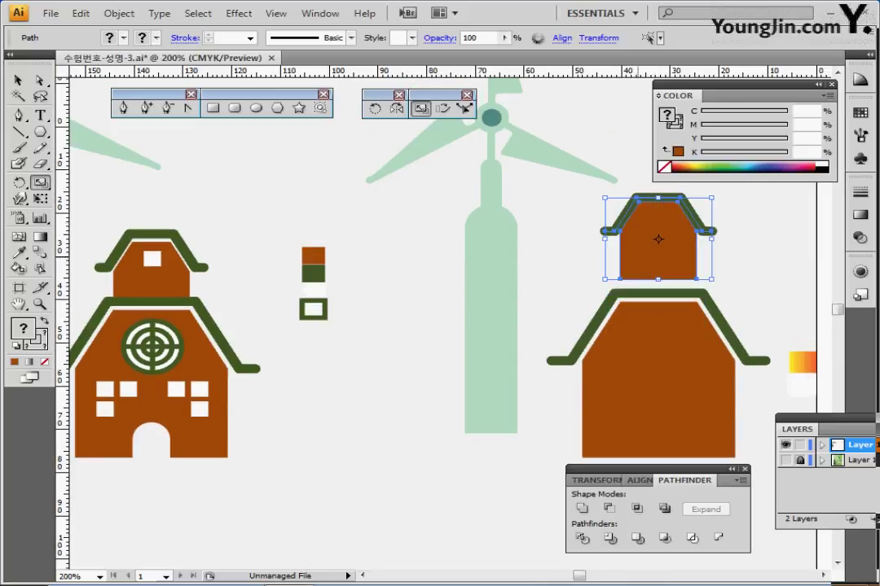
- Shorten the small upper wall by raising its two bottom anchor points about 3.5 mm
key(a)
drag(585, 257, 658, 264)
drag(658, 263, 658, 257)
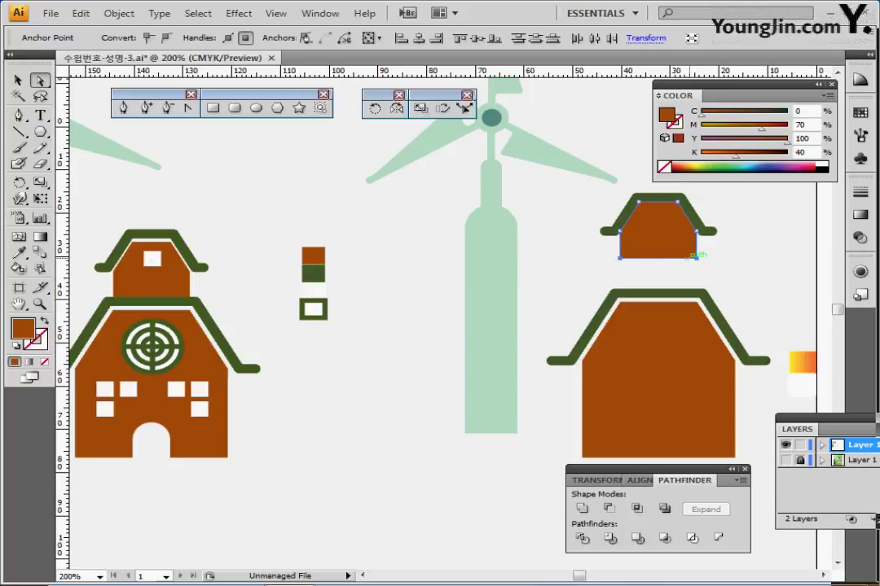
key(Down)
key(Down)
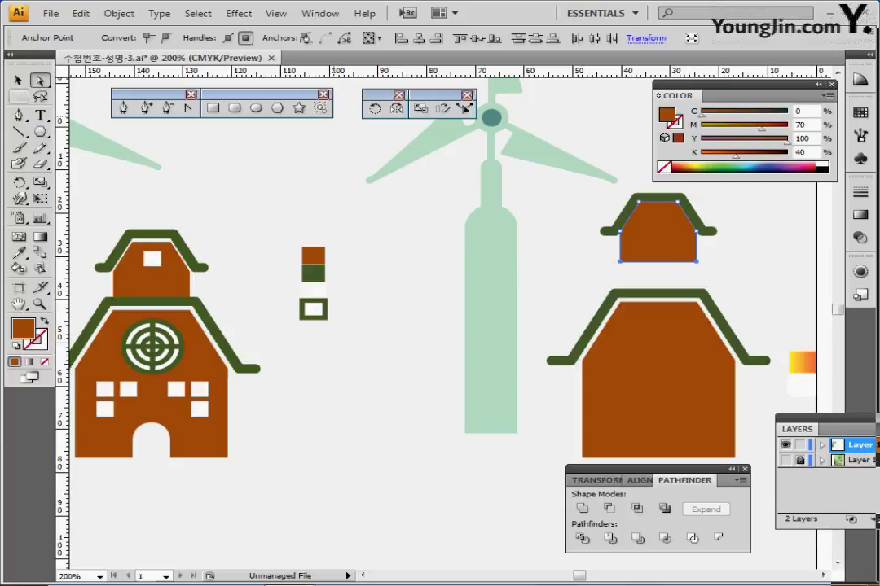
- Nudge the whole small upper wall slightly down to open a gap beneath its green roof, and deselect it
click(18, 80)
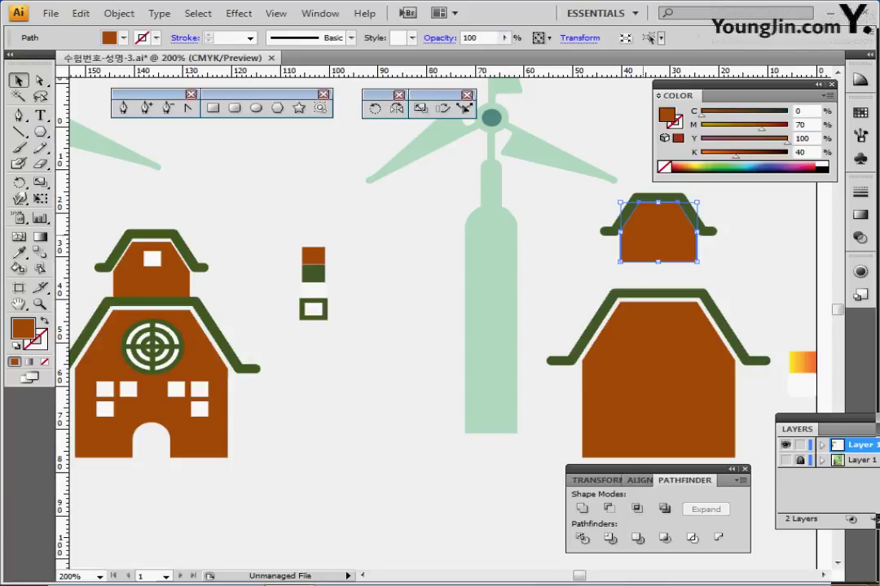
key(Down)
key(Down)
click(598, 221)
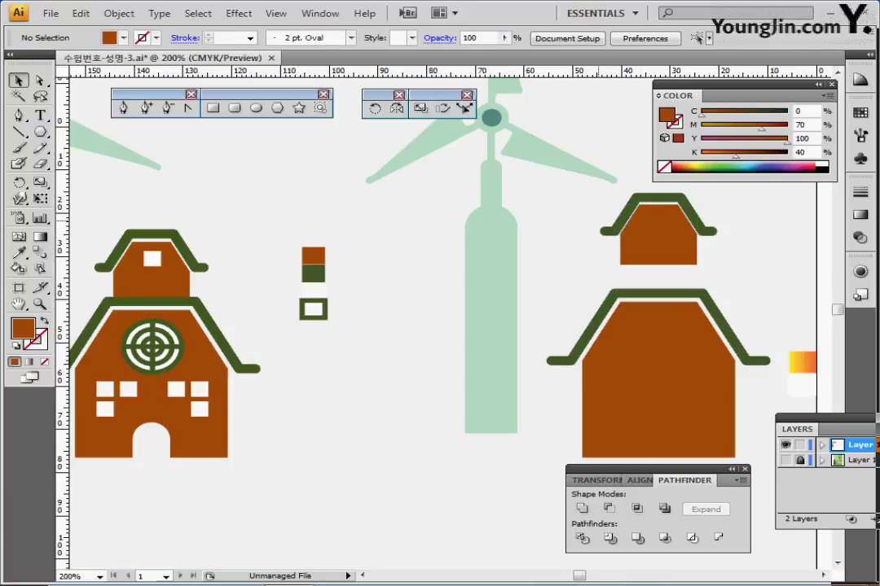
- Move the small roof and wall down about 6 mm onto the main roof and place them behind it
click(658, 229)
drag(658, 229, 659, 258)
key(ctrl+shift+b)
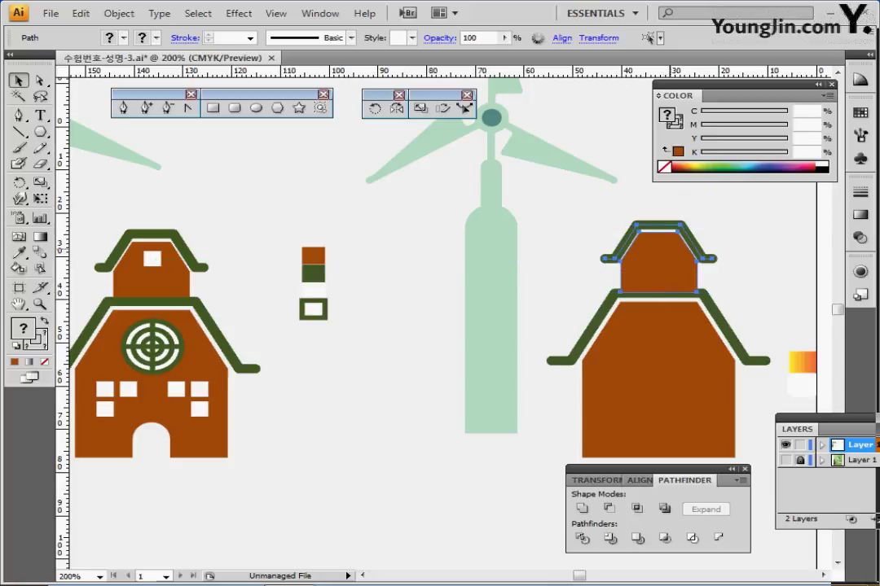
key(ctrl+shift+b)
- Draw a rounded rectangle about 6 mm wide and 12 mm tall across the main wall's base, with the default white fill and black stroke
scroll(367, 269, down, 1)
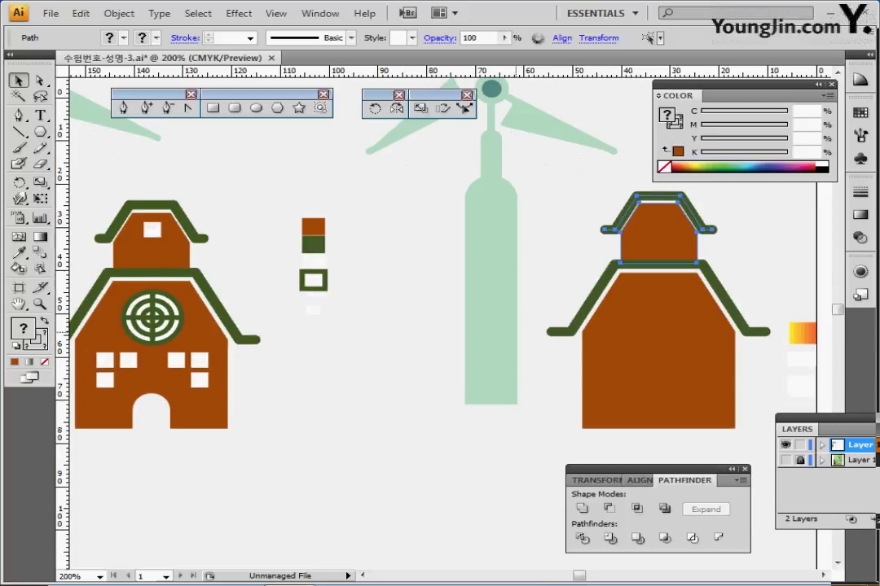
click(235, 108)
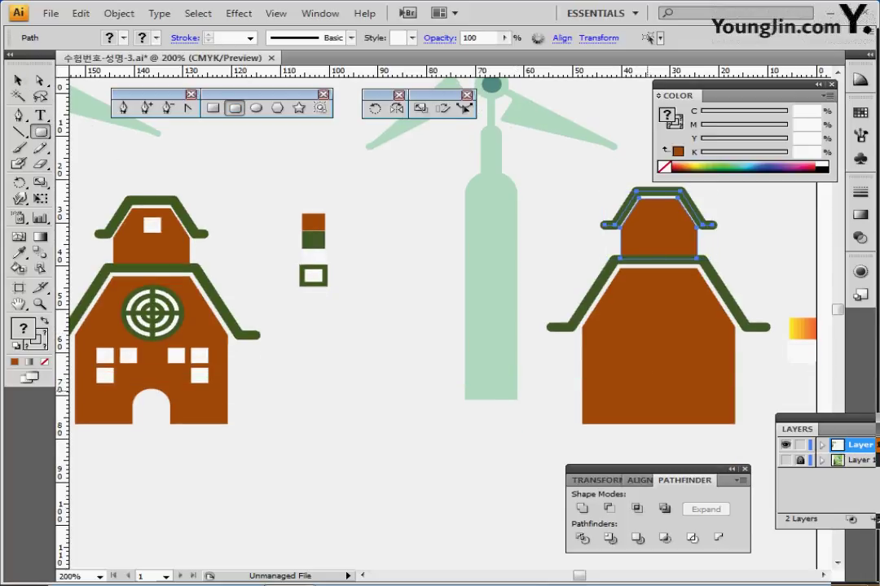
drag(644, 396, 672, 453)
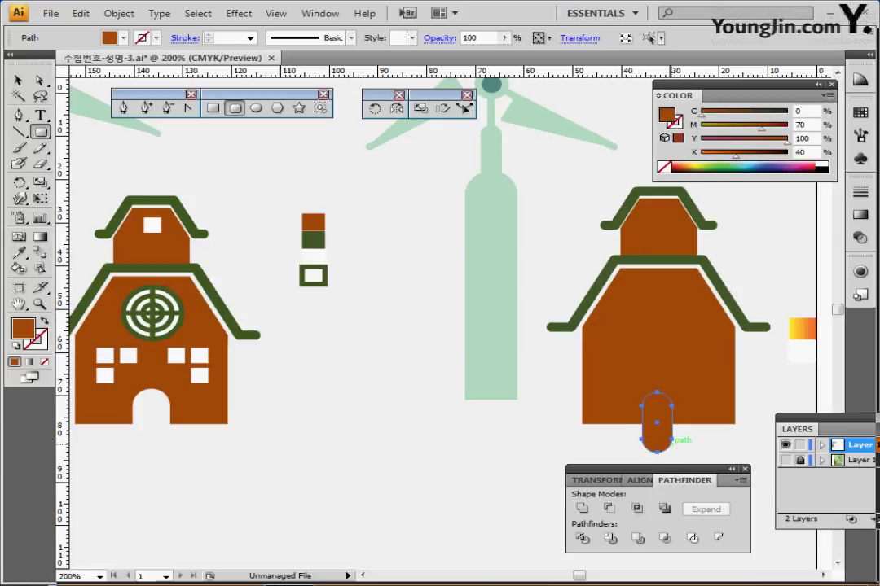
key(d)
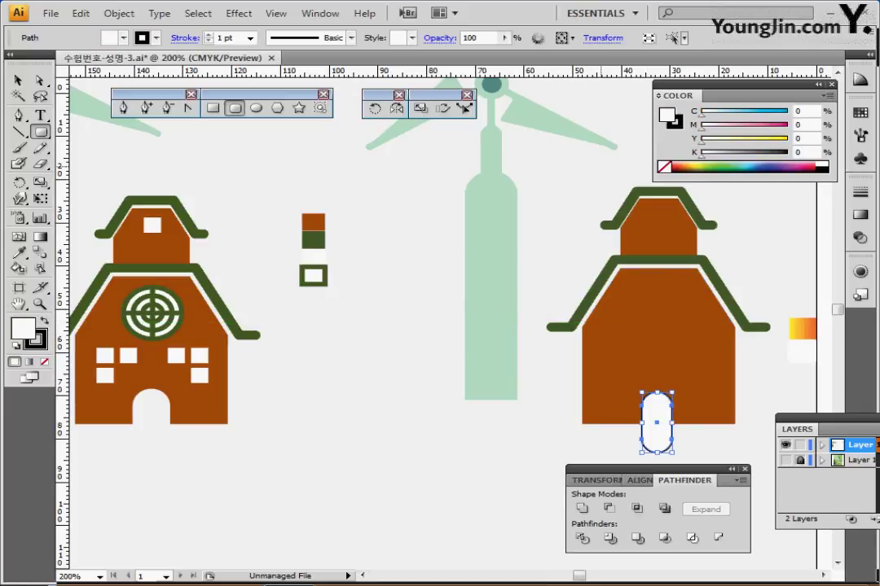
- Centre the door shape horizontally with all the barn parts and deselect everything
ctrl+shift+click(693, 423)
click(640, 480)
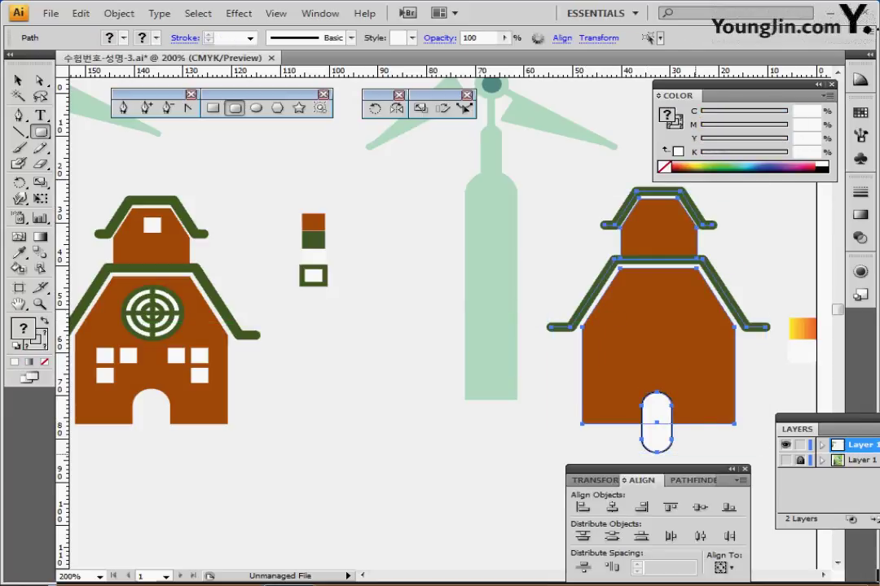
ctrl+click(560, 396)
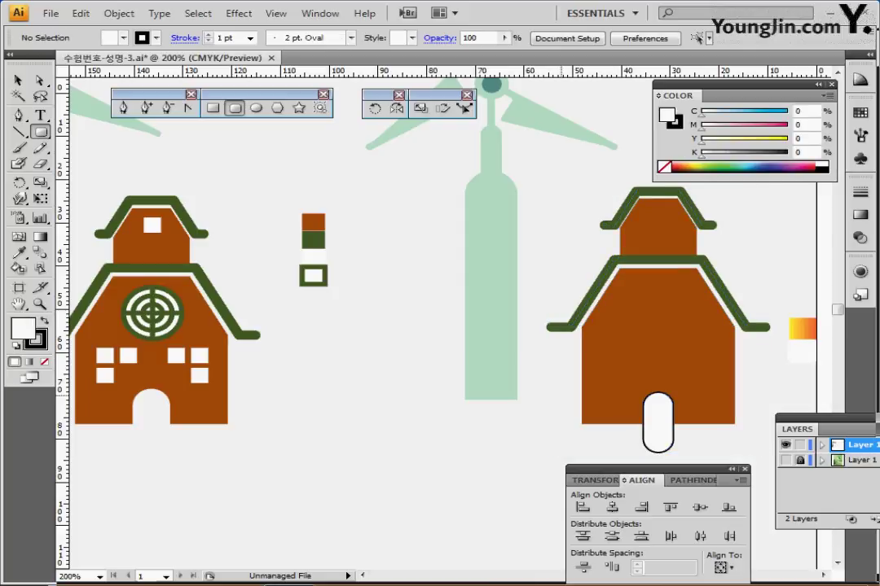
- Cut the door opening out of the main brown wall with Minus Front, and deselect the wall
drag(558, 366, 702, 434)
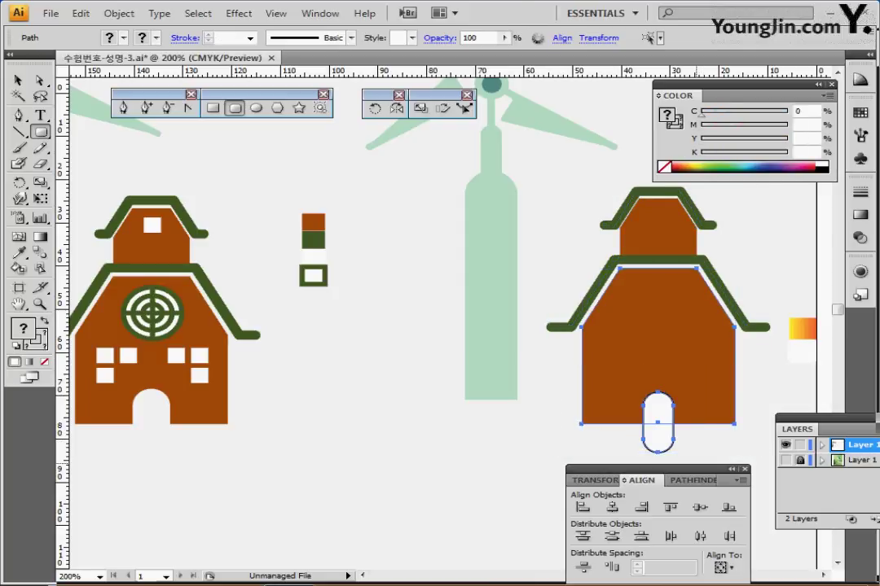
click(685, 480)
drag(668, 469, 507, 421)
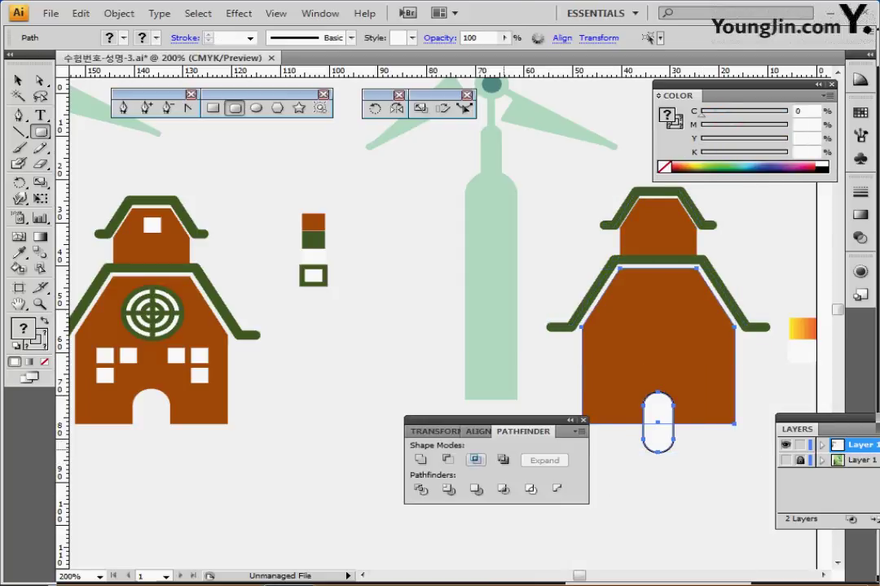
click(448, 459)
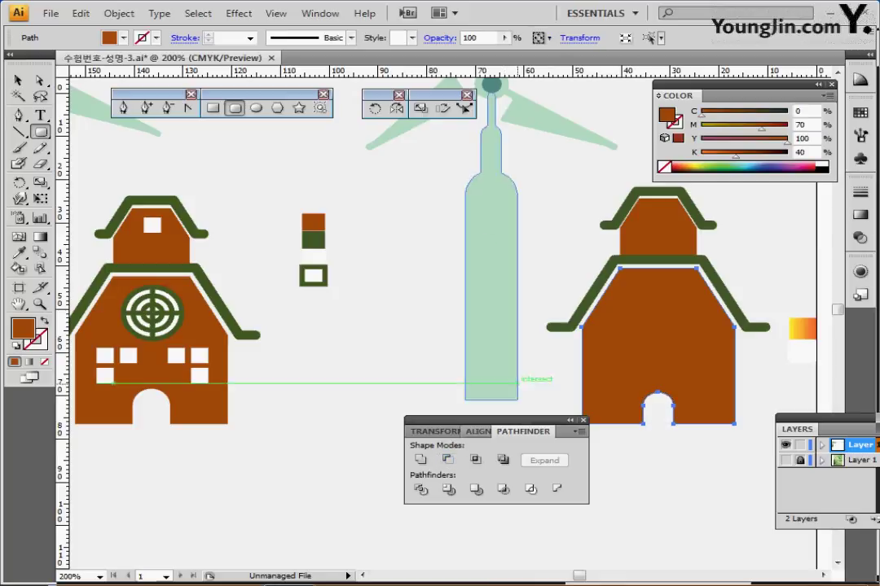
drag(505, 421, 620, 447)
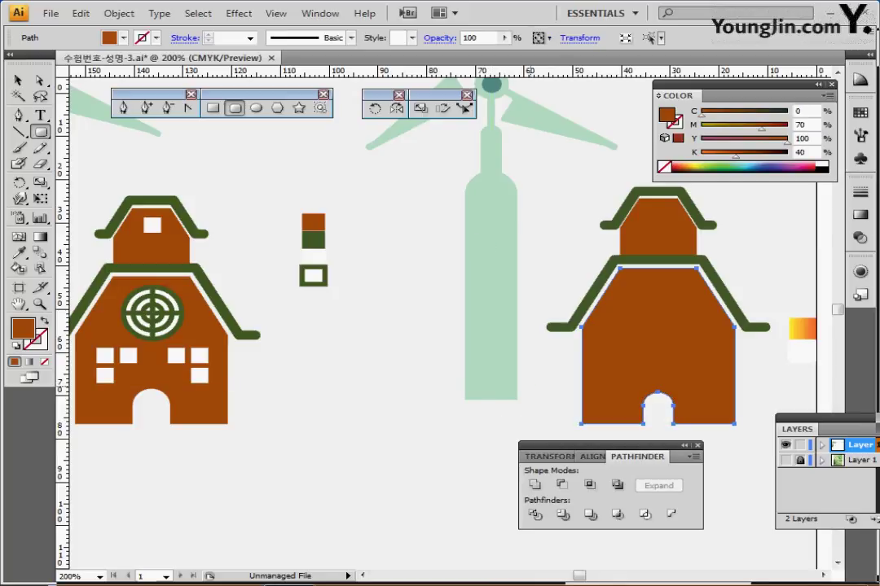
drag(532, 383, 535, 384)
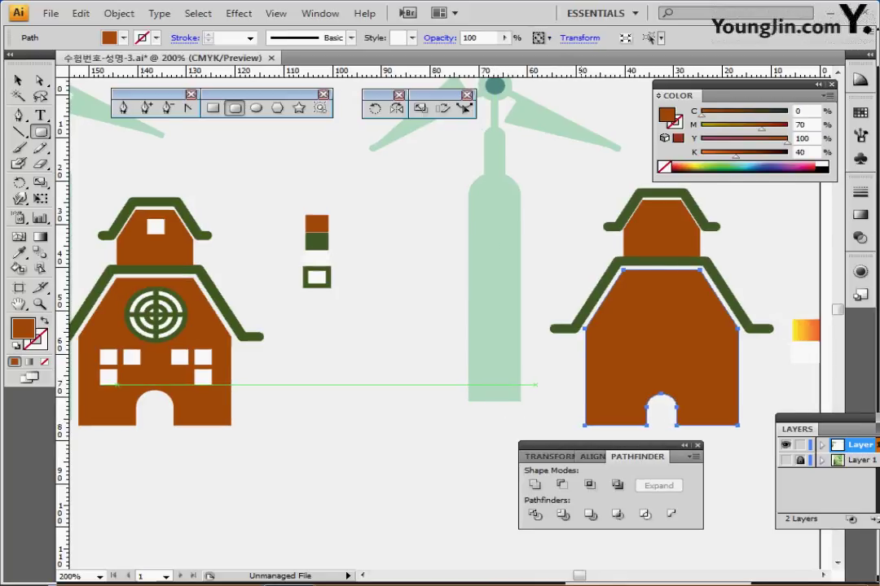
ctrl+click(467, 442)
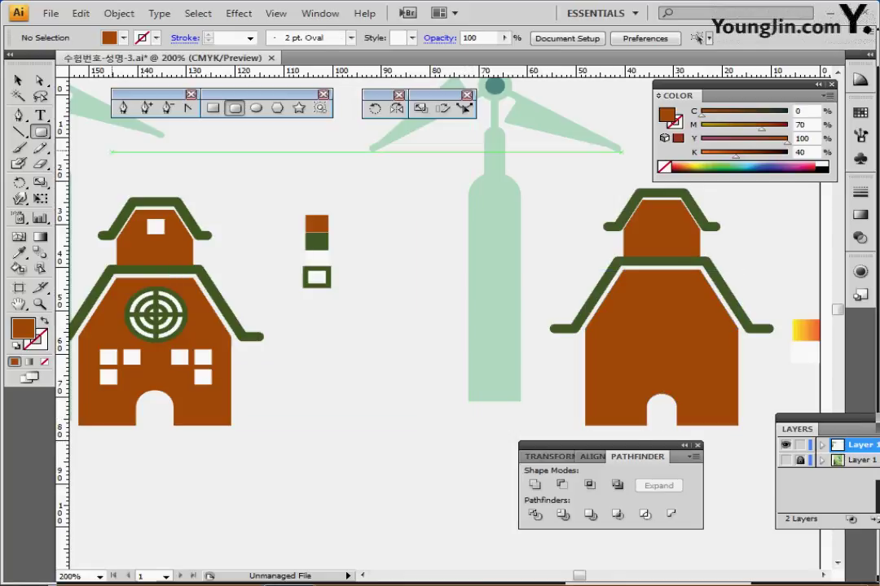
- Create a 12 × 12 mm polar grid on the main wall above the door, with 2 concentric and 4 radial dividers
key(backslash)
drag(18, 132, 49, 199)
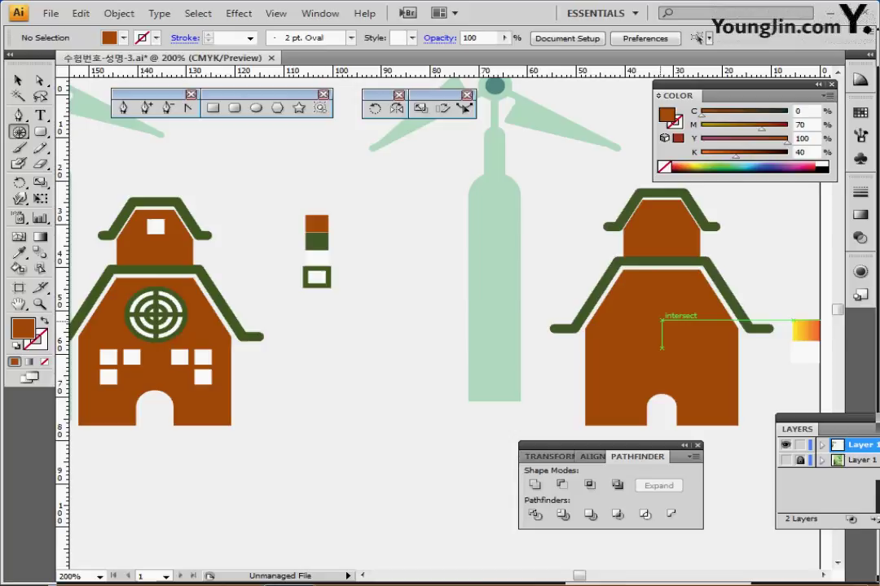
click(661, 322)
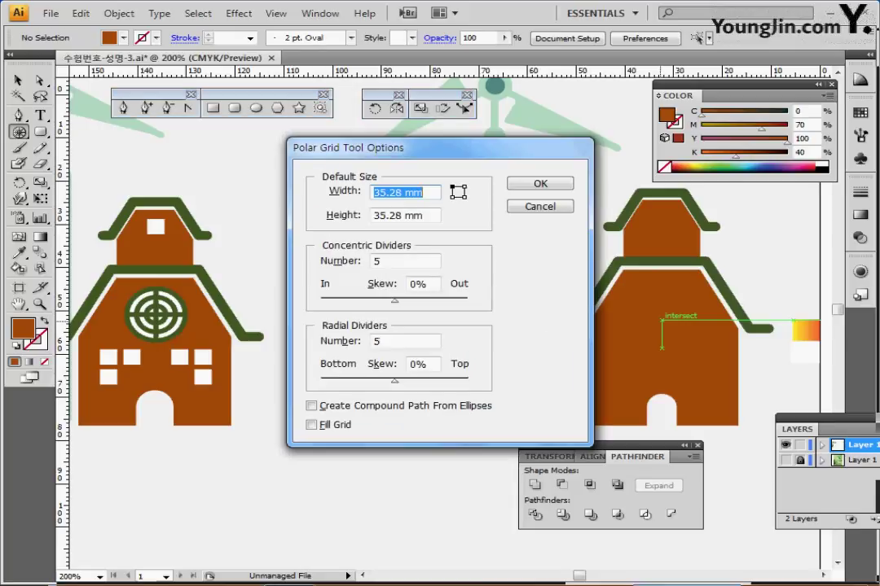
text(12)
key(Tab)
text(12)
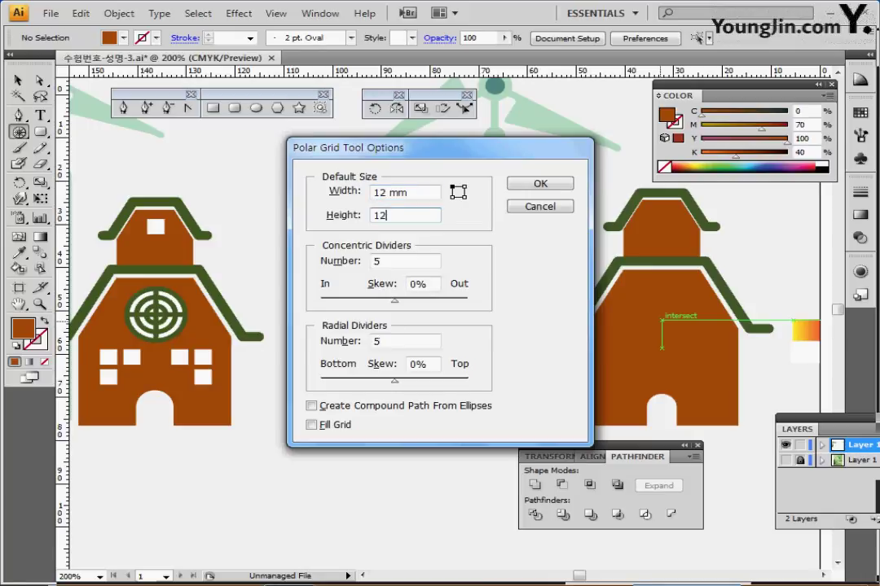
key(Tab)
key(Tab)
key(shift+Tab)
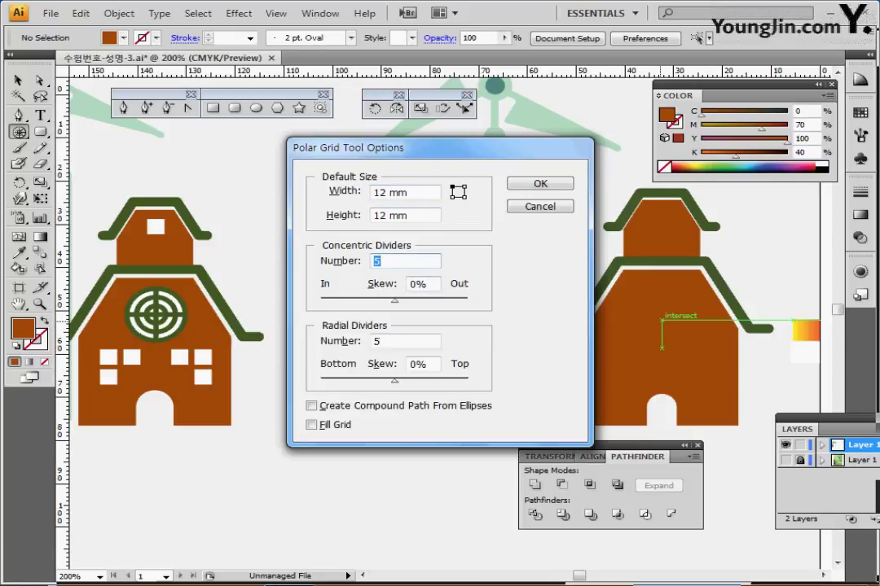
text(2)
key(Tab)
key(Tab)
text(4)
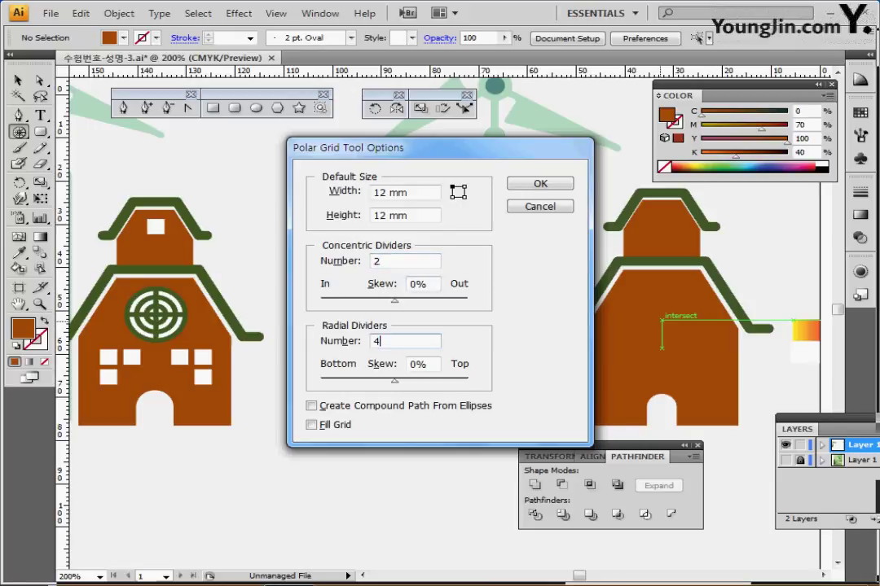
key(Return)
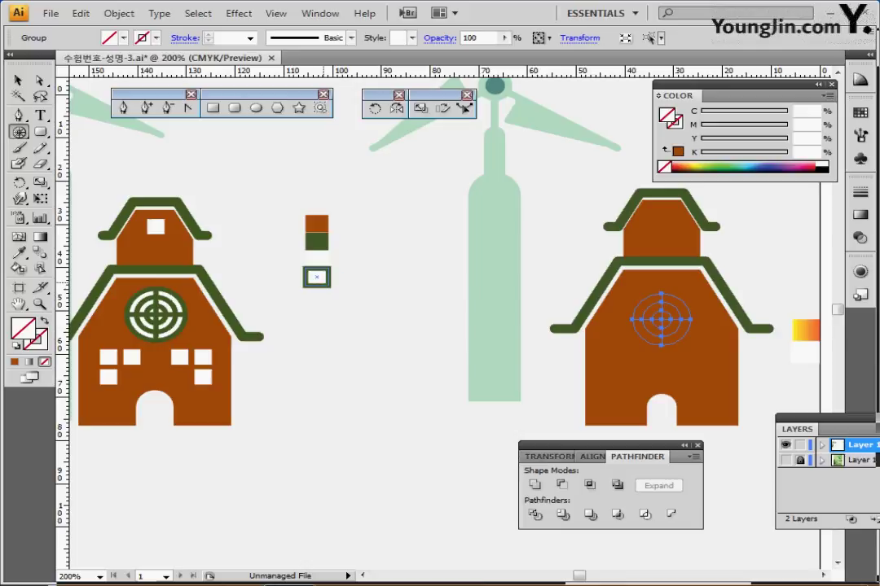
- Copy the white fill and 3 pt dark green stroke from the outlined colour sample to the polar grid, and deselect it
key(i)
click(317, 277)
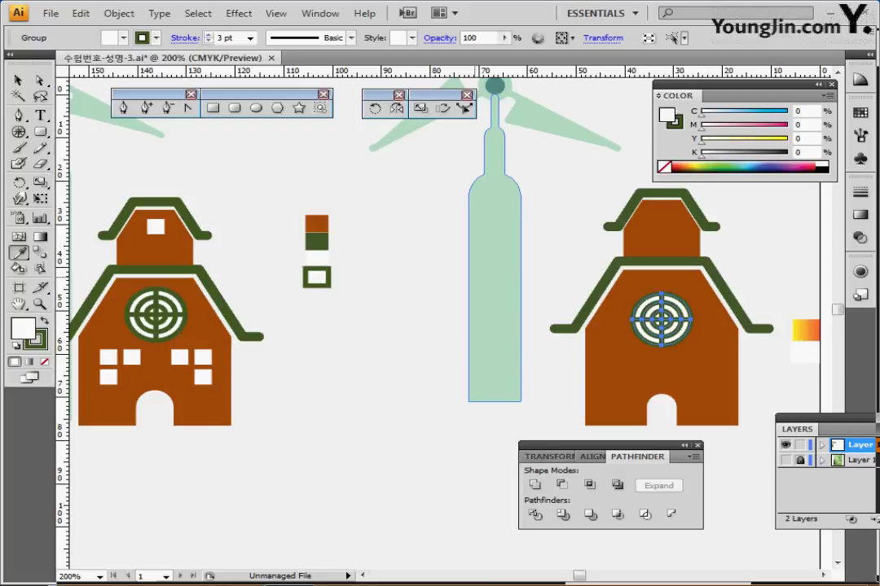
ctrl+click(420, 275)
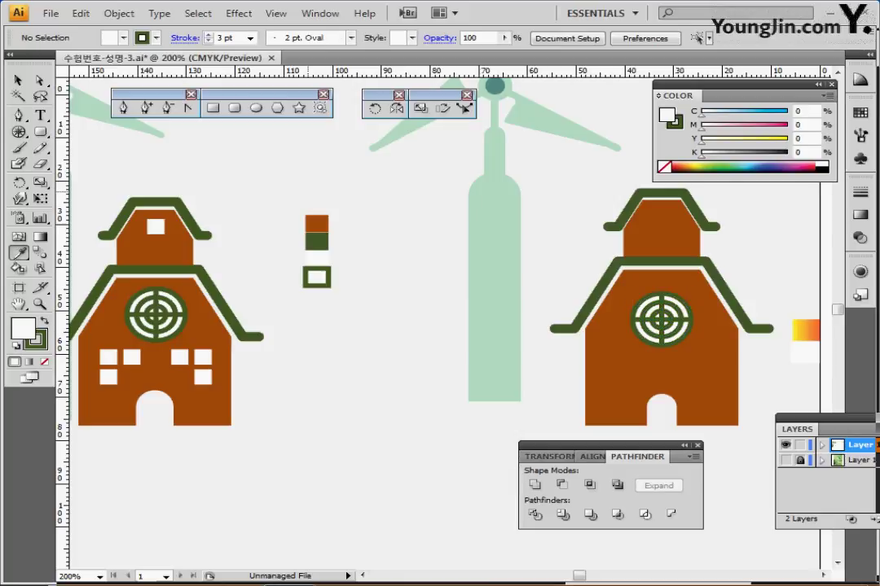
- Create a 3.5 × 3.5 mm square window with white fill and no stroke on the upper wall, and deselect it
click(212, 108)
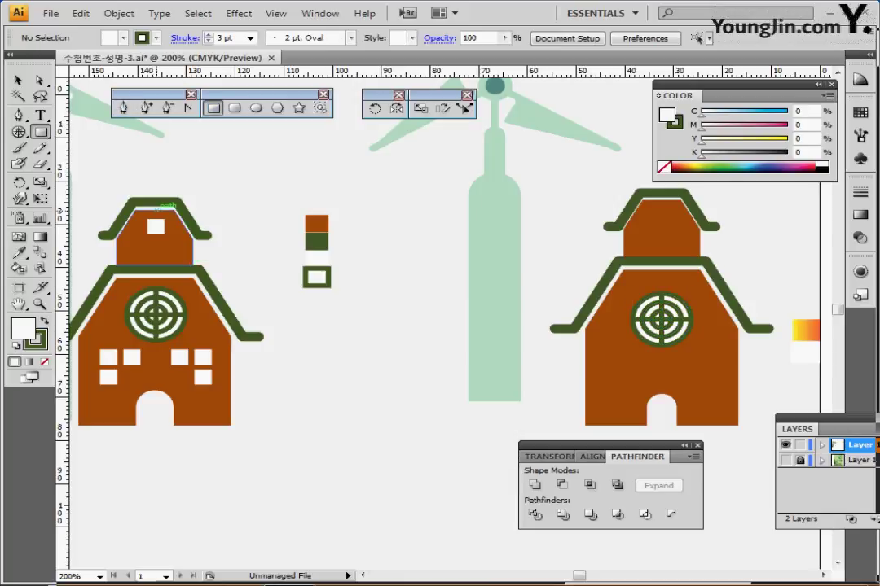
ctrl+click(161, 219)
ctrl+click(378, 318)
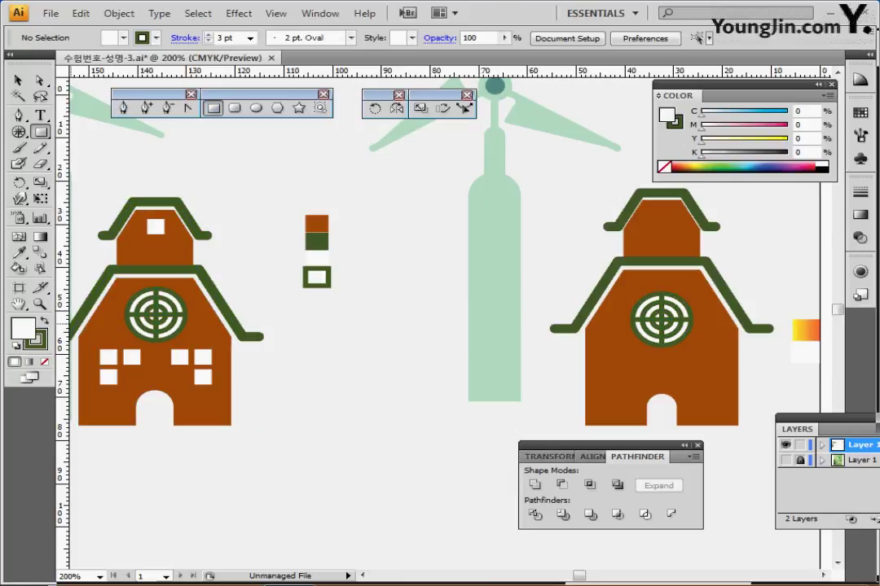
key(x)
key(slash)
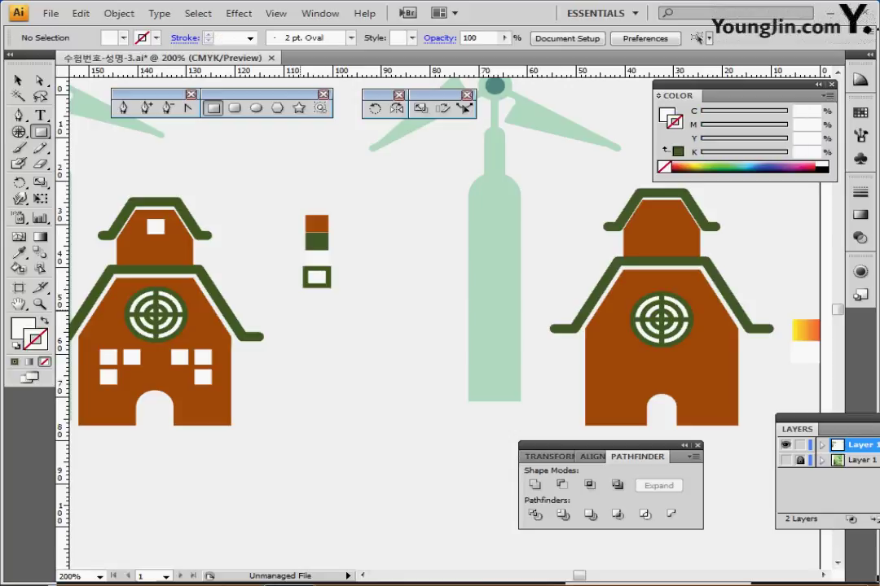
drag(385, 286, 284, 291)
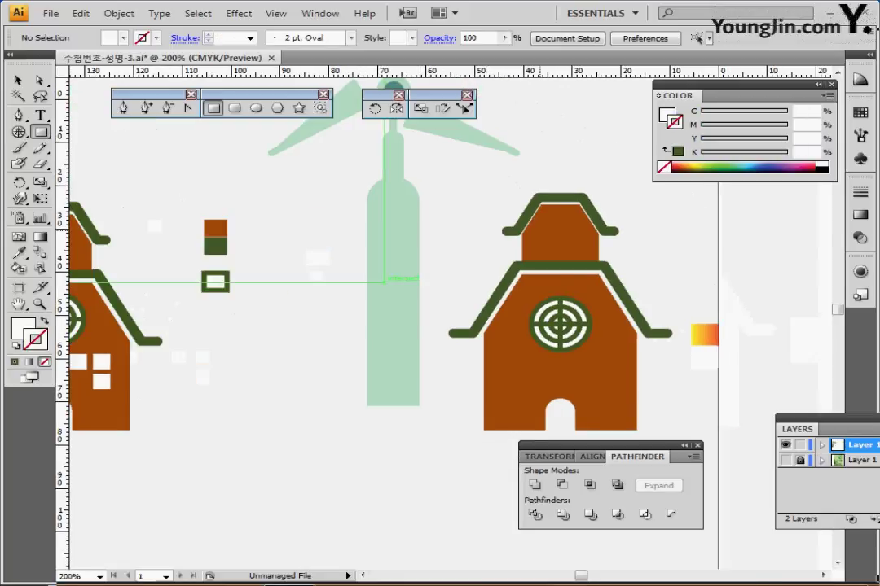
click(551, 220)
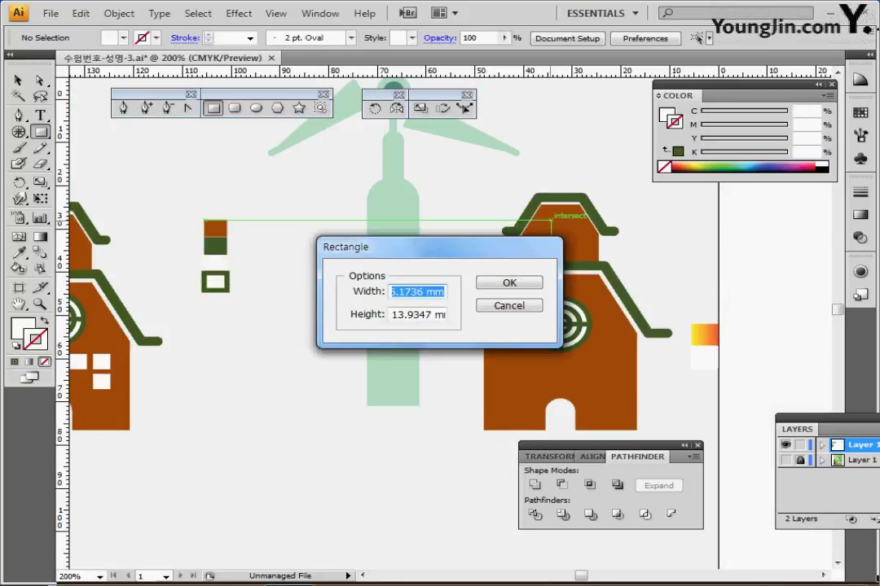
text(3.5)
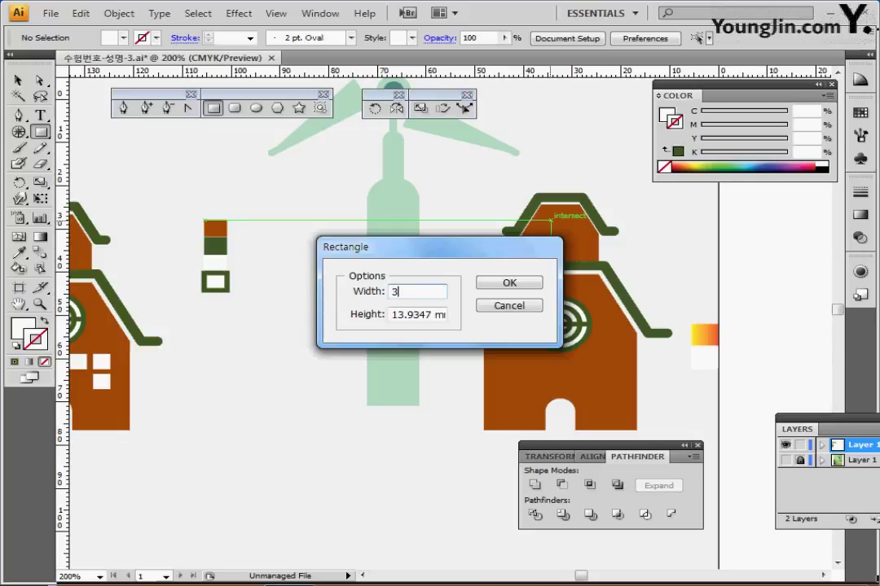
key(Tab)
text(3.5)
key(Tab)
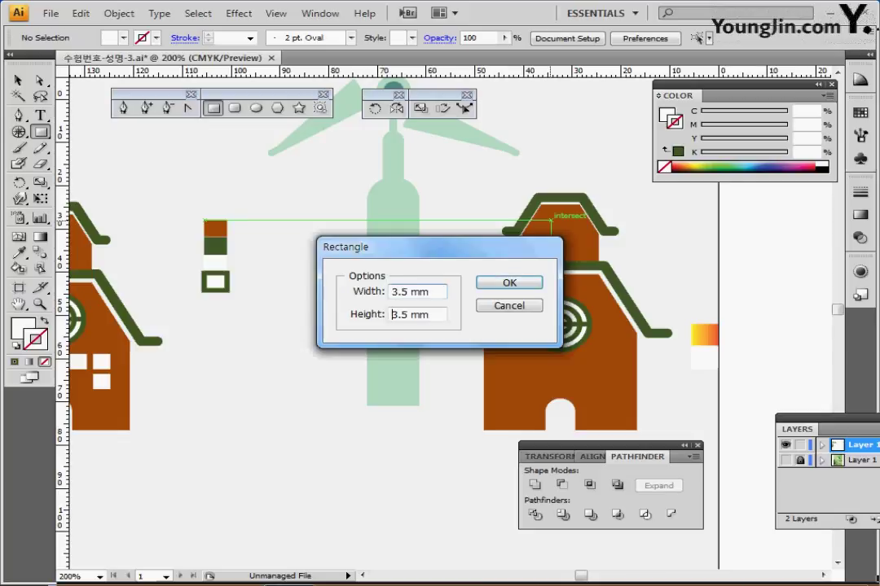
key(Return)
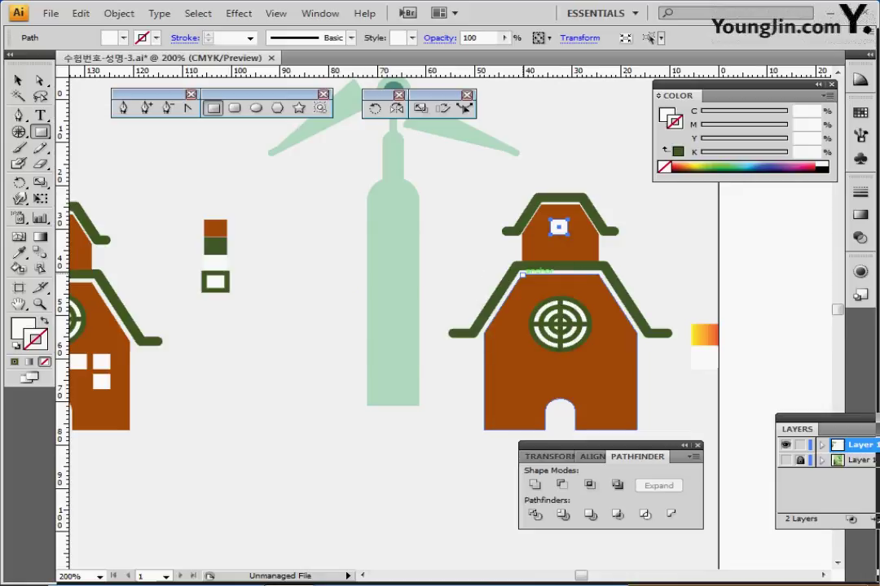
ctrl+click(453, 171)
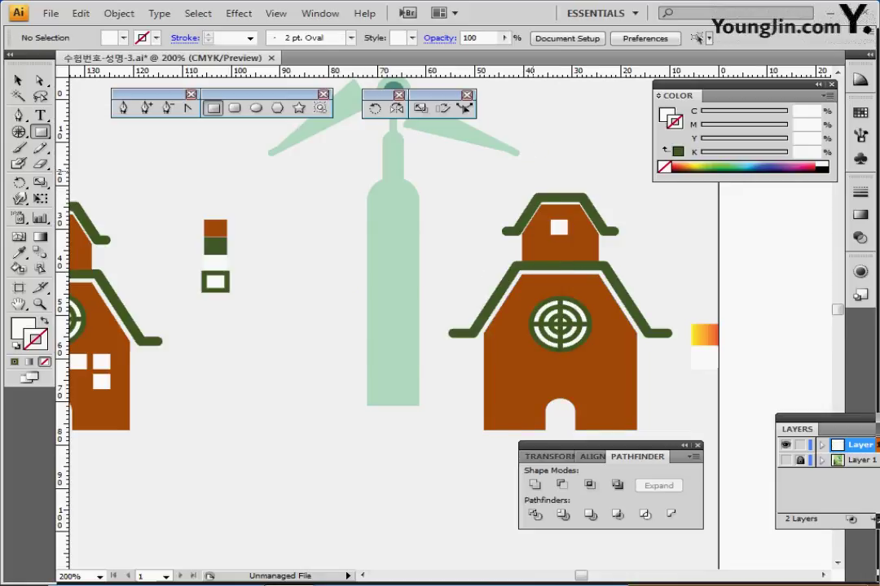
- Align all the barn parts on their horizontal centres and deselect everything
drag(532, 171, 591, 349)
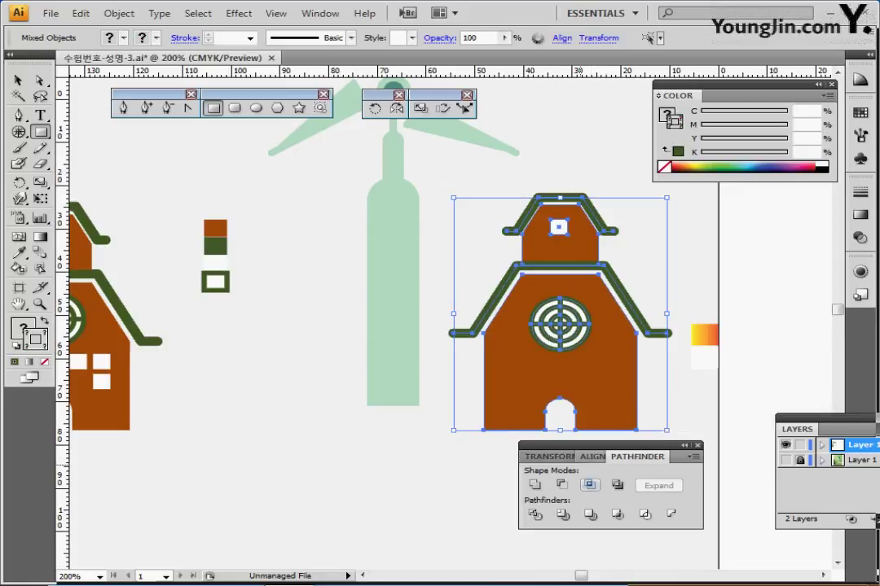
click(592, 457)
click(564, 484)
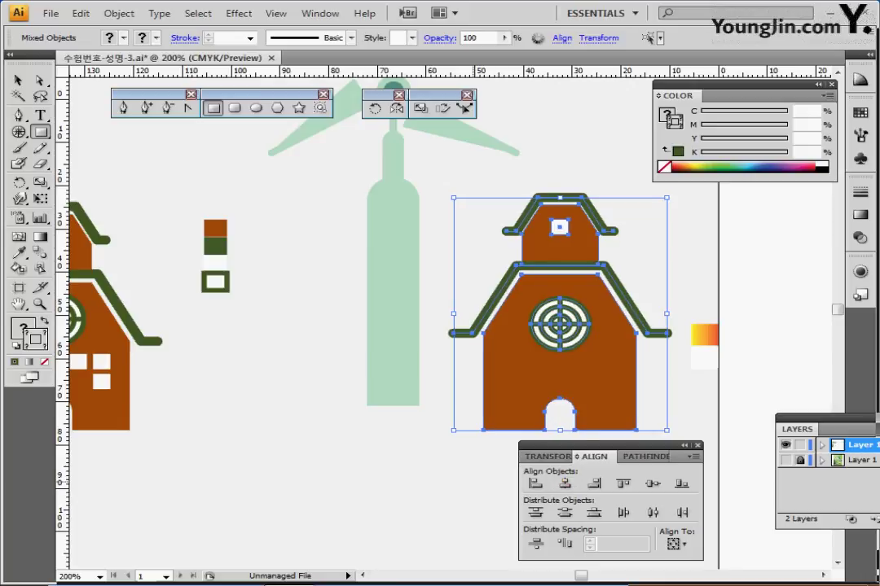
ctrl+click(492, 484)
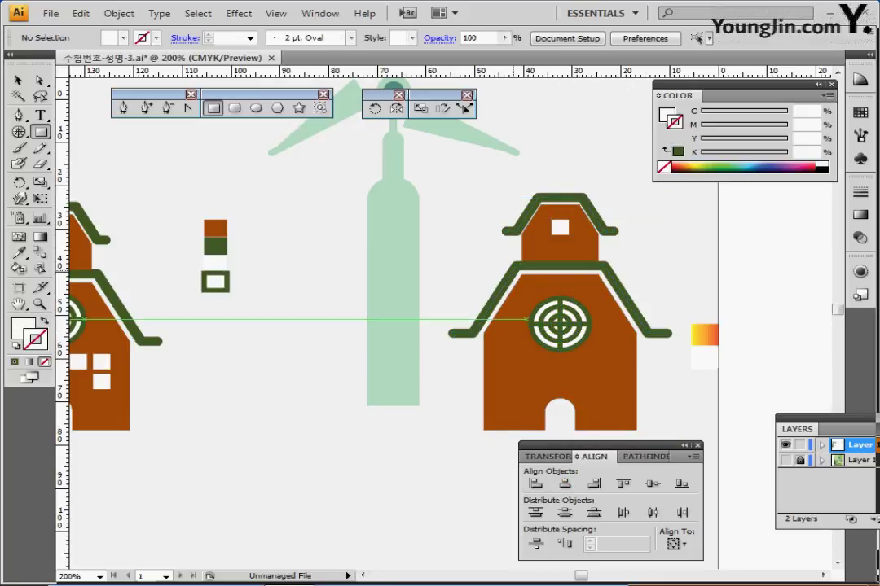
- Raise the upper window slightly and place three copies on the main wall's left half, two side by side and one below the outer one
click(560, 227)
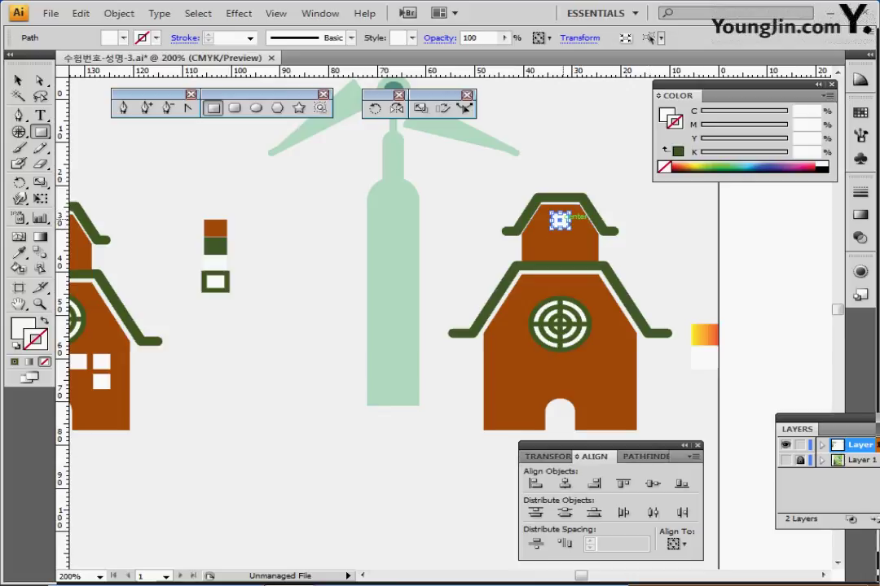
drag(559, 220, 503, 362)
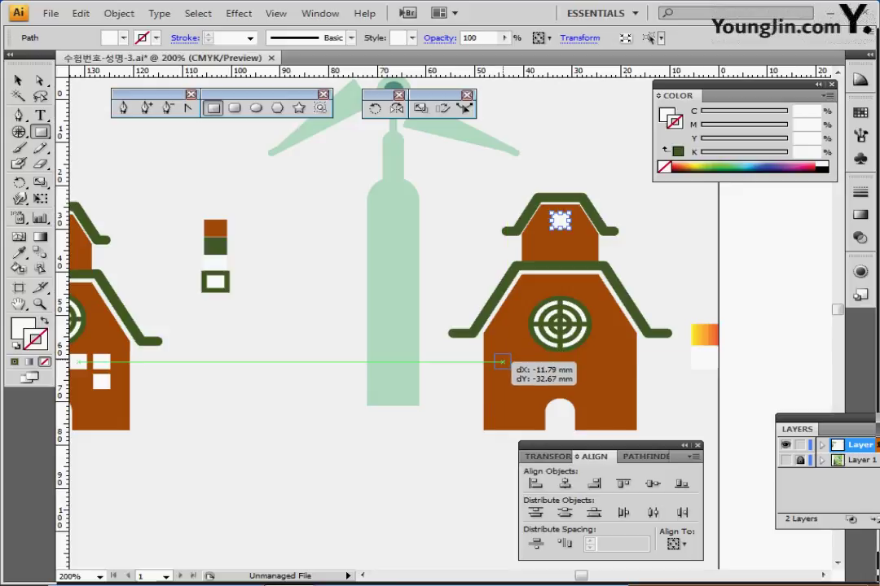
mouse_move(502, 361)
mouse_down()
mouse_move(521, 362)
mouse_move(500, 380)
mouse_up()
ctrl+shift+click(522, 361)
ctrl+shift+click(503, 361)
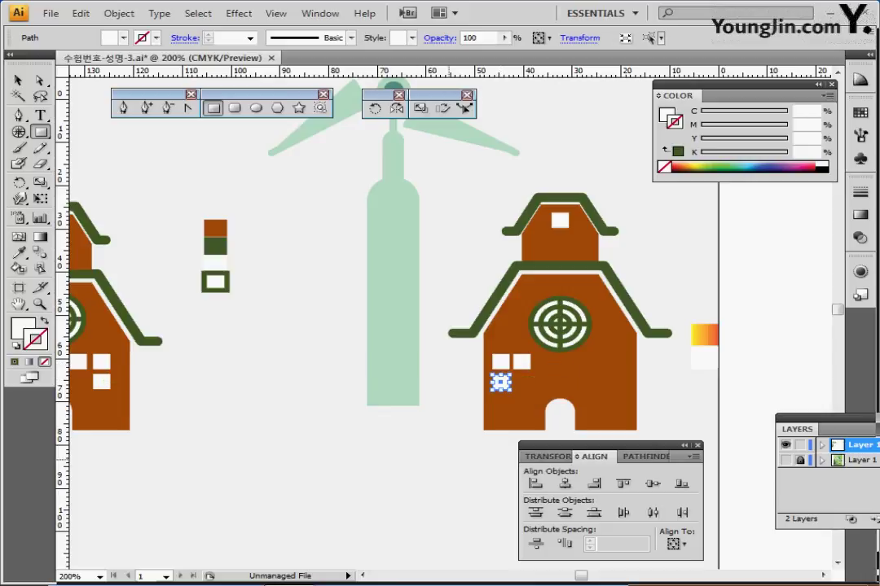
- Nudge the lower window copy up three increments, closer to the window above it, and deselect it
key(ctrl+shift+a)
key(ctrl+equal)
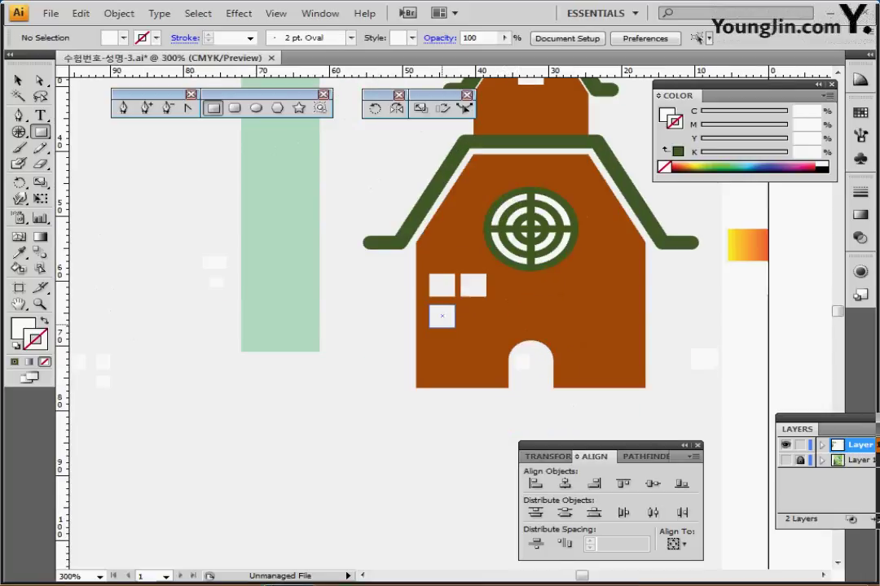
click(442, 316)
key(Up)
key(Up)
key(Up)
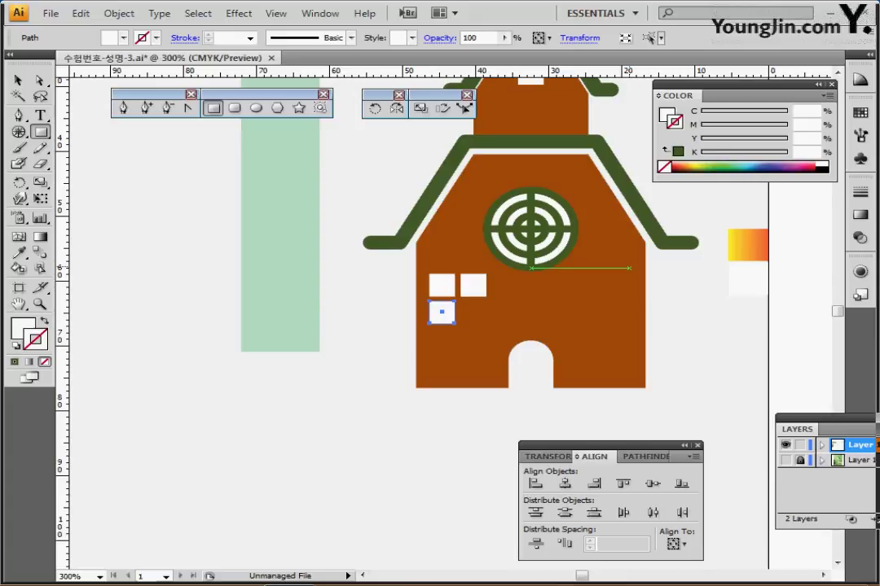
key(ctrl+shift+a)
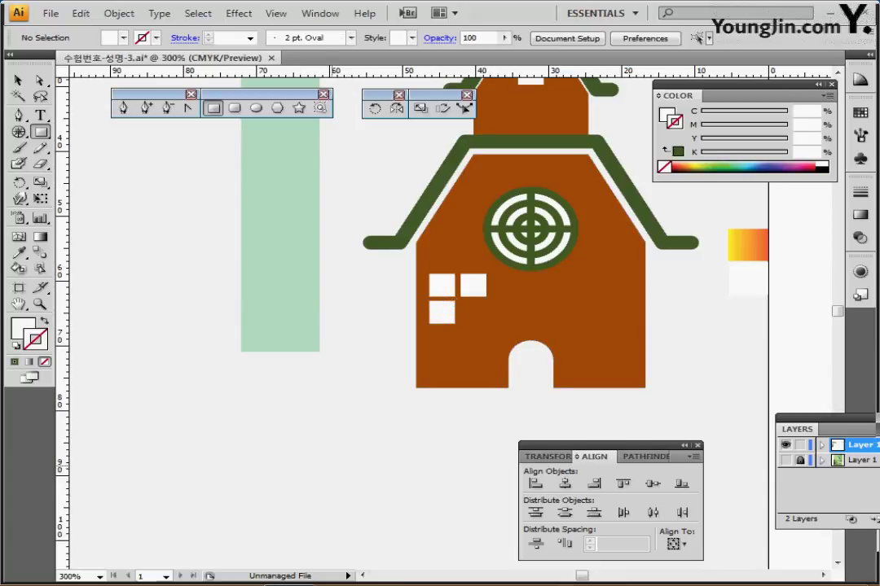
- Select the three main-wall windows together and shift them slightly right, towards the barn's centre
click(441, 286)
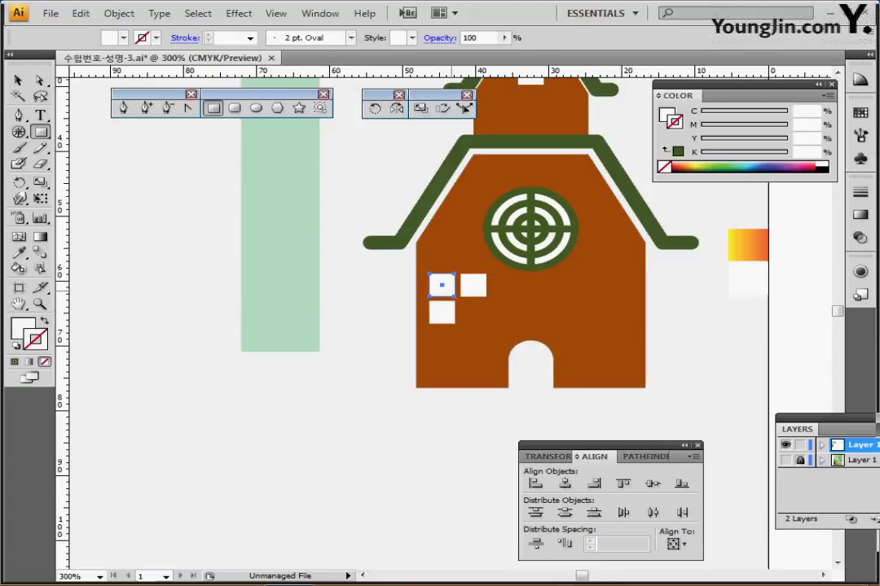
shift+click(485, 286)
shift+click(441, 312)
drag(442, 312, 453, 312)
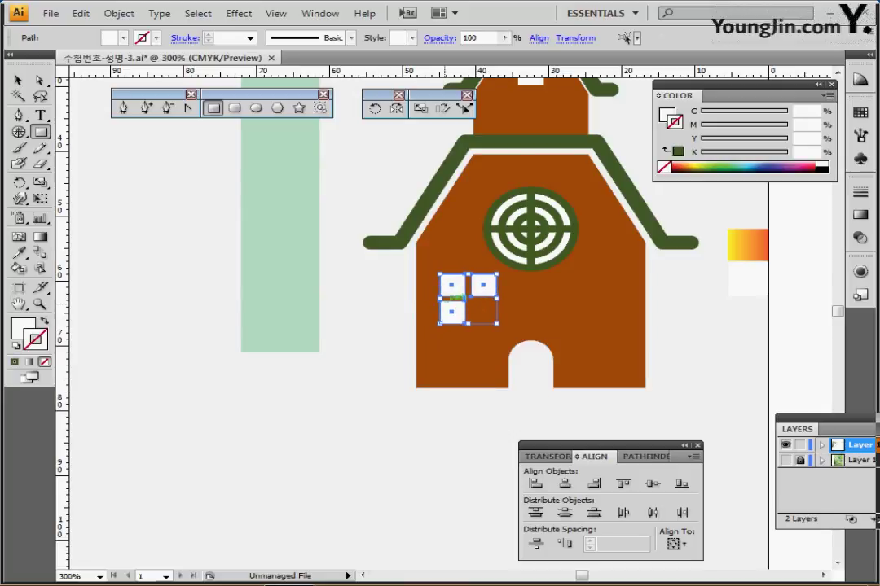
- Reflect a copy of the three windows across the barn's vertical centre line onto the wall's other half, and save the document
click(395, 108)
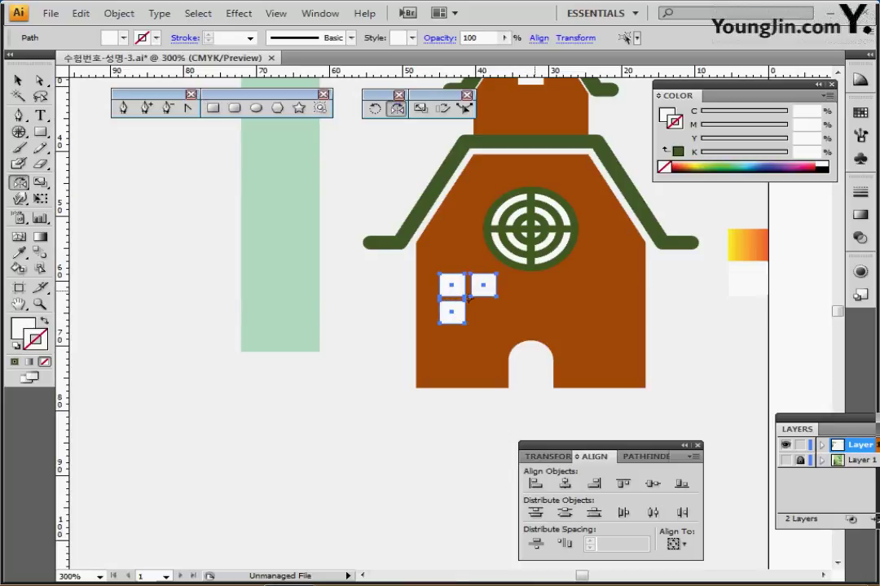
click(530, 287)
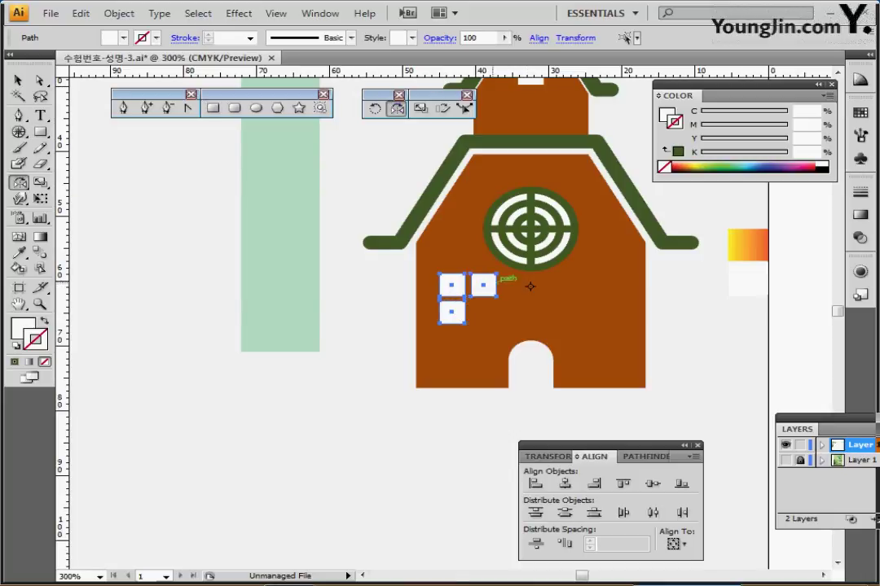
drag(494, 285, 666, 286)
ctrl+alt+click(553, 355)
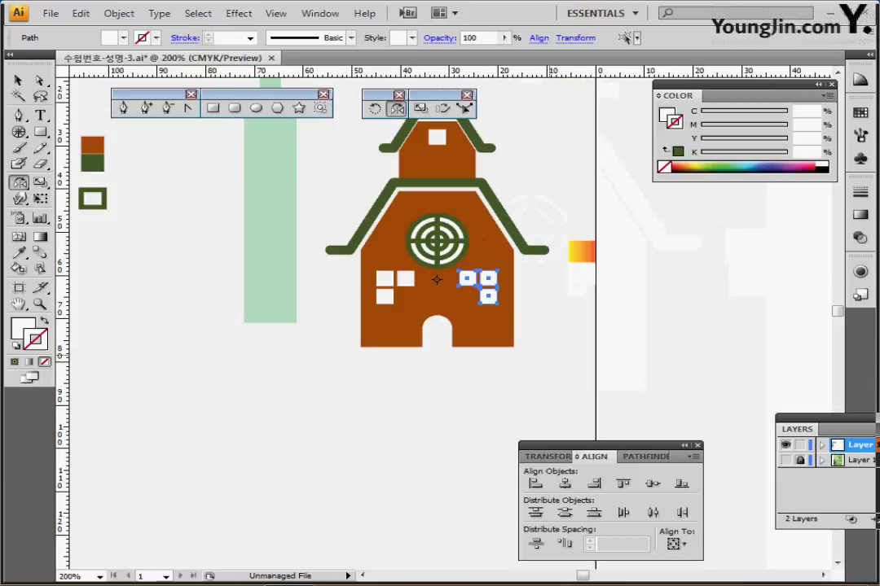
drag(443, 266, 521, 334)
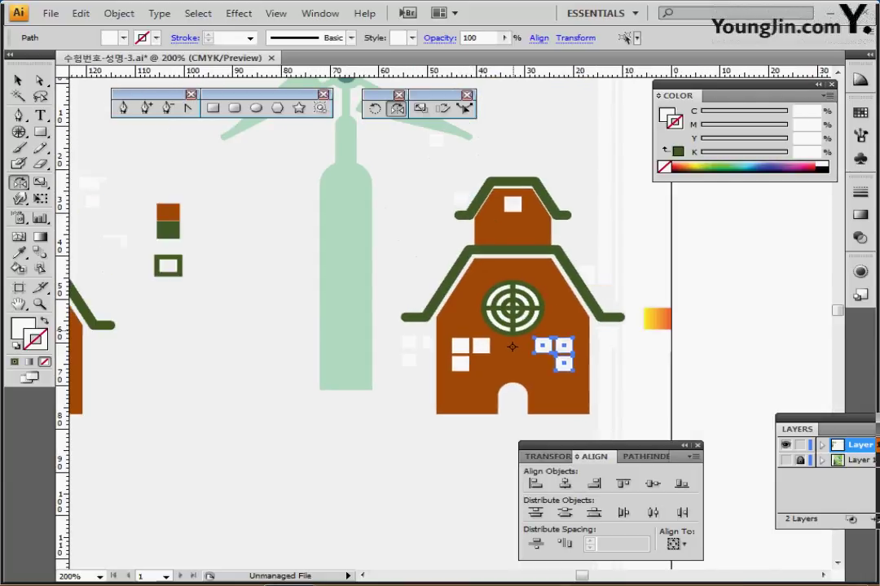
key(ctrl+s)
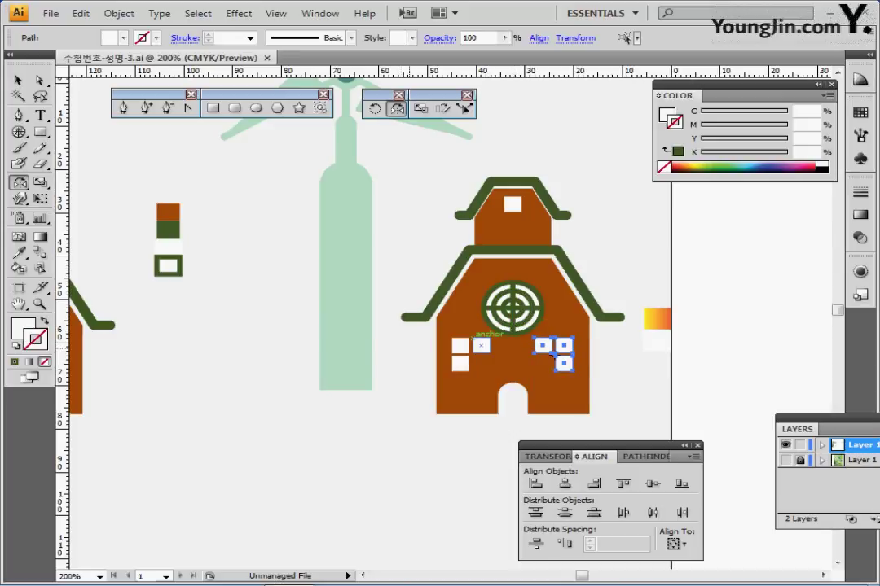
- Create a dark green three-sided polygon with a 17 mm radius below the reference pine trees, using their dark green swatch colour
drag(481, 345, 712, 319)
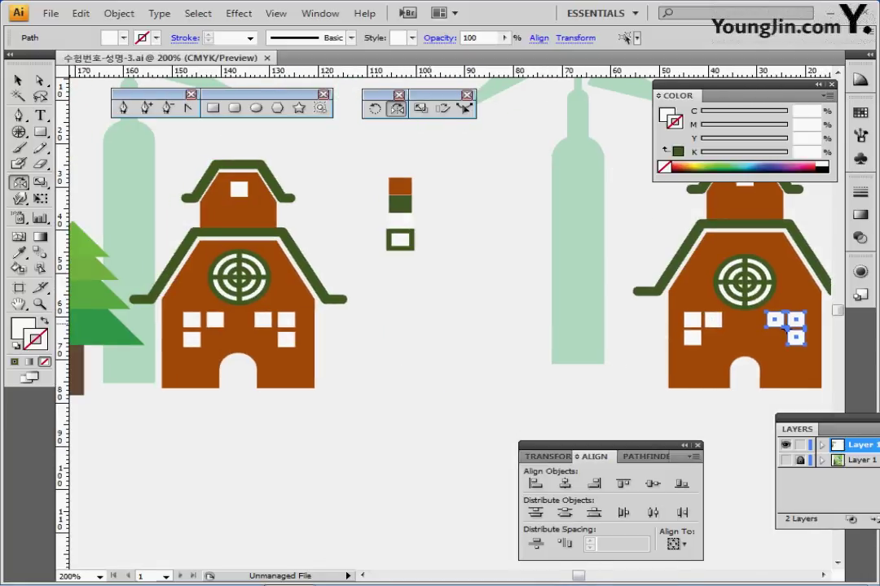
drag(385, 331, 706, 287)
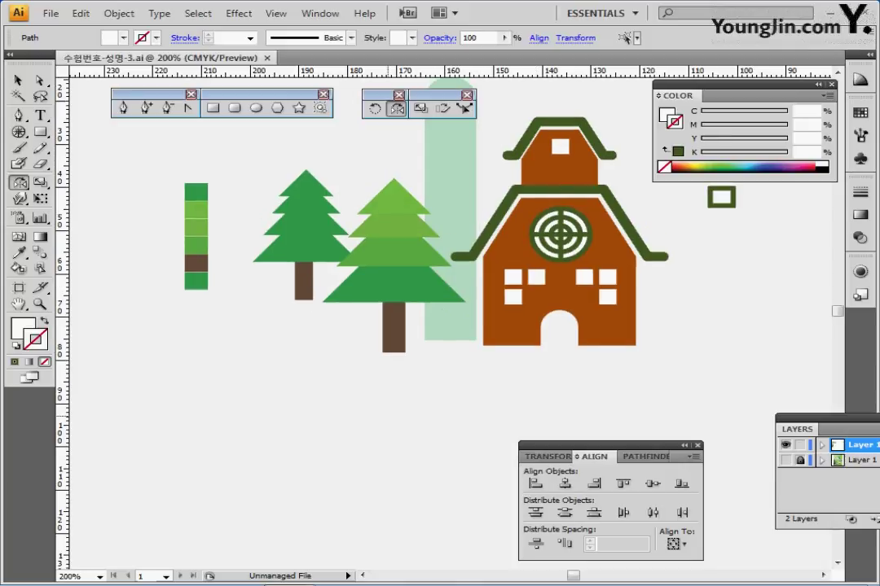
ctrl+click(197, 192)
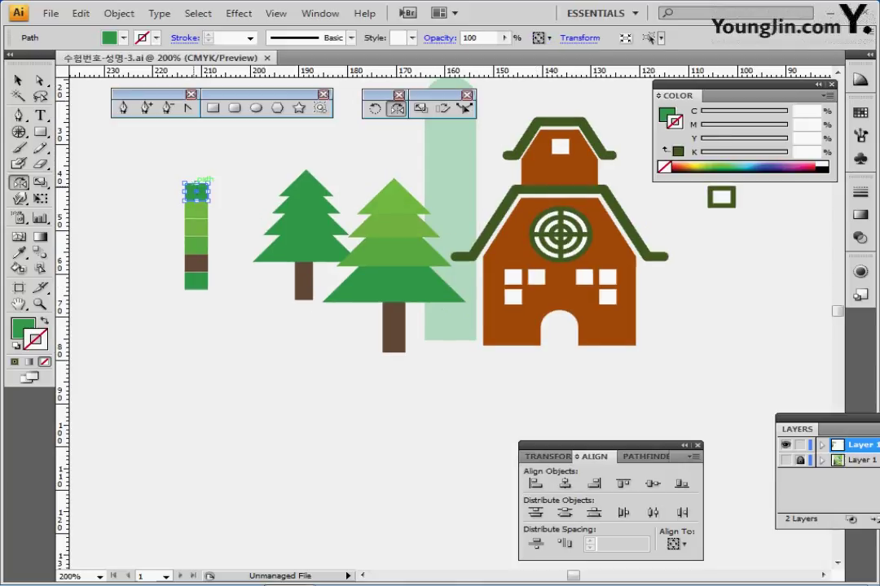
ctrl+click(274, 331)
click(278, 107)
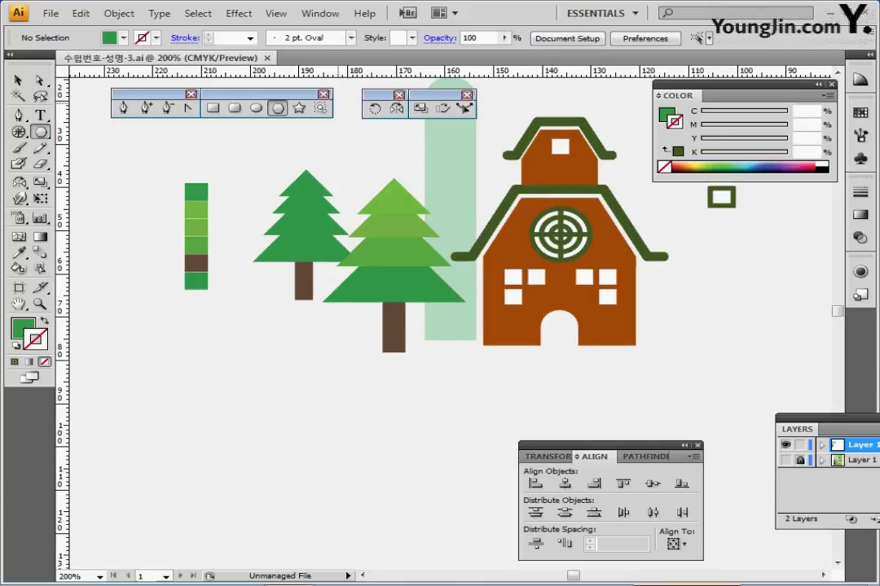
click(241, 433)
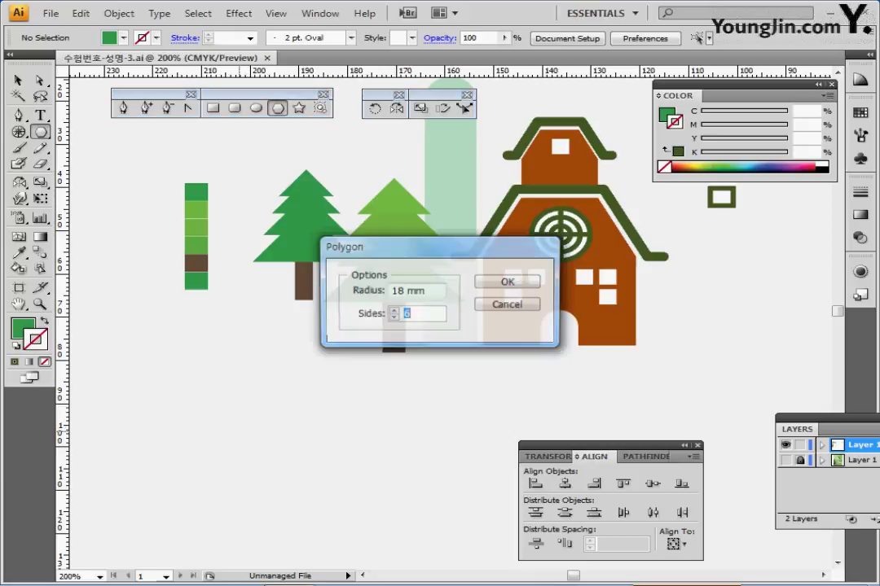
key(shift+Tab)
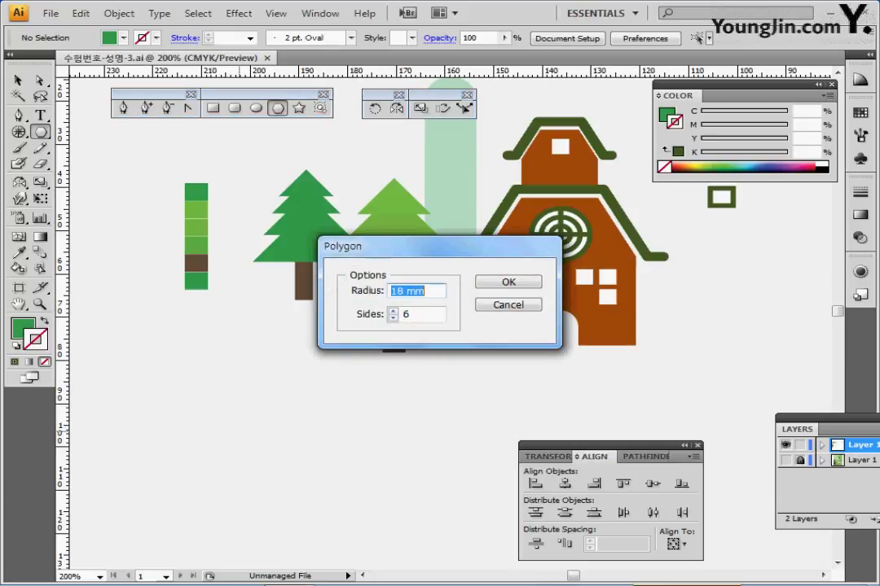
text(17)
key(Tab)
text(3)
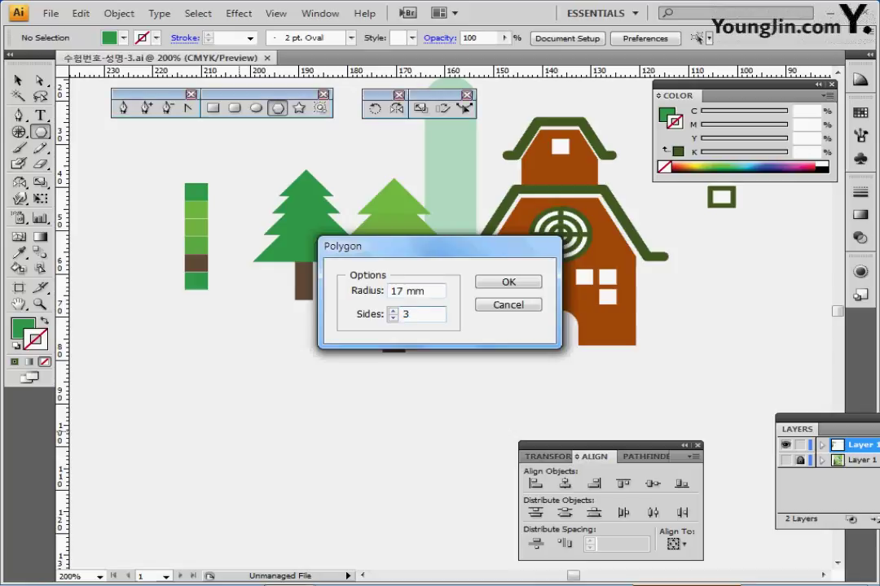
key(Return)
- Flatten the green triangle by lowering its apex to slightly over half the original height, keeping the base in place
key(ctrl)
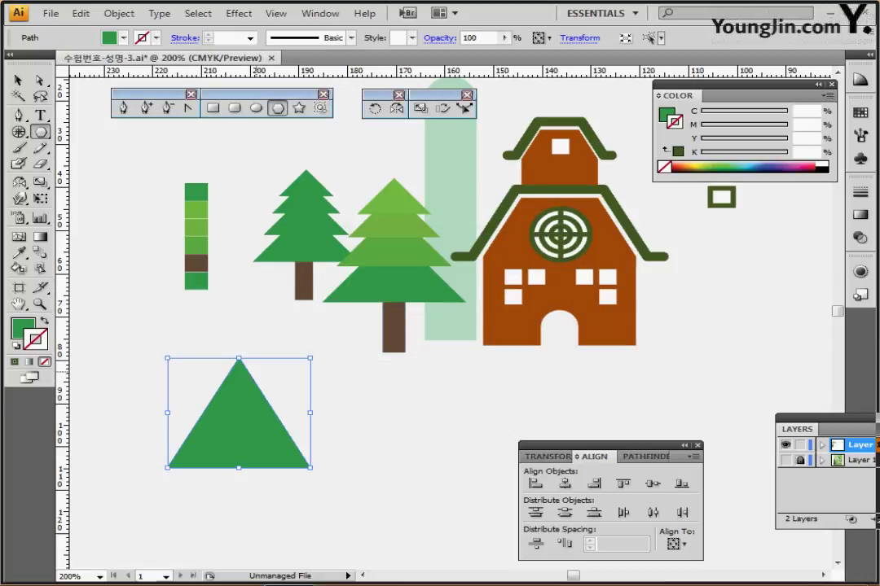
drag(239, 359, 239, 413)
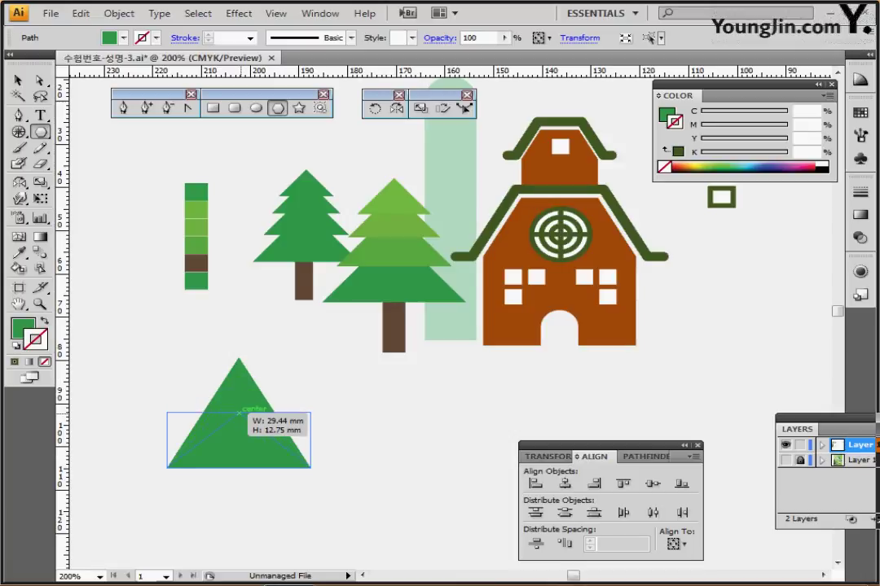
drag(238, 413, 239, 413)
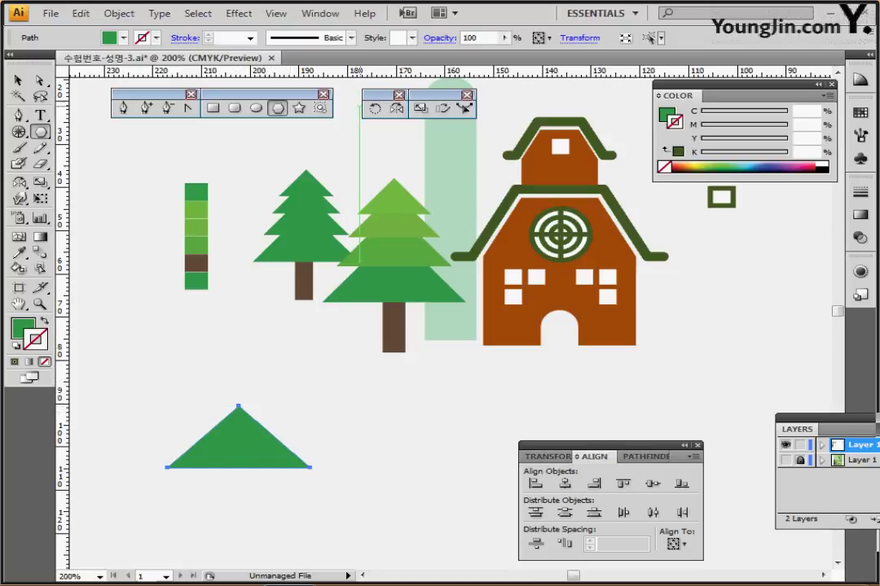
- Scale a copy of the triangle to 80% about a point above it, and repeat the transformation twice to stack four tiers
click(421, 107)
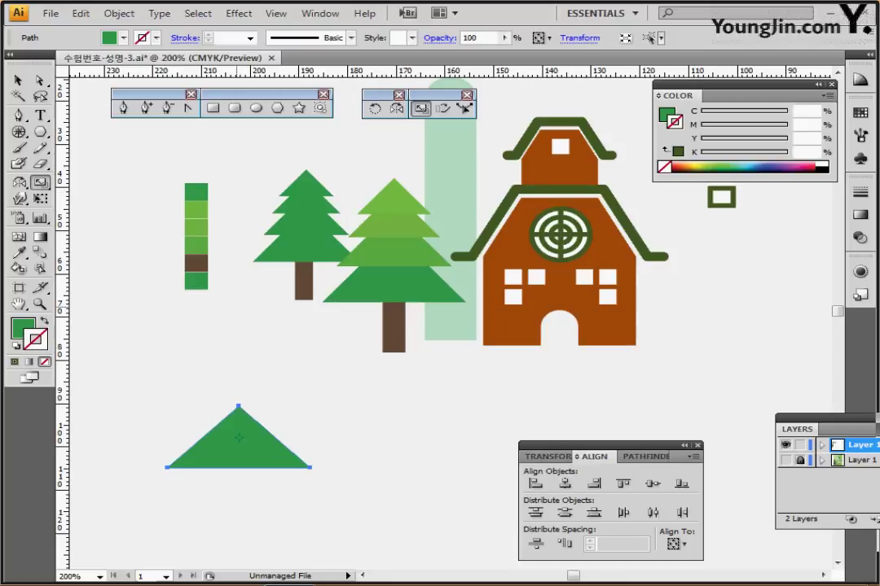
alt+click(236, 308)
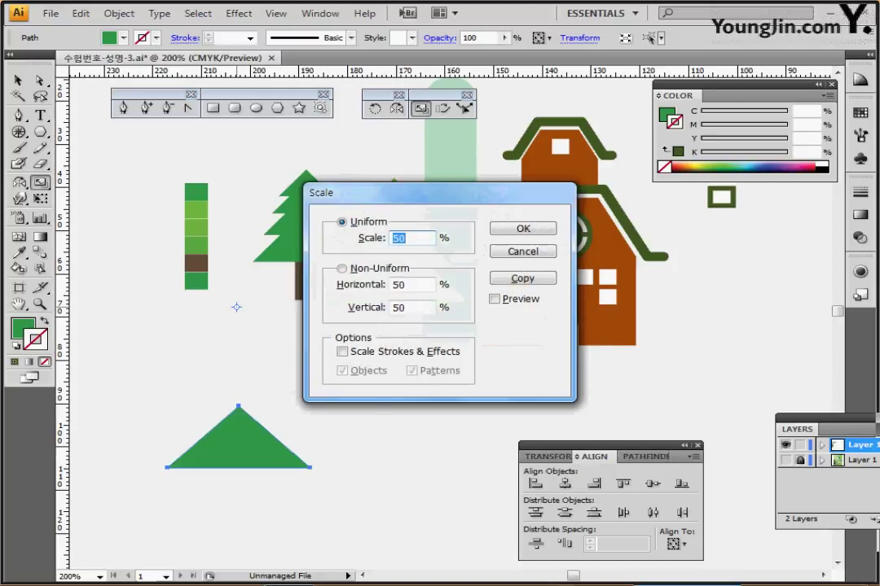
drag(423, 193, 498, 184)
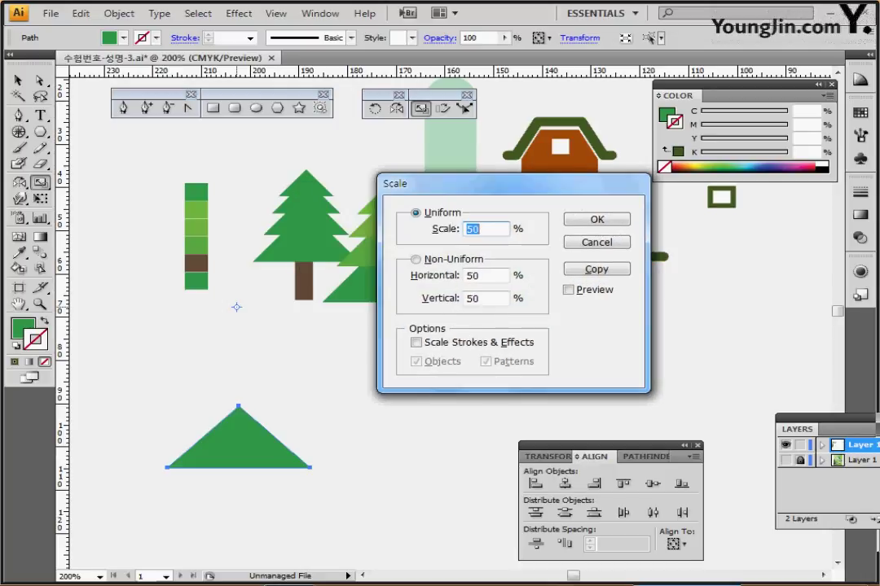
text(80)
click(596, 269)
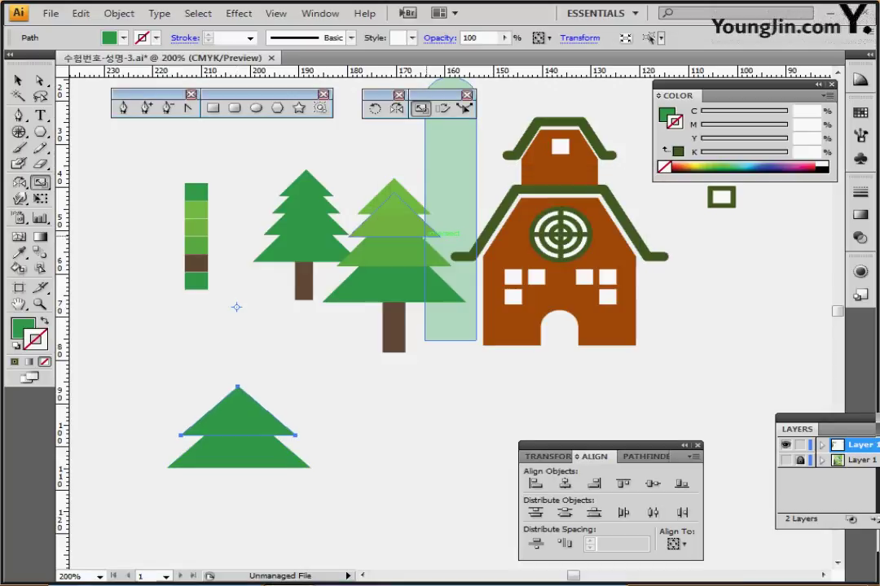
key(ctrl+d)
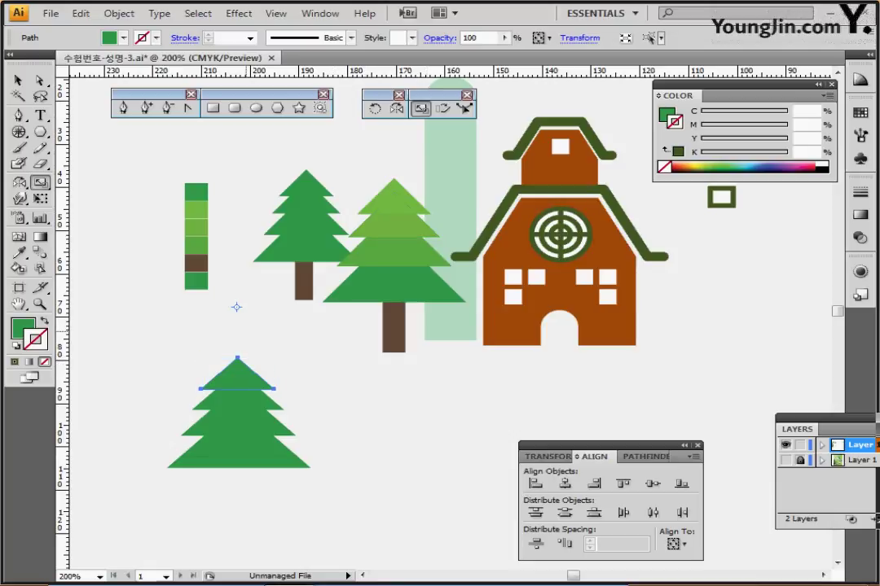
- Recolour the tree's upper three tiers with the three lighter green swatches, lightest on top, leaving the bottom tier dark green
key(i)
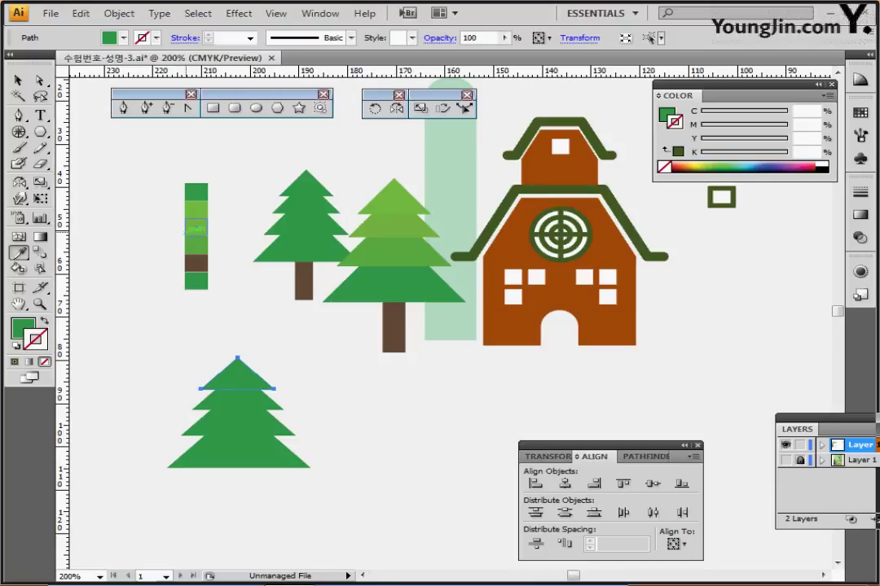
click(196, 209)
ctrl+click(237, 400)
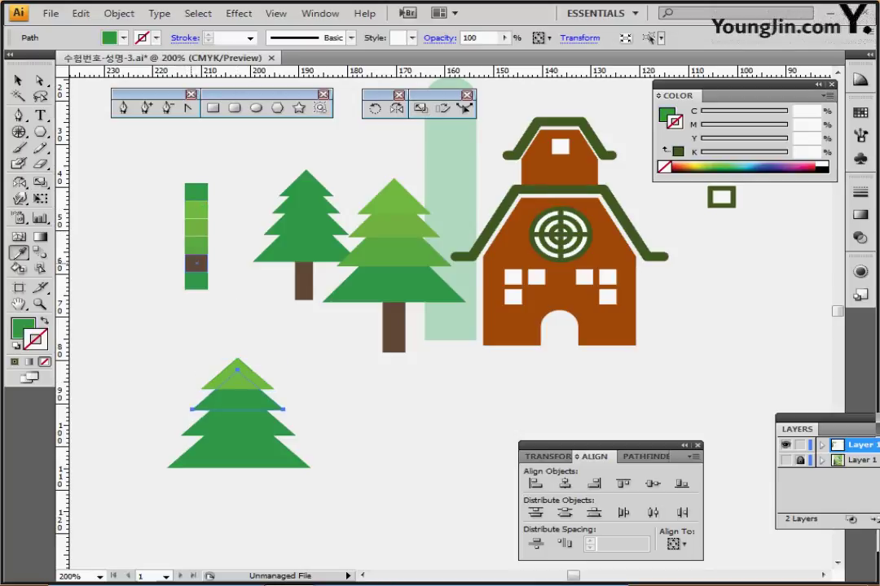
click(197, 226)
ctrl+click(237, 423)
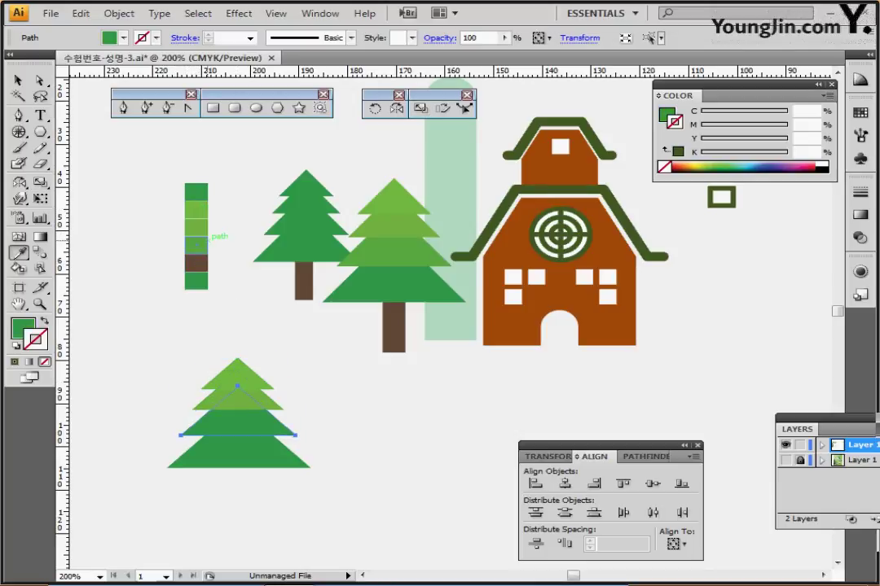
click(196, 244)
key(ctrl+shift+a)
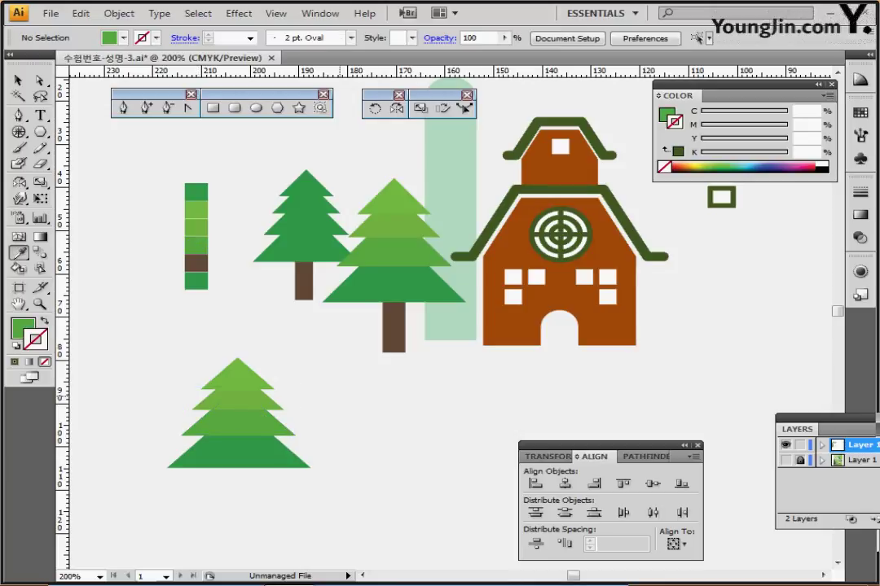
- Draw a narrow rectangular trunk under the tree, fill it with the brown swatch colour, and send it behind the tiers
click(213, 107)
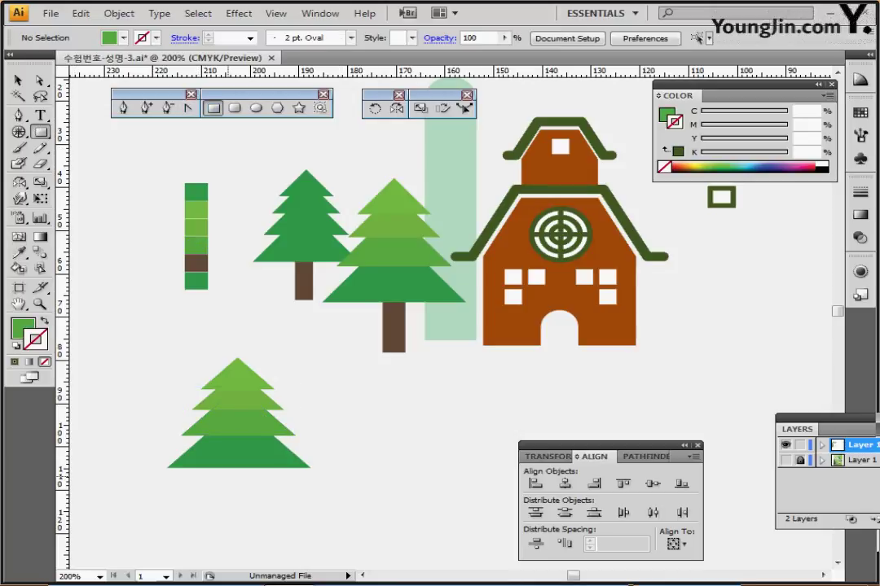
drag(227, 457, 246, 522)
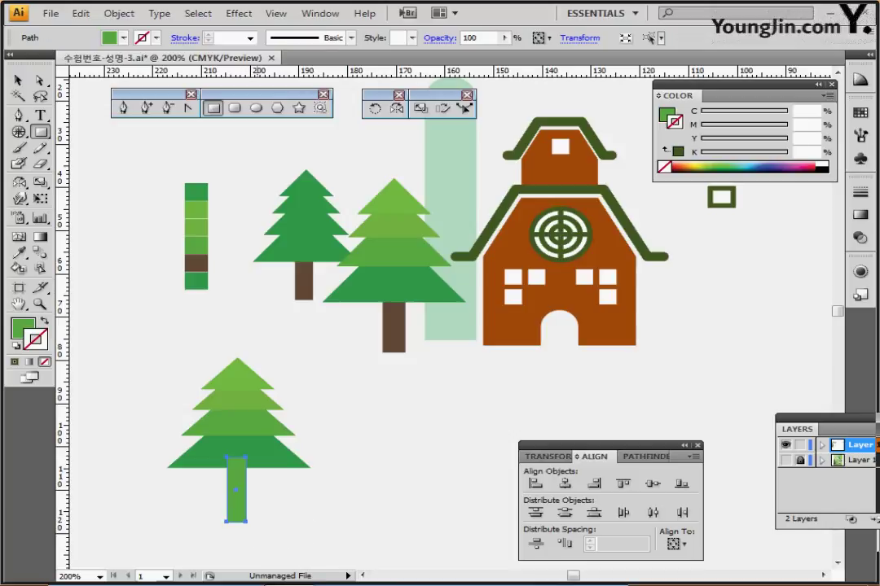
key(i)
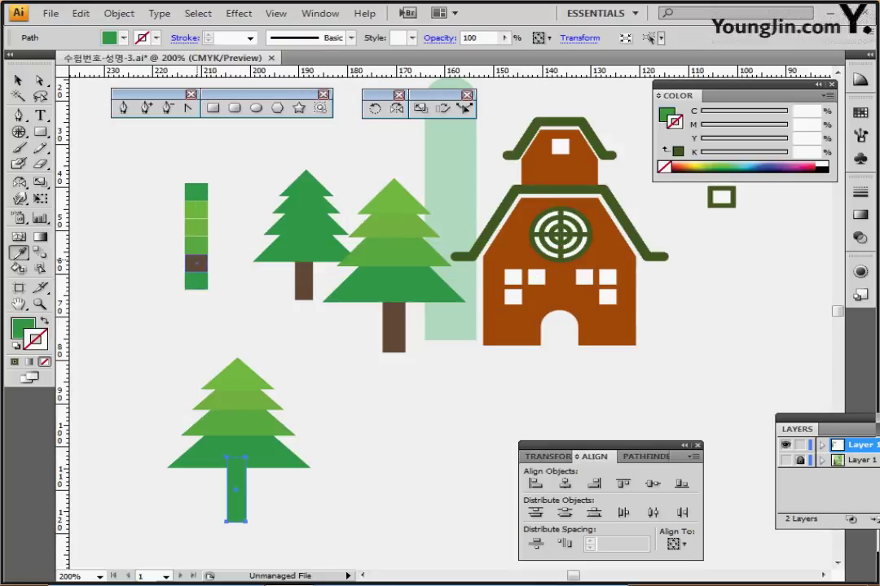
click(196, 263)
key(ctrl+shift+[)
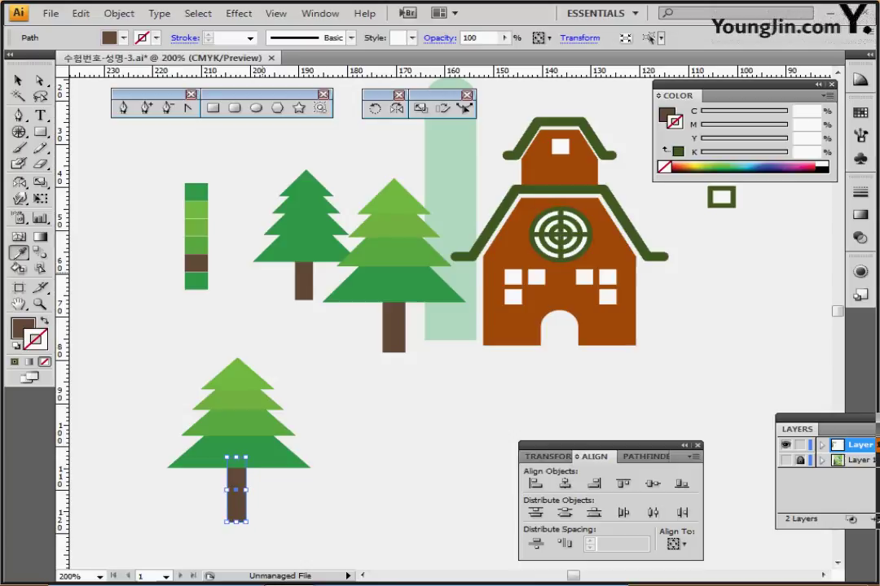
key(ctrl+shift+a)
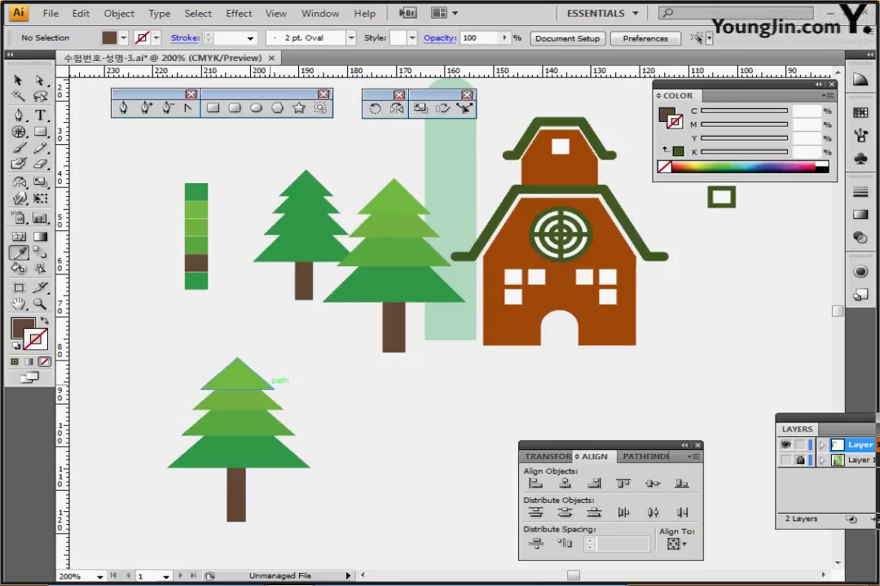
- Centre the trunk horizontally with the tree's tiers, and deselect the tree
scroll(274, 390, down, 1)
drag(182, 327, 291, 511)
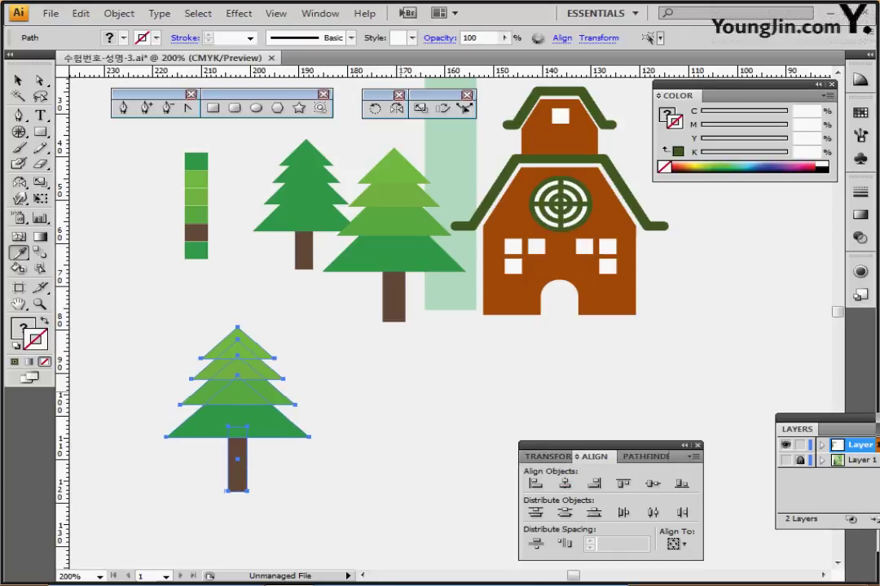
key(ctrl+shift+a)
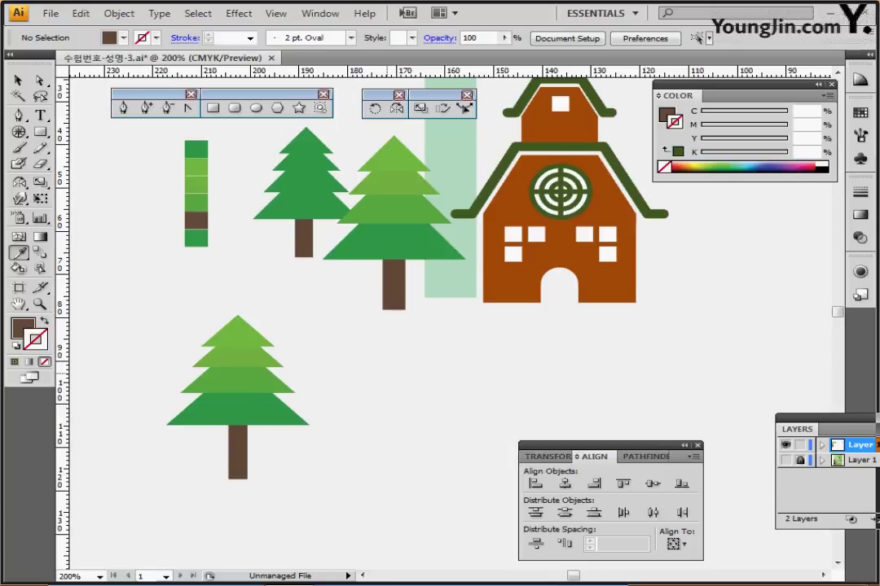
- Move the whole tree to the right and down, and place a copy overlapping its left side slightly higher
scroll(310, 318, down, 1)
click(260, 411)
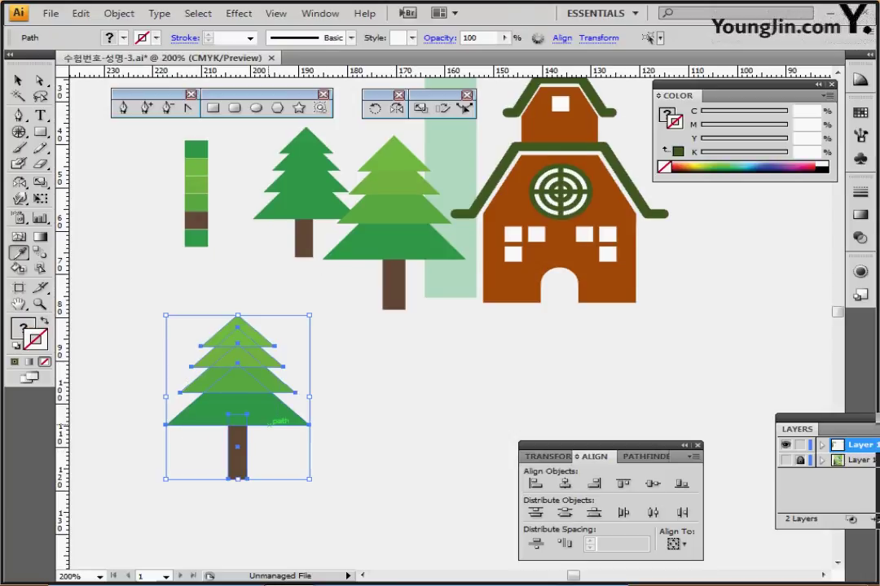
drag(260, 411, 305, 419)
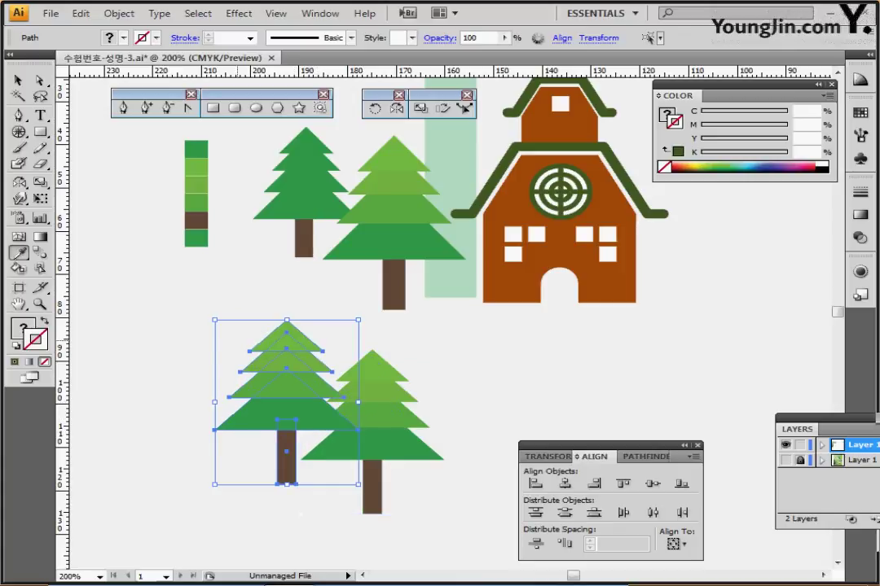
- Scale the left tree copy down to about three quarters of its size and reposition it slightly above the larger tree's base
drag(214, 320, 259, 369)
drag(308, 415, 284, 407)
drag(234, 361, 225, 351)
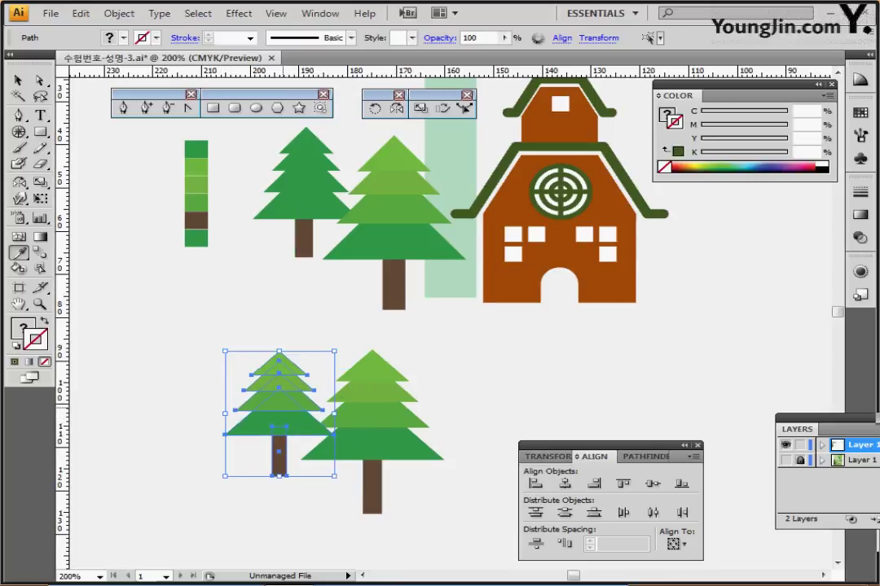
mouse_move(284, 404)
mouse_down()
mouse_move(291, 408)
mouse_move(287, 396)
mouse_up()
- Unite the smaller tree's four tiers into one shape and fill it with the dark green of the reference tree
ctrl+click(256, 323)
drag(256, 325, 266, 395)
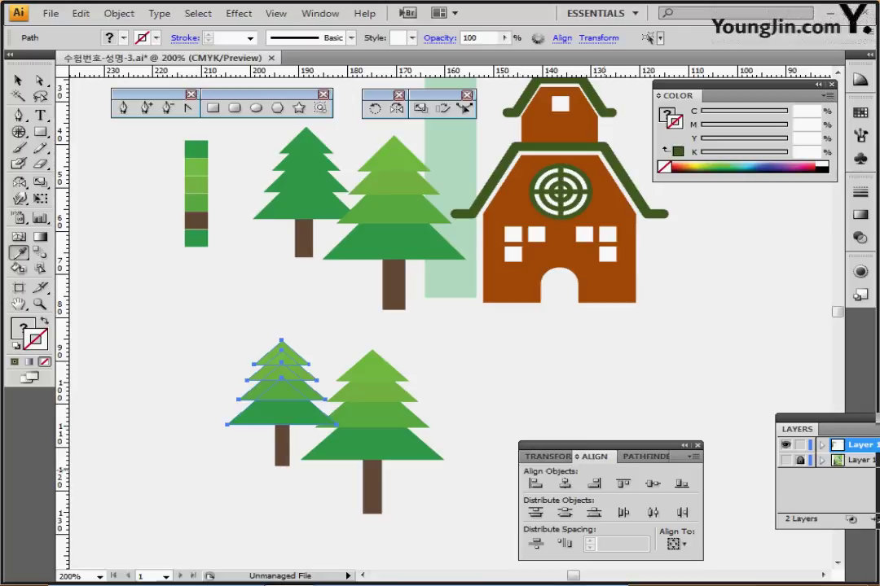
click(644, 457)
click(534, 485)
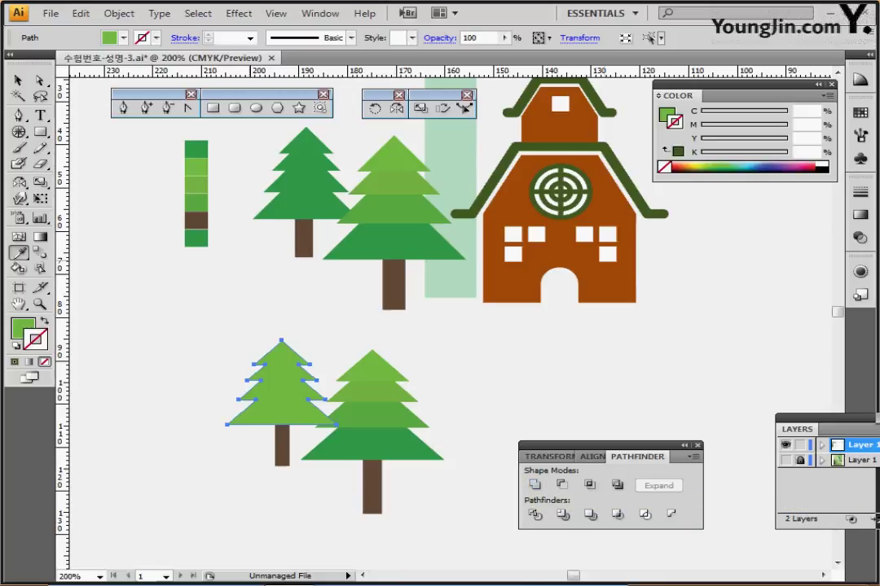
click(285, 186)
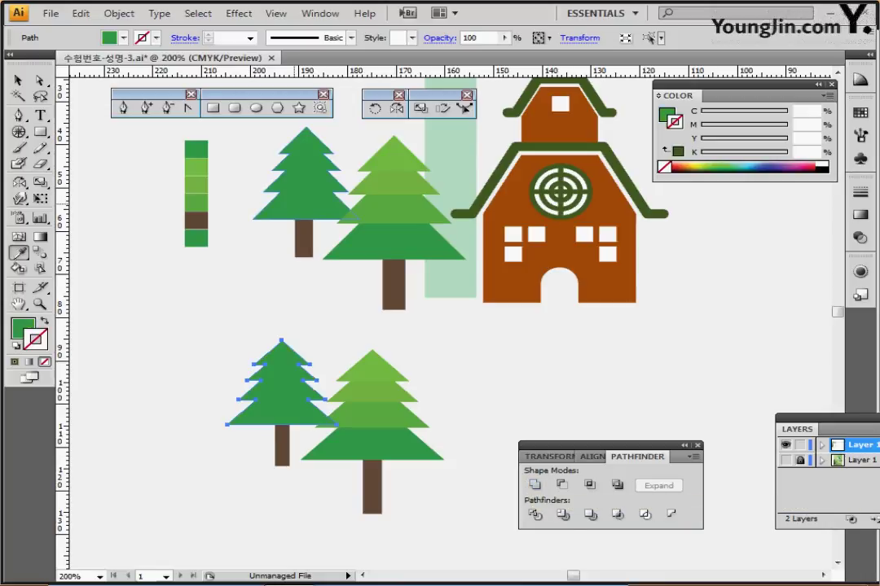
- Arrange the smaller tree behind the larger one, with its trunk behind the united foliage, and deselect everything
key(v)
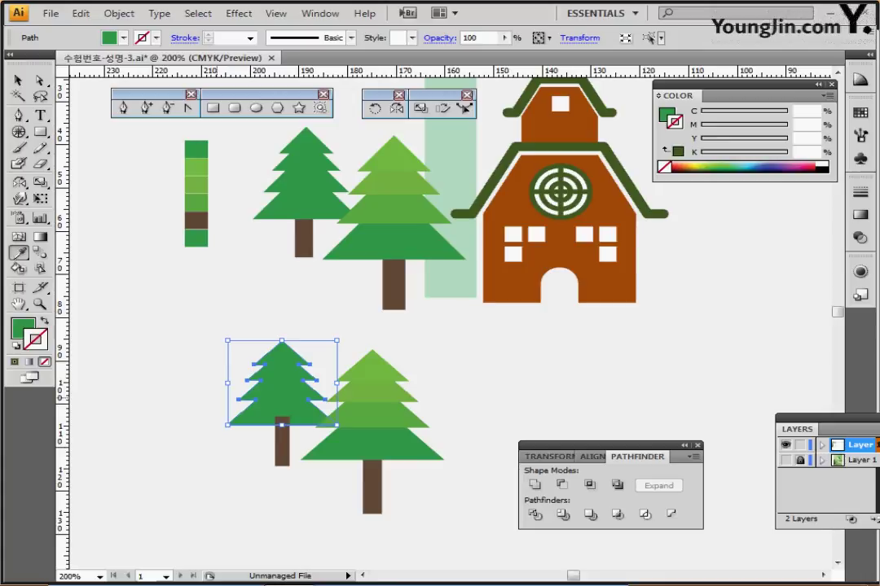
key(ctrl+shift+bracketright)
drag(212, 321, 285, 462)
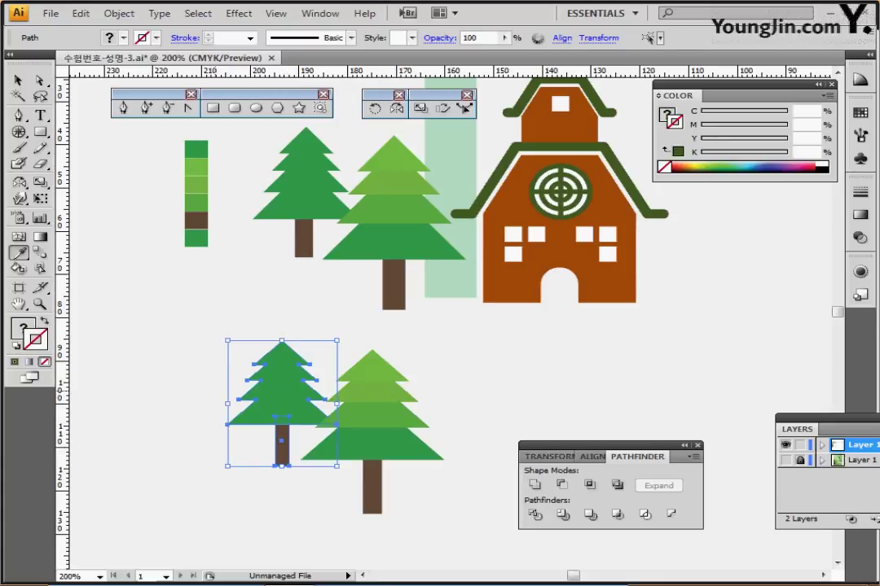
key(ctrl+shift+a)
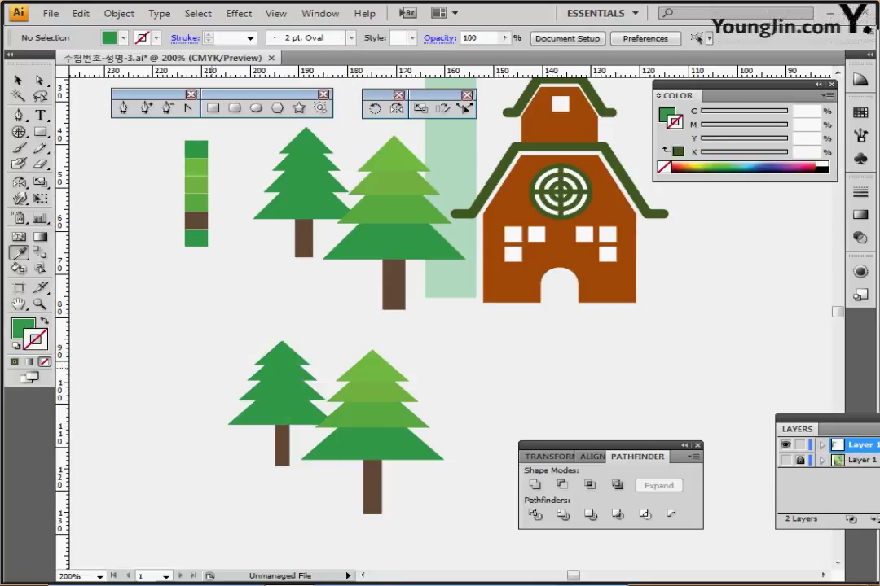
- Save the document, then move both pine trees up and right so the larger one overlaps the right-hand windmill tower's base
key(ctrl+s)
ctrl+alt+click(432, 461)
ctrl+alt+click(432, 461)
drag(521, 379, 282, 531)
click(194, 377)
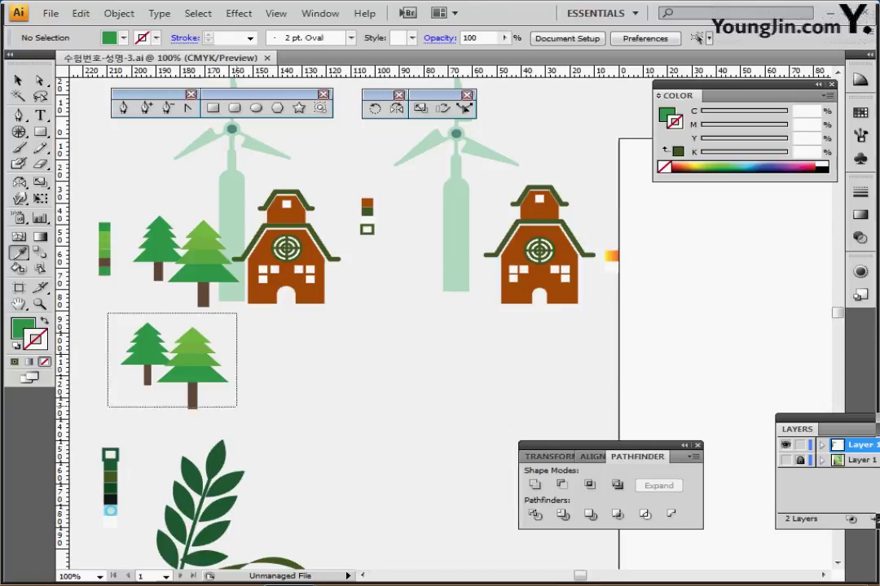
drag(193, 377, 443, 276)
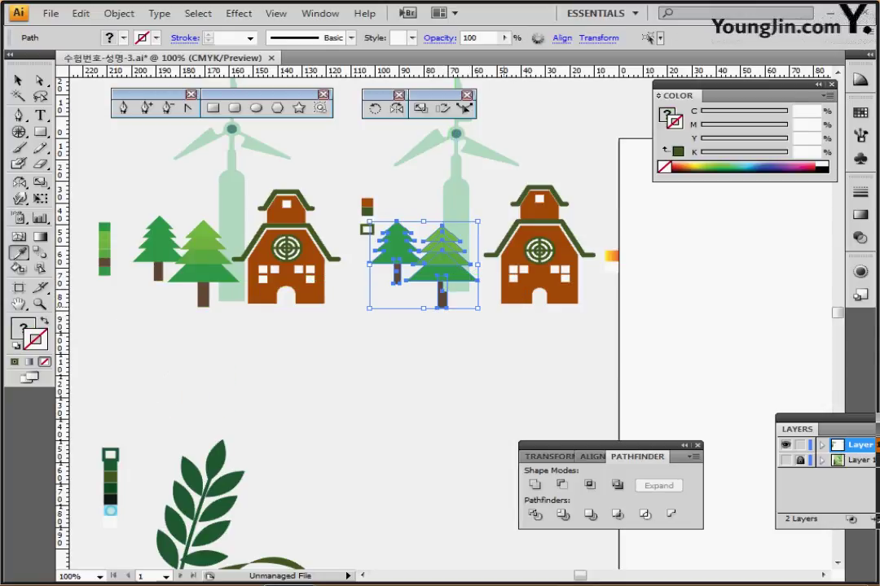
- Move the whole right-hand barn slightly left and down, closer to the windmill and trees, and deselect it
ctrl+click(507, 316)
drag(510, 179, 550, 280)
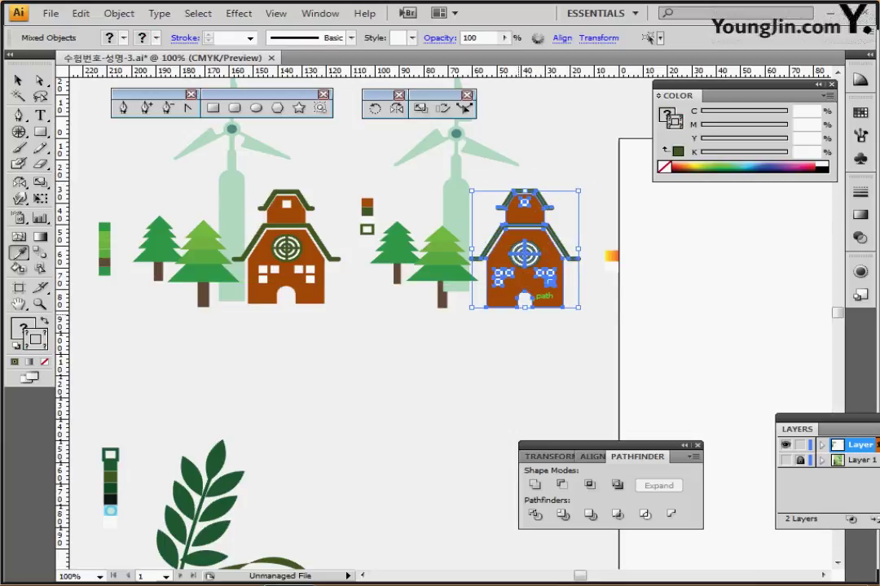
key(ctrl+shift+a)
- Register the left-hand windmill, trees and barn together as a Graphic symbol named "집과 나무"
drag(339, 352, 371, 399)
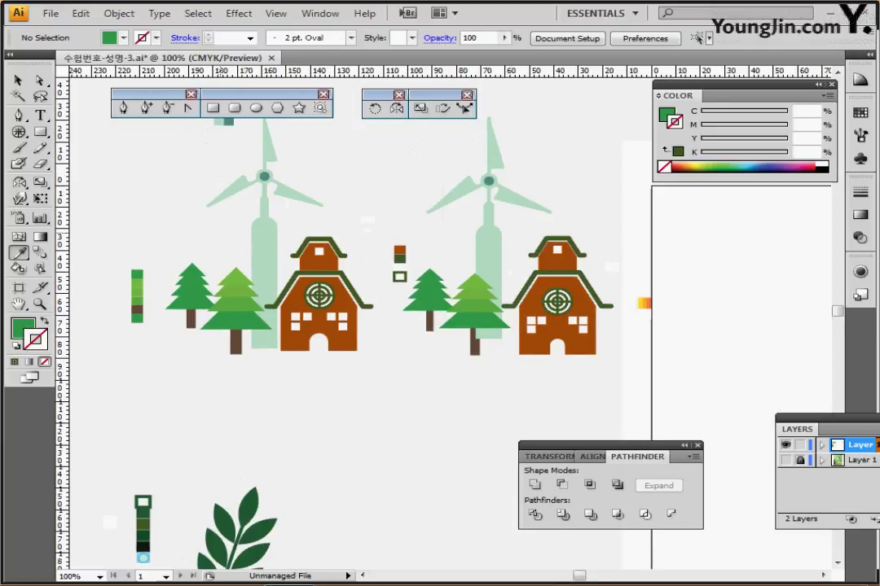
drag(204, 143, 392, 376)
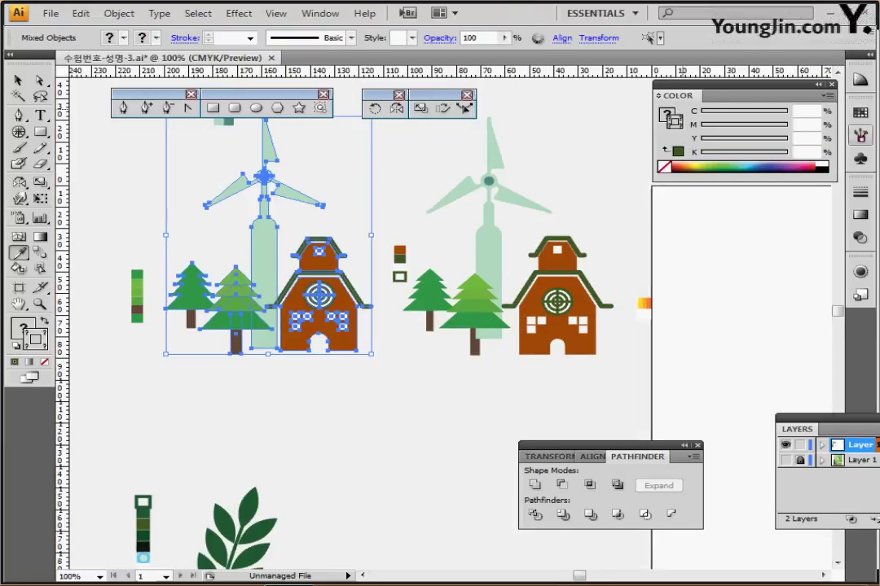
click(859, 158)
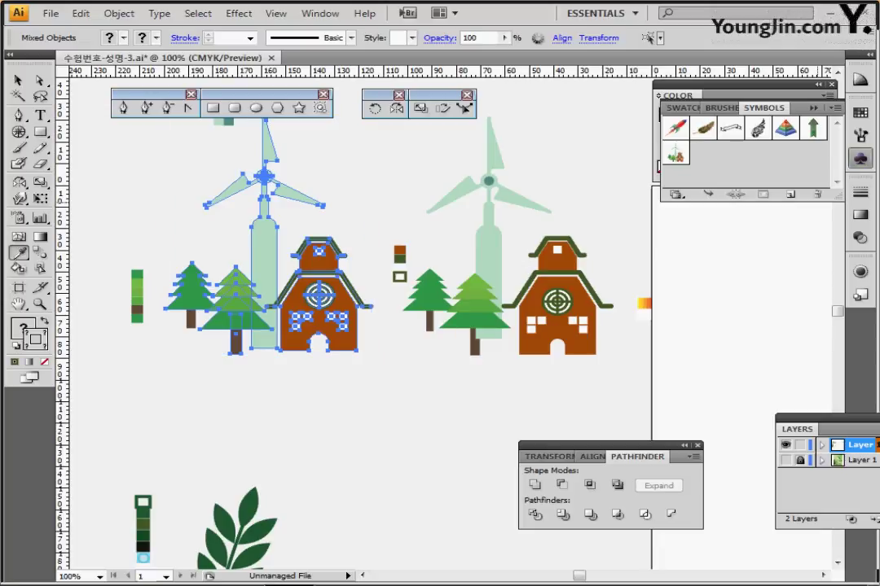
click(790, 194)
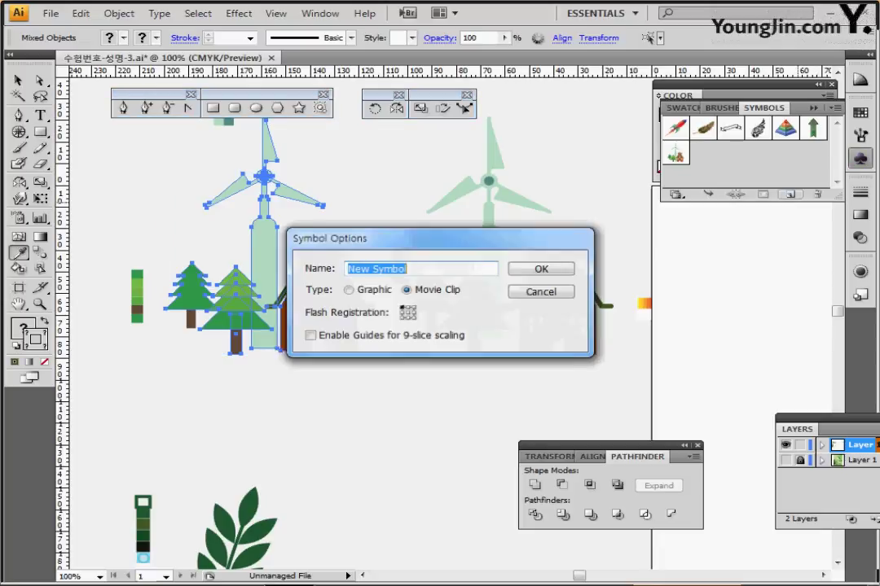
click(349, 290)
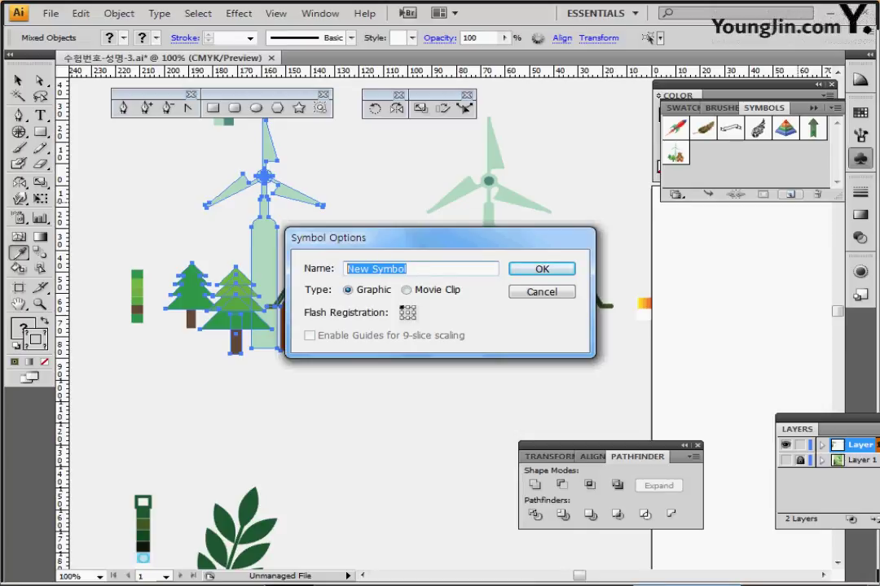
text(집)
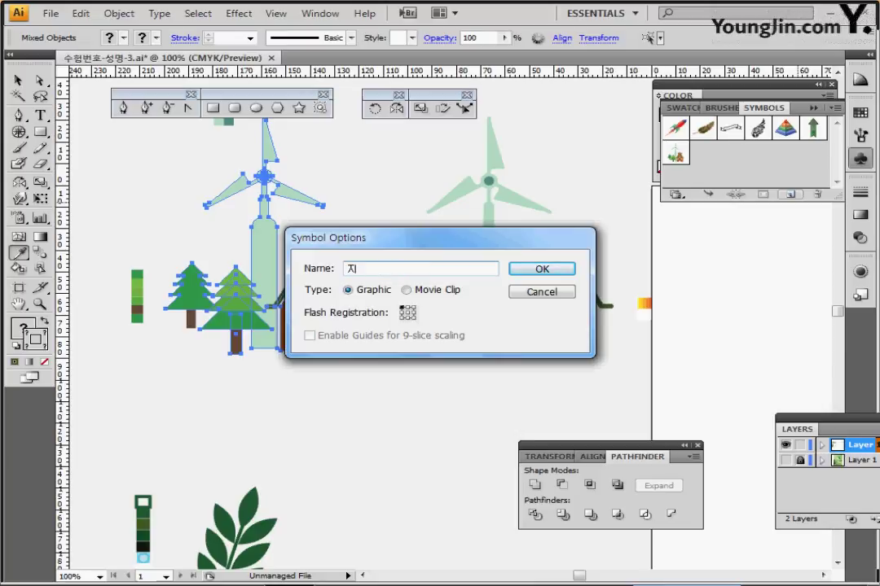
text(과 나무)
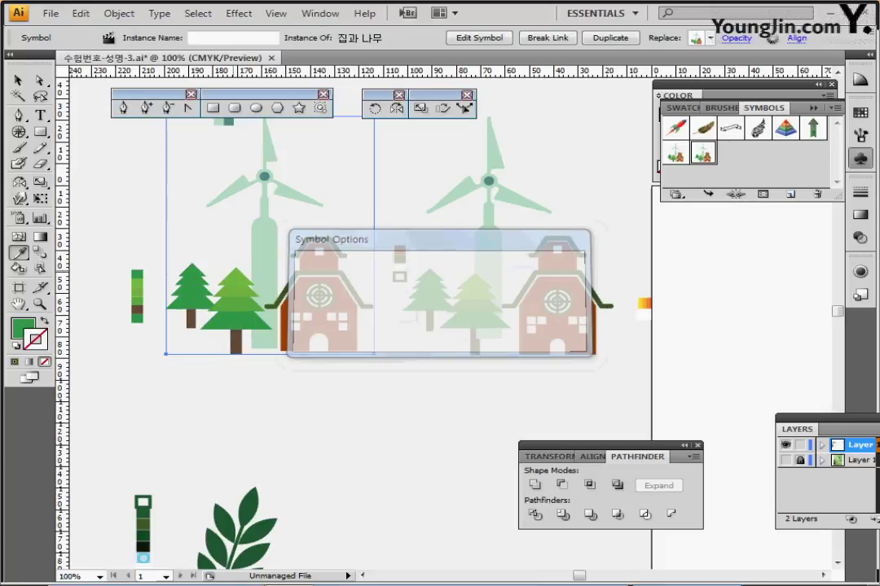
key(Return)
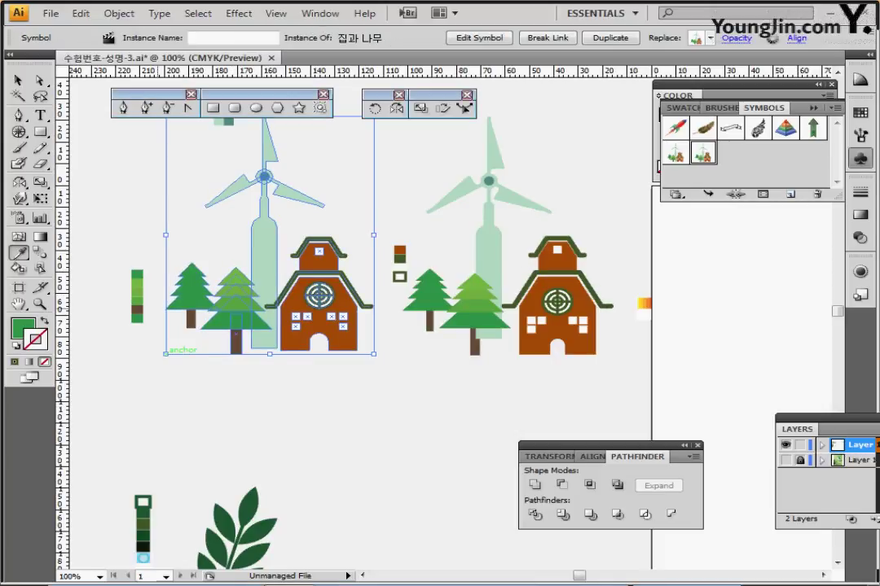
- Delete both farm illustrations and their colour samples from the canvas, then save the document
drag(148, 154, 136, 201)
drag(88, 124, 507, 345)
key(Delete)
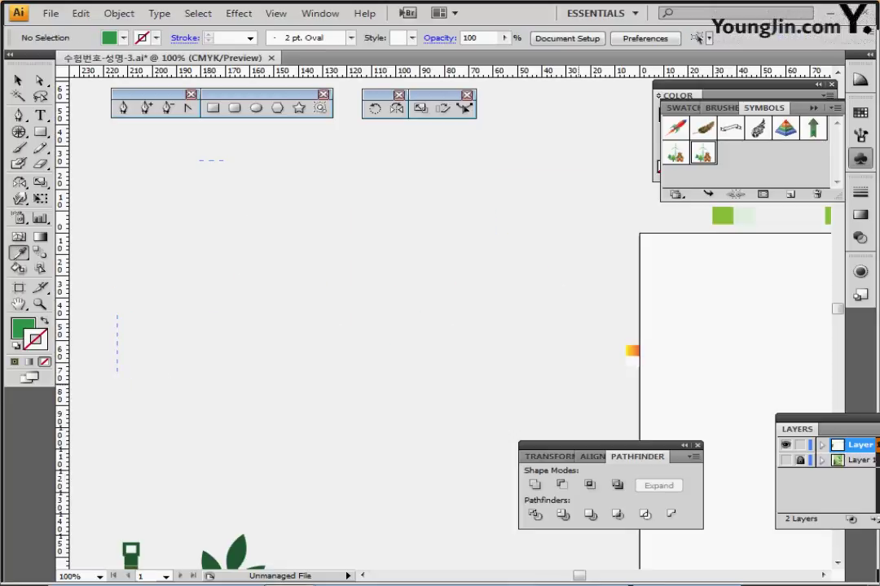
drag(581, 388, 490, 345)
drag(489, 298, 361, 237)
key(ctrl+s)
- Create a 210 × 297 mm rectangle from the artboard's upper-left corner, filled with the first green sample above the page
drag(512, 266, 472, 250)
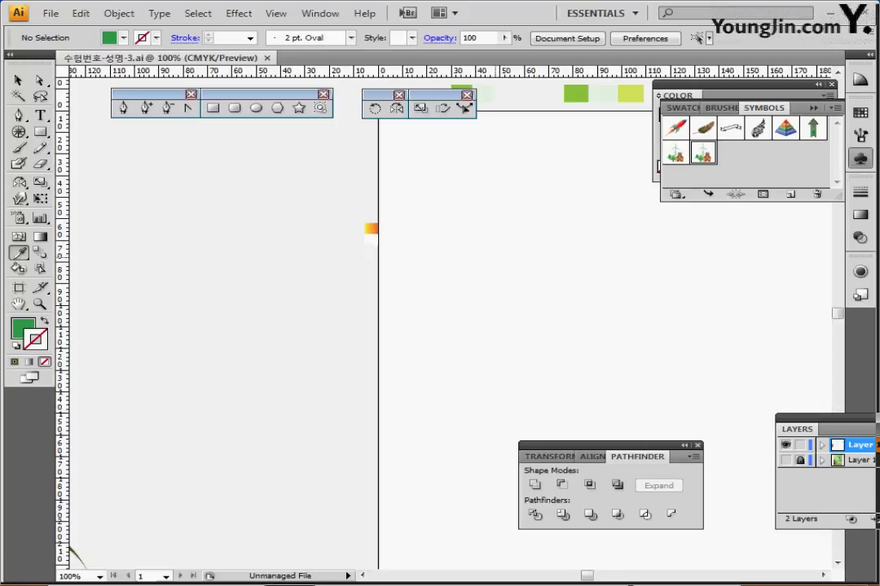
ctrl+alt+click(494, 257)
drag(495, 294, 327, 209)
click(213, 107)
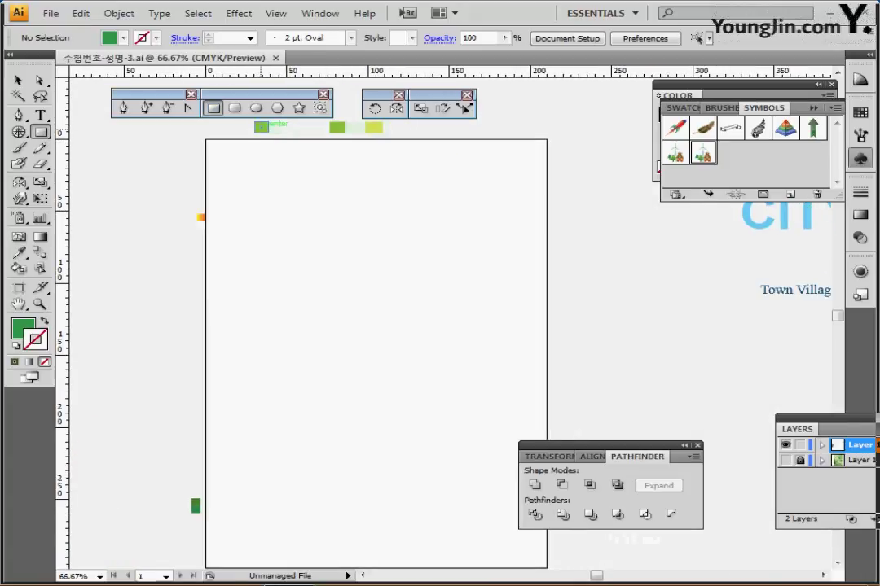
ctrl+click(261, 128)
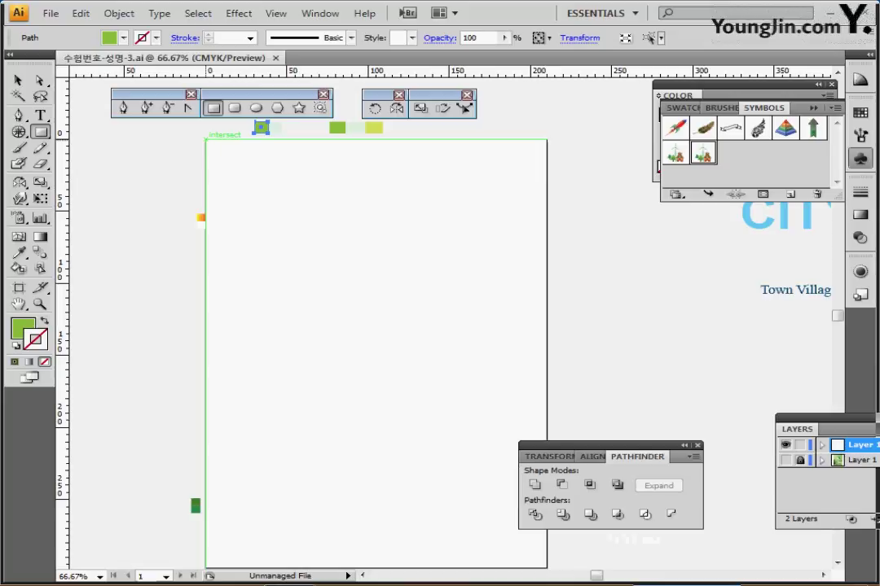
click(205, 140)
text(210)
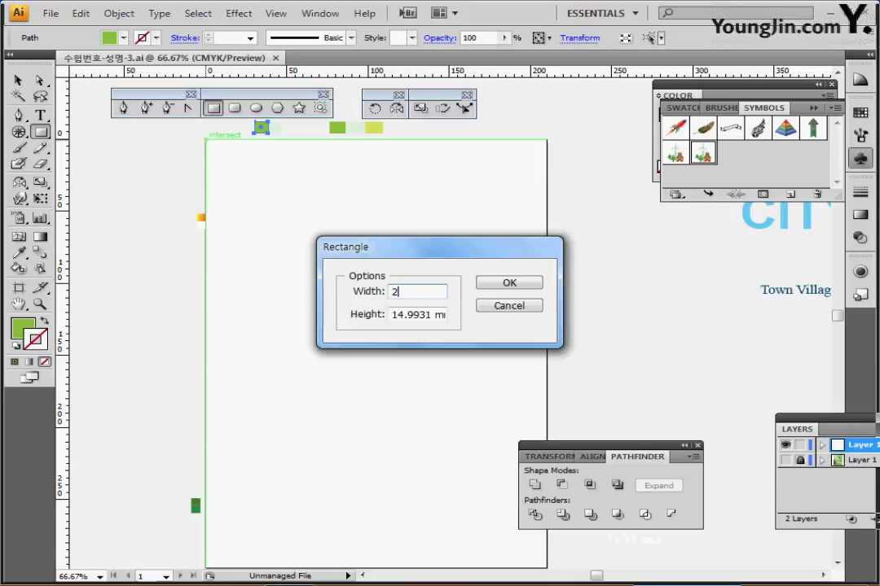
key(Tab)
text(297)
key(Return)
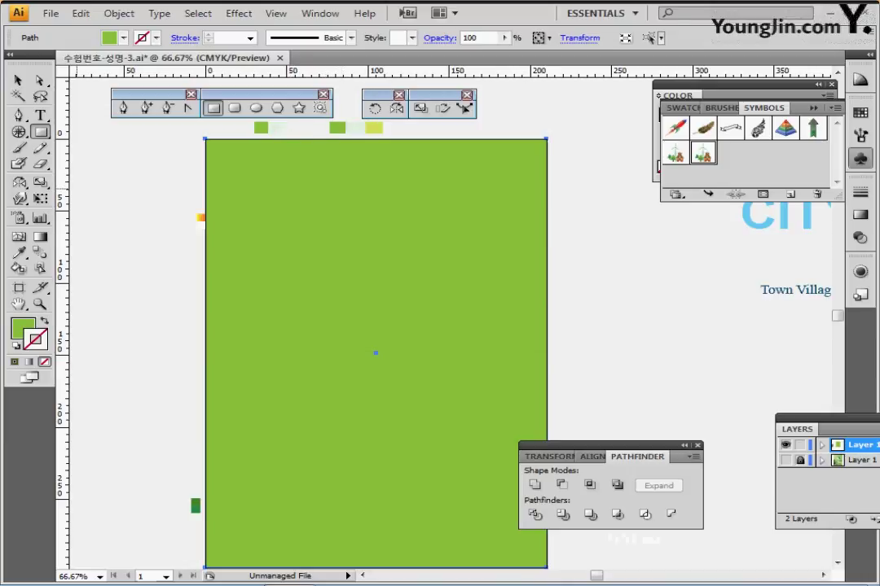
- Add two gradient mesh points to the green rectangle, at about X 51, Y -65 mm and X 161, Y -230 mm
click(19, 238)
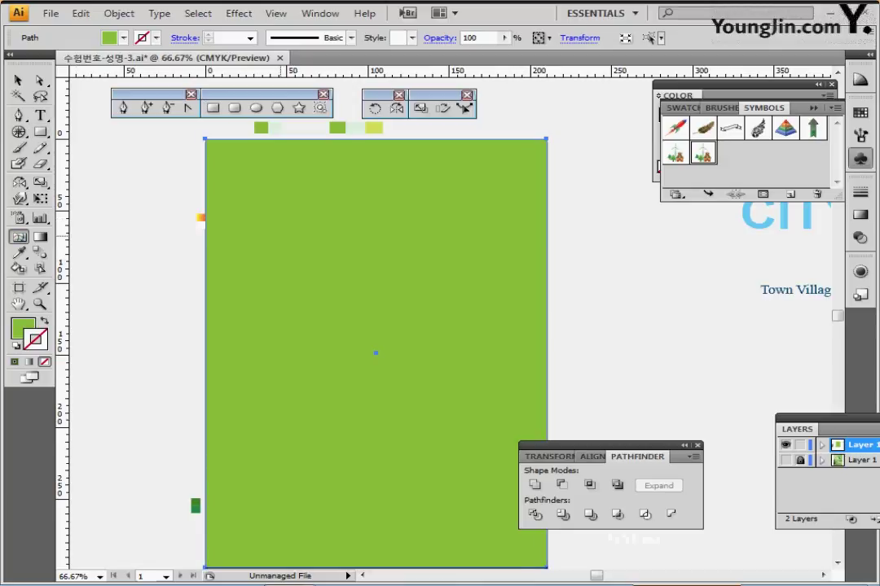
click(289, 233)
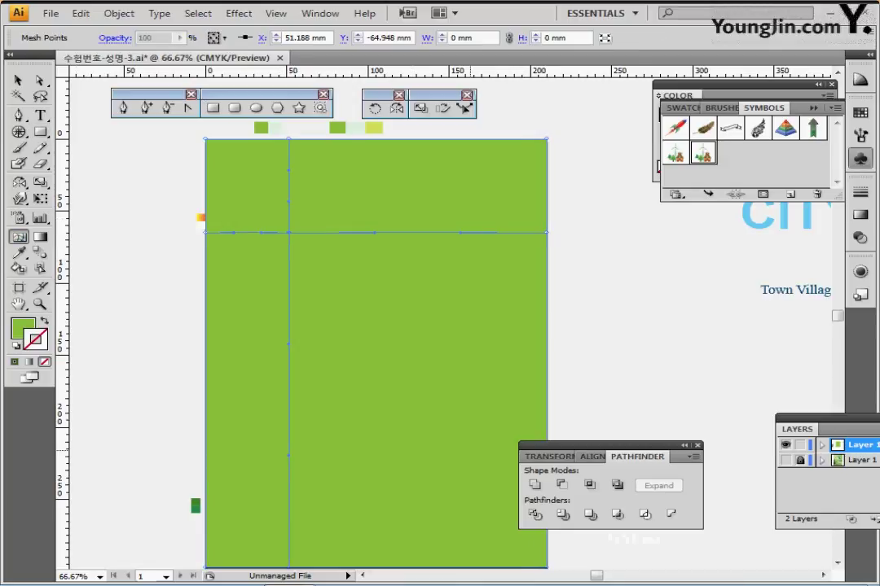
click(467, 471)
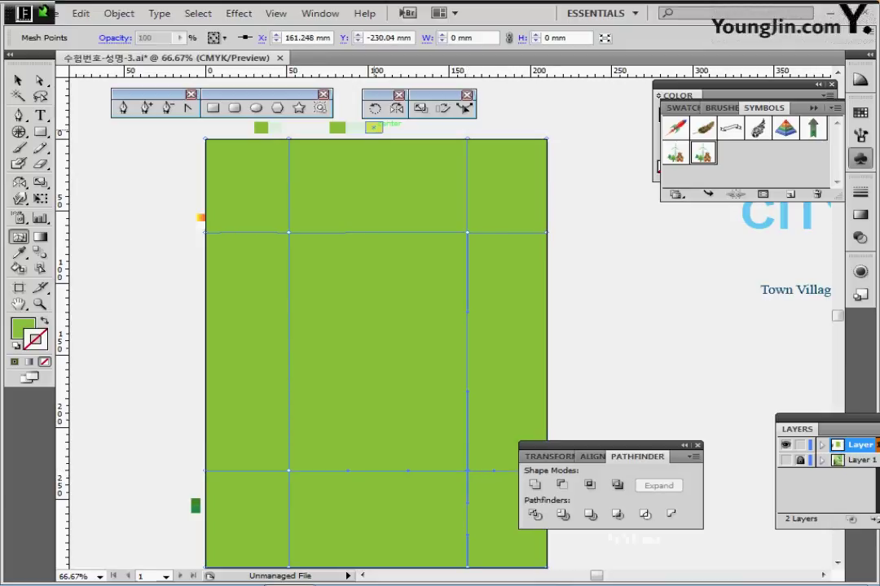
- Colour the lower-right mesh point with the yellow-green sample and the upper-left mesh point with the pale mint sample
key(i)
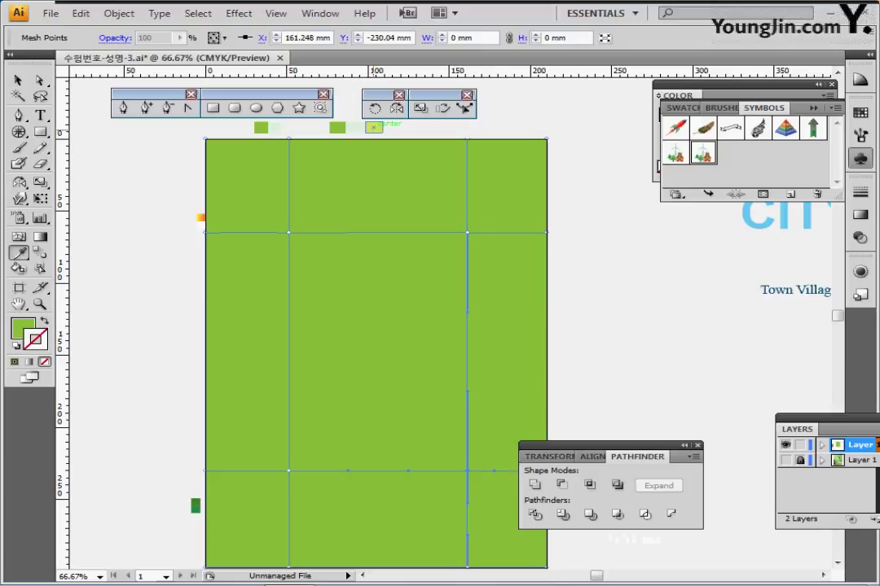
click(373, 127)
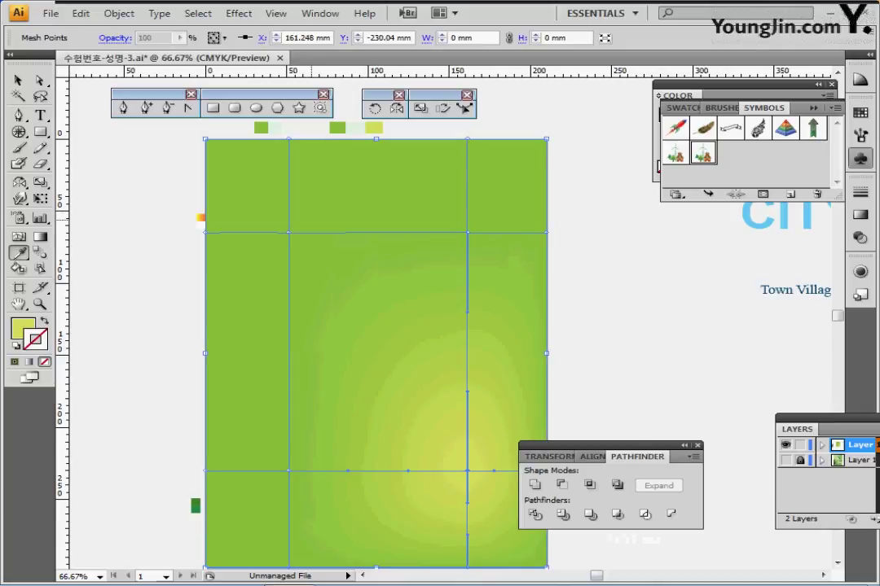
key(u)
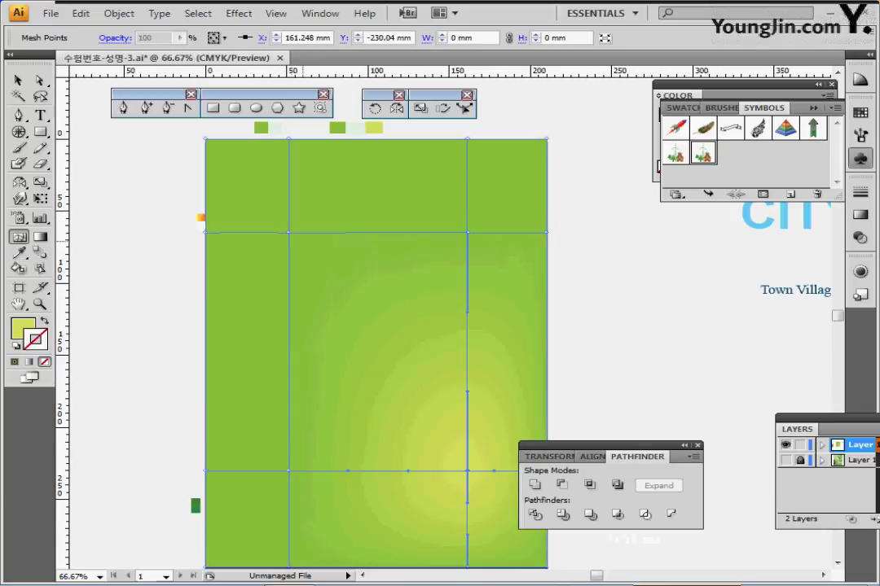
click(289, 233)
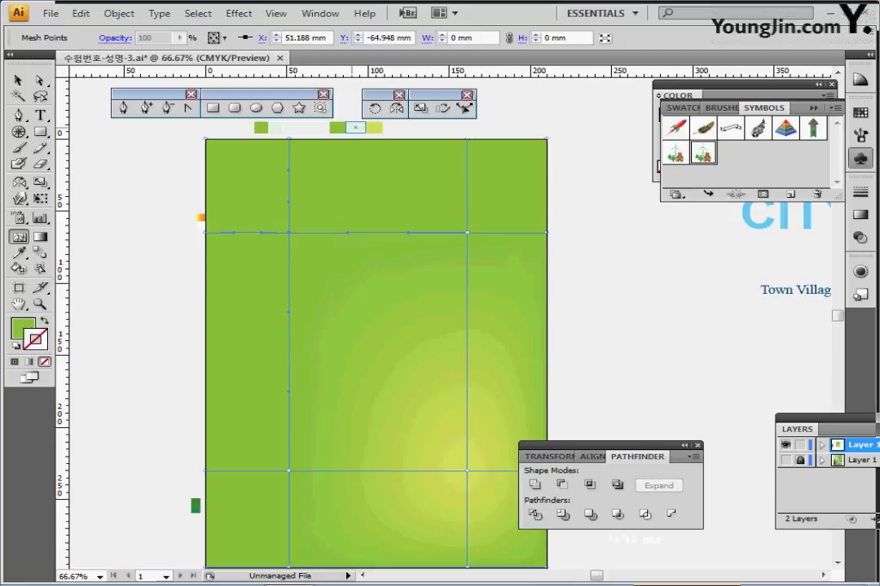
key(i)
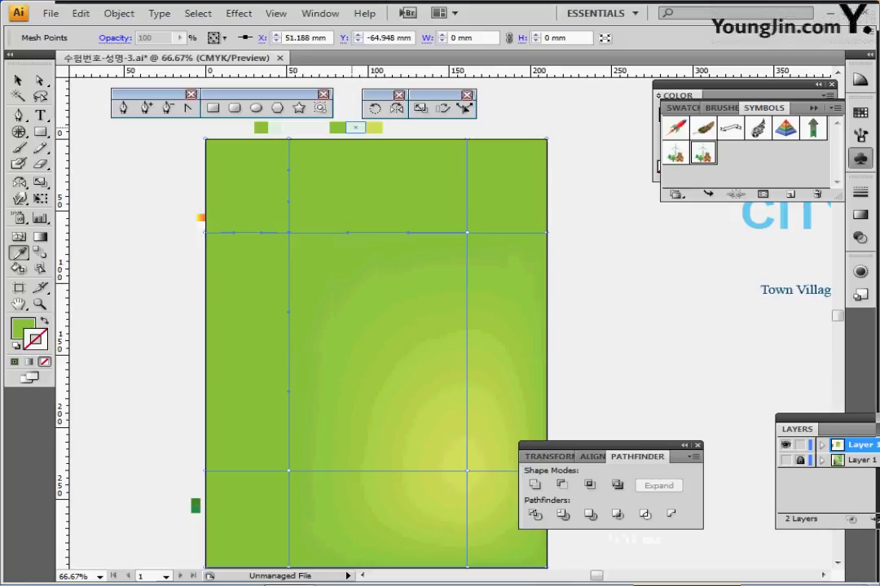
click(353, 128)
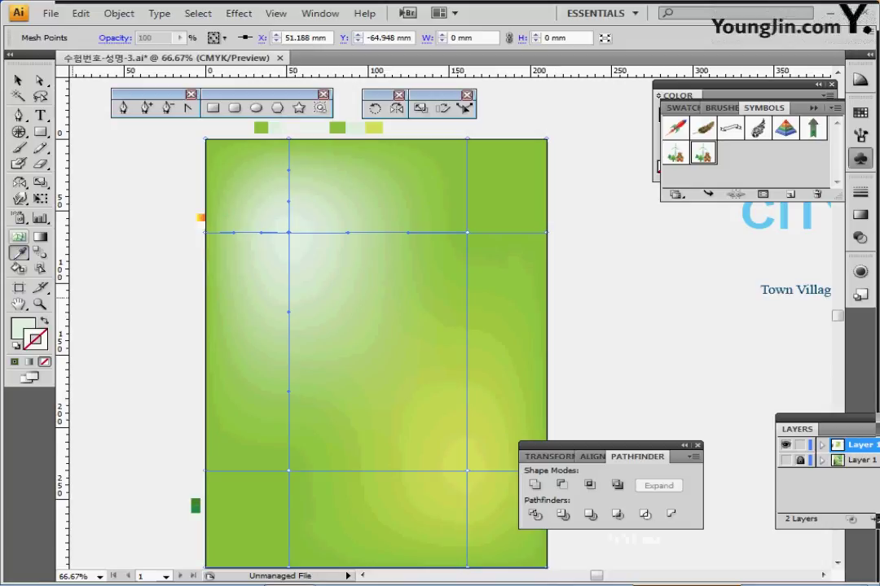
- Bend the mesh lines through the pale upper-left mesh point into S-curves by tilting their direction handles
key(u)
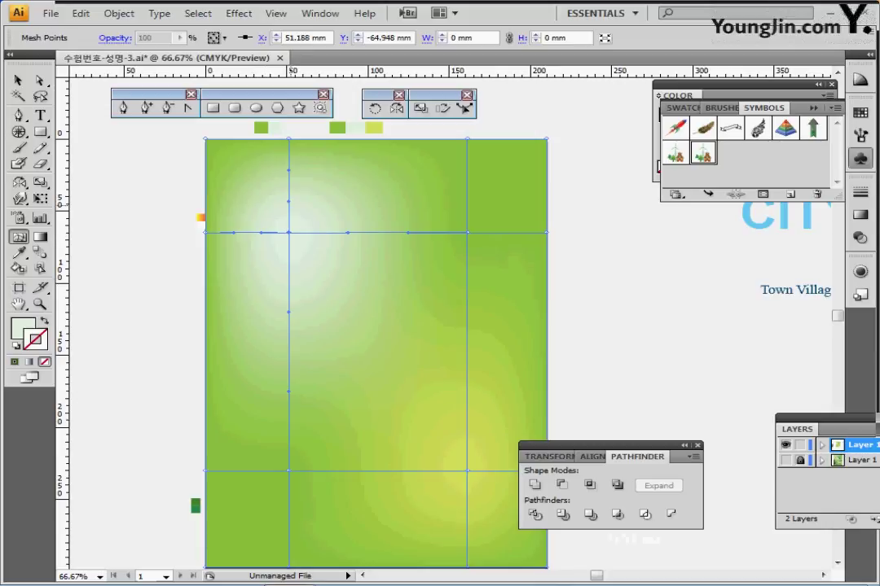
drag(289, 200, 270, 180)
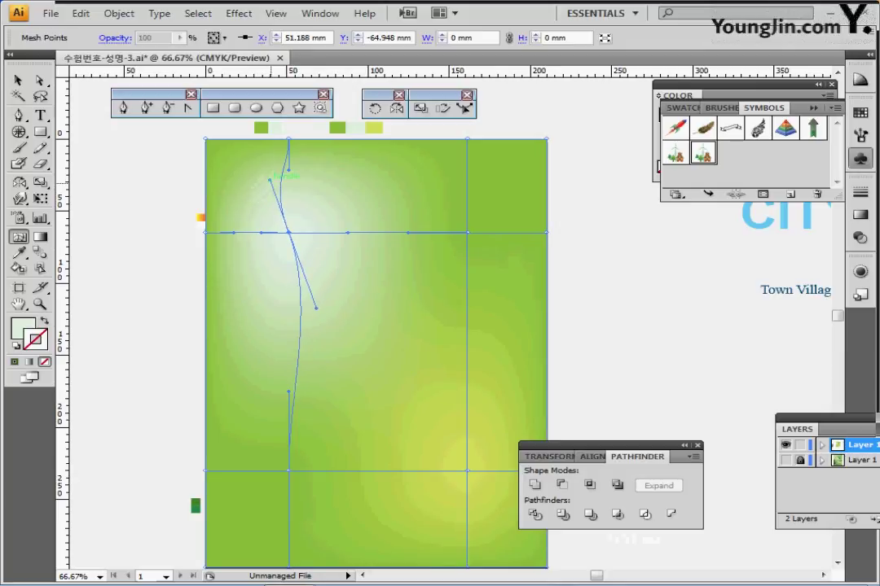
key(ctrl+z)
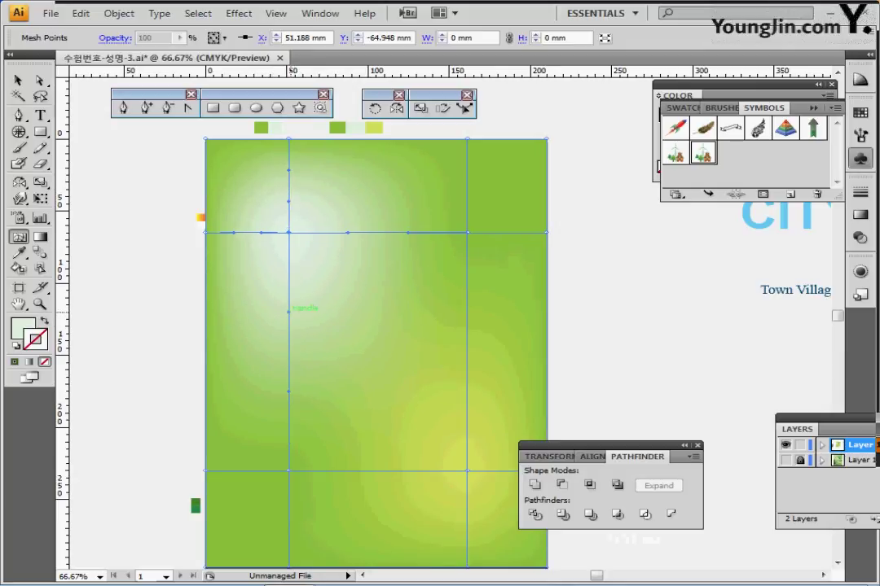
drag(289, 308, 306, 250)
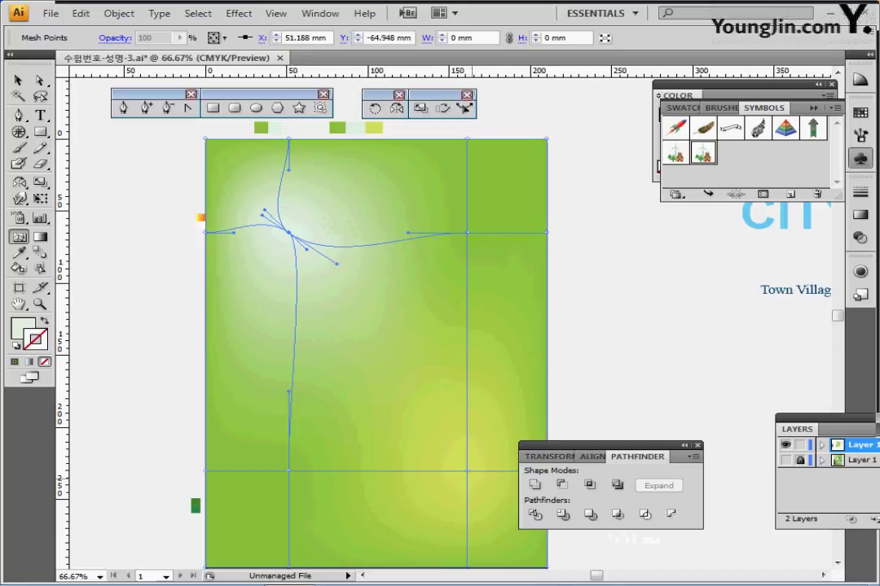
- Bend the horizontal mesh line at the yellow-green lower-right point into a wave, and slightly shorten that point's upper vertical handle
drag(571, 445, 615, 458)
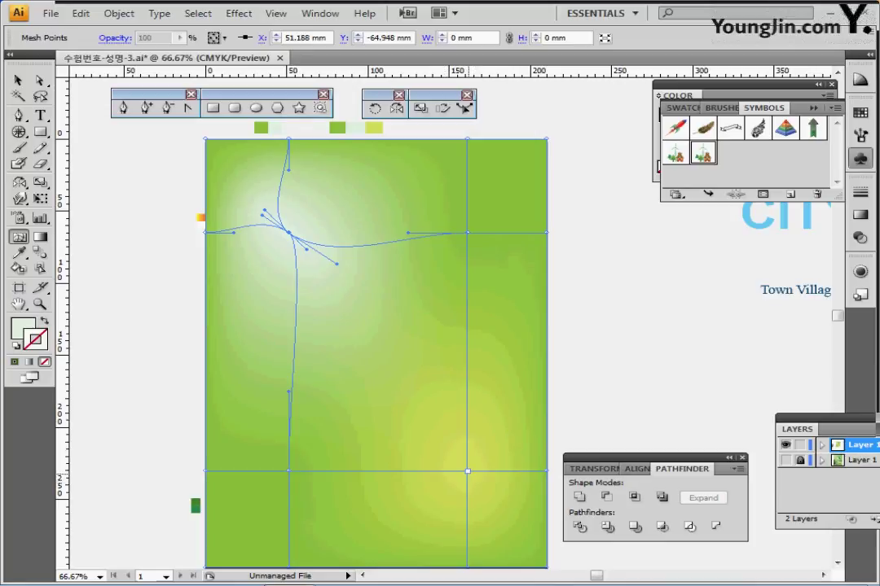
click(467, 470)
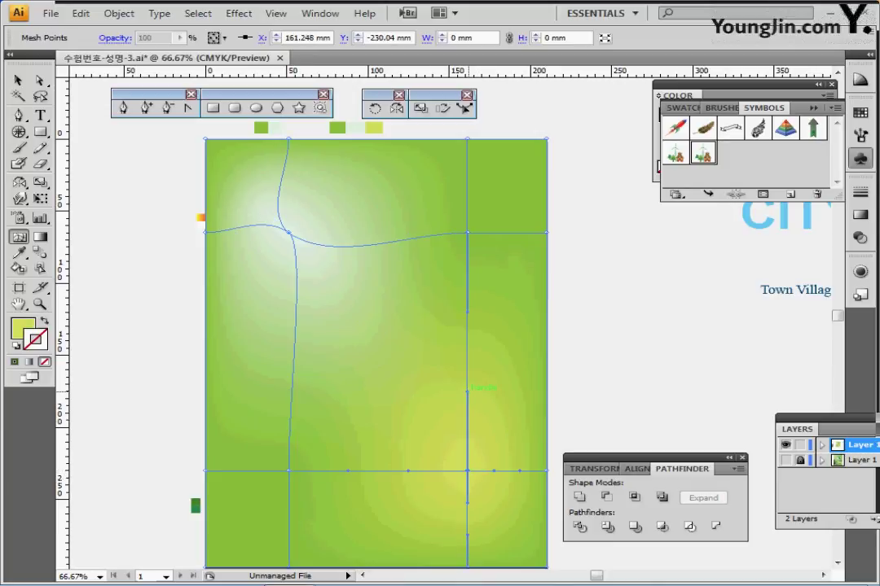
mouse_move(468, 393)
mouse_down()
mouse_move(417, 389)
mouse_move(471, 417)
mouse_move(468, 404)
mouse_up()
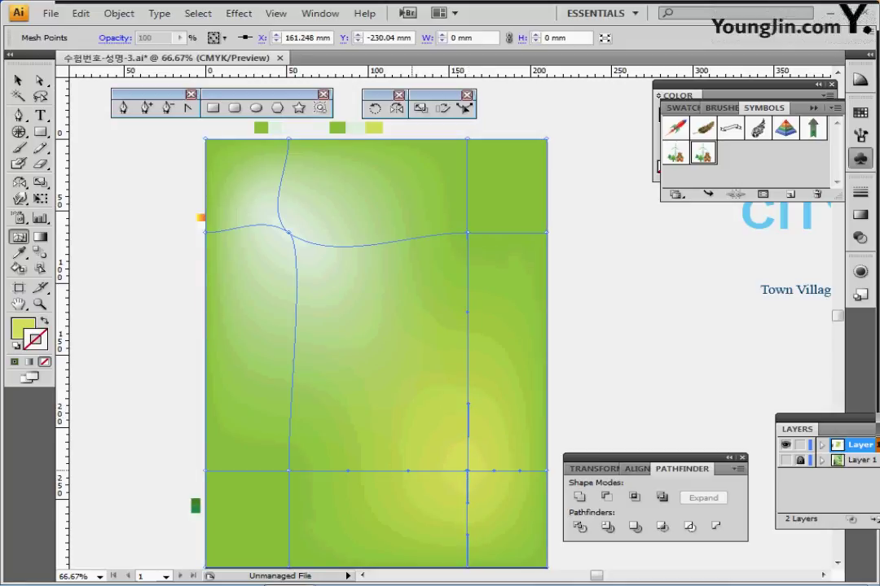
drag(408, 471, 394, 395)
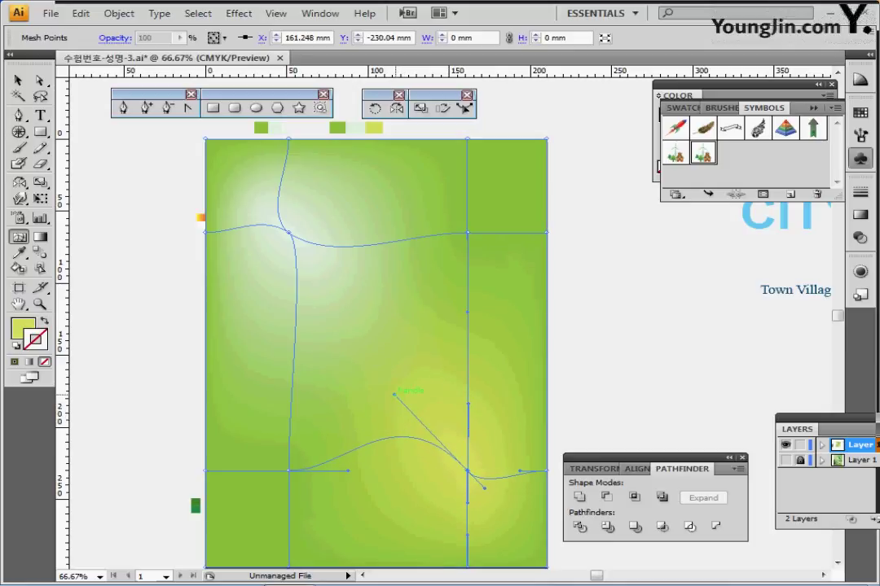
drag(394, 395, 395, 383)
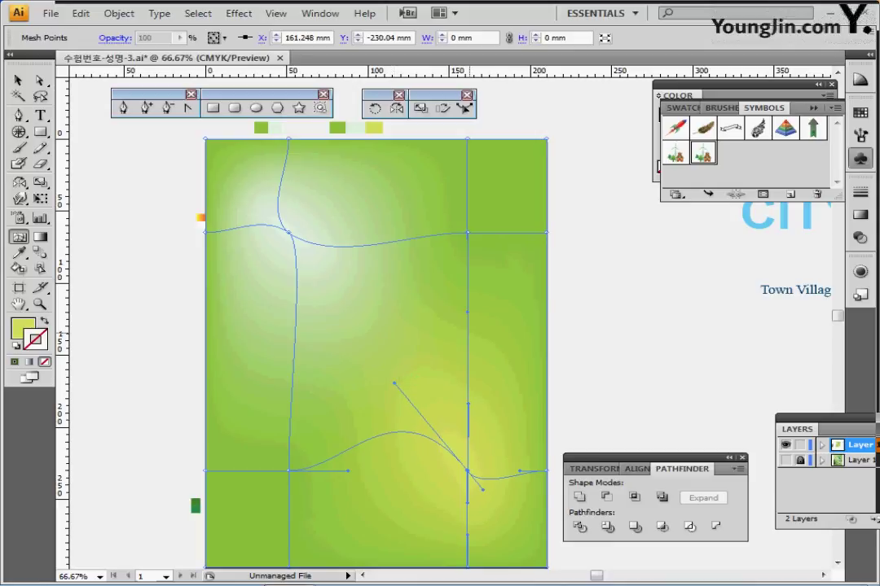
- Save the document with the finished mesh and paste the two copied curved paths in front of the background
ctrl+click(626, 332)
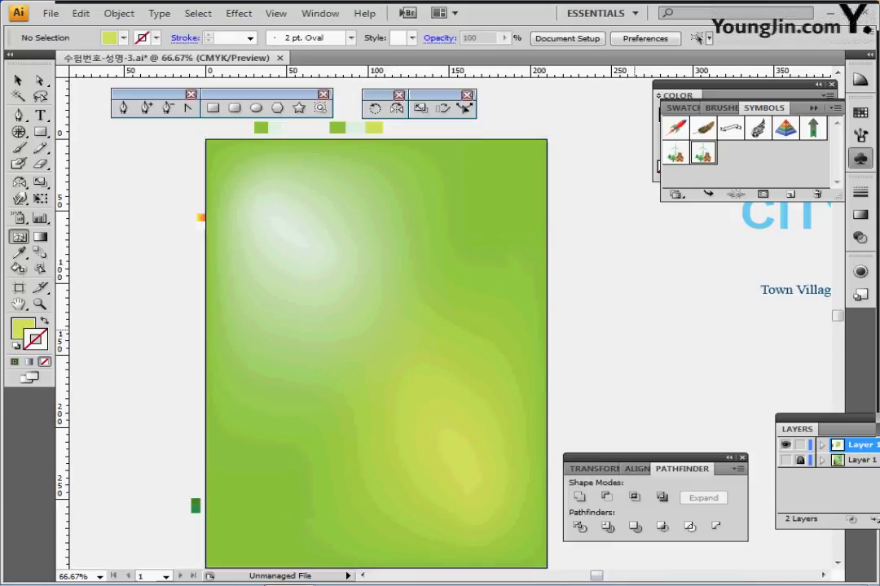
key(ctrl+s)
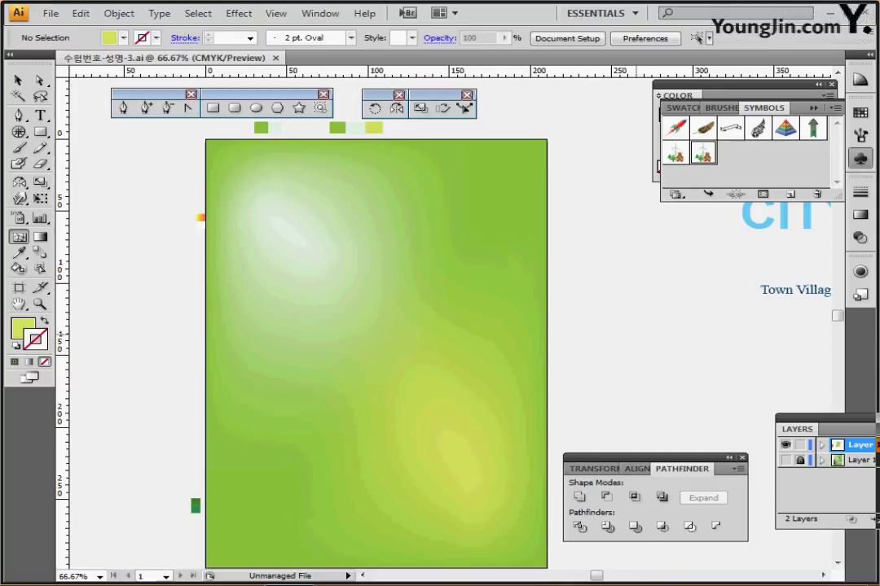
key(ctrl+f)
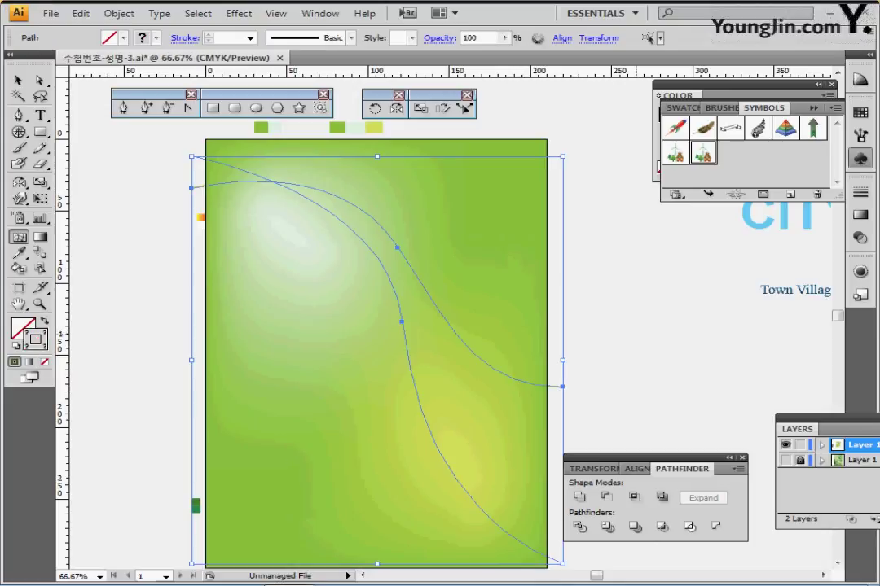
key(ctrl+alt+b)
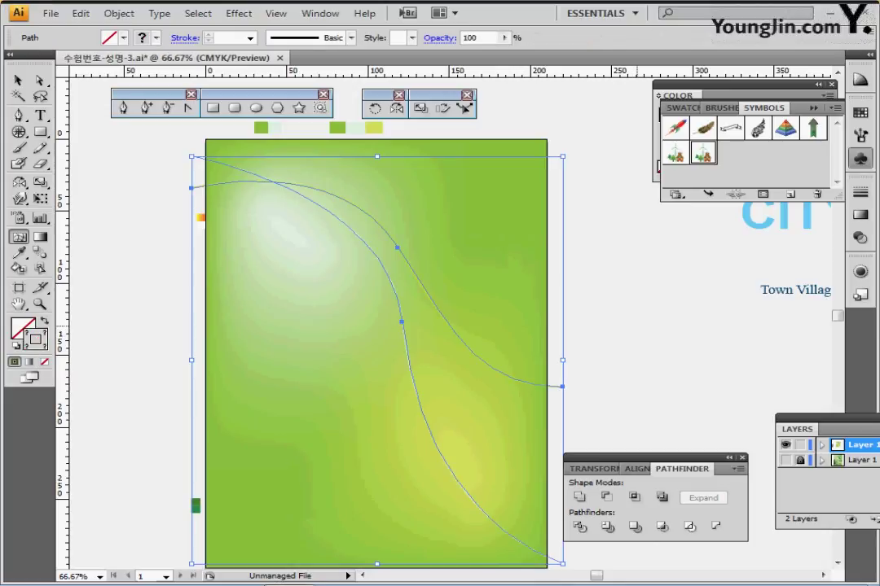
ctrl+click(637, 326)
- Check the strokes of the white and yellow curves, then select both and blend them together
ctrl+click(194, 158)
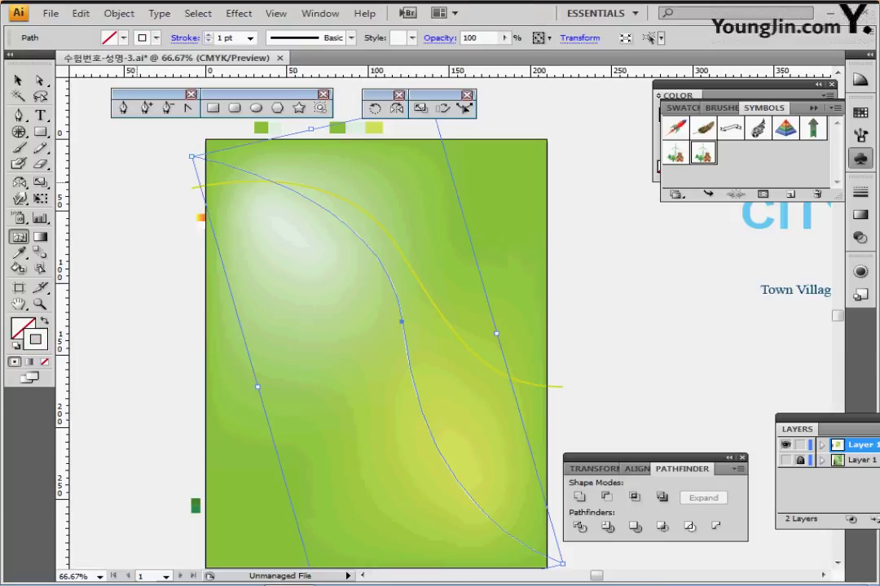
key(ctrl+shift+b)
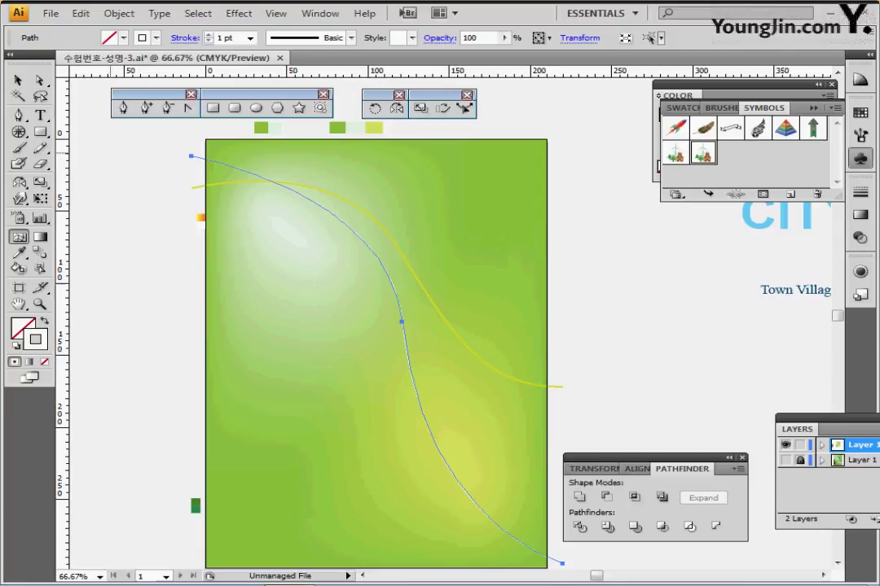
ctrl+click(608, 405)
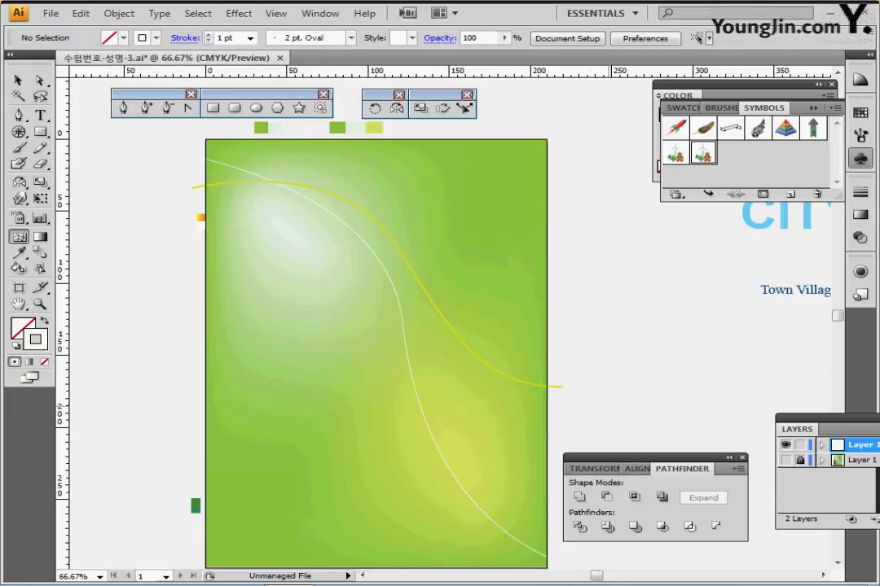
ctrl+click(560, 387)
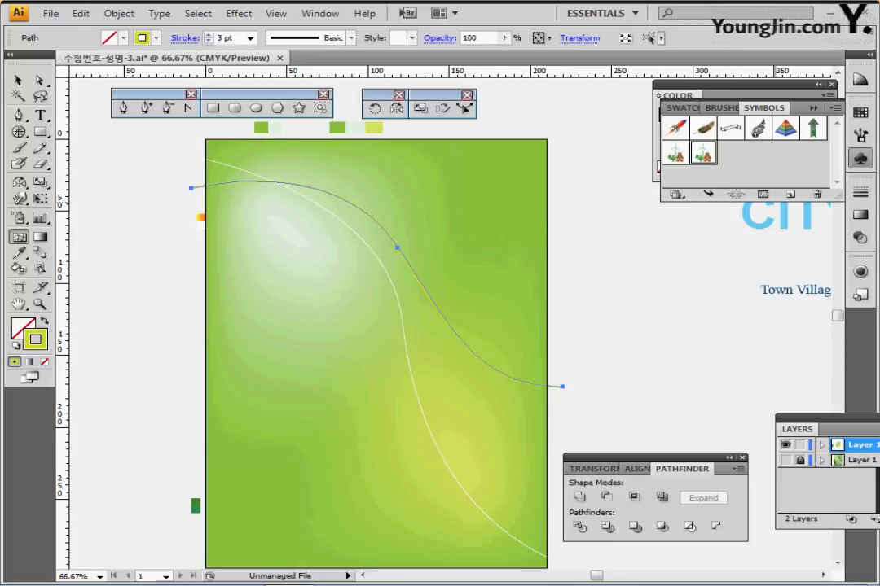
ctrl+click(613, 244)
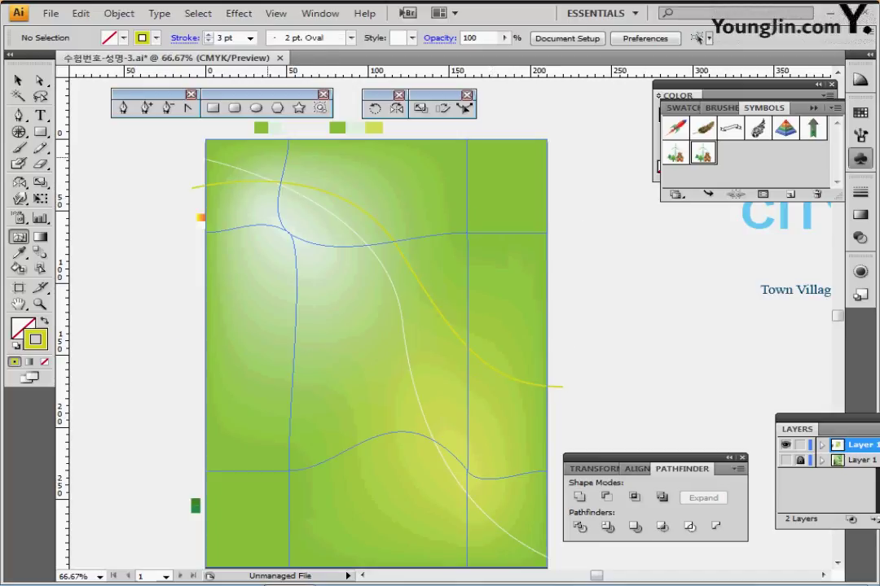
ctrl+click(238, 170)
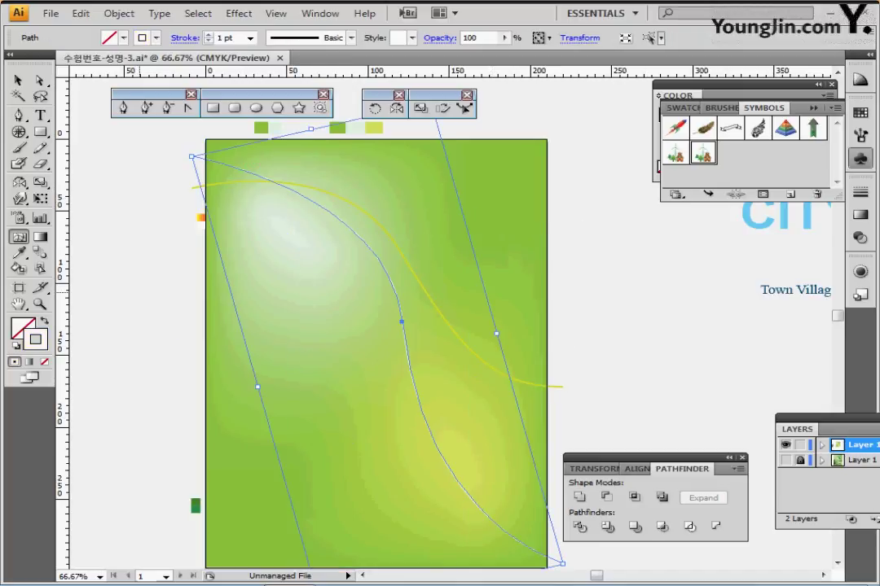
ctrl+shift+click(198, 187)
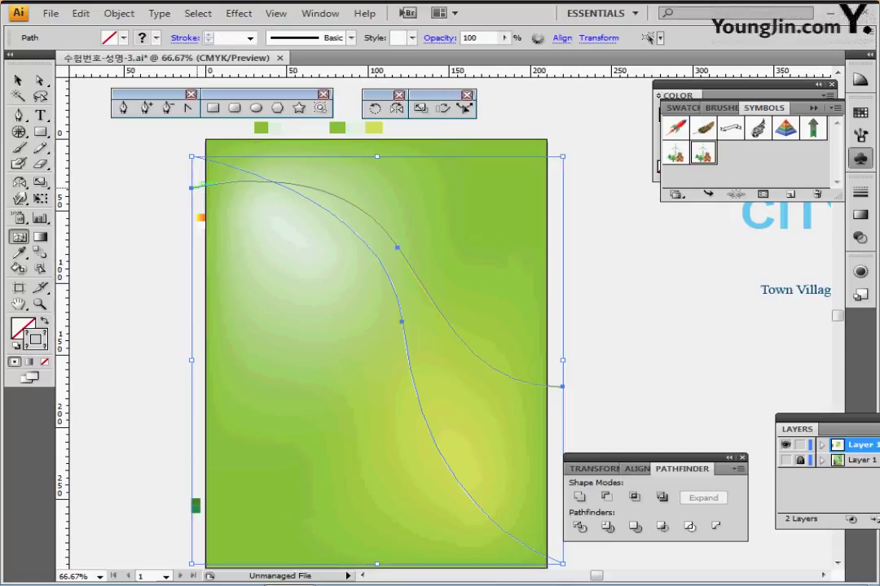
click(118, 13)
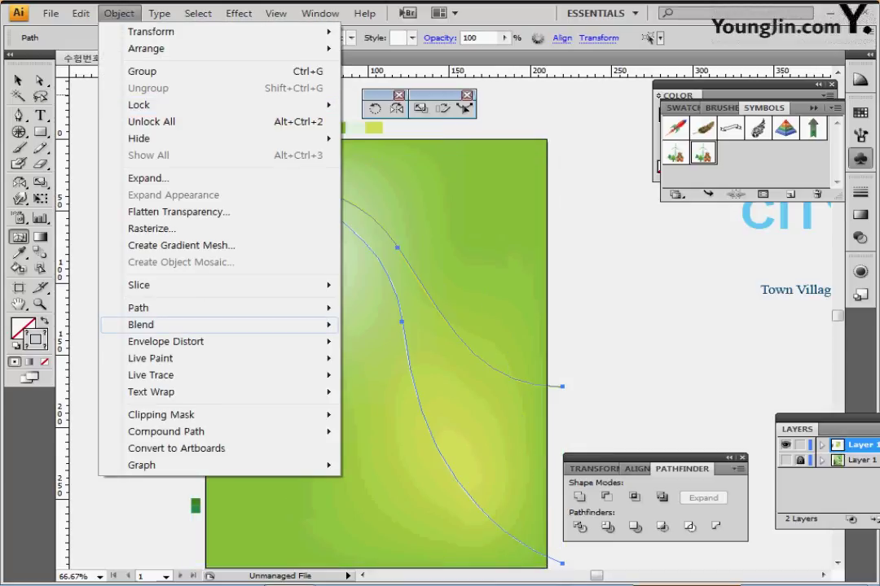
mouse_move(245, 324)
click(378, 325)
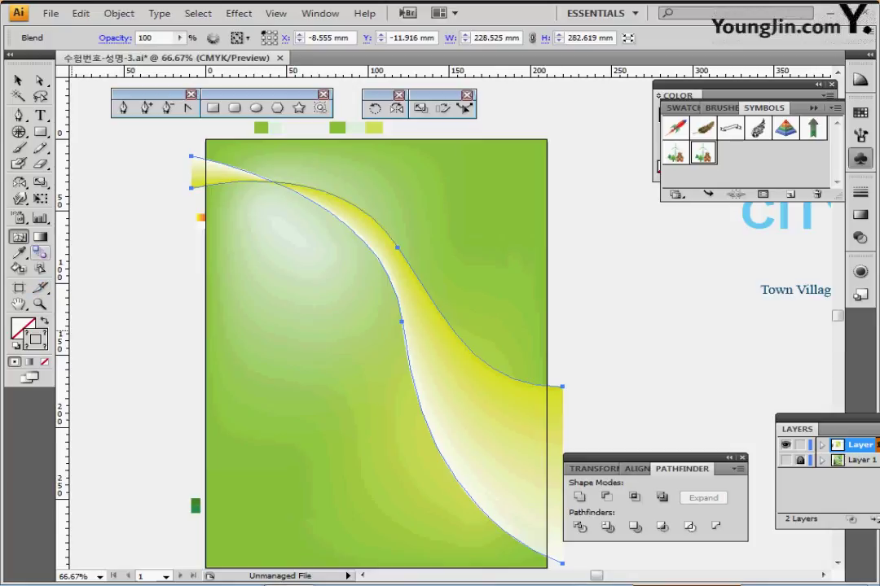
- Set the blend's spacing to 15 specified steps, then deselect it and save the document
double_click(40, 253)
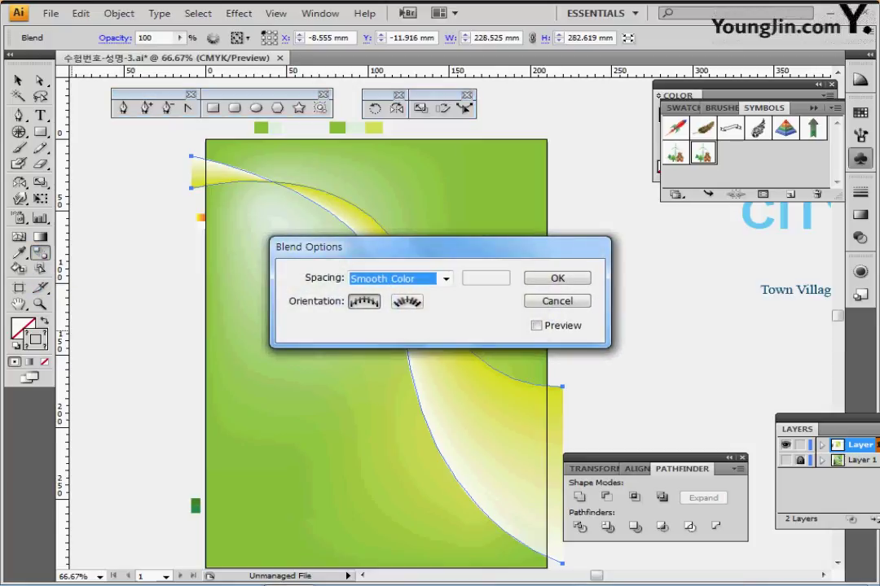
click(446, 279)
click(388, 308)
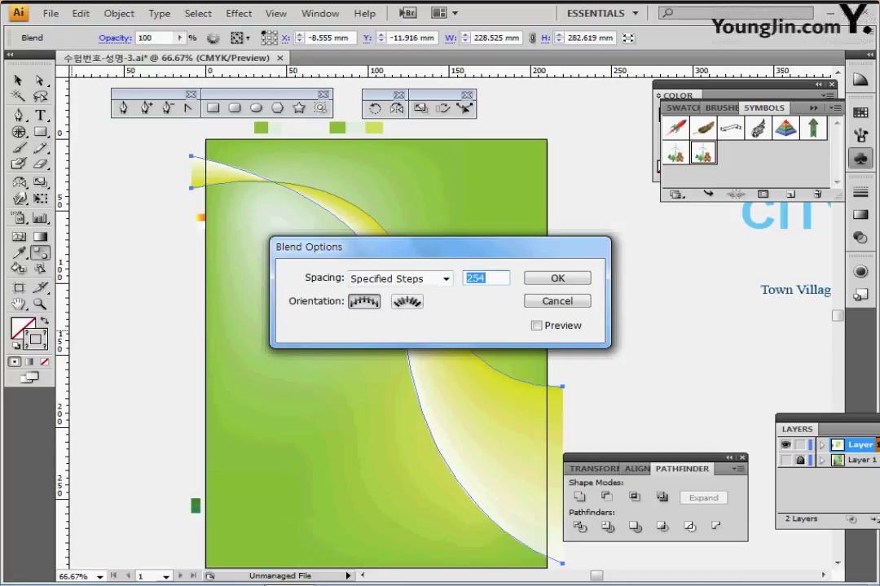
text(15)
key(Return)
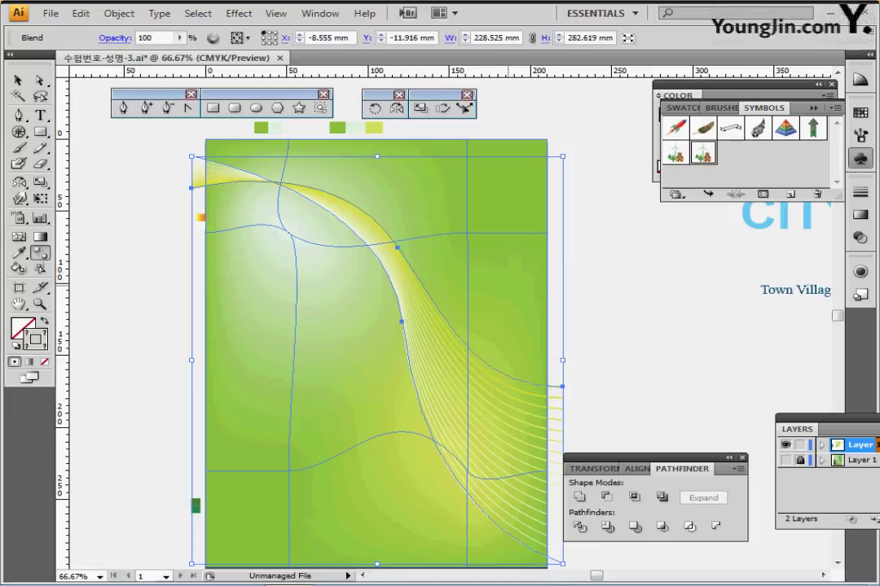
key(ctrl+shift+a)
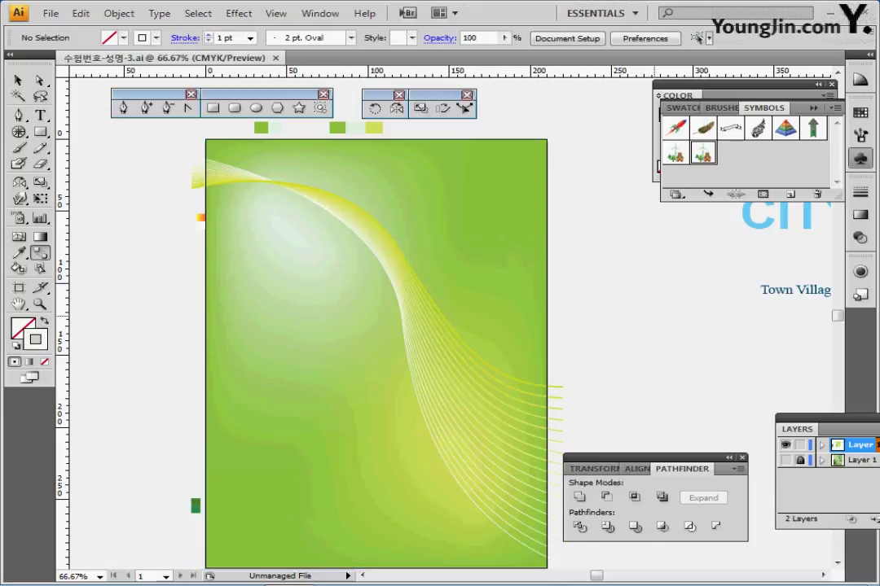
- Examine the line blend and the gradient-mesh background by selecting each of them in turn
drag(399, 290, 412, 291)
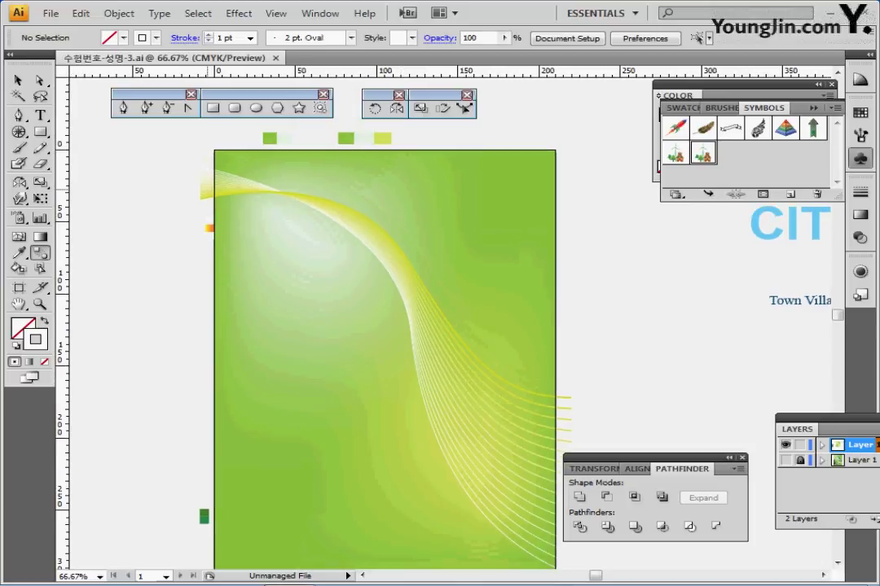
drag(173, 159, 220, 190)
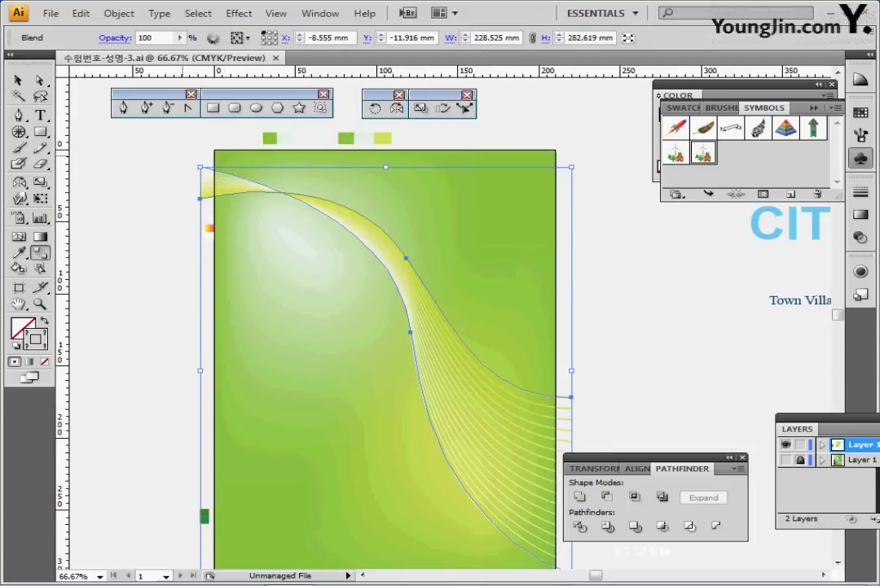
drag(182, 157, 237, 193)
key(ctrl+2)
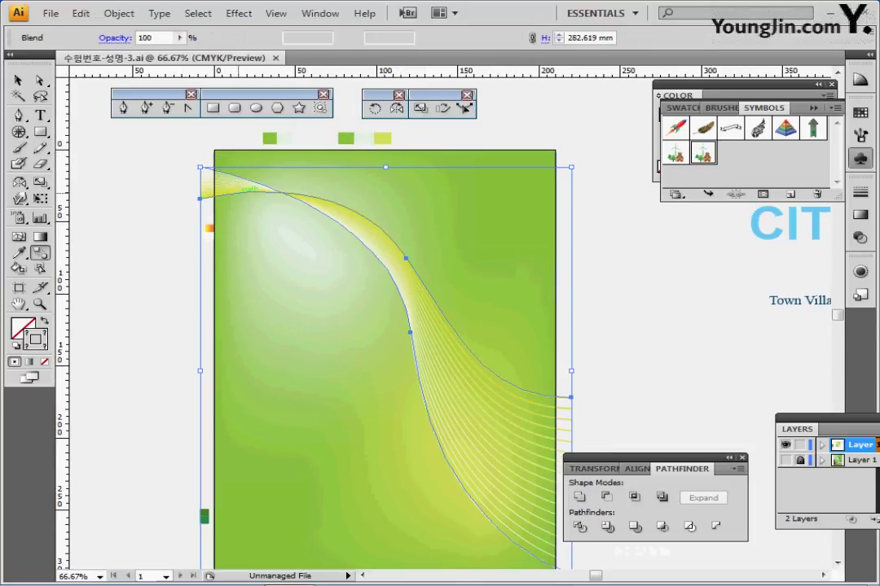
ctrl+click(326, 260)
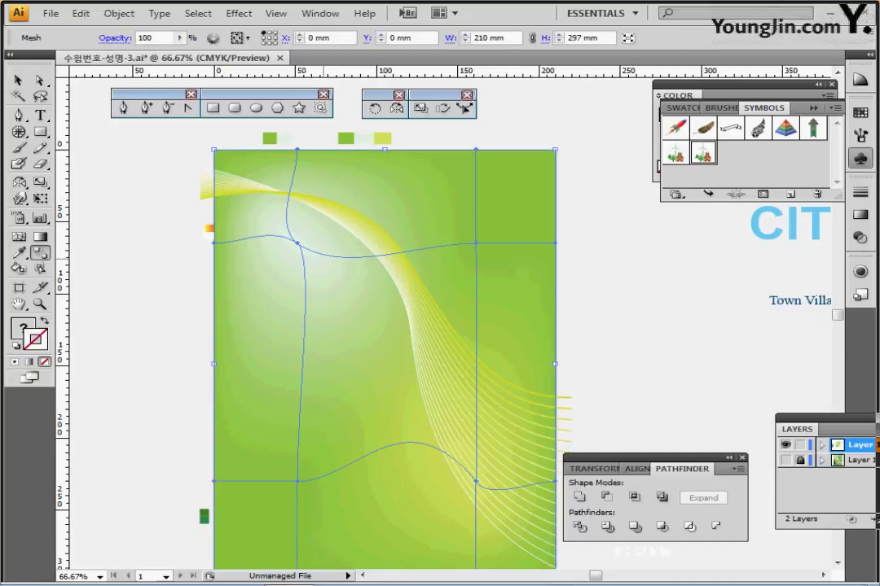
key(ctrl+shift+a)
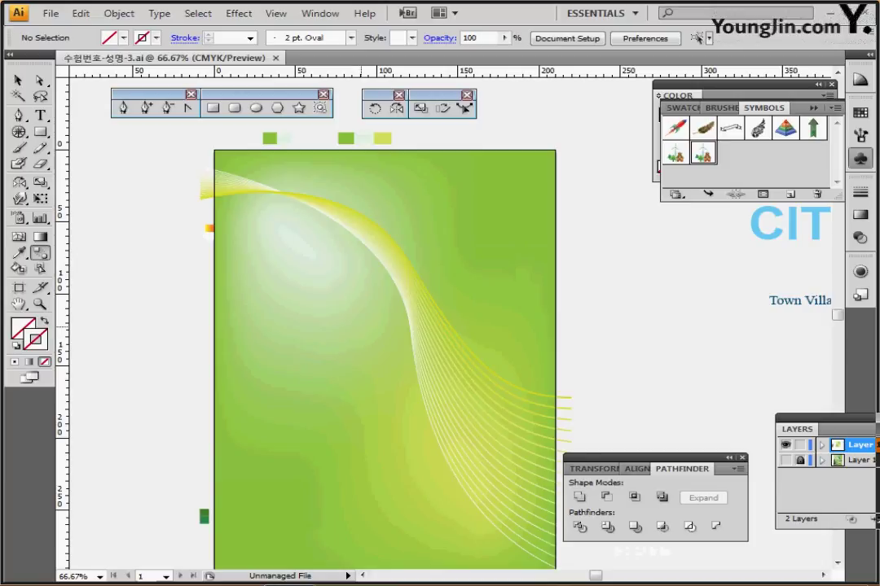
ctrl+click(369, 299)
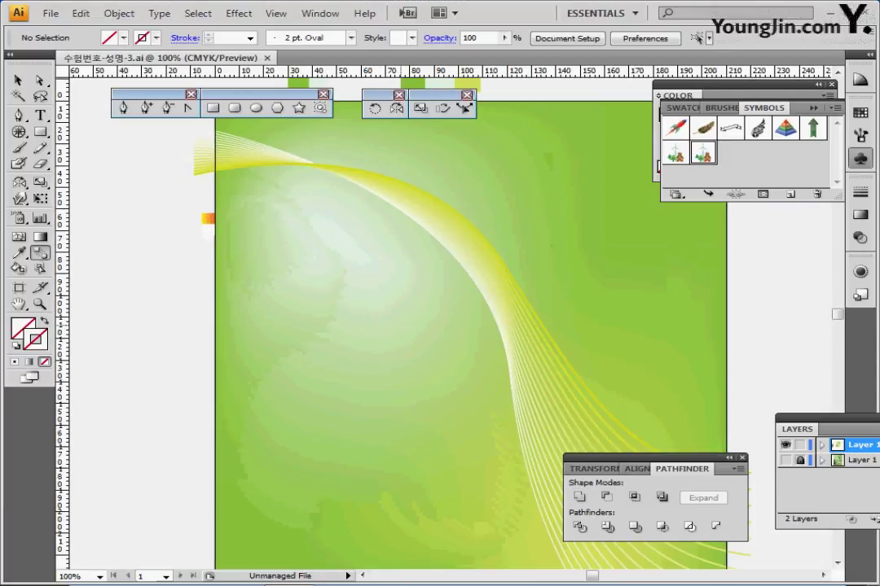
- Draw a 14-point star with radii of 20 mm and 12 mm on the empty pasteboard beside the page
drag(387, 292, 510, 263)
click(299, 107)
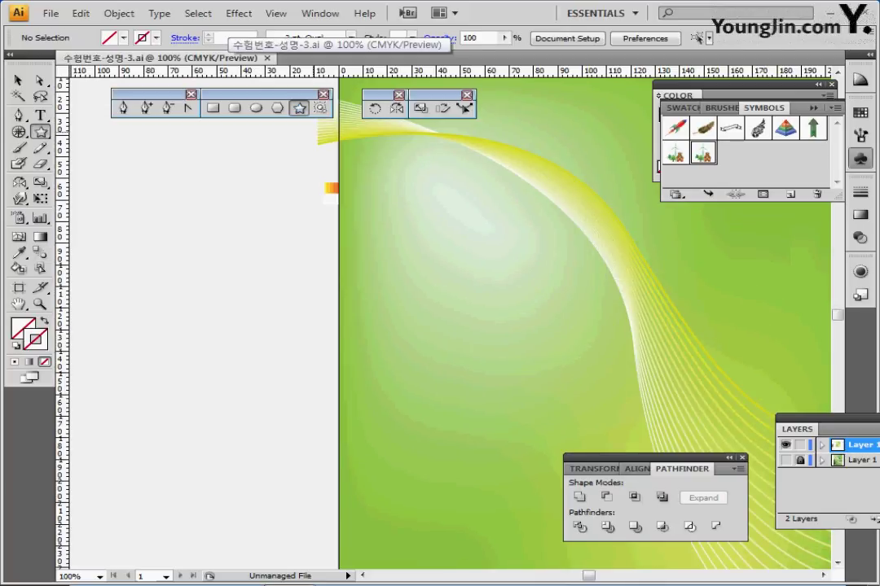
click(137, 229)
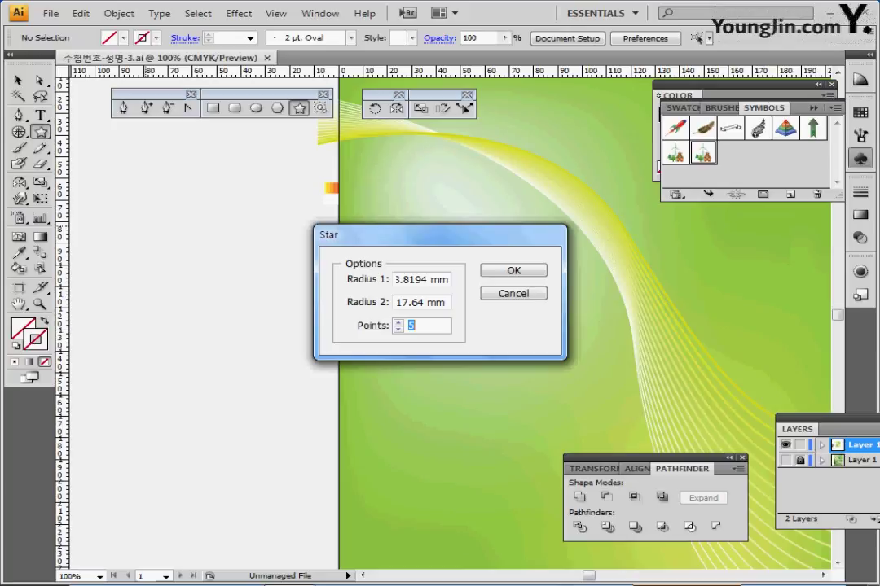
key(Tab)
key(Tab)
key(Tab)
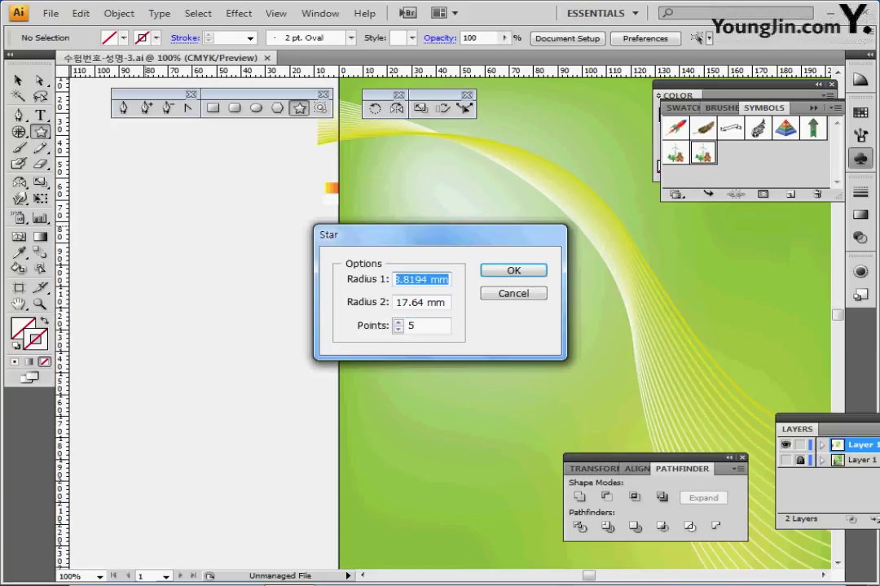
text(20)
key(Tab)
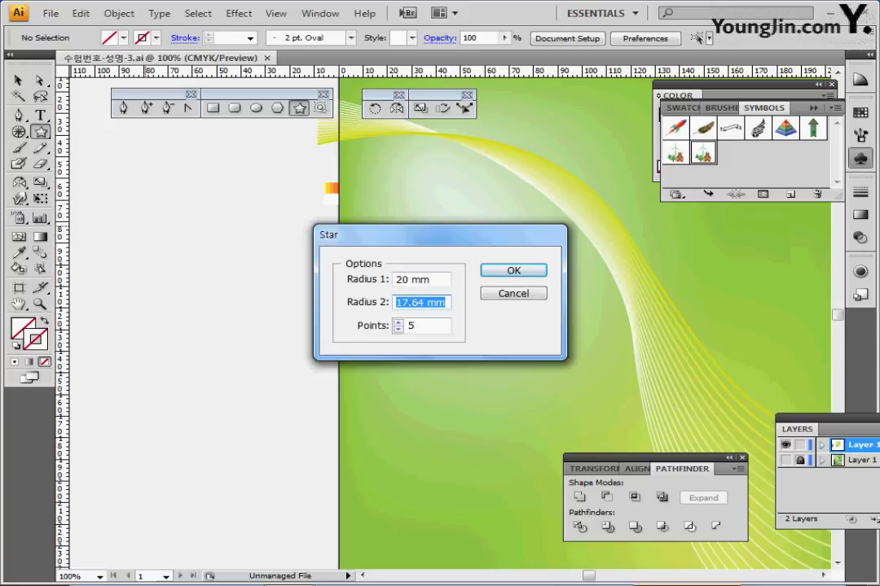
text(12)
key(Tab)
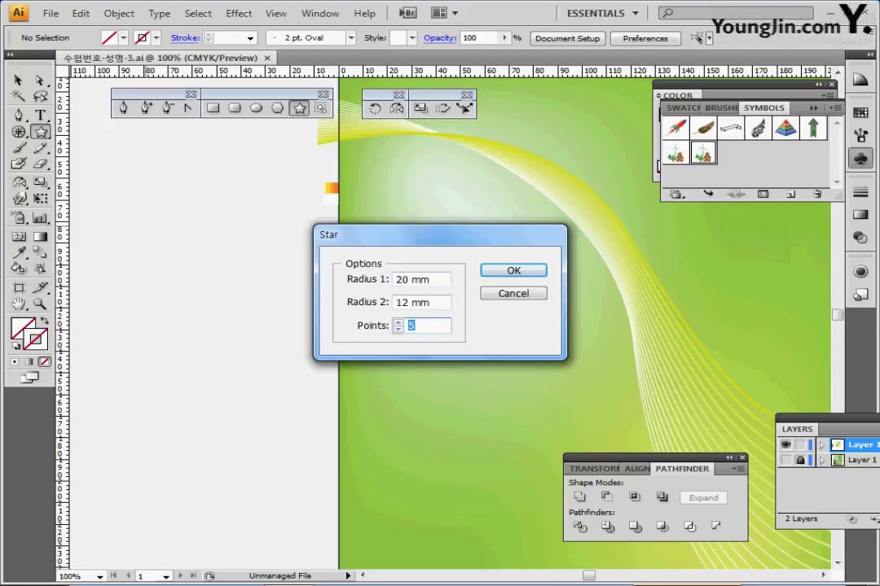
text(14)
key(Return)
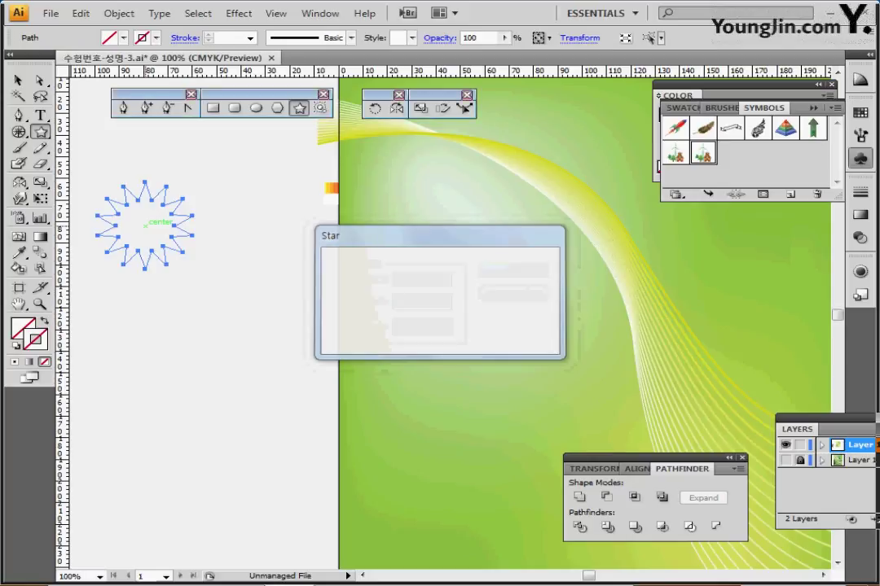
- Fill the star with the yellow-to-orange gradient sampled from the swatch at the page edge, and check the gradient's two stop colours
key(i)
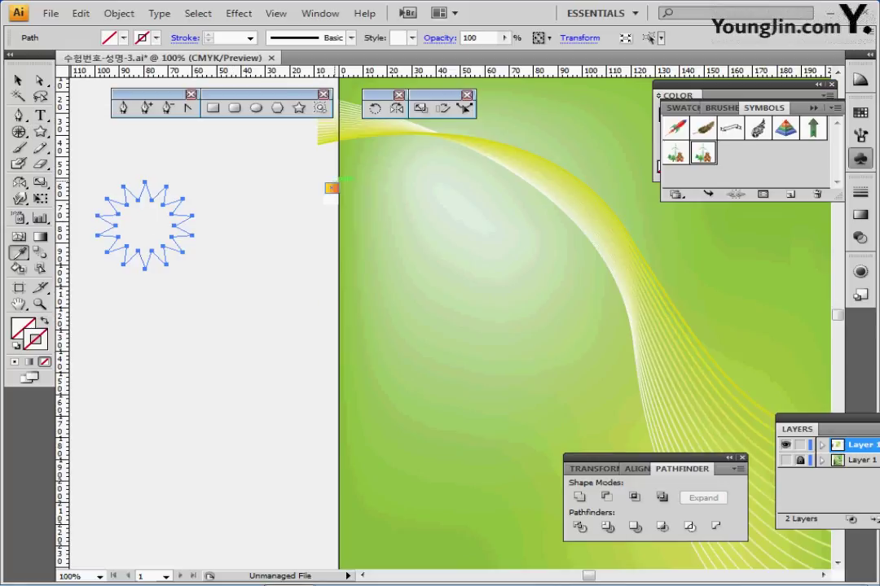
click(331, 188)
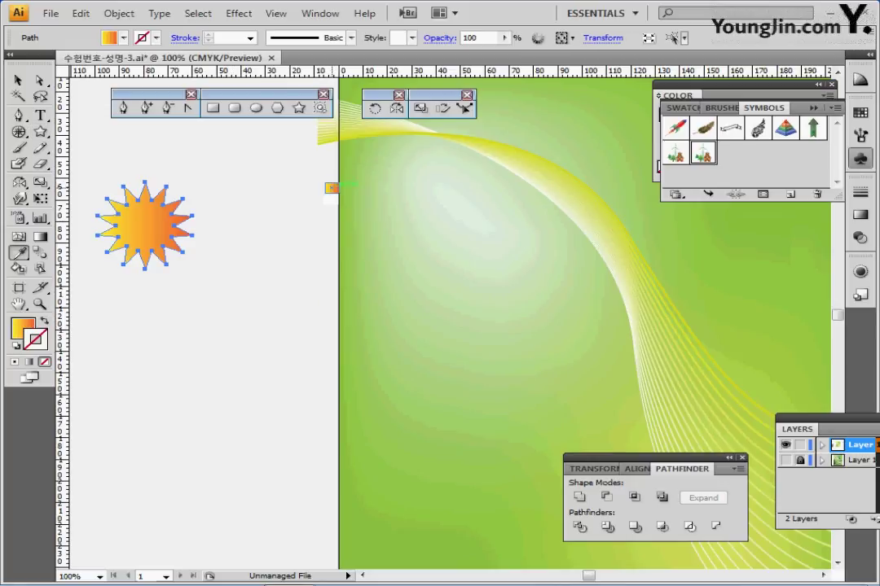
drag(218, 260, 293, 257)
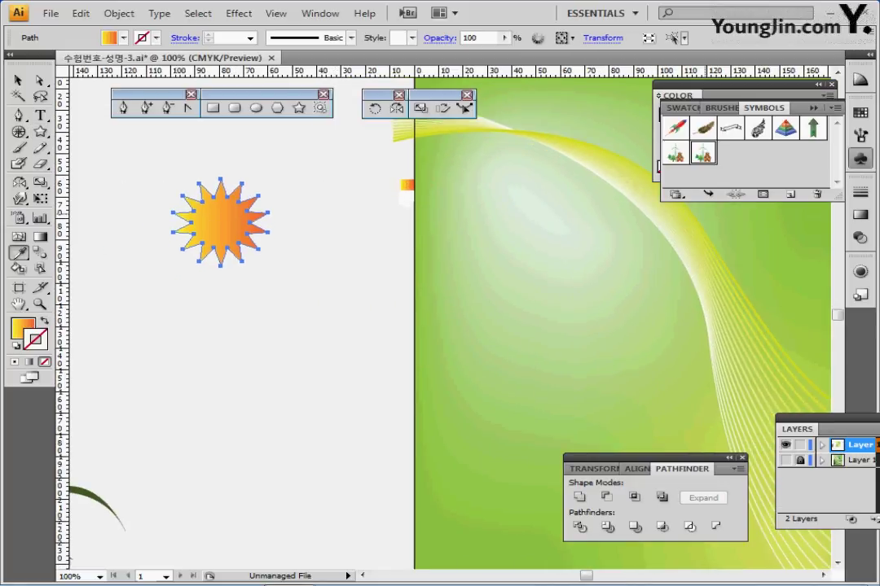
click(860, 216)
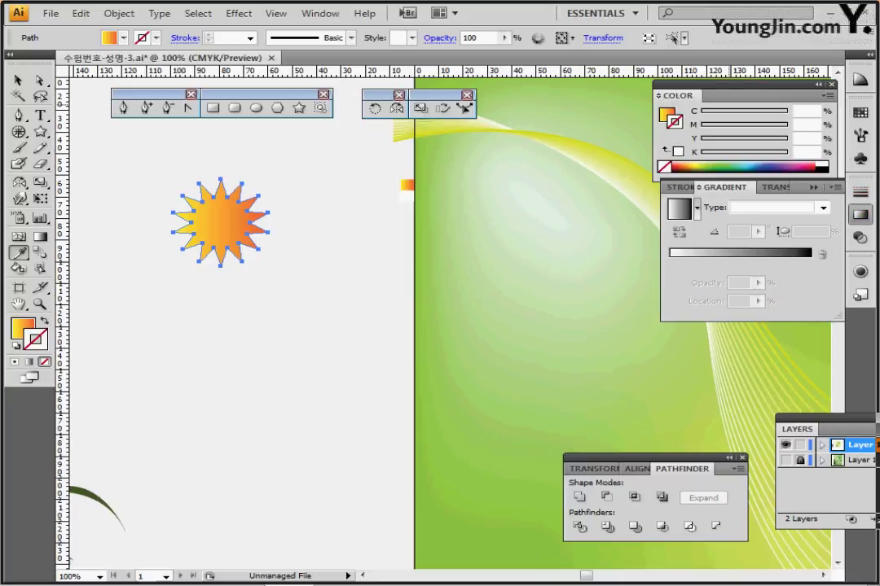
click(666, 114)
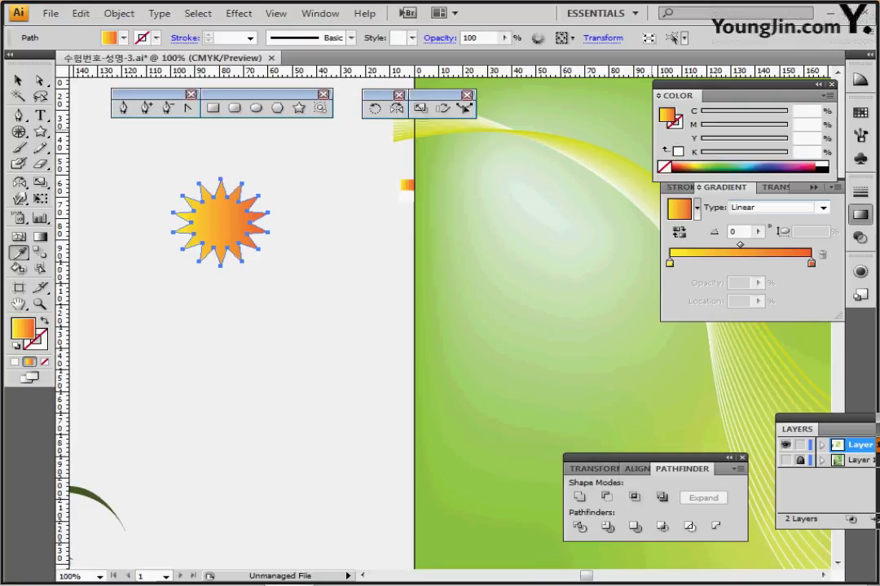
click(669, 263)
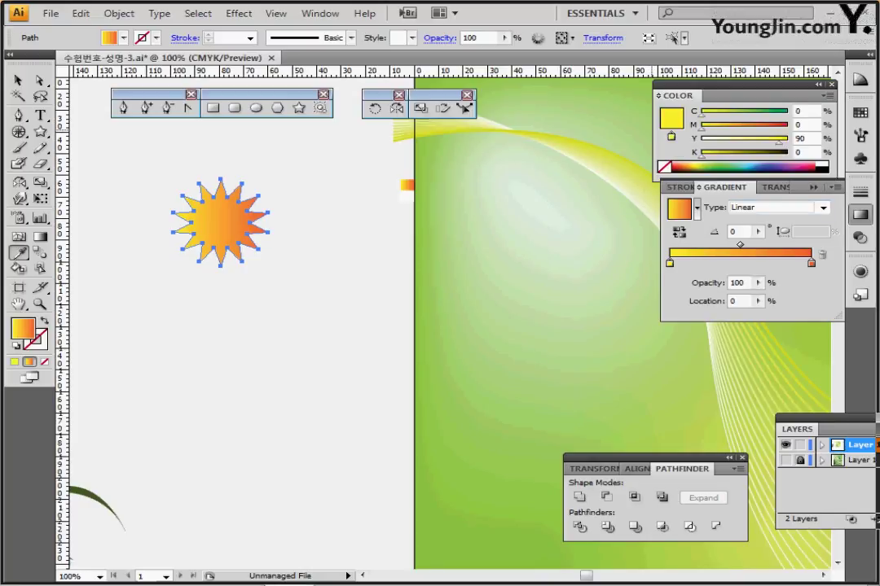
click(811, 263)
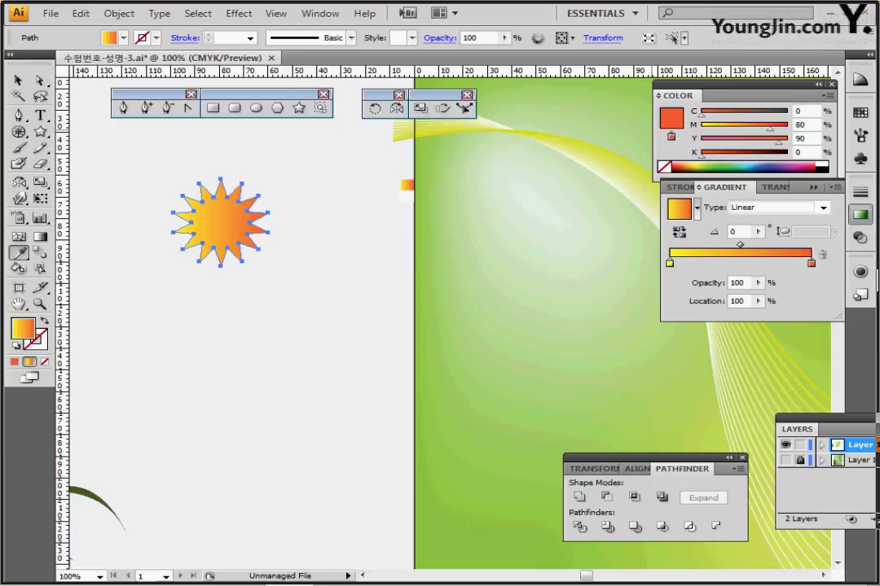
click(860, 215)
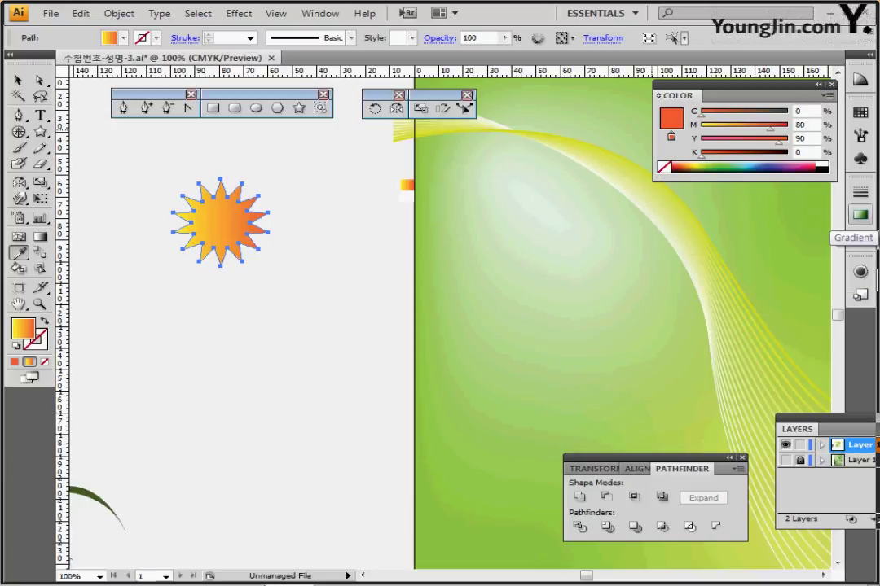
- Draw a circle about 24 mm in diameter from the star's centre, reaching the inner corners of its rays
key(ctrl)
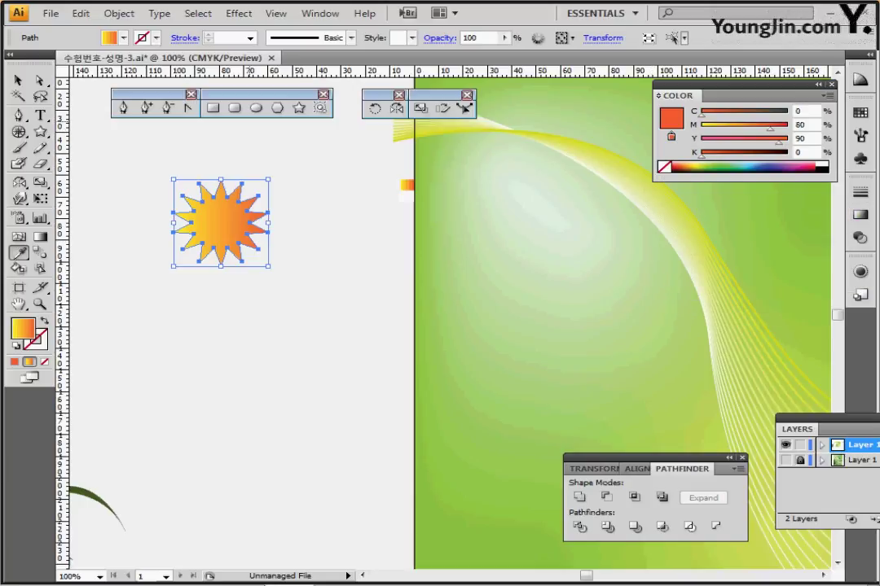
click(255, 108)
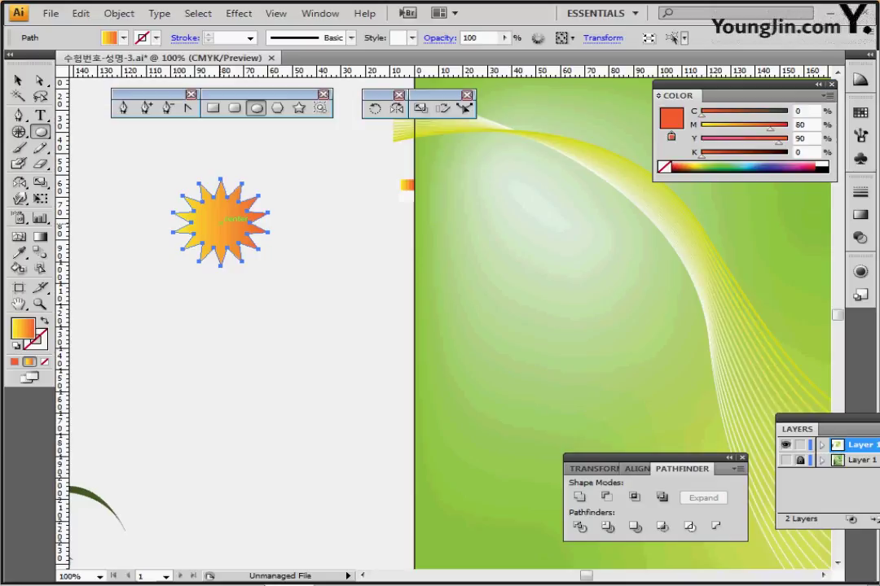
drag(220, 220, 248, 244)
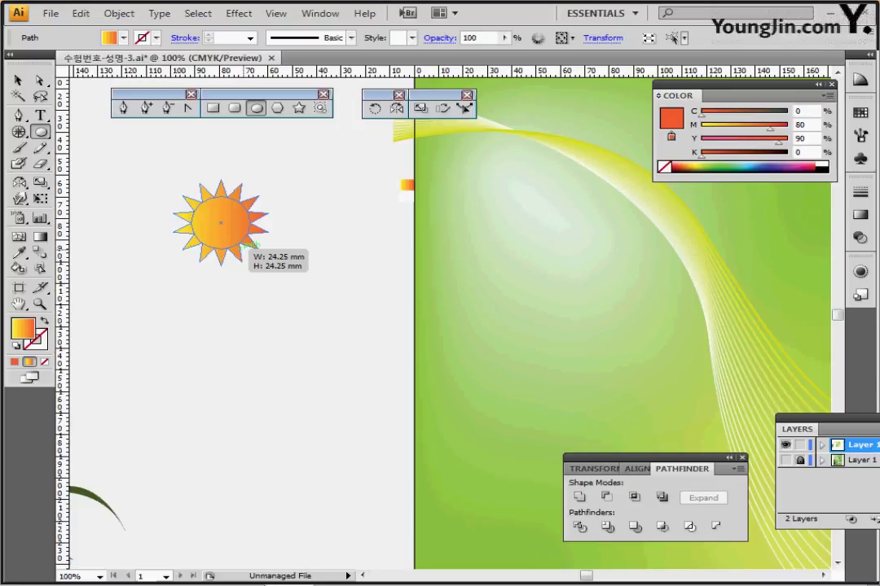
drag(248, 245, 248, 244)
- Make a copy of the circle scaled uniformly to 85% about its centre
ctrl+click(242, 238)
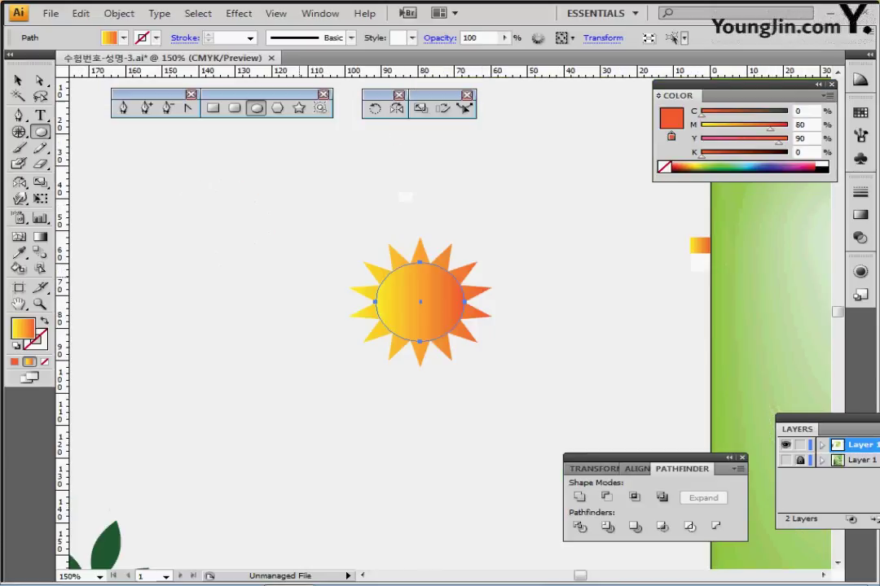
ctrl+click(461, 319)
key(ctrl+=)
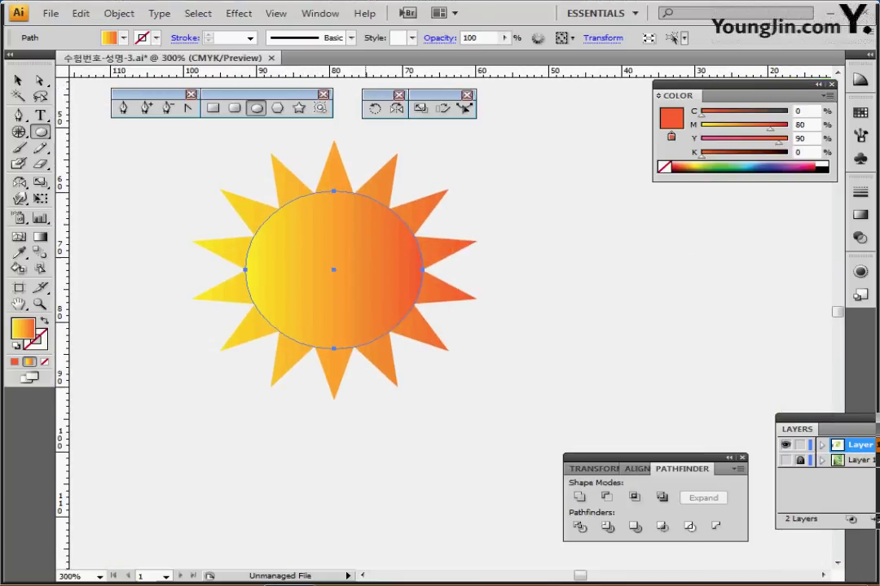
drag(288, 287, 273, 305)
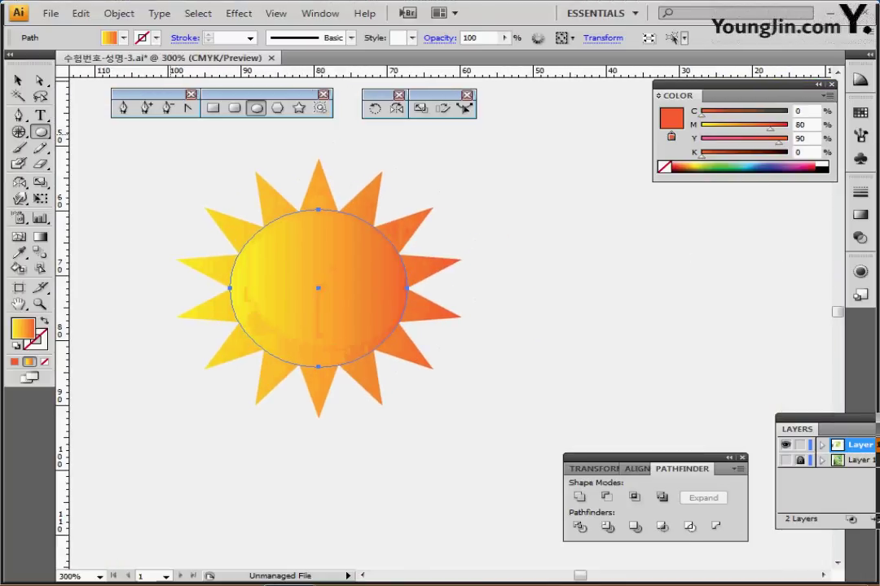
double_click(420, 108)
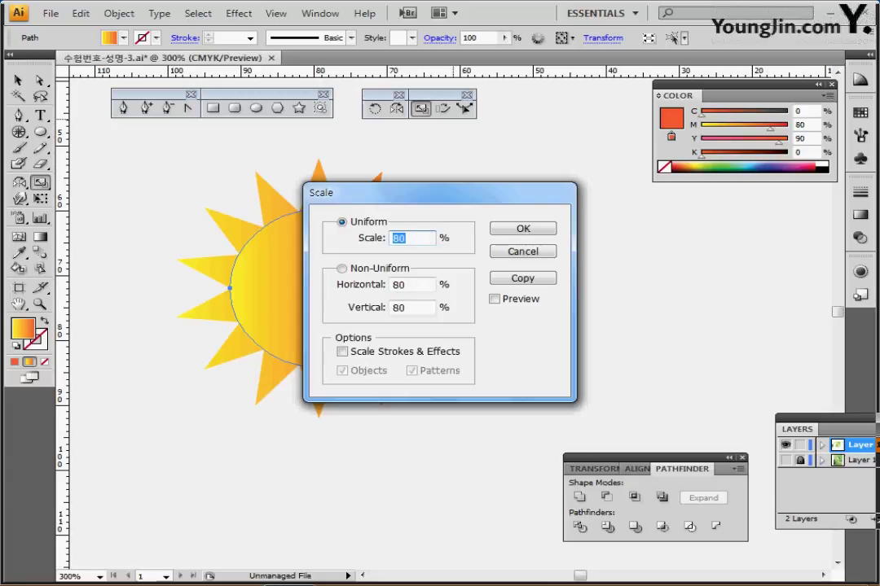
text(85)
click(522, 278)
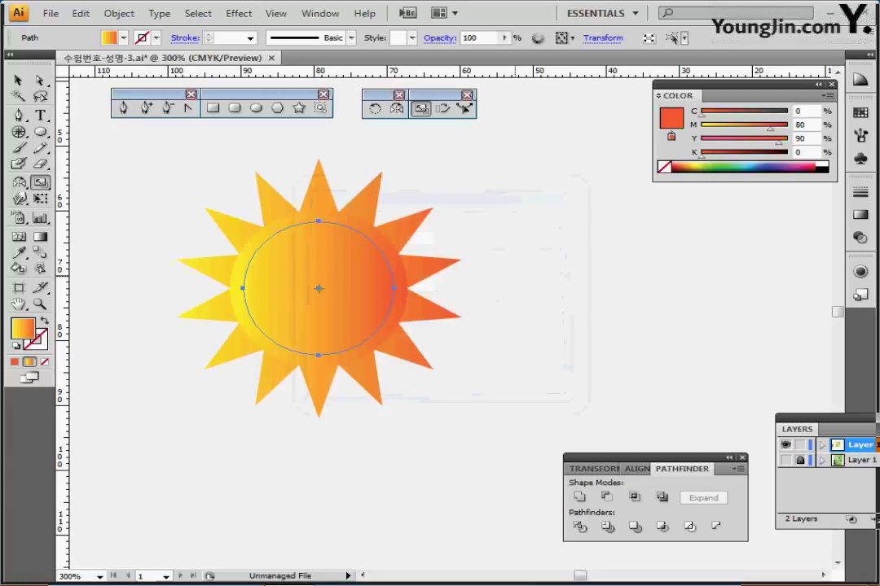
- Select the star together with the larger circle and subtract the circle from the star, keeping the smaller circle inside
key(ctrl)
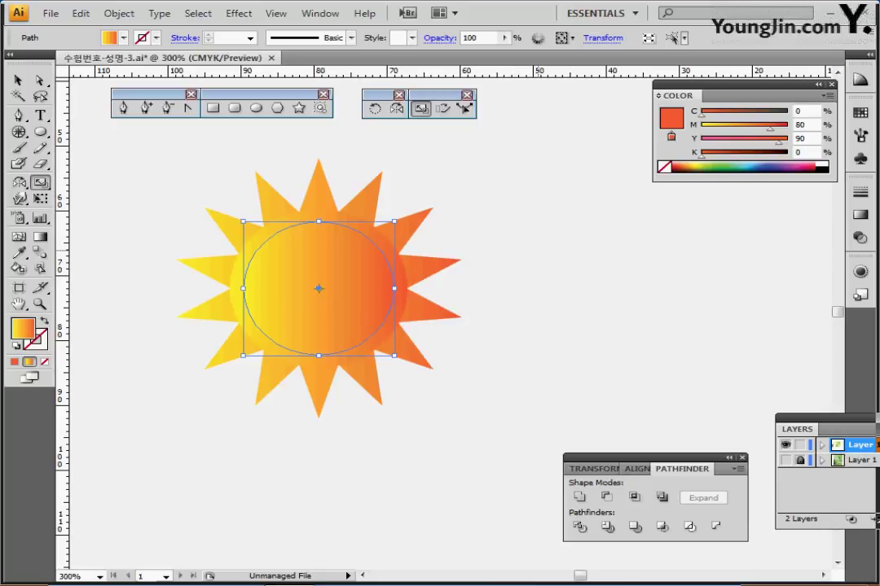
drag(301, 152, 339, 216)
key(ctrl+shift+b)
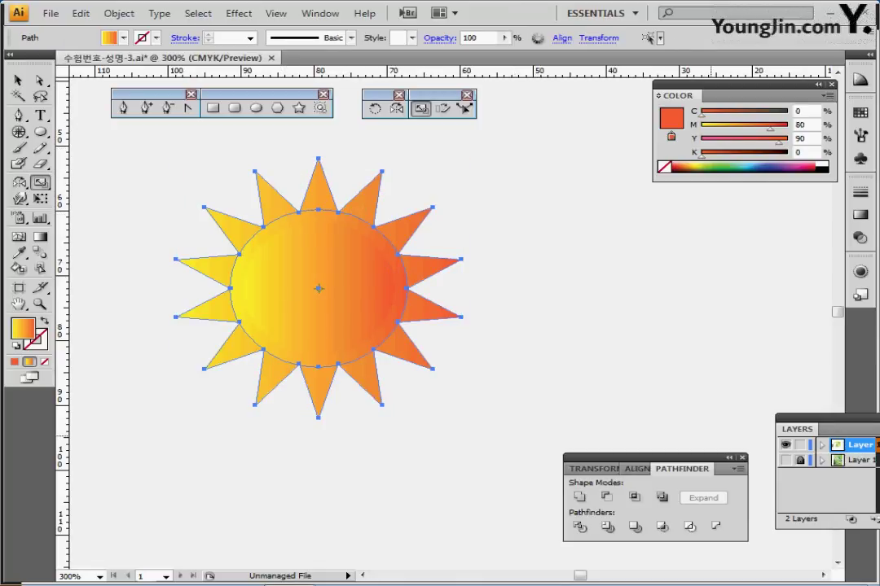
click(606, 497)
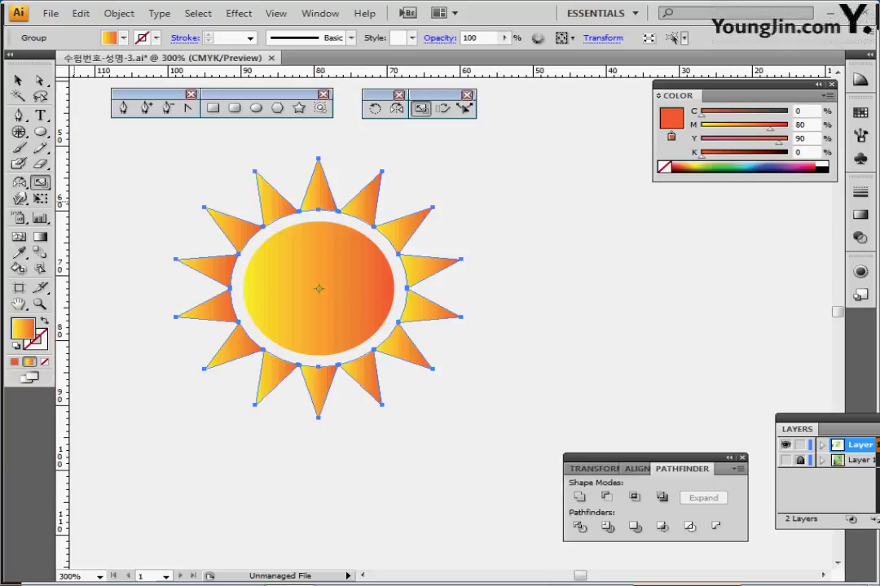
- Run one continuous gradient across all the sun's rays, from yellow at the upper right to red-orange at the lower left, then deselect and save
key(g)
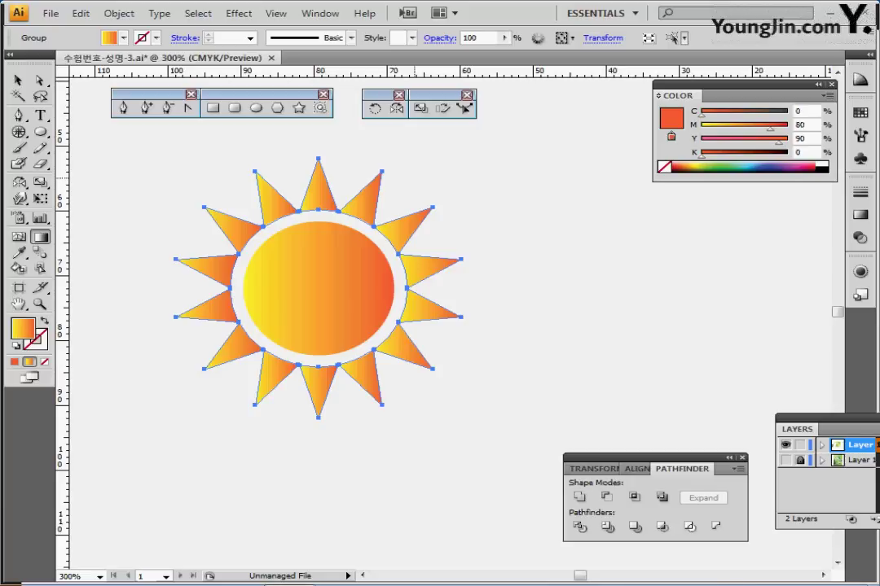
drag(412, 178, 254, 383)
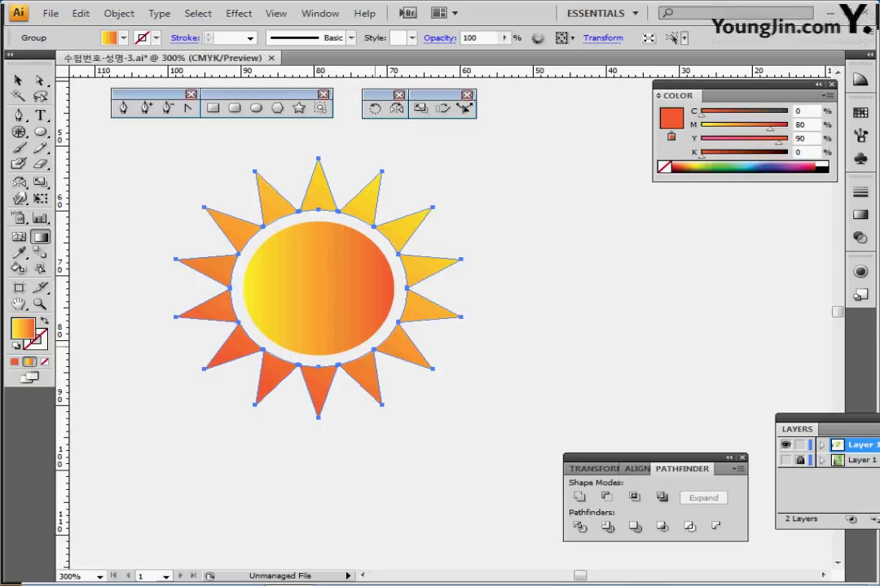
key(ctrl)
key(ctrl+shift+a)
key(ctrl+s)
key(ctrl+minus)
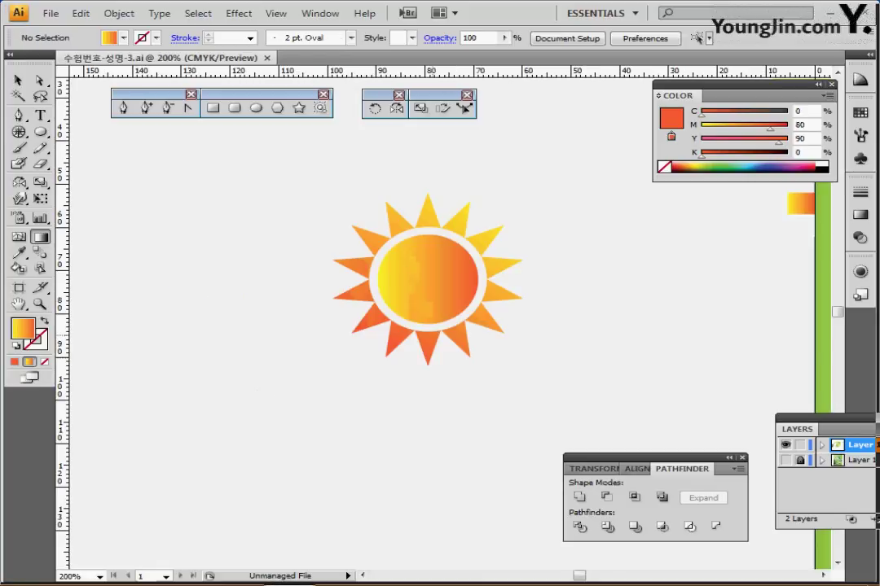
key(ctrl+minus)
drag(456, 299, 329, 276)
scroll(440, 317, right, 2)
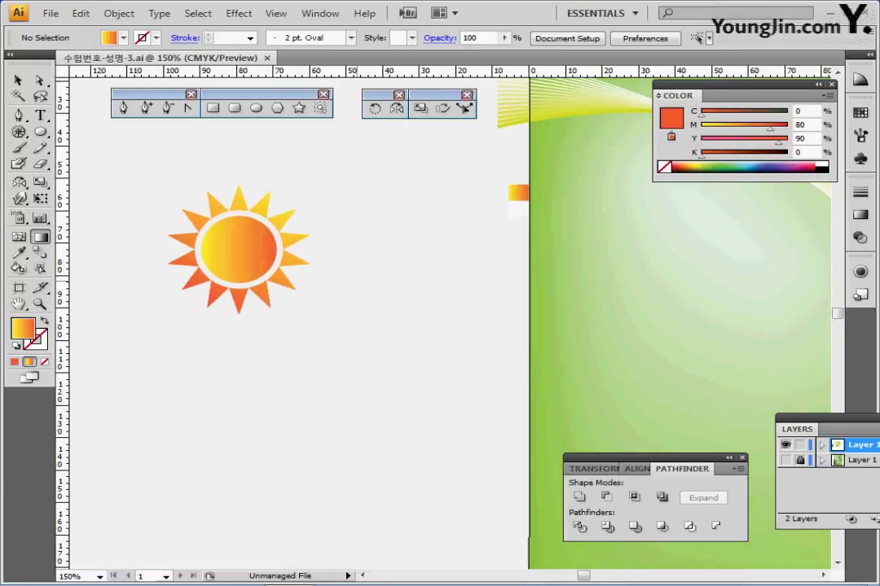
- In outline view, draw an ellipse with default fill and stroke fitting the lower-left lobe of the reference cloud beneath the sun
scroll(440, 318, right, 1)
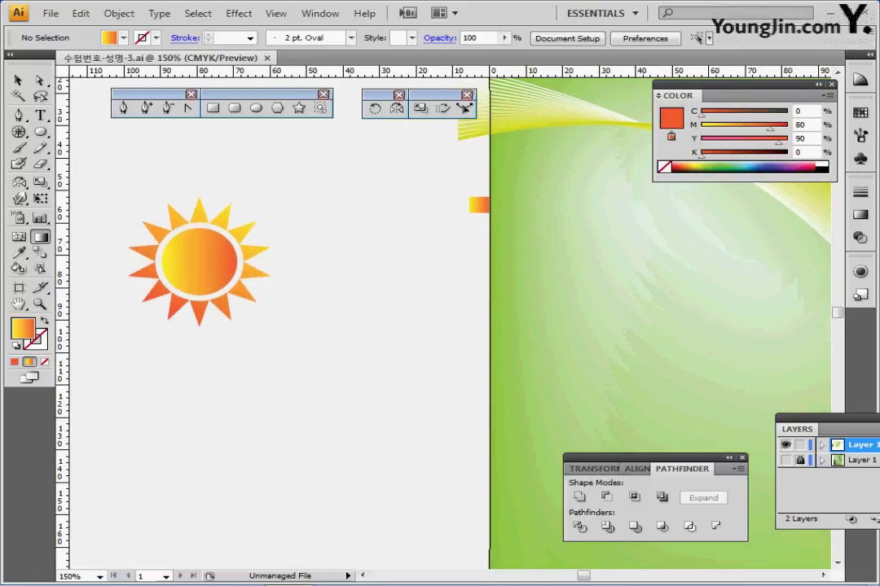
key(ctrl+y)
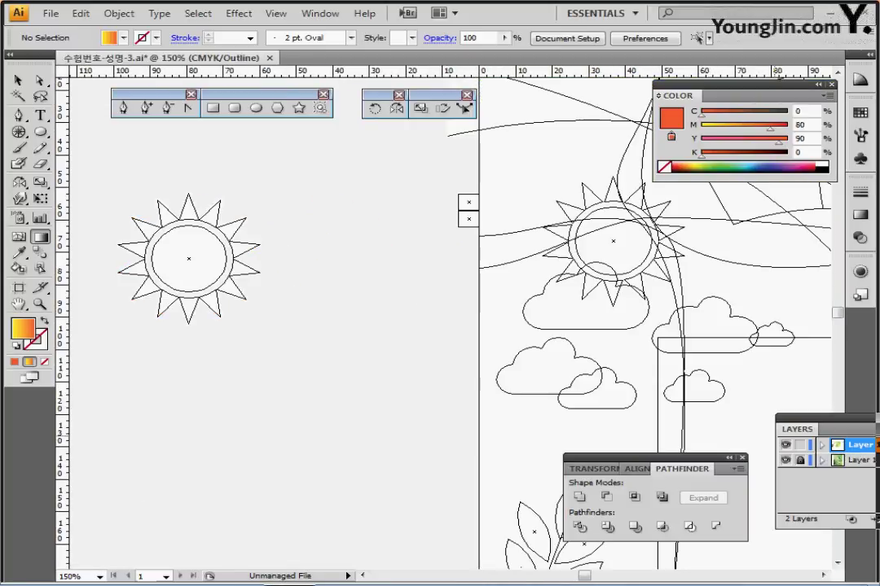
key(ctrl+plus)
key(ctrl+plus)
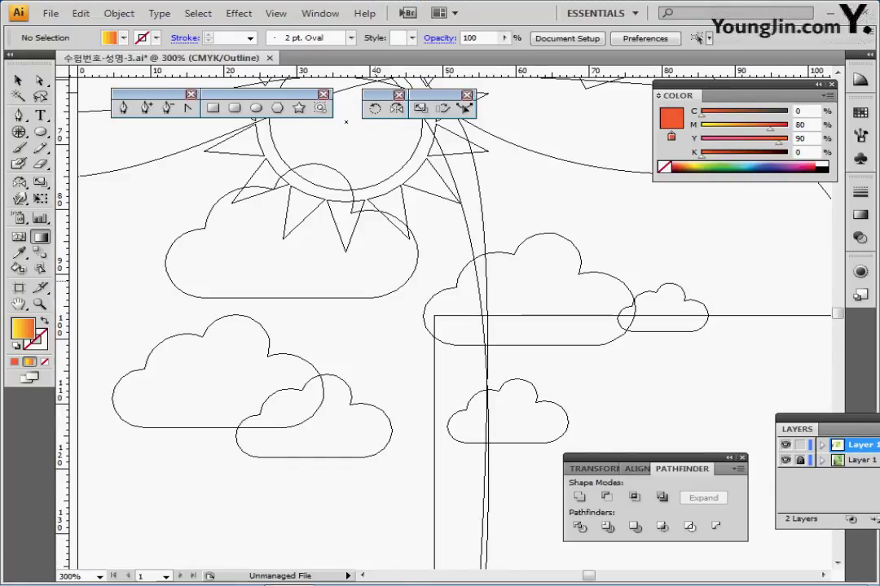
drag(375, 302, 509, 318)
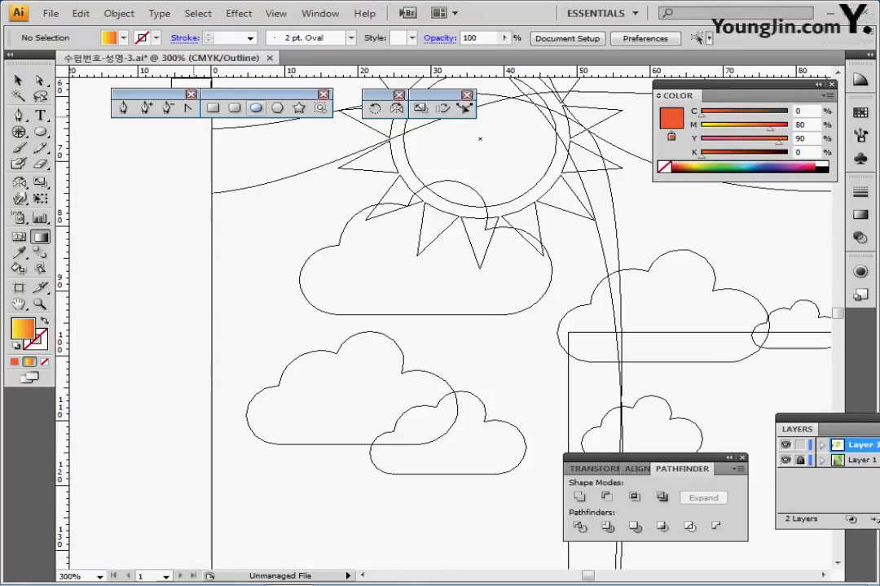
click(256, 108)
key(d)
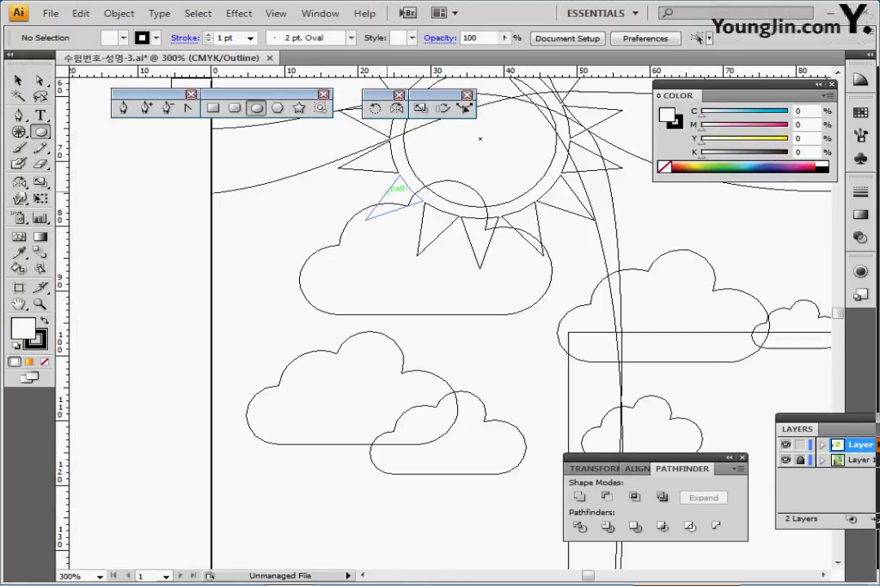
drag(293, 246, 360, 307)
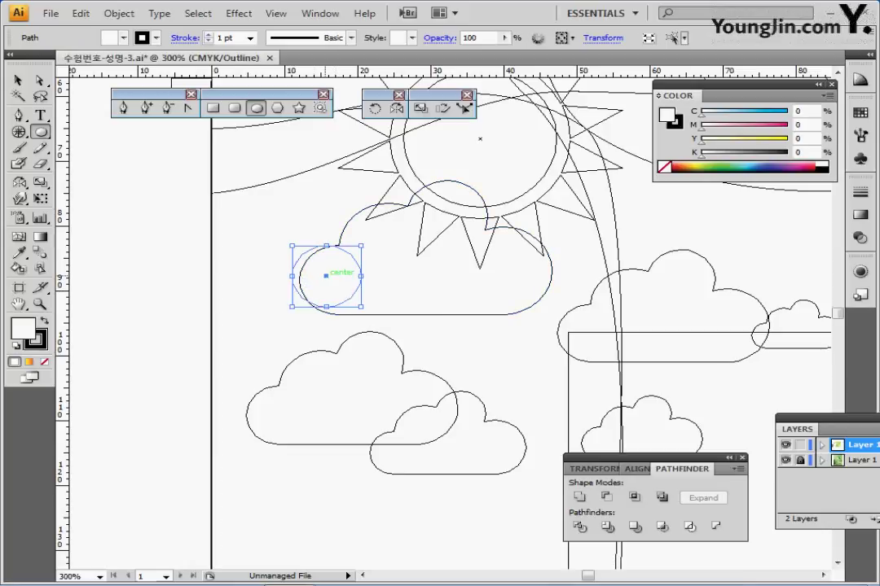
drag(323, 276, 331, 280)
drag(368, 251, 372, 244)
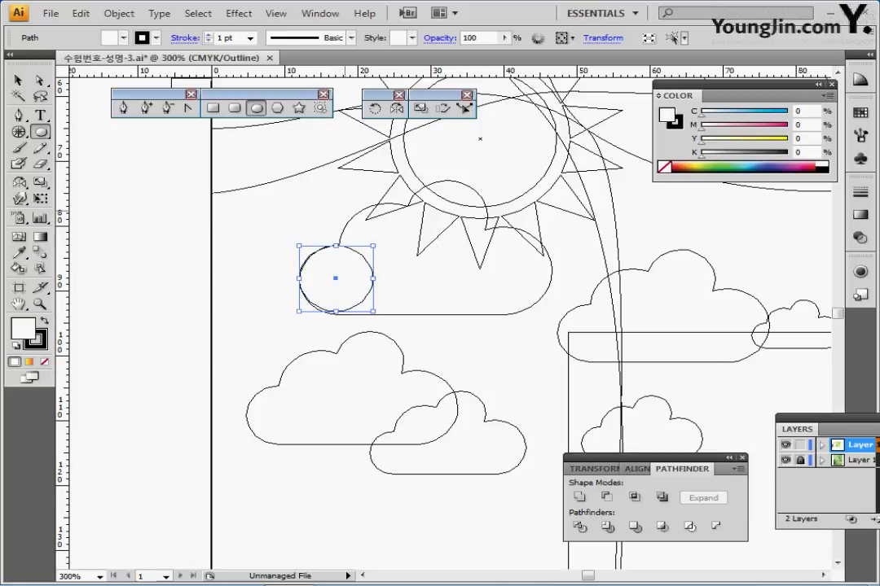
- Draw three more ellipses fitting the large left, upper and right lobes of the reference cloud beneath the sun
drag(336, 187, 449, 288)
mouse_move(391, 238)
mouse_down()
mouse_move(393, 252)
mouse_move(393, 245)
mouse_up()
drag(400, 177, 467, 253)
drag(443, 215, 449, 220)
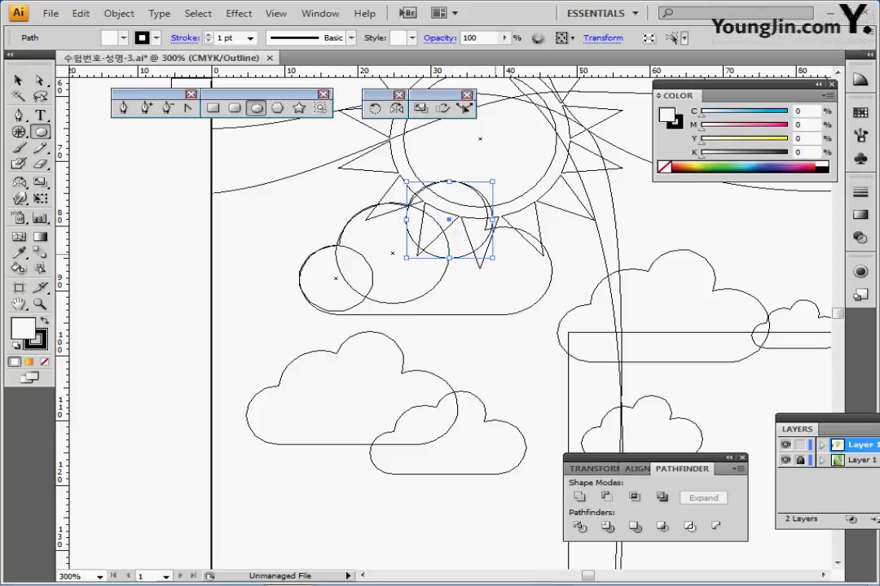
drag(405, 181, 488, 250)
drag(447, 225, 552, 312)
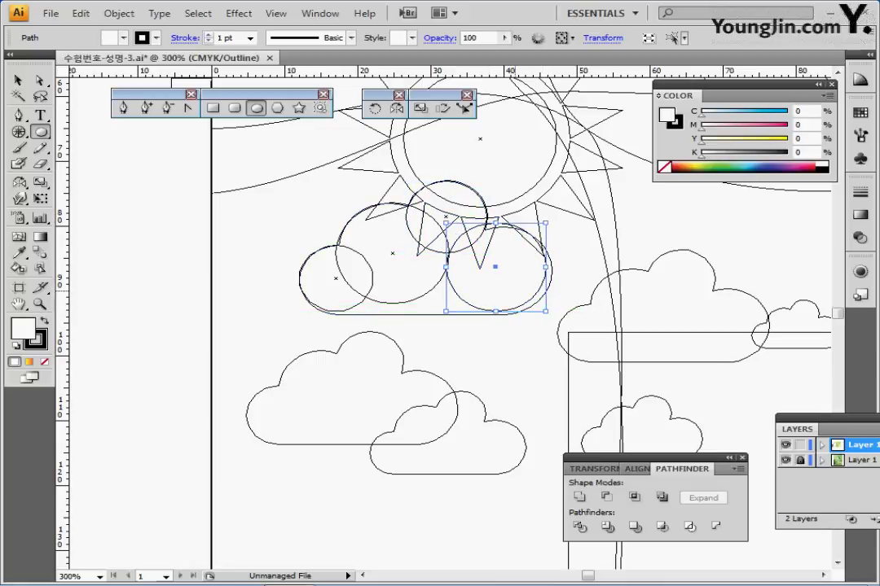
drag(495, 266, 501, 272)
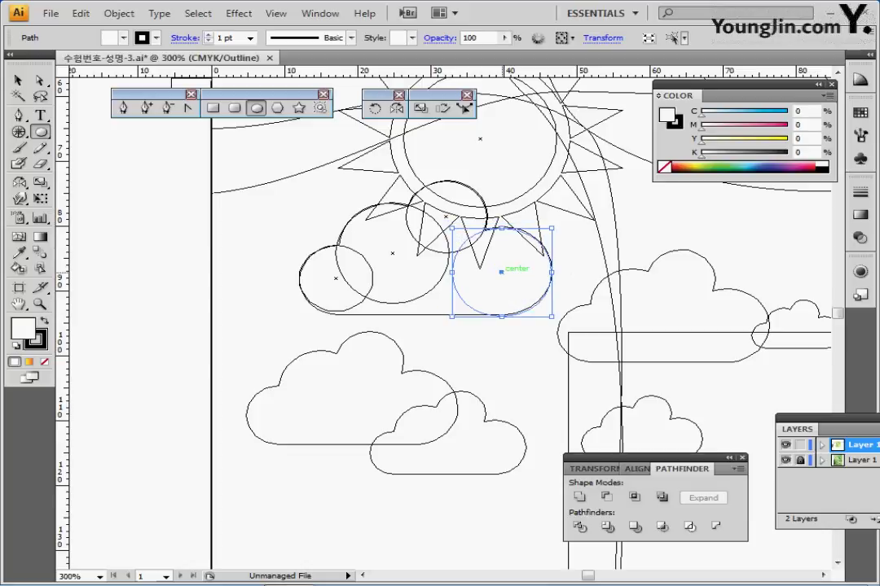
- Enlarge the cloud's leftmost ellipse slightly so it fits the reference lobe down to the cloud's base line
key(ctrl+shift+a)
ctrl+click(357, 305)
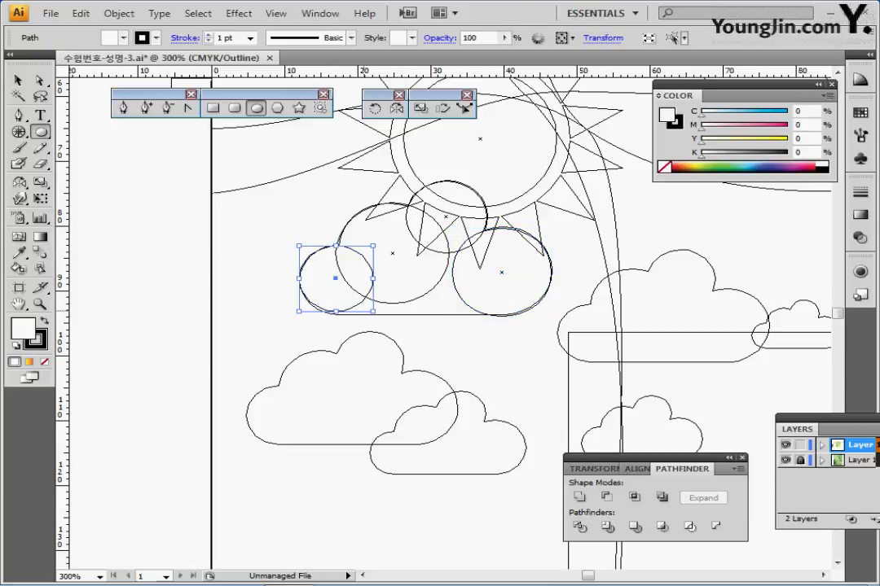
drag(372, 312, 376, 314)
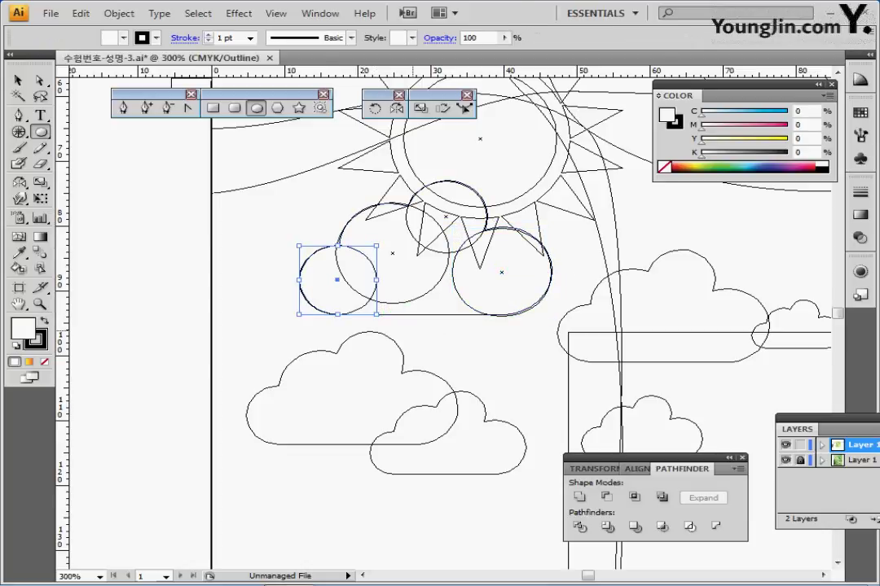
key(ctrl+shift+a)
- Draw a rectangle filling the cloud's base between the outer ellipses and extend its upper edge into the middle ellipses
click(212, 107)
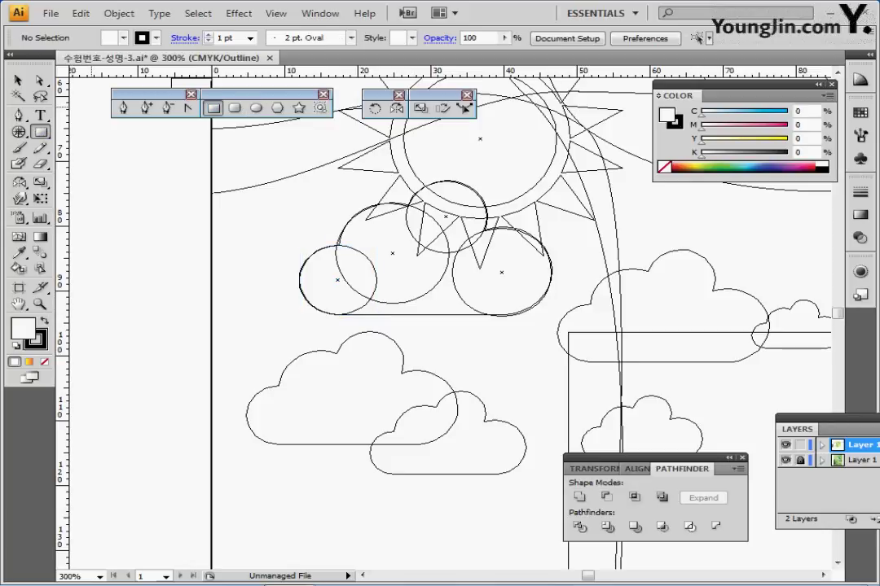
drag(330, 262, 507, 315)
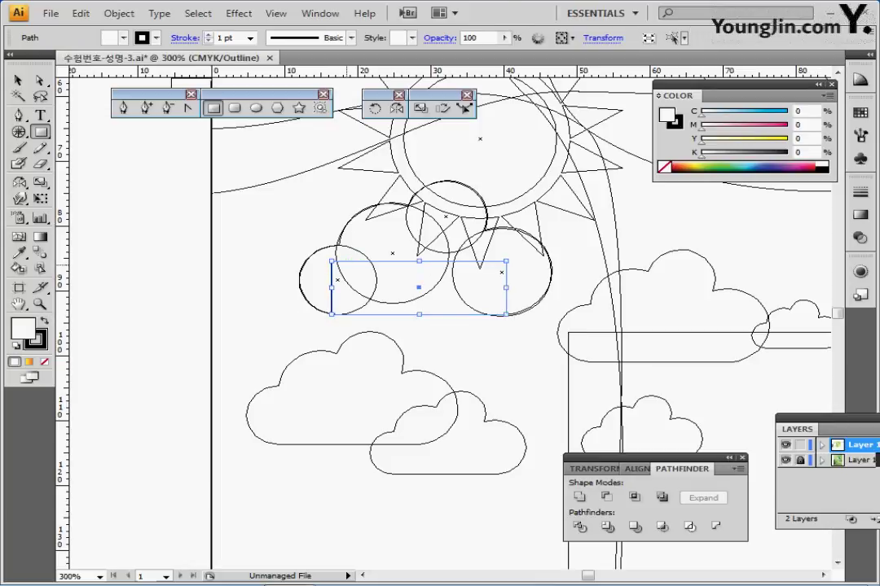
drag(330, 262, 344, 261)
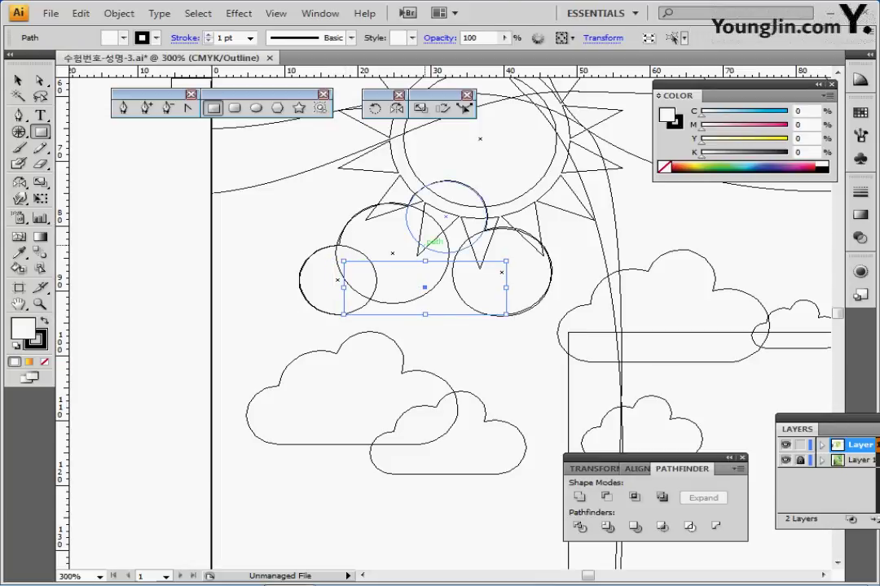
drag(425, 261, 425, 237)
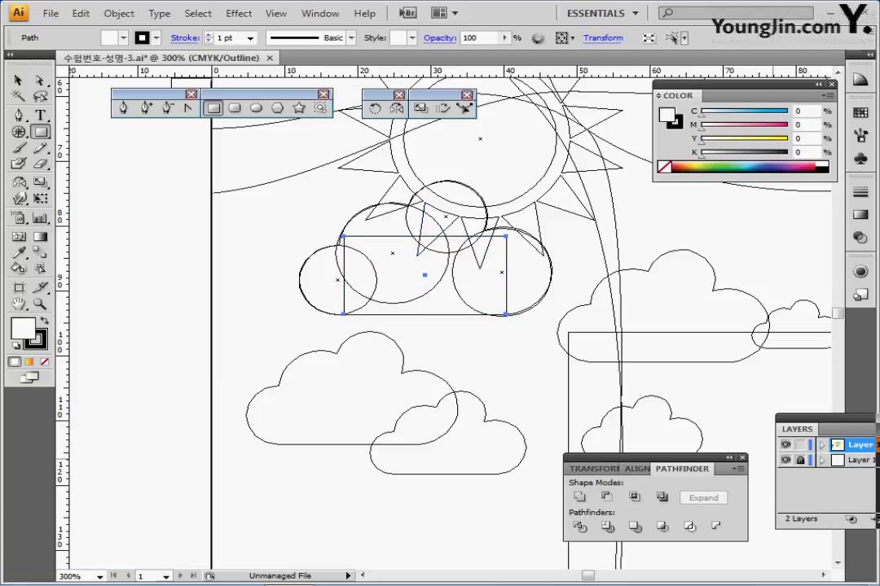
- Return to preview mode and move all the cloud shapes off the artboard to the empty area below the sun
key(ctrl+y)
key(ctrl+minus)
key(ctrl+minus)
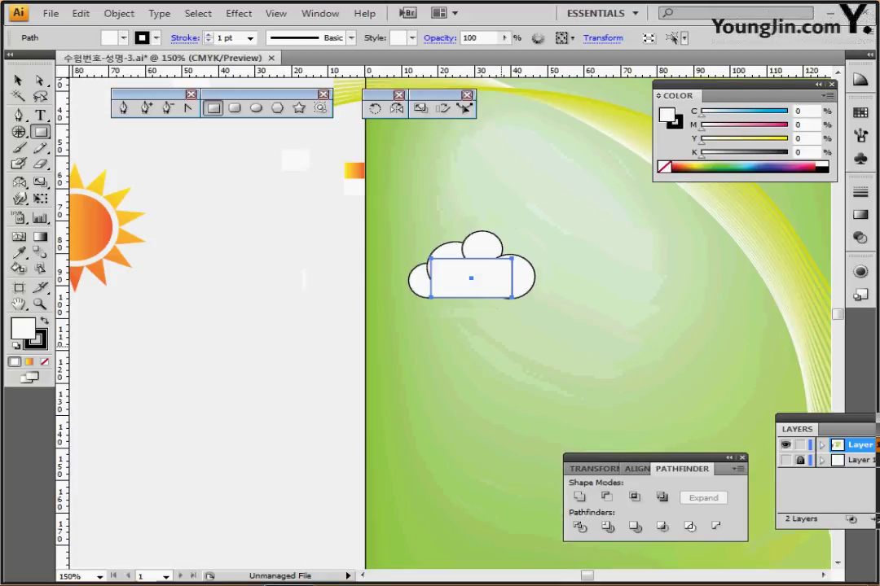
drag(306, 313, 466, 327)
mouse_move(481, 258)
mouse_down()
mouse_move(597, 284)
mouse_move(481, 259)
mouse_up()
drag(606, 302, 467, 291)
ctrl+click(367, 373)
ctrl+click(293, 346)
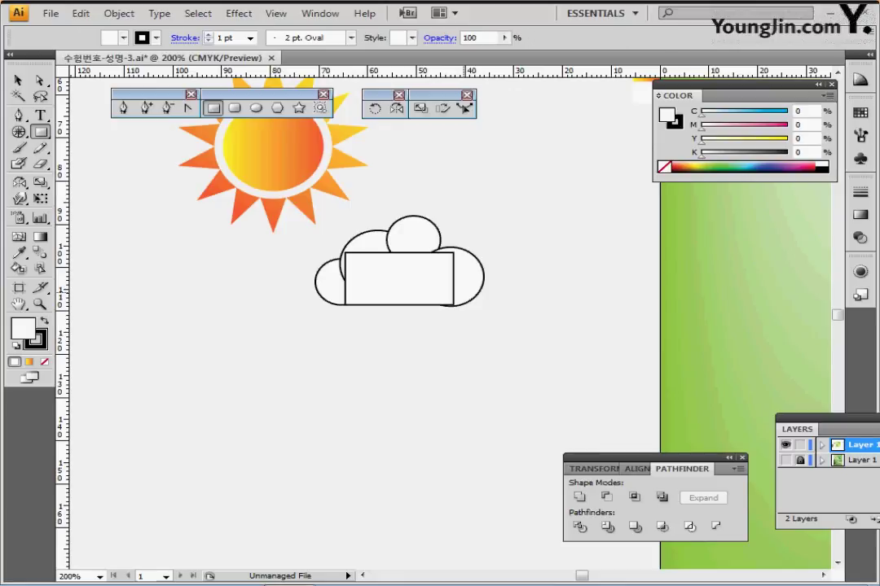
- Align the bottom edges of the cloud's left ellipse, rectangle and right ellipse
key(ctrl+a)
drag(329, 349, 489, 302)
click(637, 469)
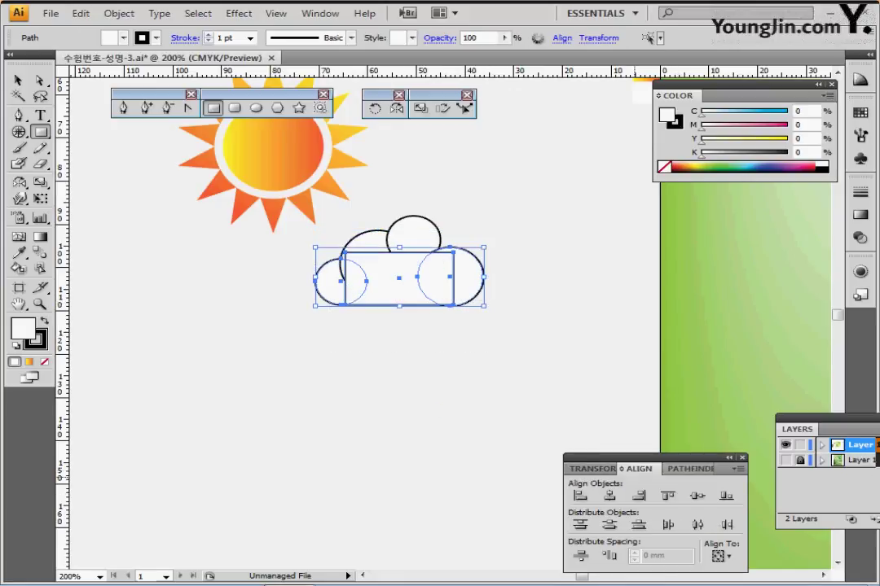
click(726, 496)
ctrl+click(465, 355)
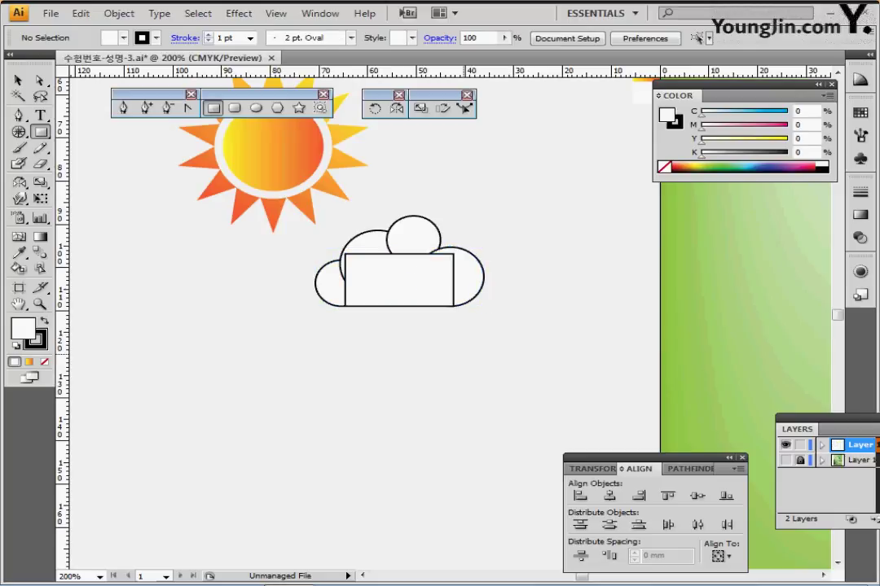
- Unite the four ellipses and the rectangle into a single cloud shape
drag(307, 355, 485, 244)
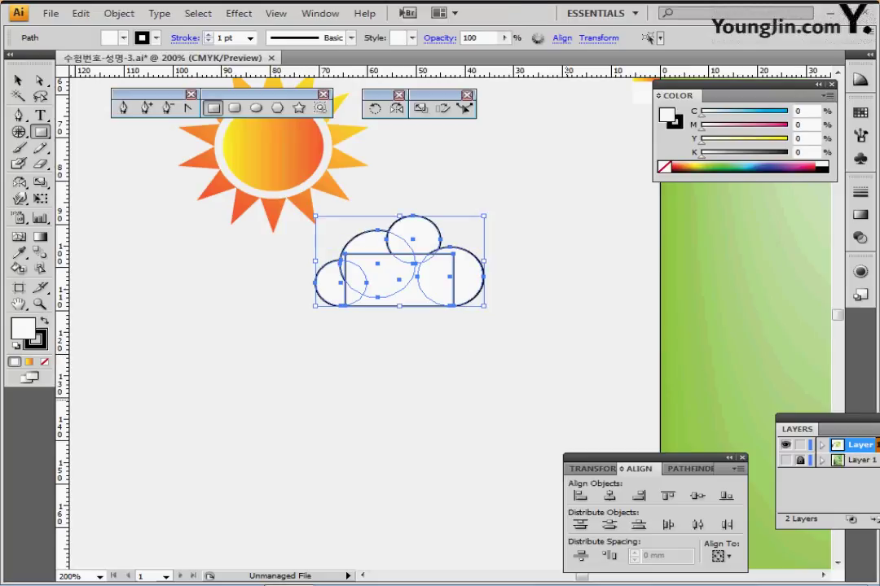
click(684, 469)
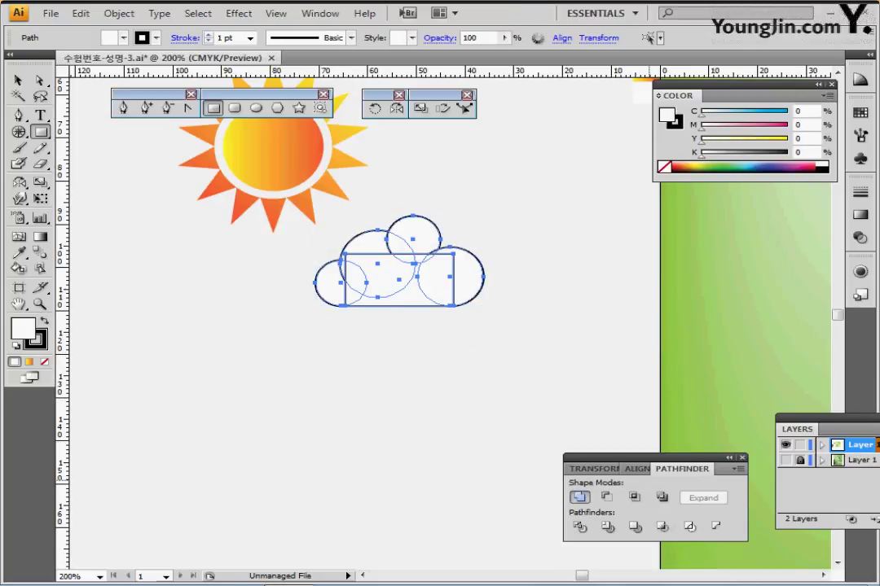
click(578, 496)
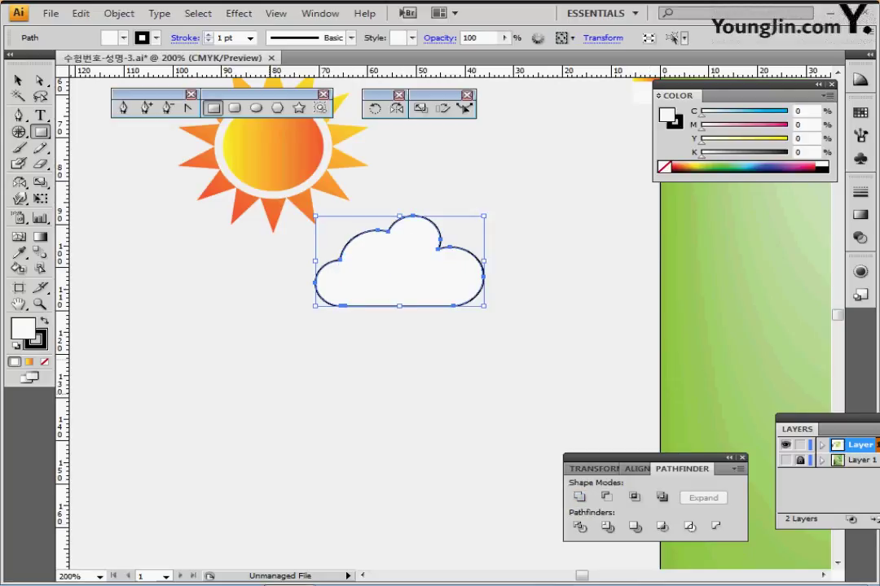
- Remove the stroke from the cloud, keeping its white fill
key(x)
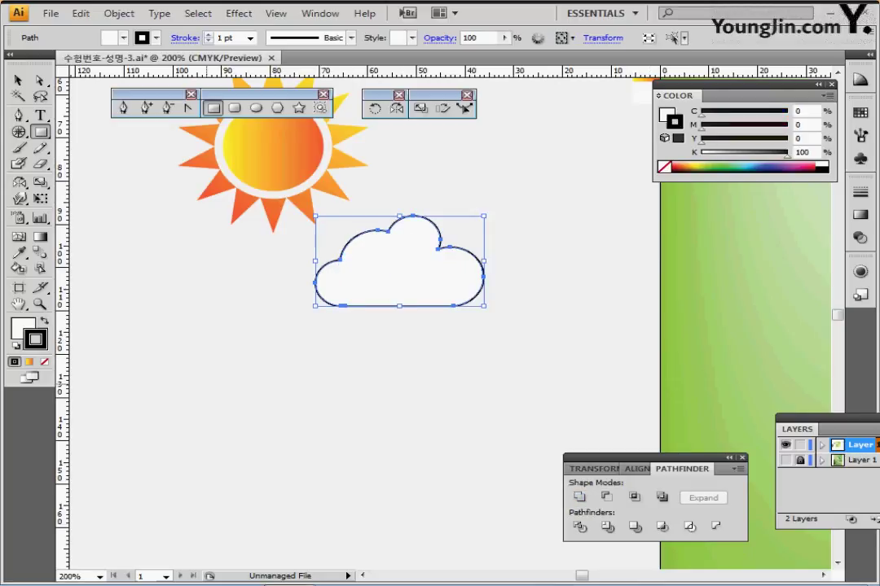
ctrl+click(206, 385)
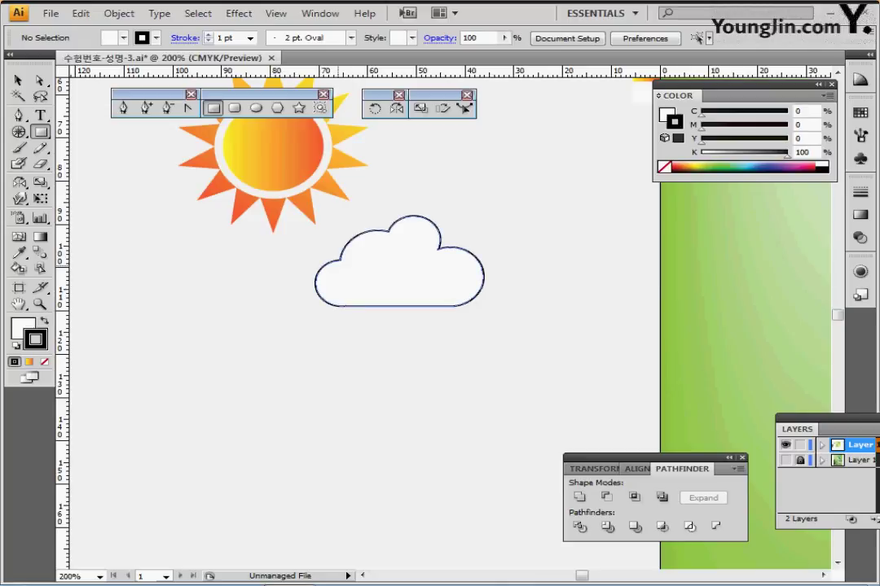
ctrl+click(338, 266)
key(slash)
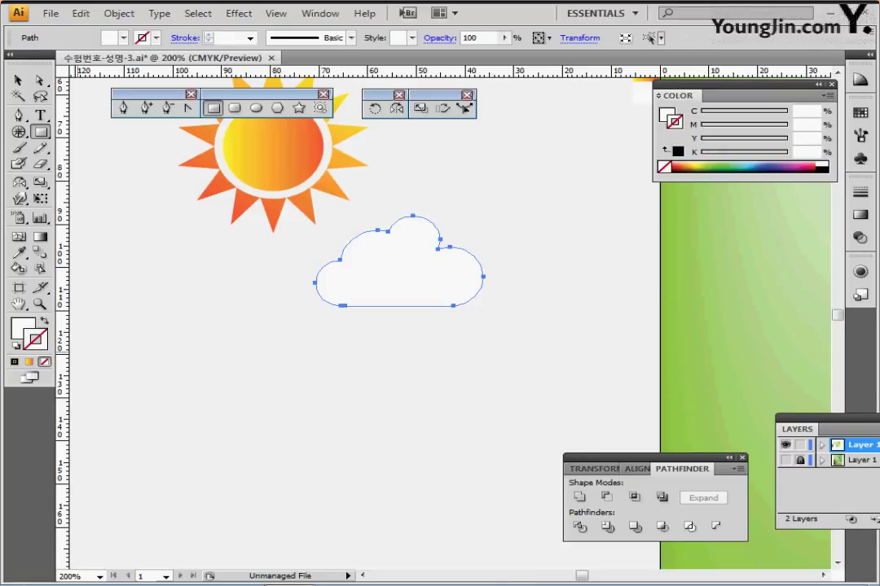
ctrl+click(357, 383)
- Move the sun and the white cloud together from the pasteboard onto the green artboard
drag(405, 281, 323, 337)
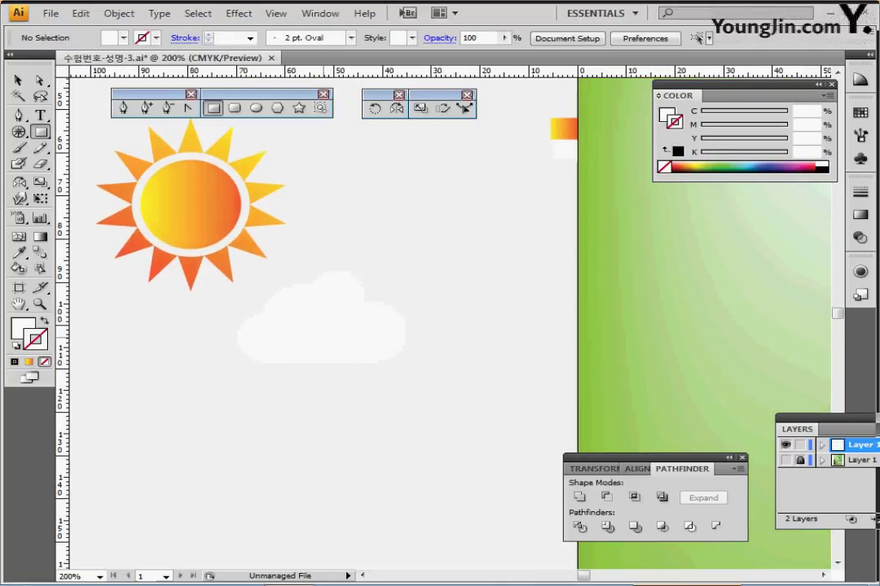
ctrl+click(363, 306)
ctrl+click(382, 282)
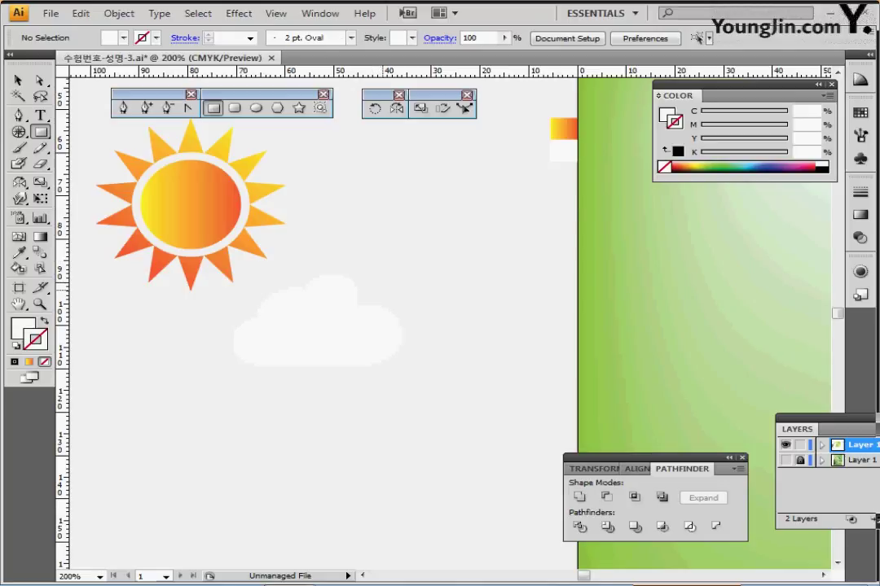
ctrl+alt+click(384, 289)
drag(405, 259, 238, 228)
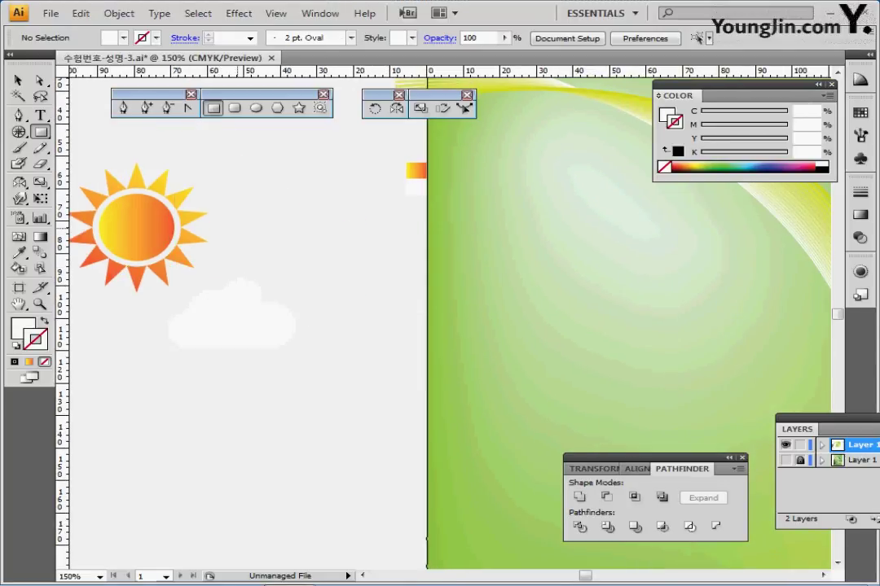
click(138, 220)
drag(112, 153, 235, 363)
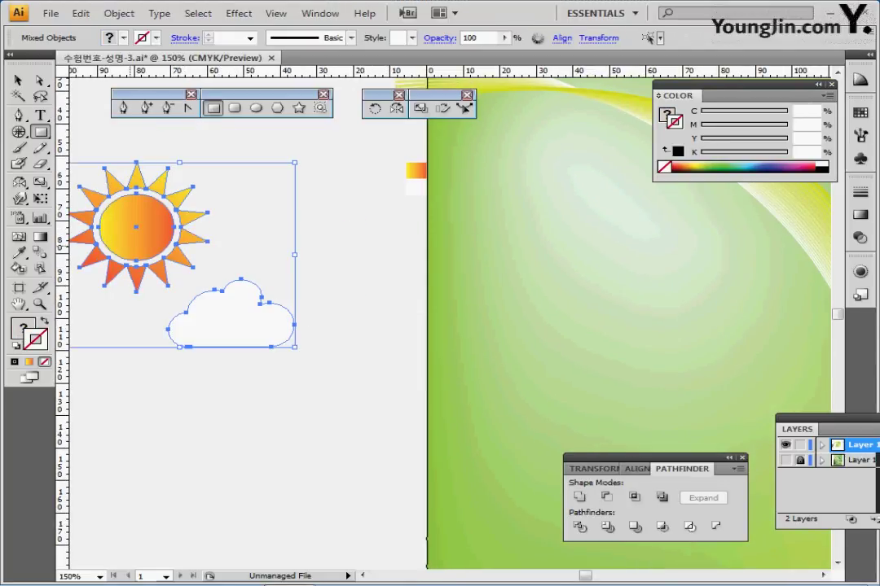
drag(135, 232, 572, 225)
drag(546, 308, 359, 317)
- Show the reference layer in preview with the working layer outlined, and shift the sun and cloud until the sun matches the reference sun
click(786, 461)
key(ctrl+y)
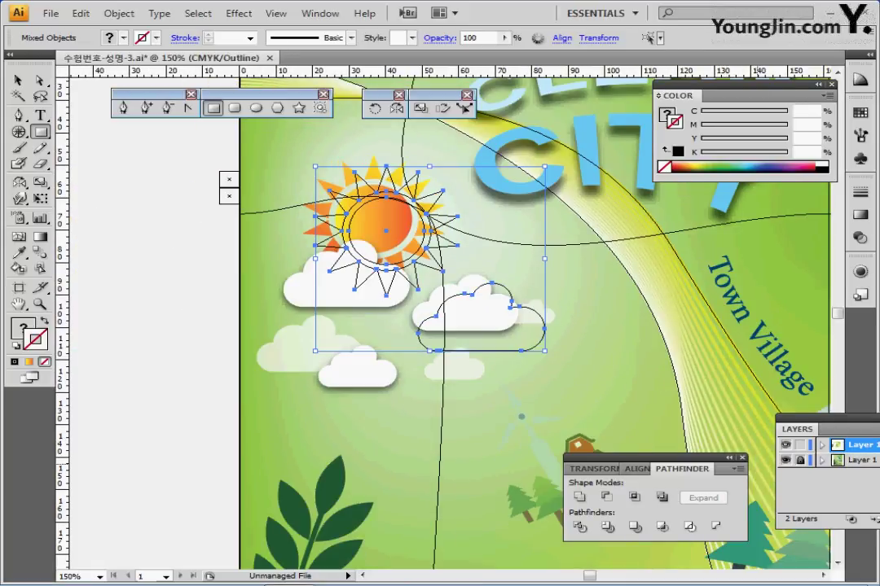
drag(380, 220, 369, 208)
ctrl+click(155, 269)
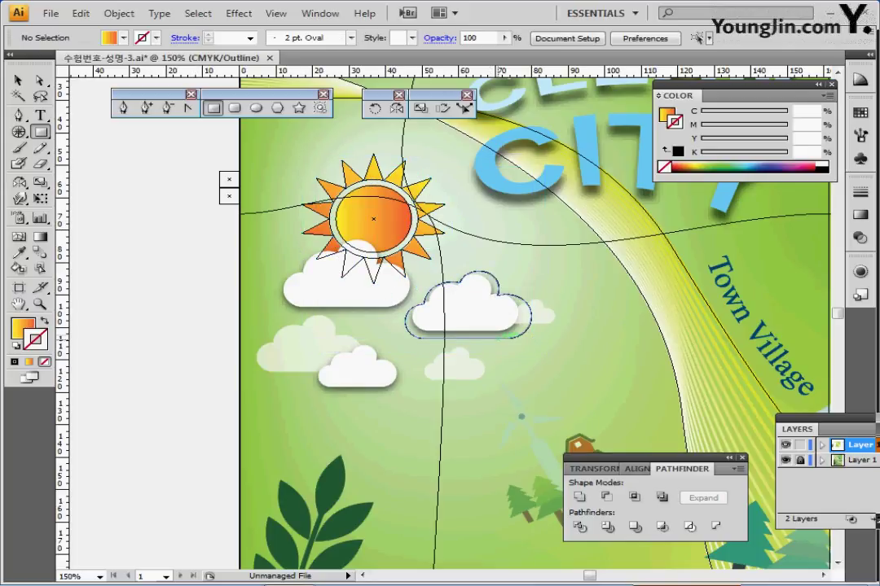
- Position the cloud over the reference cloud beneath the sun and place a copy over the reference cloud to its right
drag(502, 338, 382, 304)
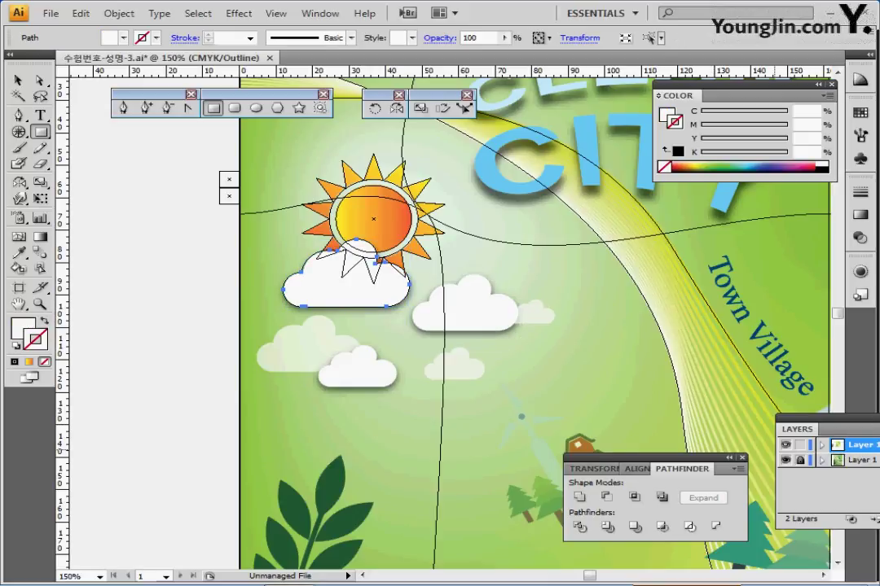
drag(501, 369, 461, 337)
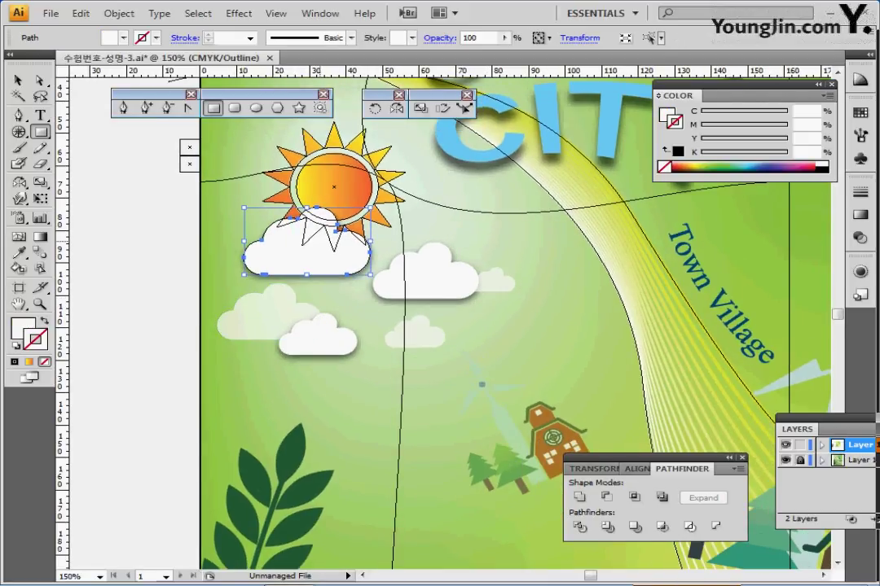
drag(347, 272, 477, 300)
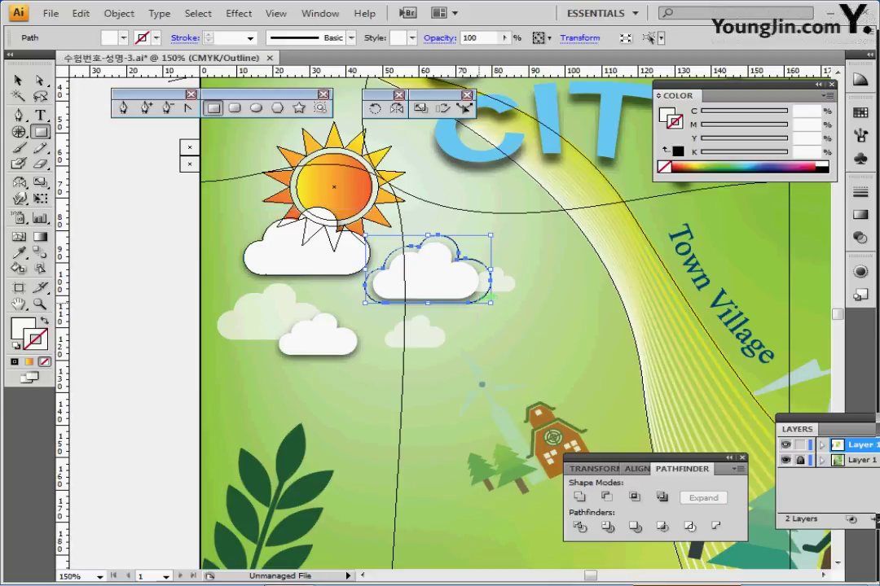
- Scale down the cloud copy to the right of the sun and align it with the reference cloud beneath it
mouse_move(490, 235)
mouse_down()
mouse_move(481, 235)
mouse_move(494, 241)
mouse_move(472, 246)
mouse_move(482, 239)
mouse_up()
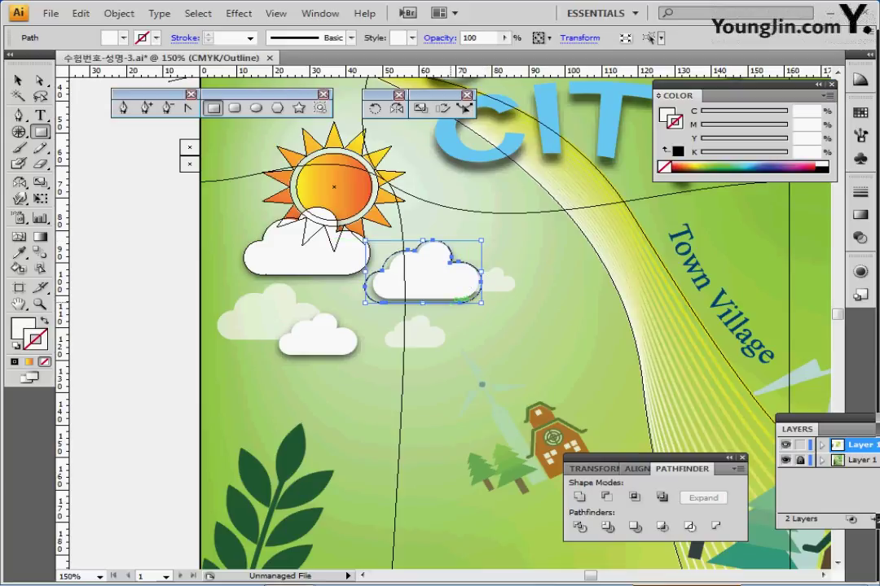
drag(454, 302, 463, 299)
drag(491, 235, 483, 240)
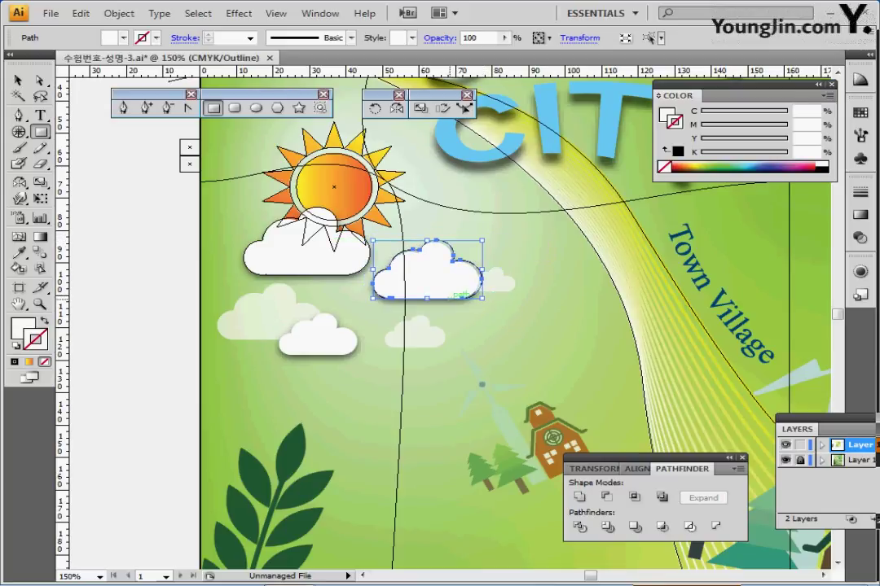
- Place scaled-down cloud copies over the remaining reference clouds, down to the smallest one beside the right-hand cloud
drag(448, 292, 359, 369)
drag(386, 298, 458, 350)
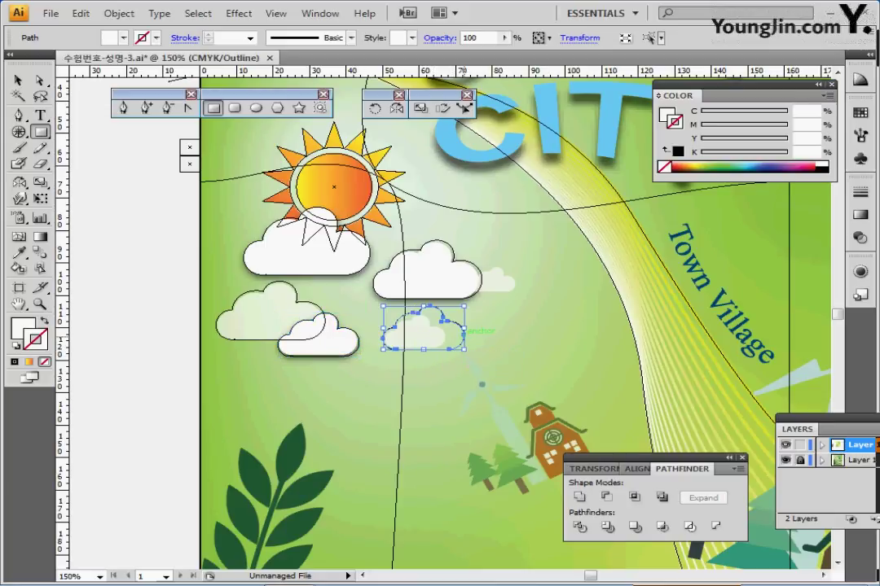
drag(465, 306, 515, 269)
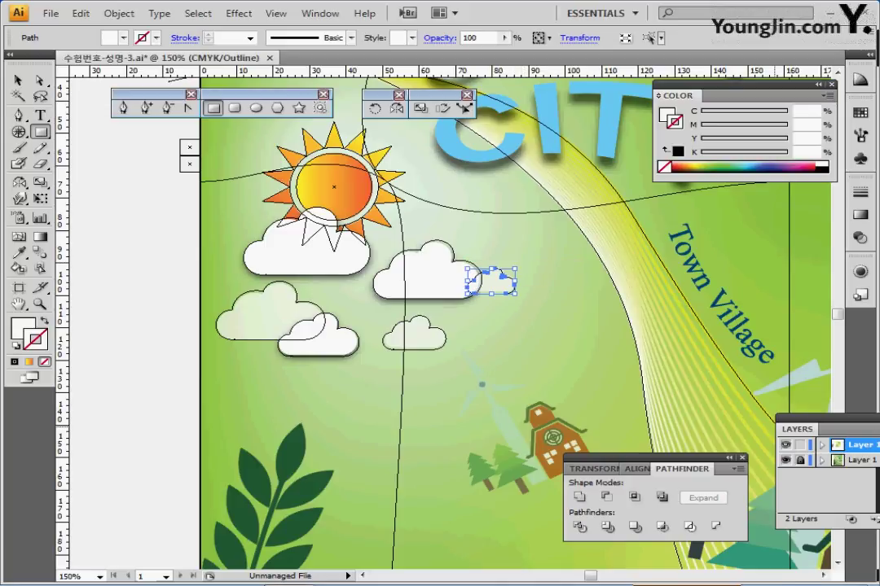
- Hide the reference layer with the working layer back in full-color preview, and save the document
click(786, 460)
ctrl+click(786, 444)
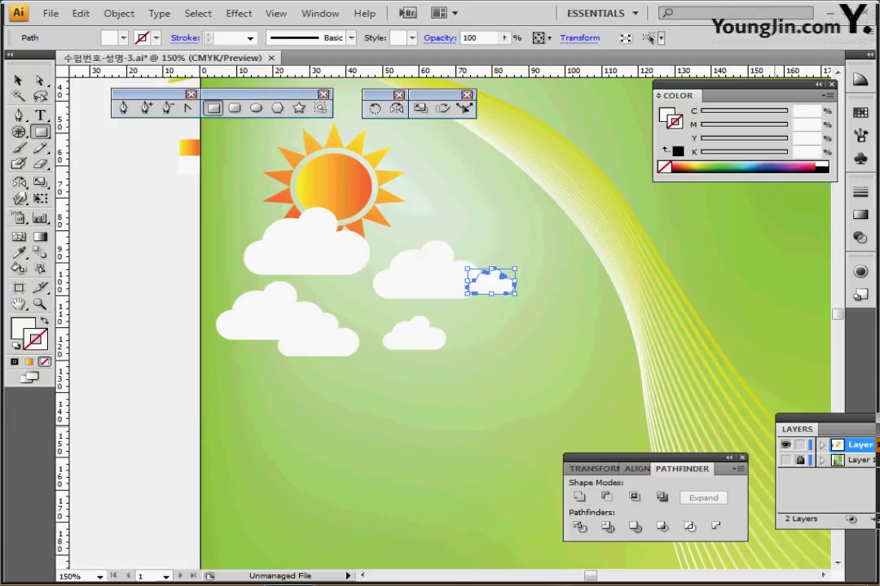
key(ctrl+s)
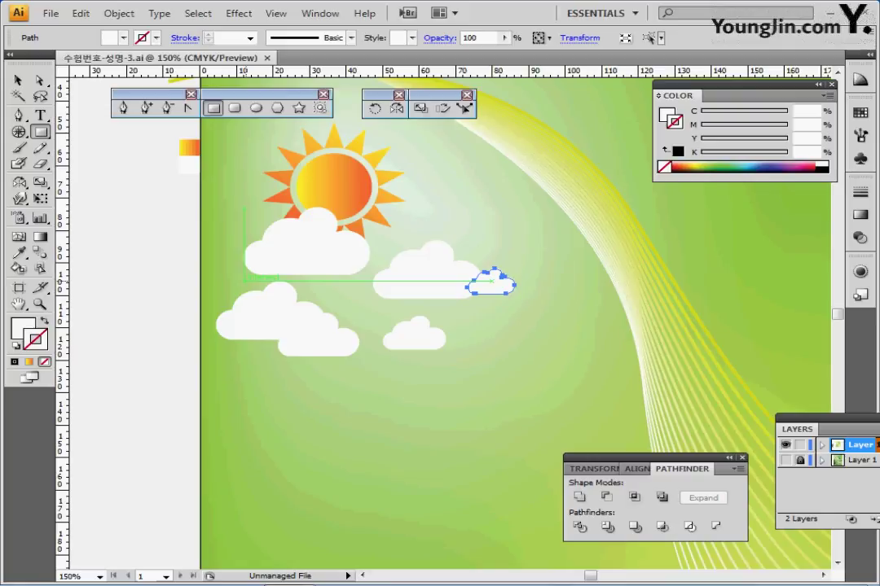
- Set the opacity to 70% for the lower-left cloud, the small lower-right cloud and the smallest cloud at far right
click(470, 283)
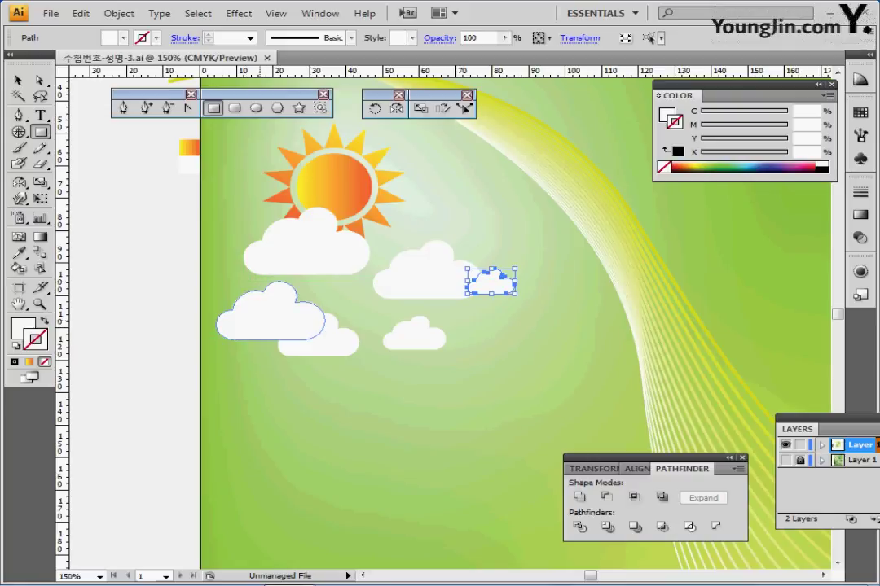
click(258, 313)
shift+click(415, 335)
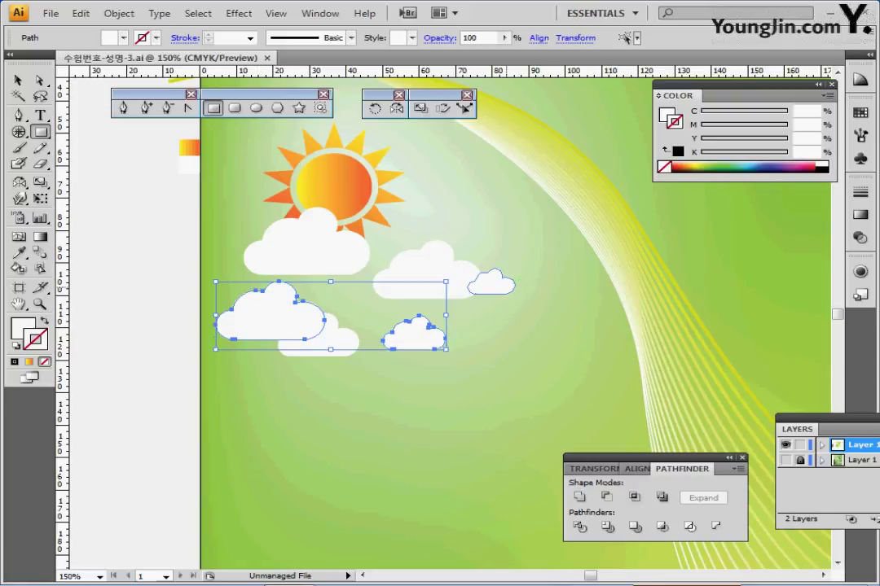
shift+click(505, 287)
ctrl+shift+click(492, 281)
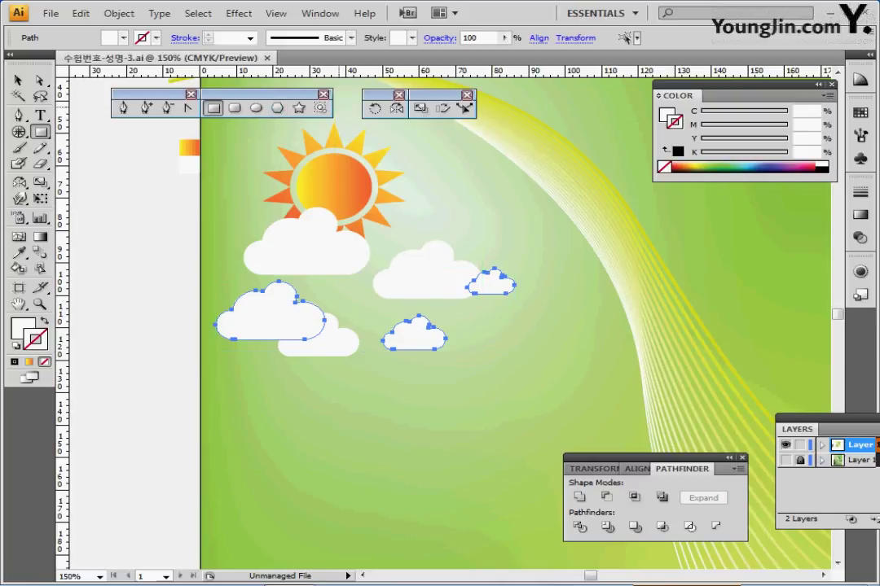
double_click(470, 38)
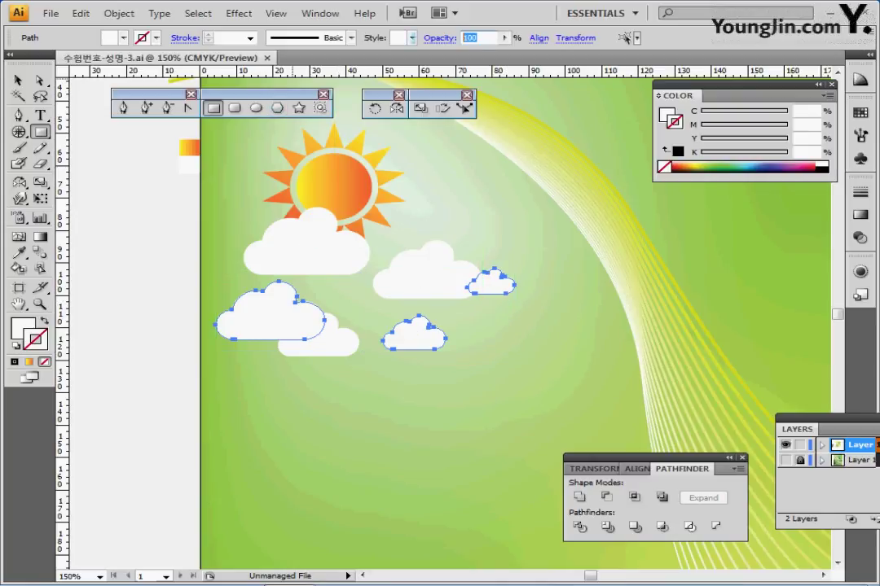
text(70)
key(Return)
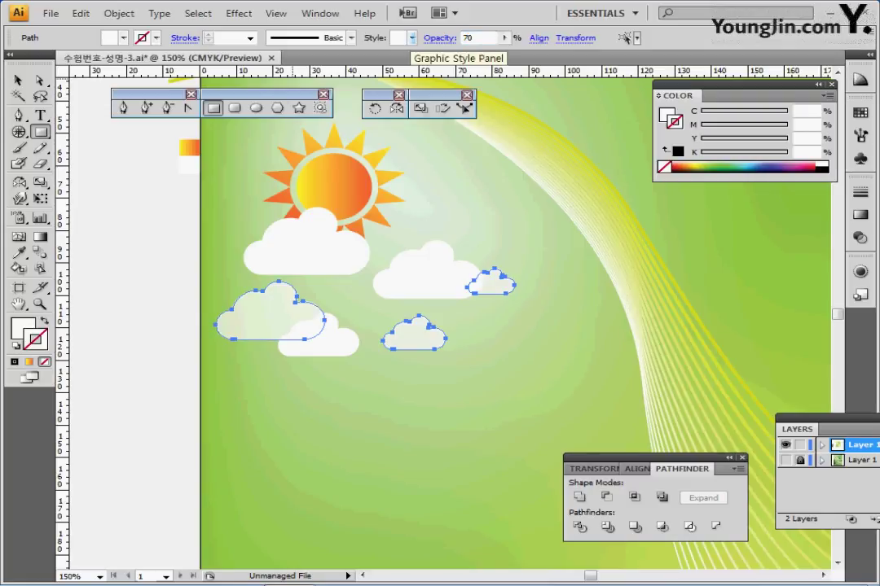
- Apply a Drop Shadow with X offset 0 mm, Y offset 1 mm and blur 1 mm to the three opaque clouds, and save
click(305, 245)
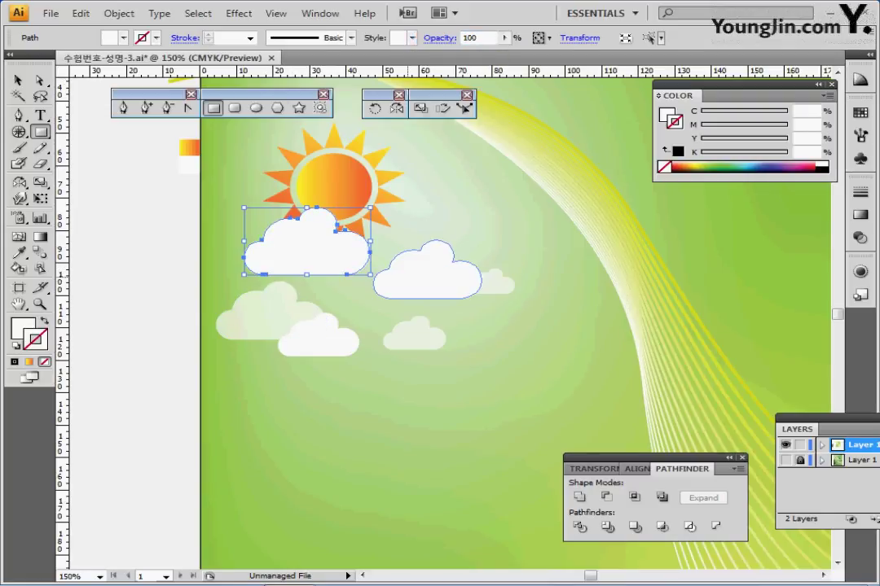
shift+click(428, 273)
shift+click(322, 346)
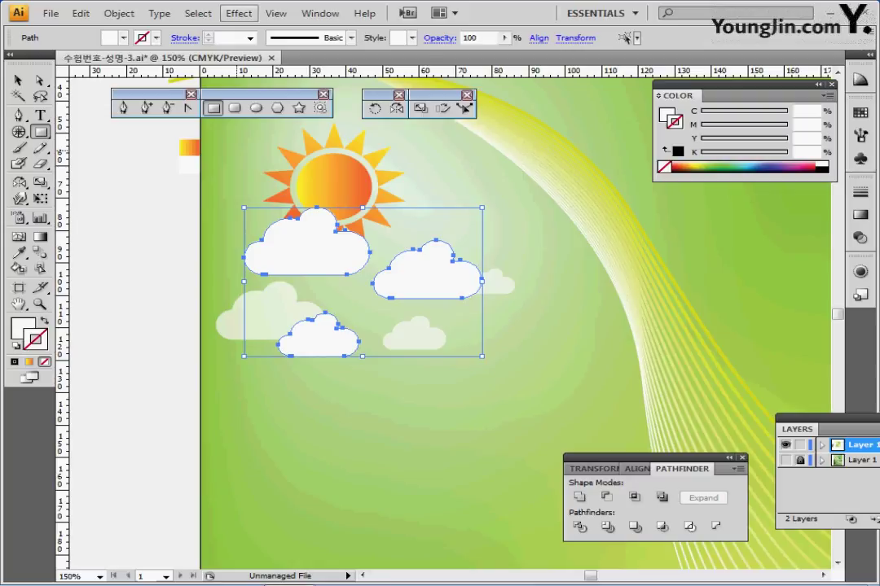
click(238, 13)
mouse_move(263, 186)
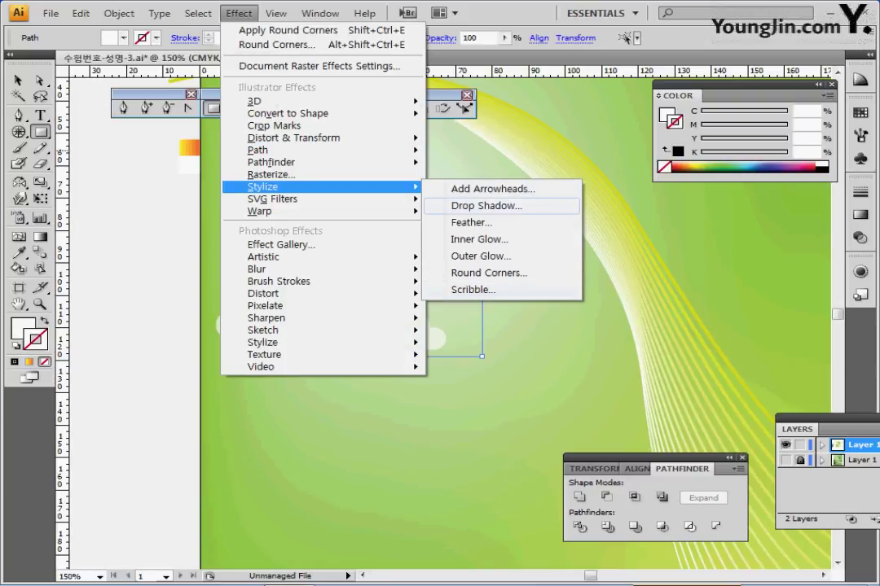
click(486, 206)
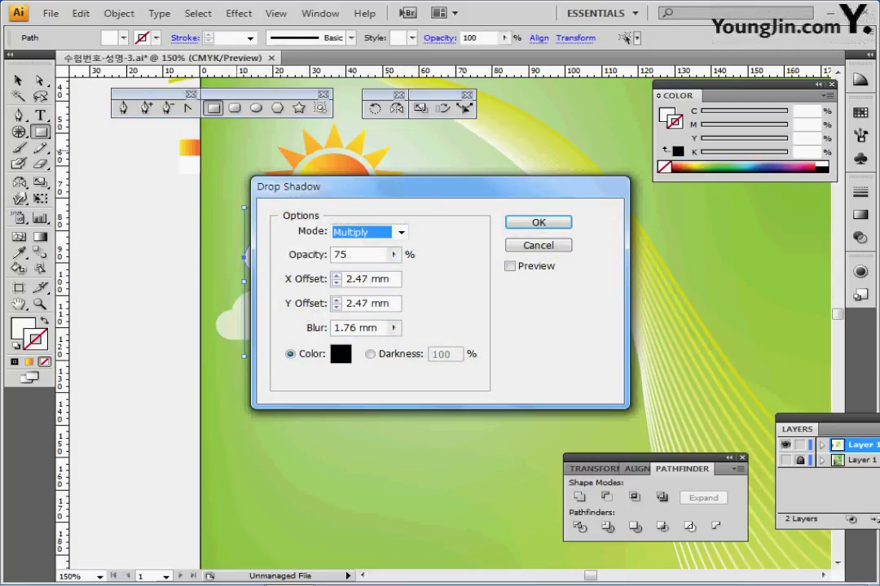
key(Tab)
key(Tab)
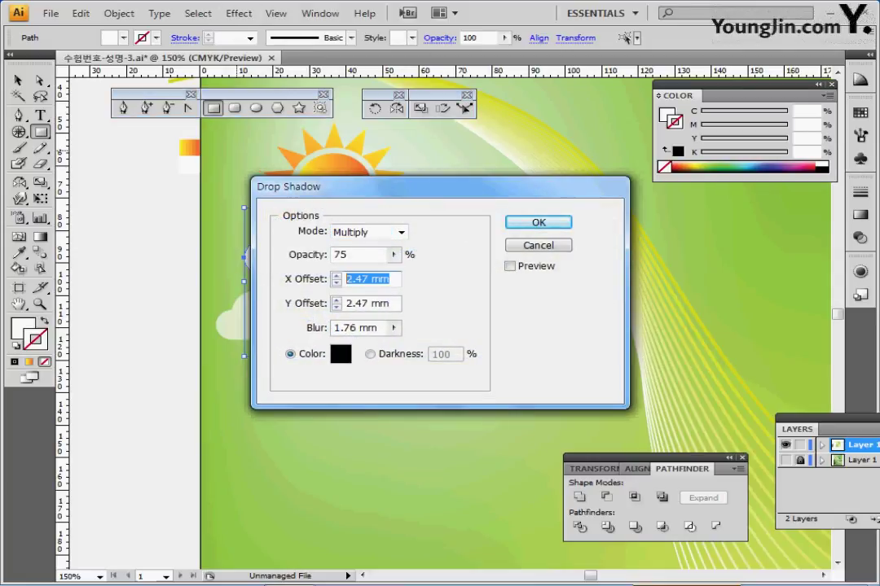
text(0)
key(Tab)
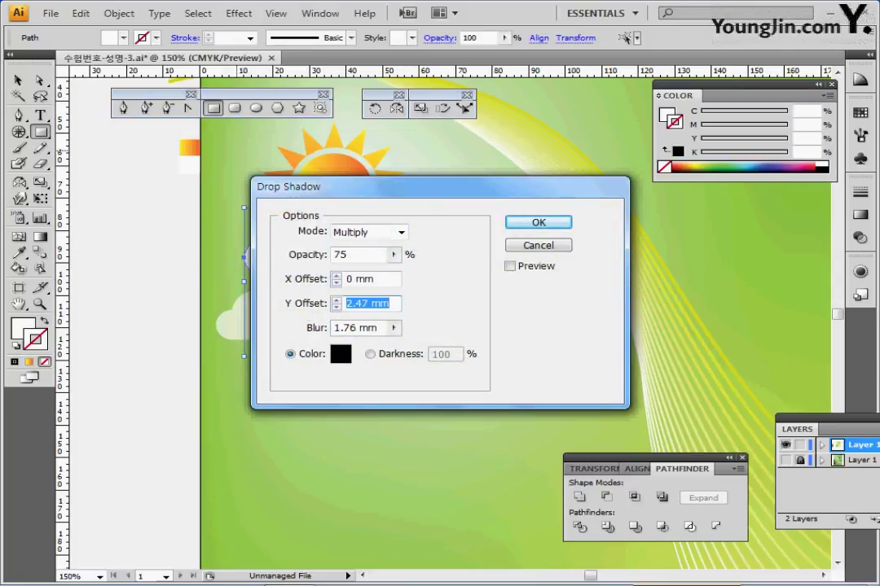
text(1)
key(Tab)
text(1)
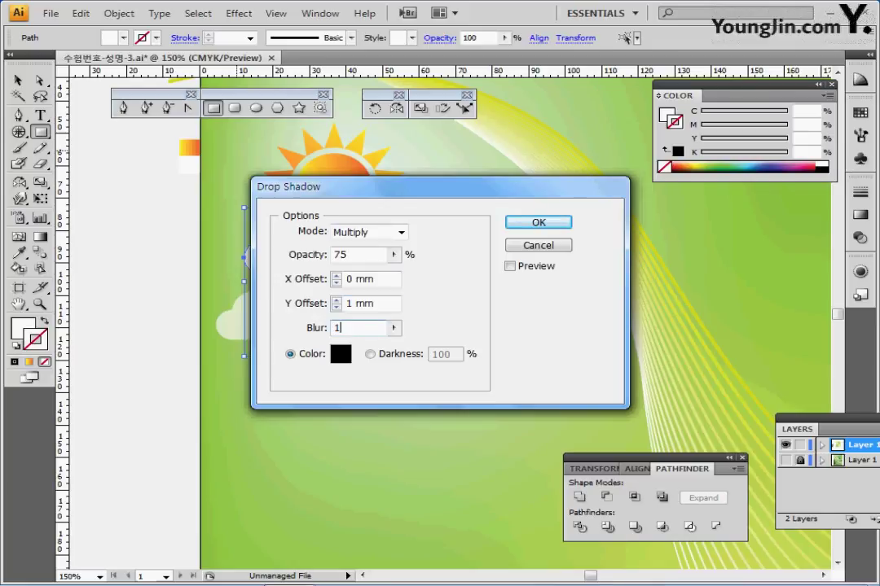
key(Return)
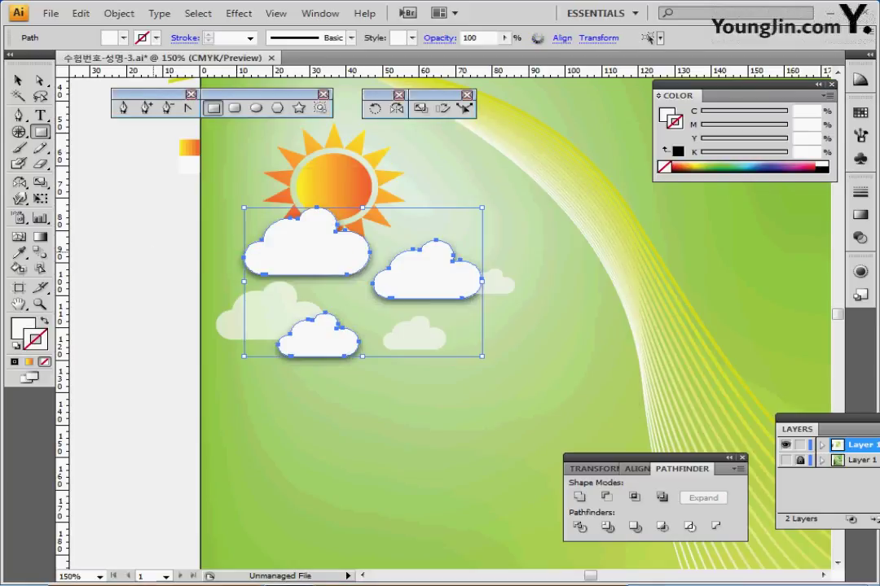
key(ctrl+s)
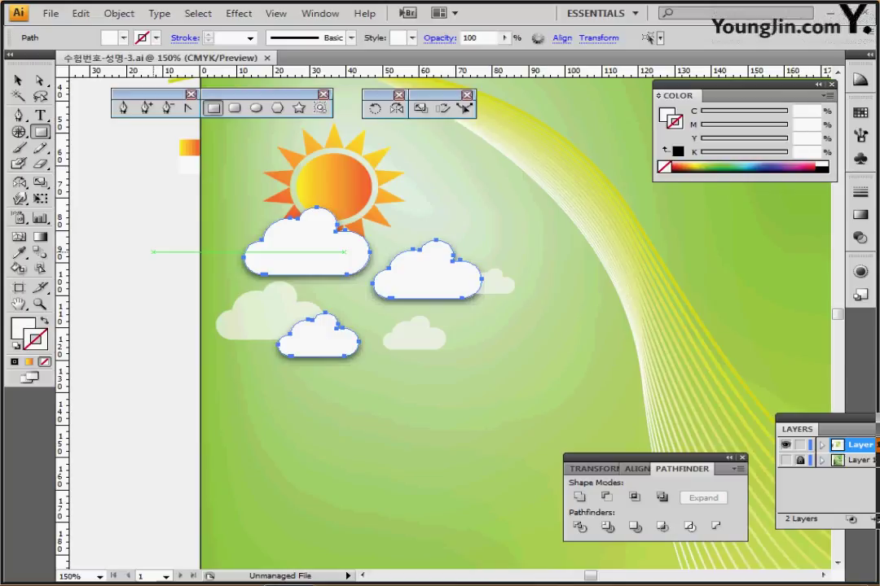
- Deselect the clouds and show the reference layer again in preview with the working layer in outline
key(v)
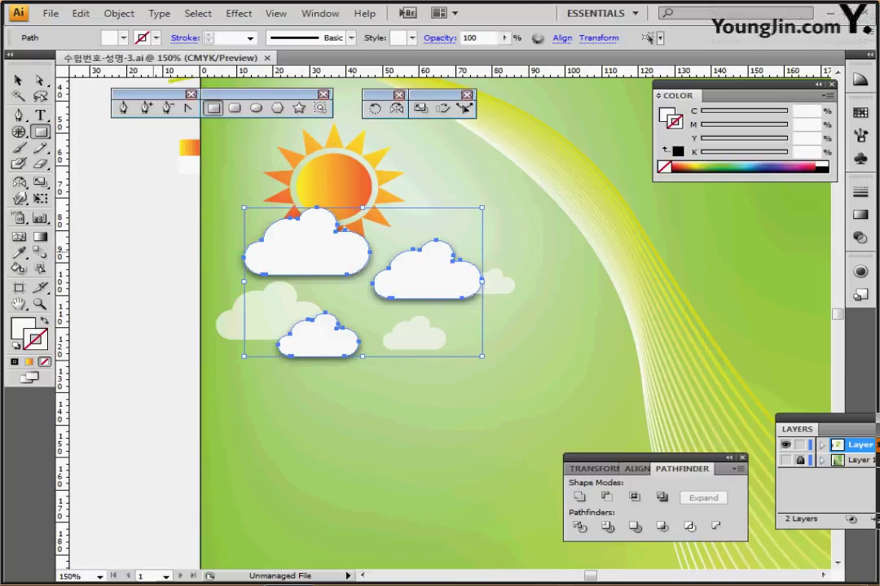
key(ctrl+minus)
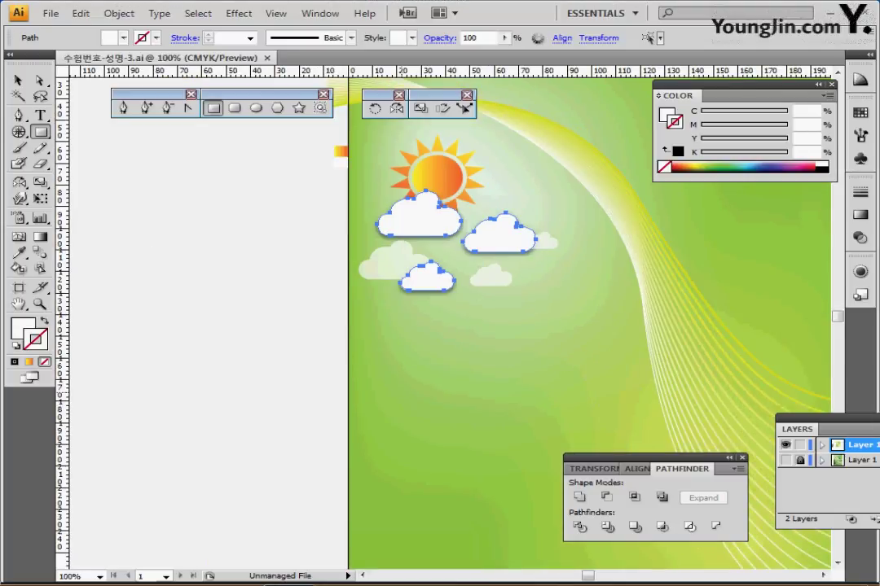
key(ctrl+minus)
drag(373, 382, 286, 352)
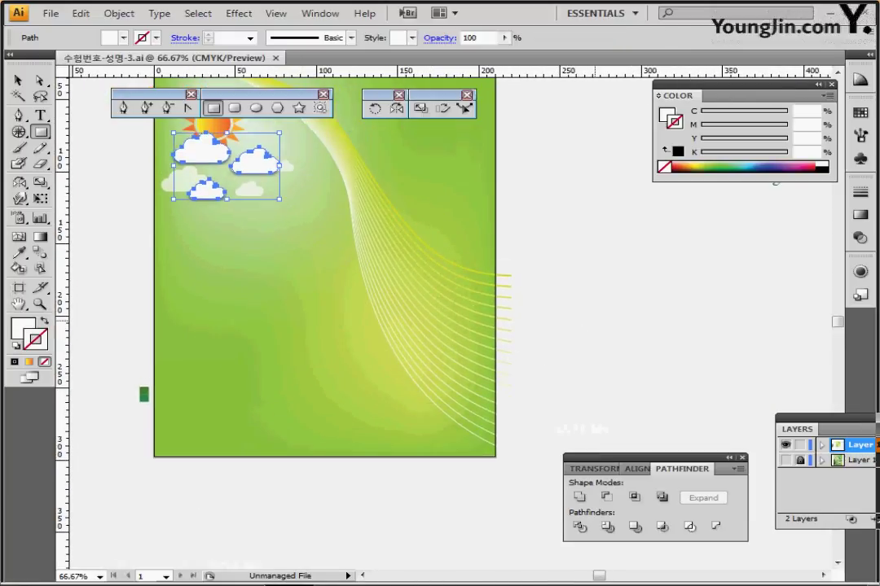
key(ctrl+shift+a)
key(ctrl+y)
key(ctrl+shift+w)
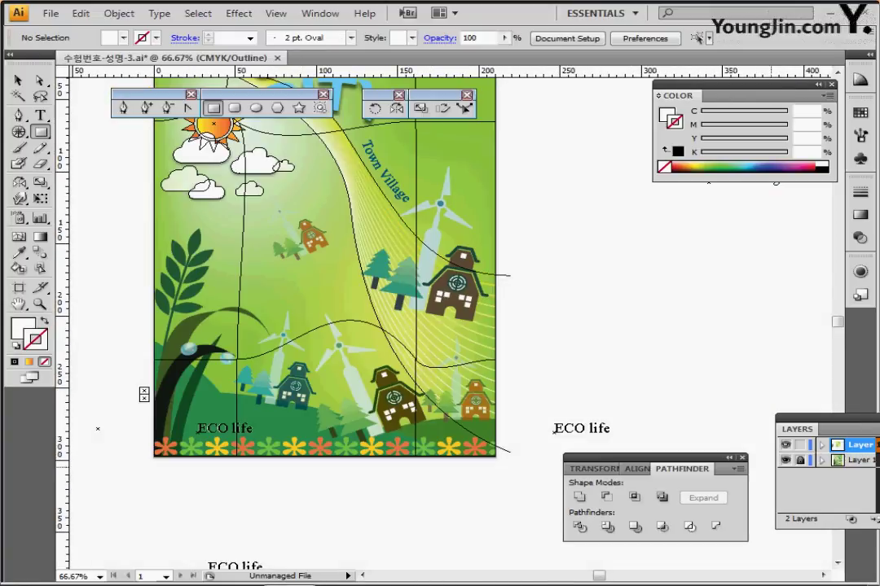
- Trace the reference's lower-right hill as a closed Pen path about 119 mm wide, extending past the artboard's right and bottom edges
ctrl+click(340, 447)
drag(340, 448, 307, 484)
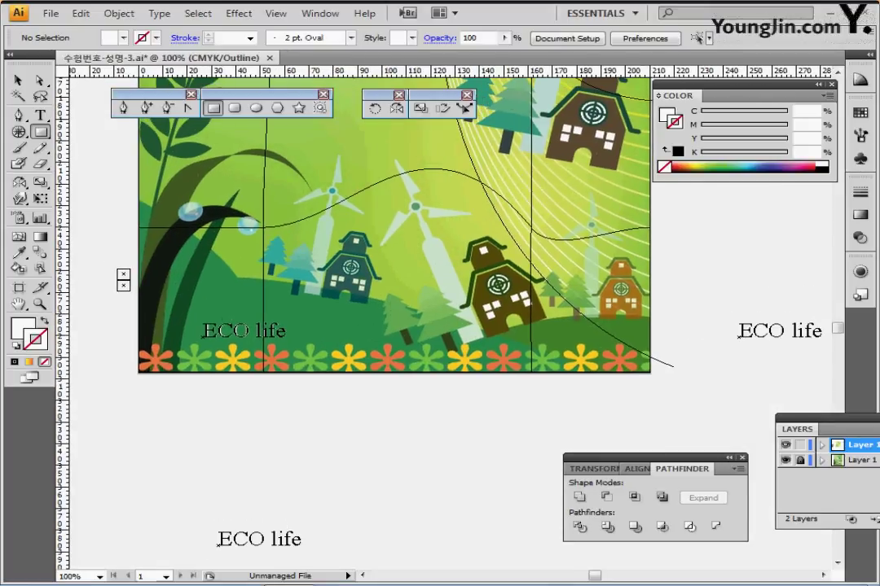
click(18, 116)
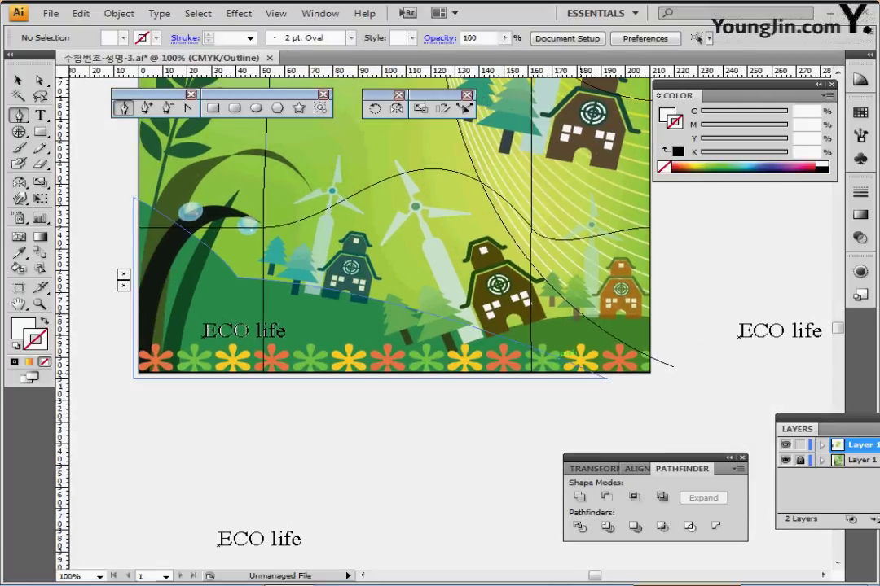
drag(684, 319, 405, 354)
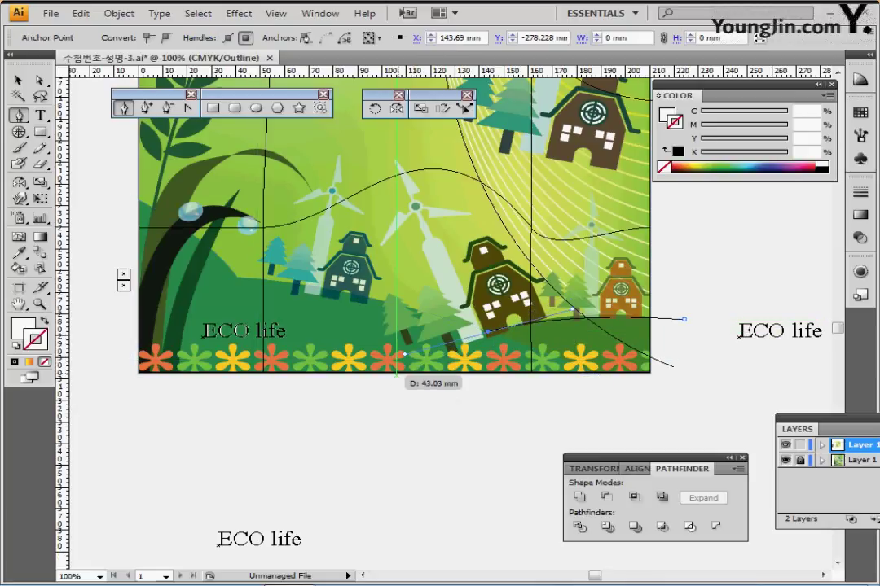
click(394, 376)
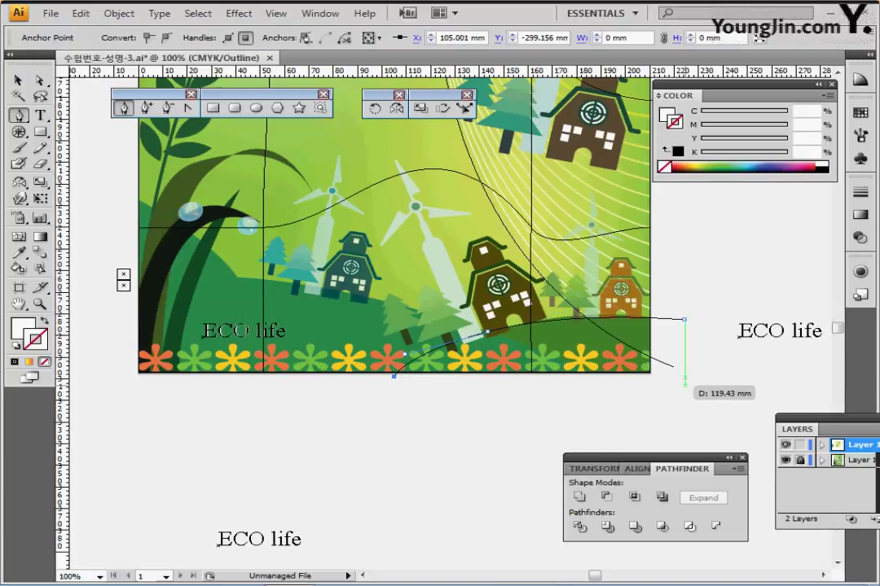
click(685, 377)
click(685, 319)
click(685, 378)
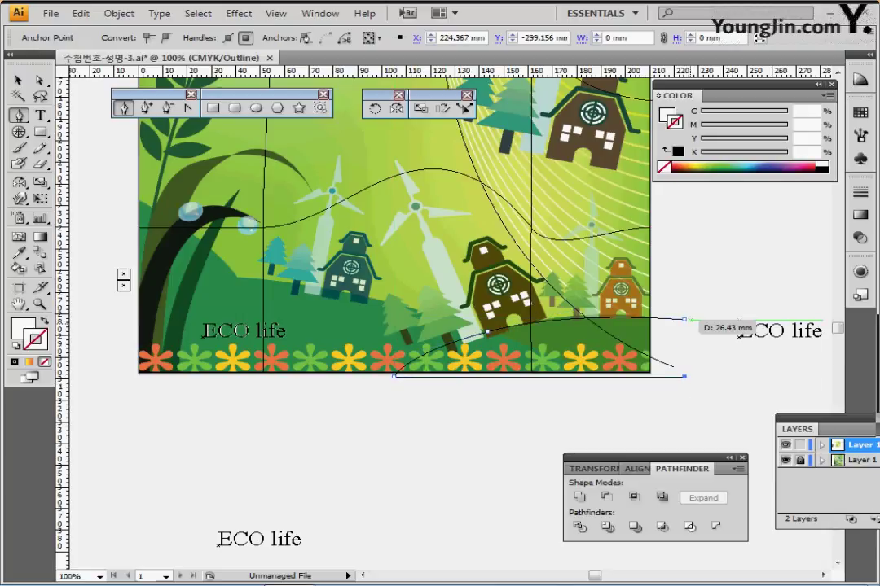
click(684, 319)
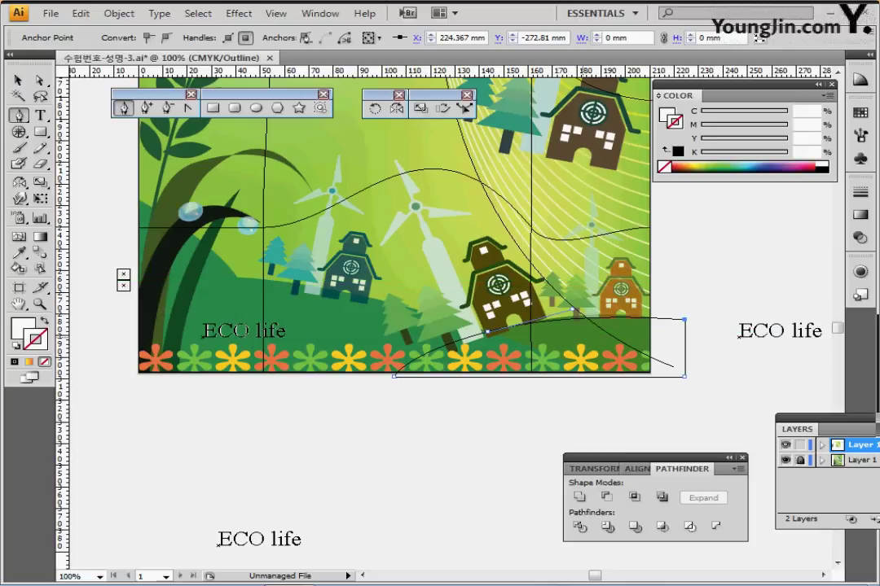
- Fill the lower-right hill with the dark green sampled from the reference hill, and deselect it
key(i)
click(562, 342)
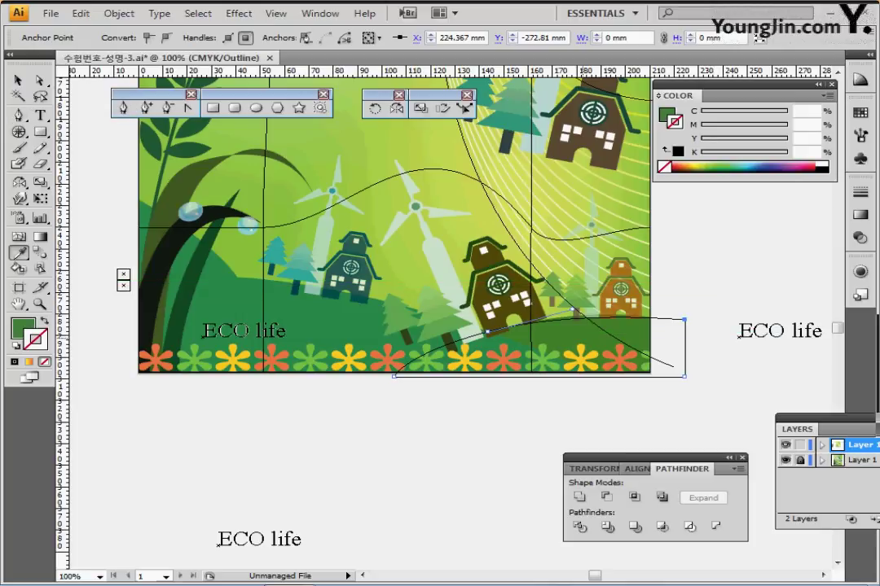
key(ctrl+shift+a)
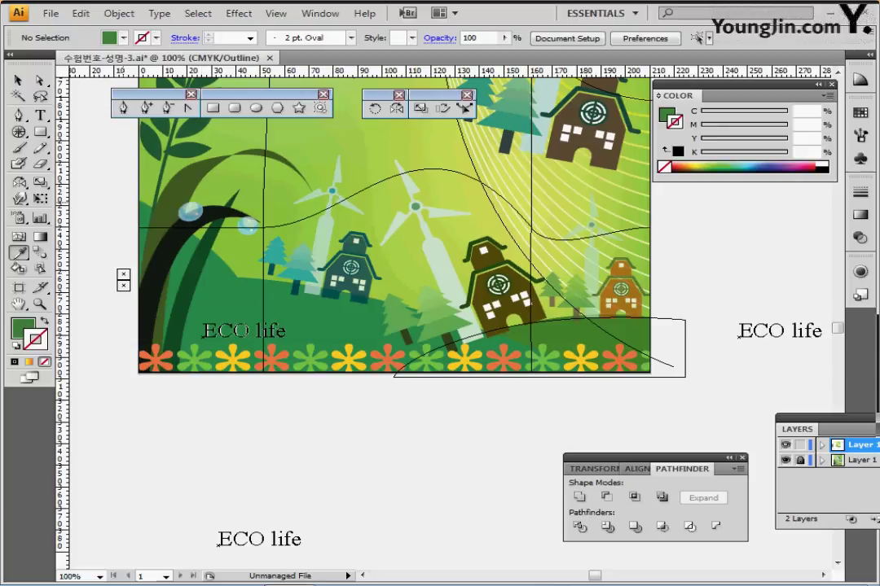
- Trace the reference's lower-left hill as a closed Pen path about 194 mm wide, extending past the artboard's left and bottom edges
click(19, 114)
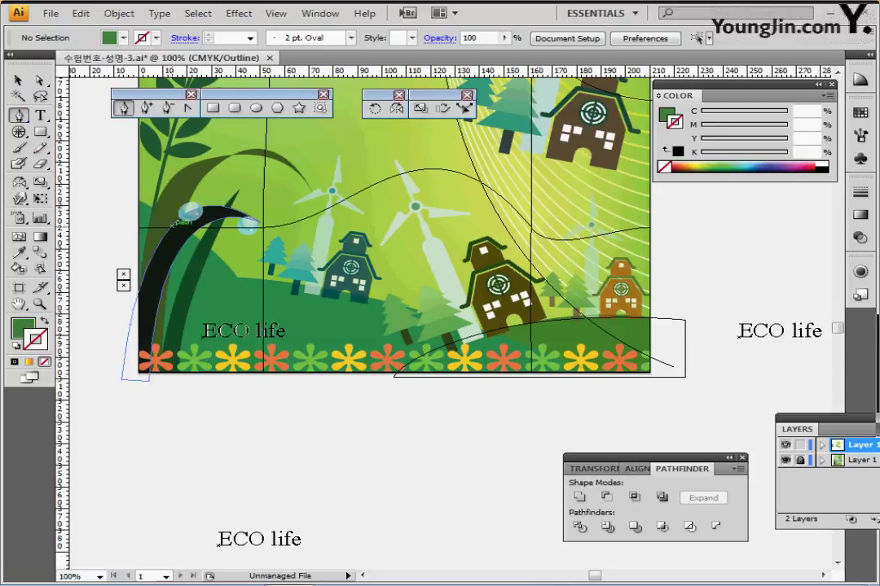
click(123, 192)
drag(236, 277, 272, 334)
click(236, 276)
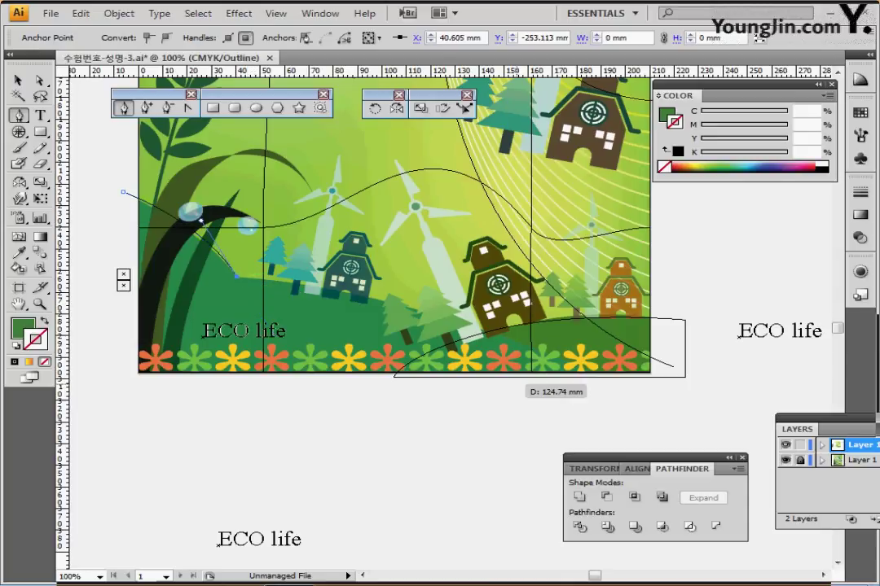
drag(587, 389, 649, 451)
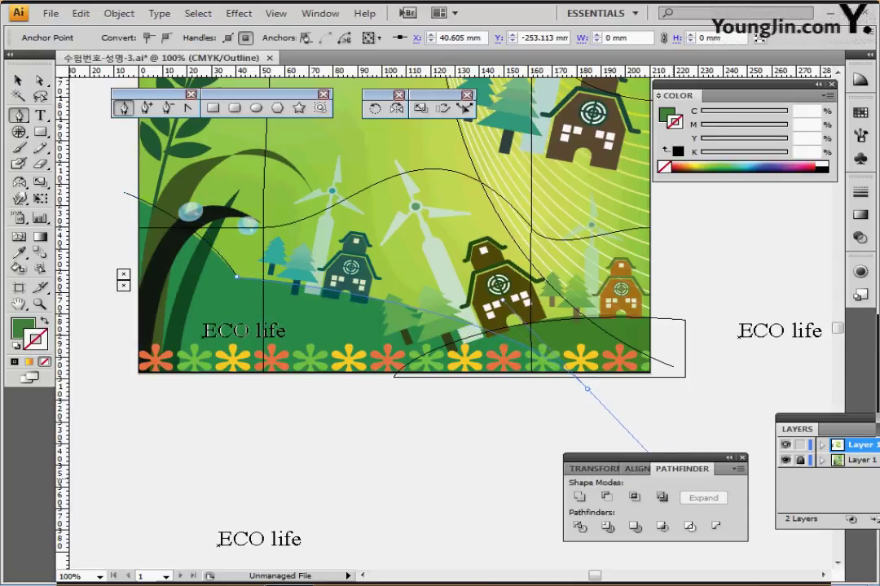
drag(587, 389, 596, 389)
click(596, 389)
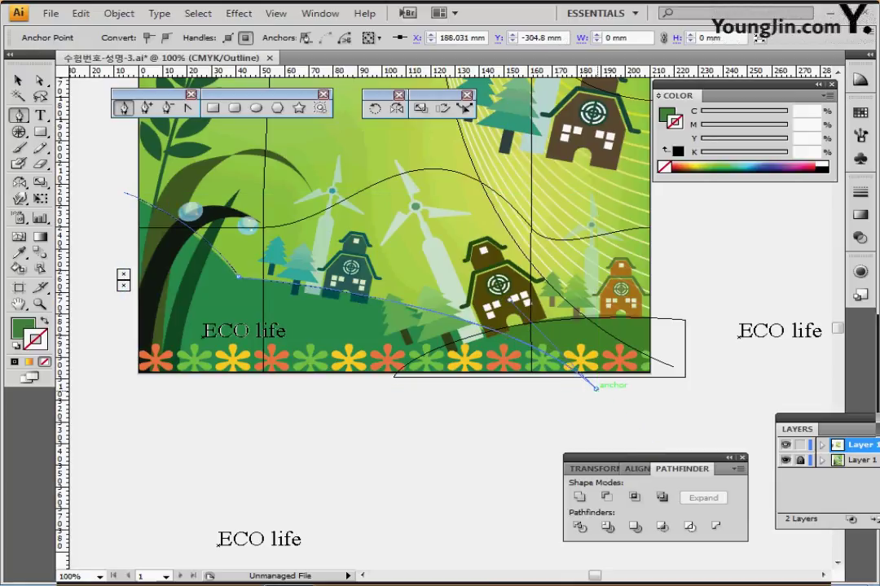
click(133, 377)
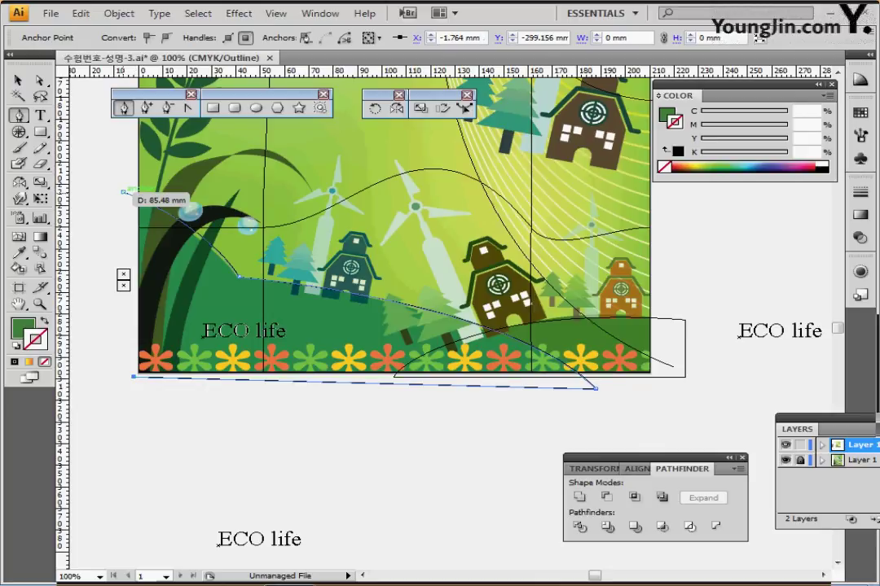
click(123, 193)
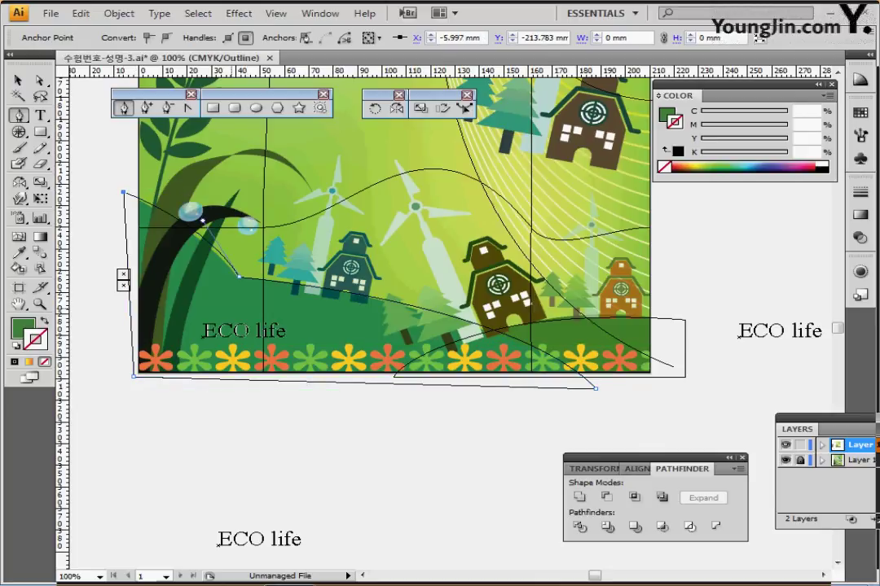
- Fill the lower-left hill with the green sampled from the reference hill, then hide the reference layer and return the artwork to preview
key(i)
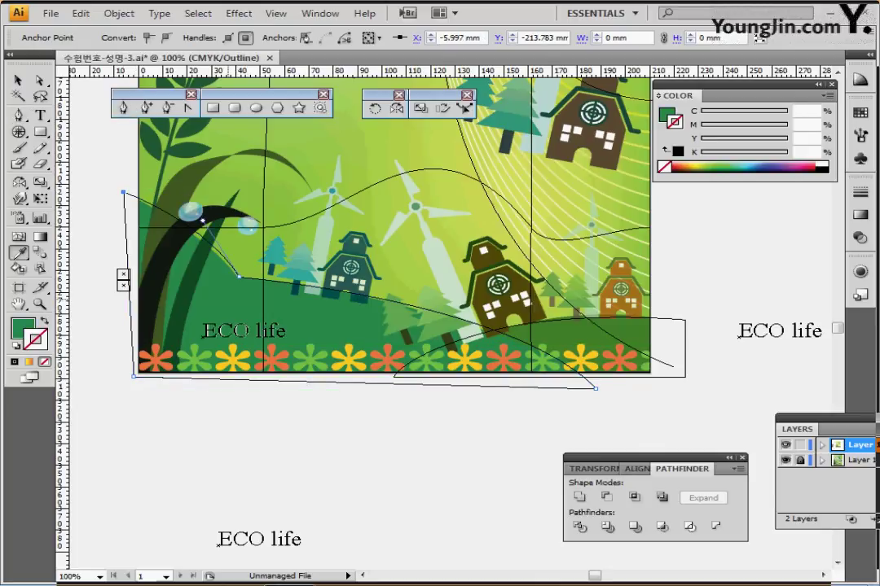
key(ctrl+shift+[)
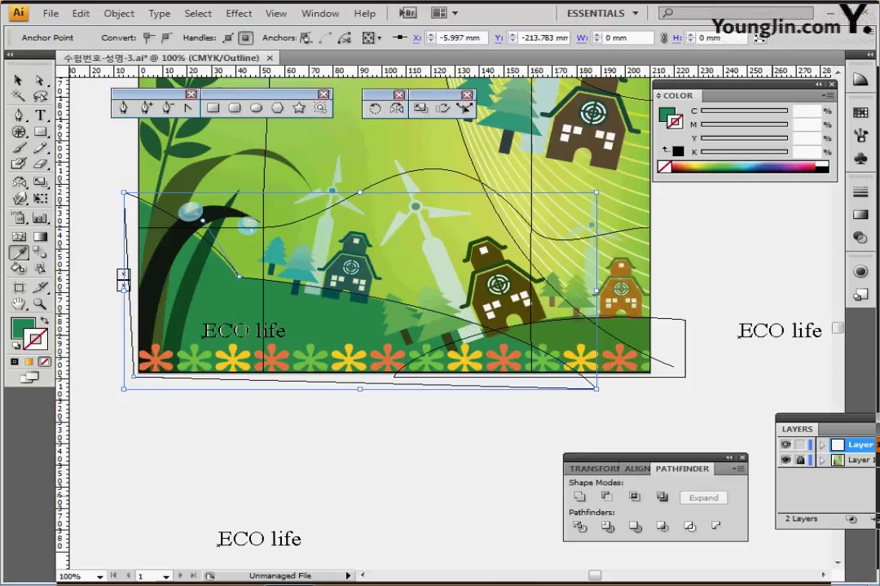
click(786, 460)
key(ctrl+y)
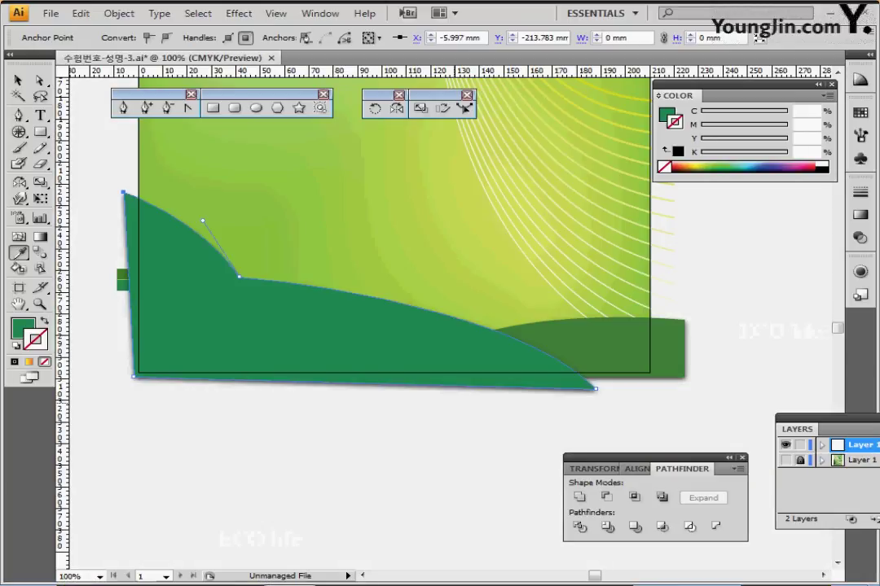
- Remove the Drop Shadow effect from both green hills, deselect them and save the file
key(ctrl+minus)
key(ctrl+a)
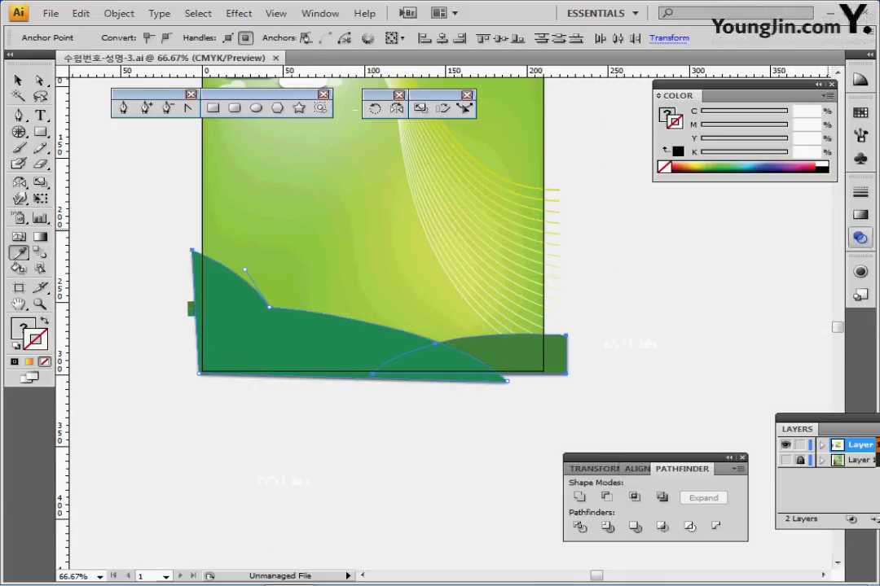
click(859, 237)
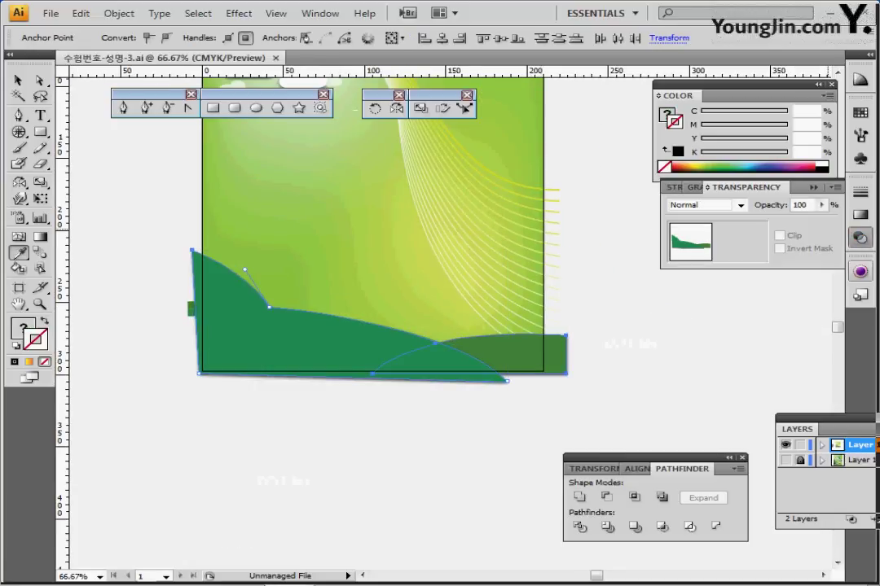
click(859, 271)
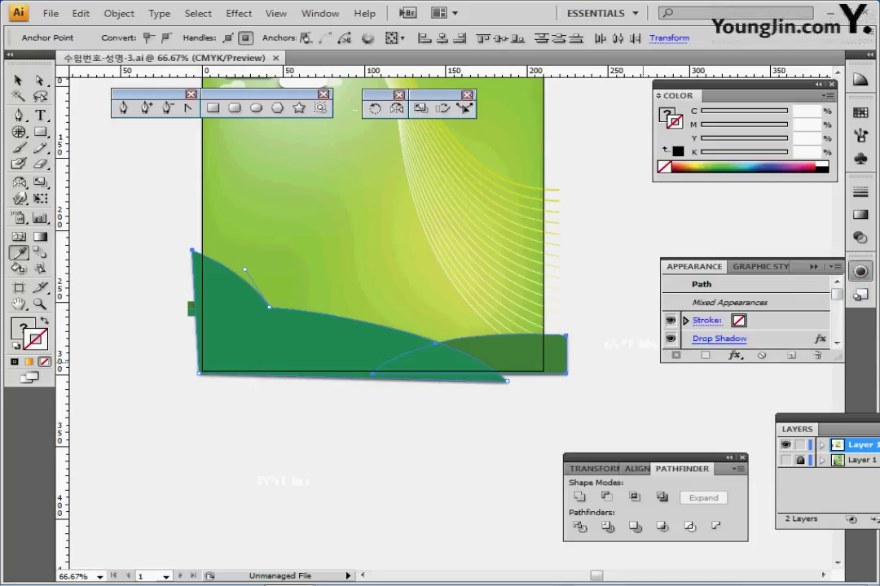
drag(838, 359, 838, 373)
click(778, 339)
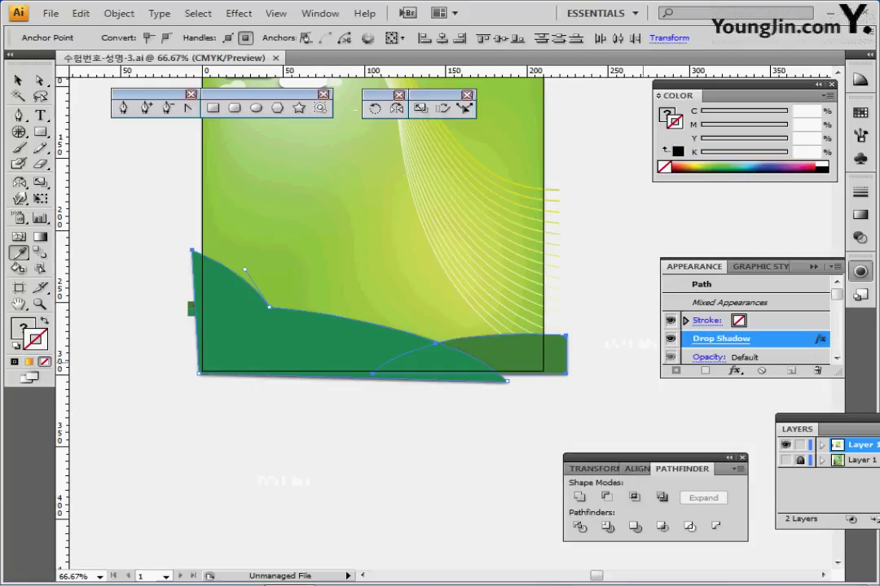
click(816, 370)
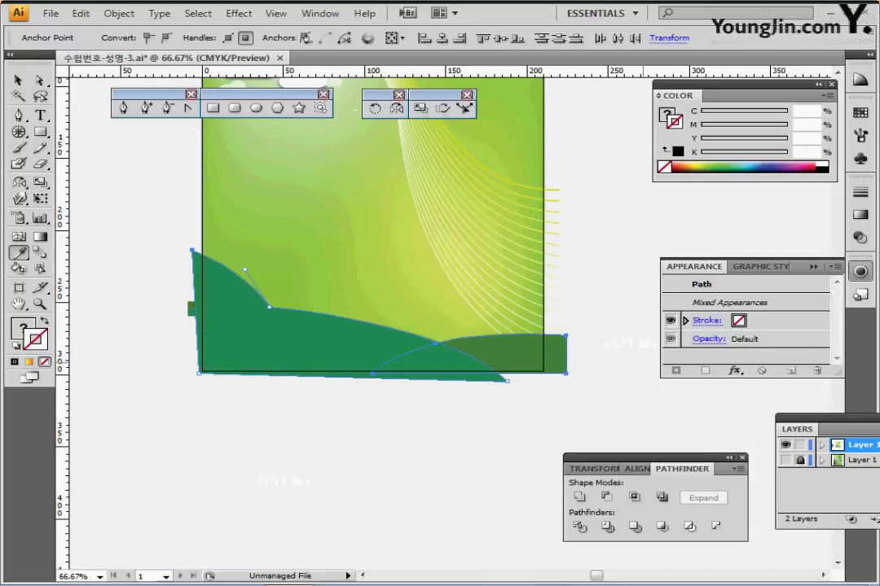
click(860, 271)
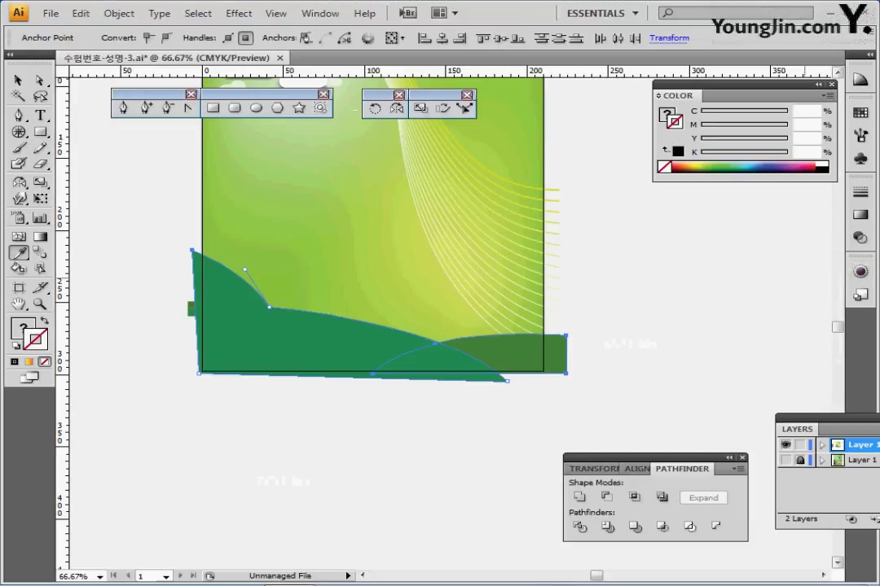
key(ctrl+shift+a)
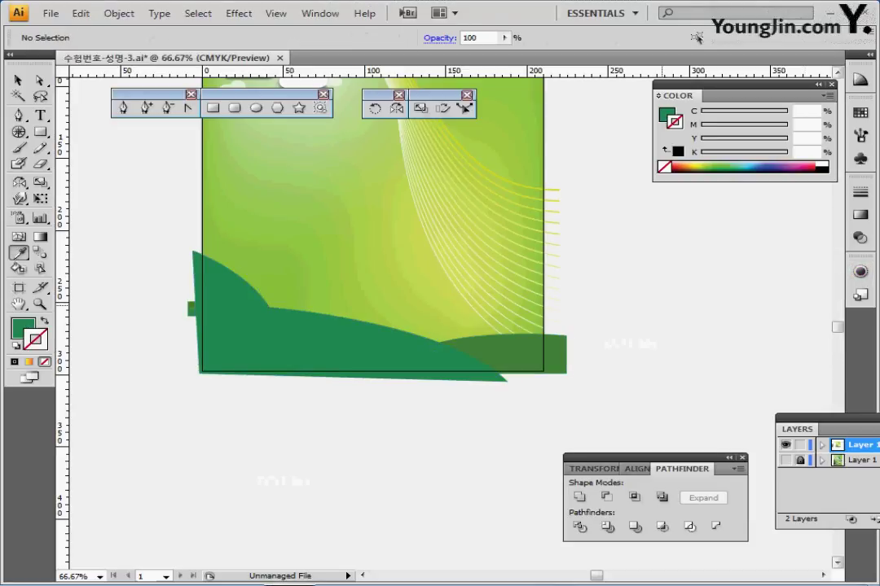
key(ctrl+s)
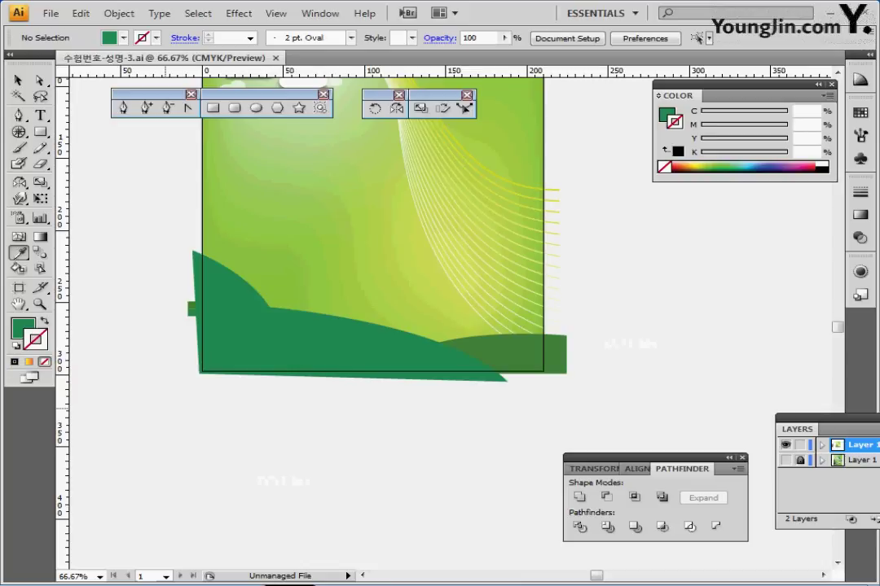
- Draw a curved Pen stem about 32 mm wide and 135 mm tall beside the finished plant, using its stem's 4 pt dark green stroke
drag(318, 243, 343, 316)
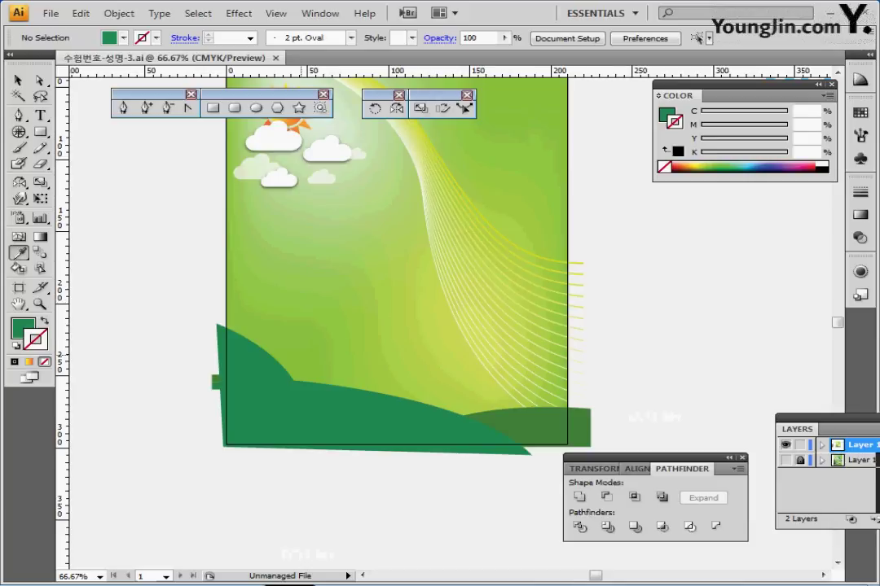
drag(152, 294, 405, 264)
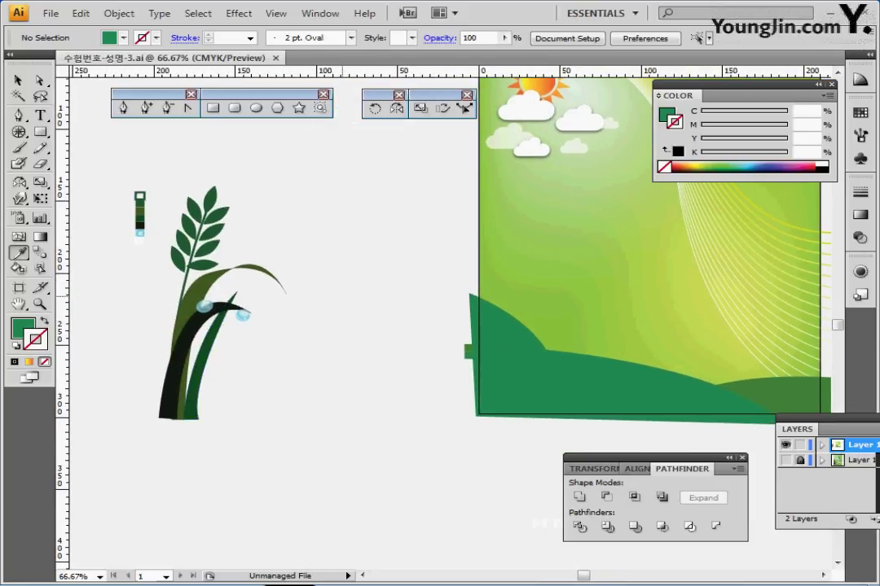
ctrl+click(346, 308)
drag(373, 308, 377, 308)
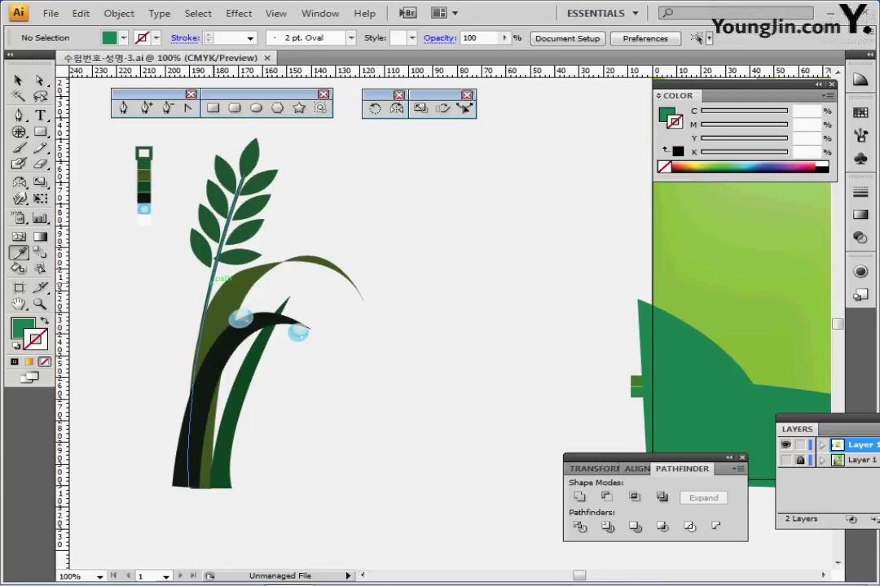
ctrl+click(211, 282)
ctrl+click(168, 225)
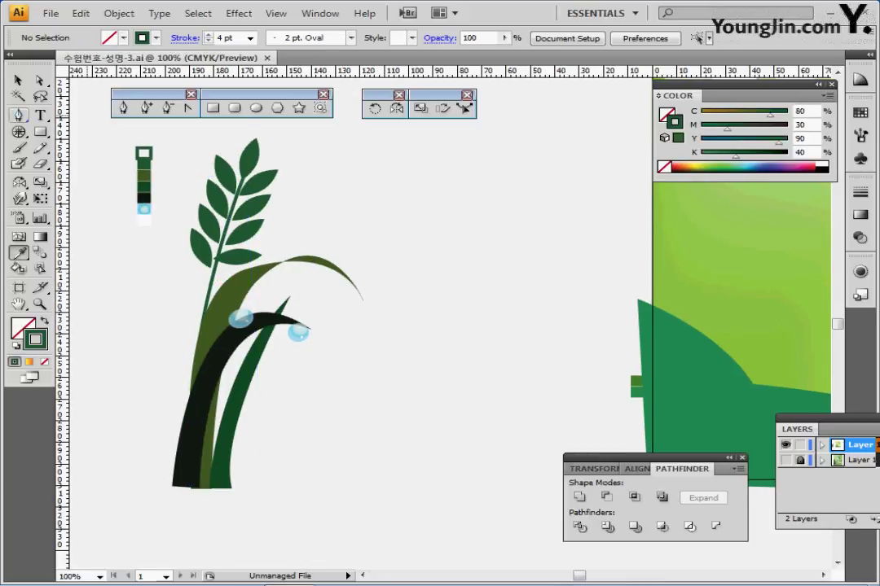
click(486, 187)
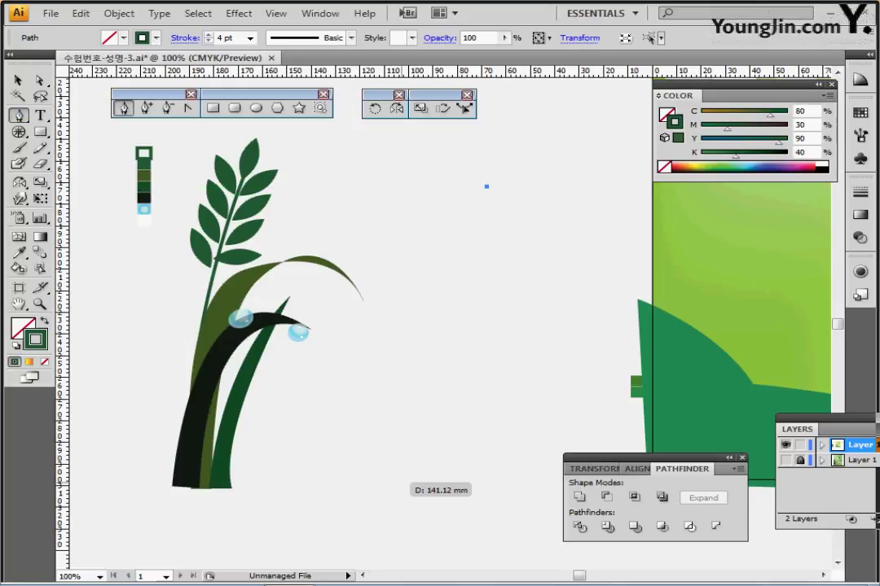
mouse_move(408, 478)
mouse_down()
mouse_move(417, 514)
mouse_move(407, 566)
mouse_move(395, 560)
mouse_up()
ctrl+click(480, 325)
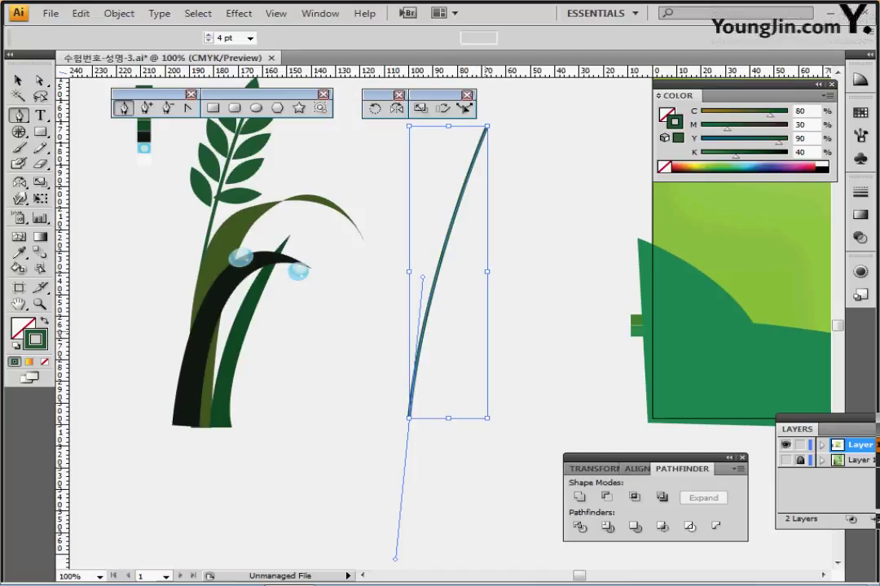
- Draw an upright ellipse about 7 mm wide and 25 mm tall at the new stem's tip, filled with the finished plant's leaf green
drag(448, 283, 462, 342)
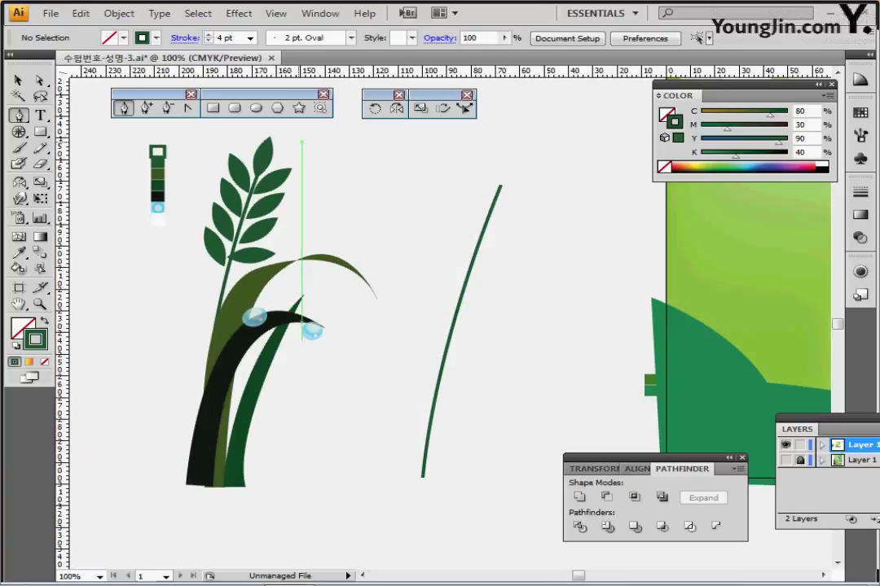
ctrl+click(263, 155)
ctrl+click(320, 151)
click(256, 107)
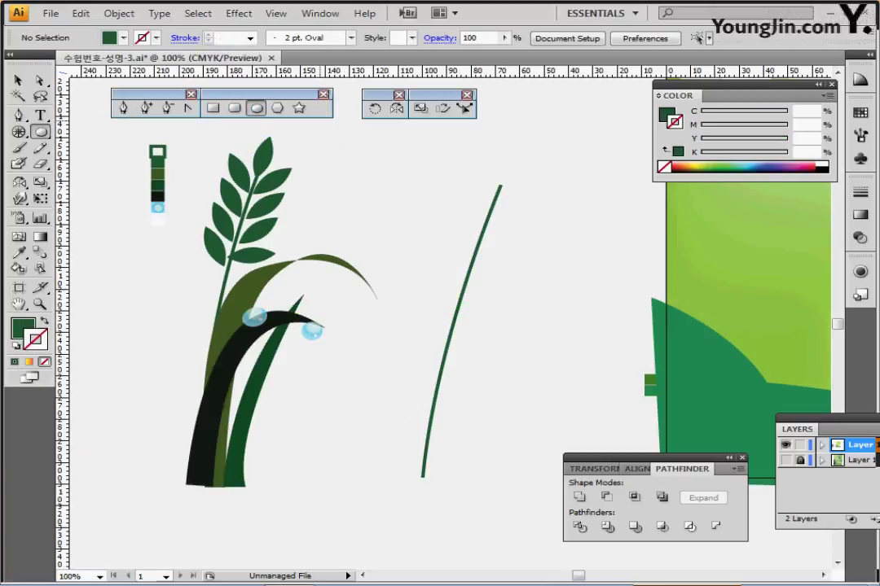
drag(496, 136, 514, 191)
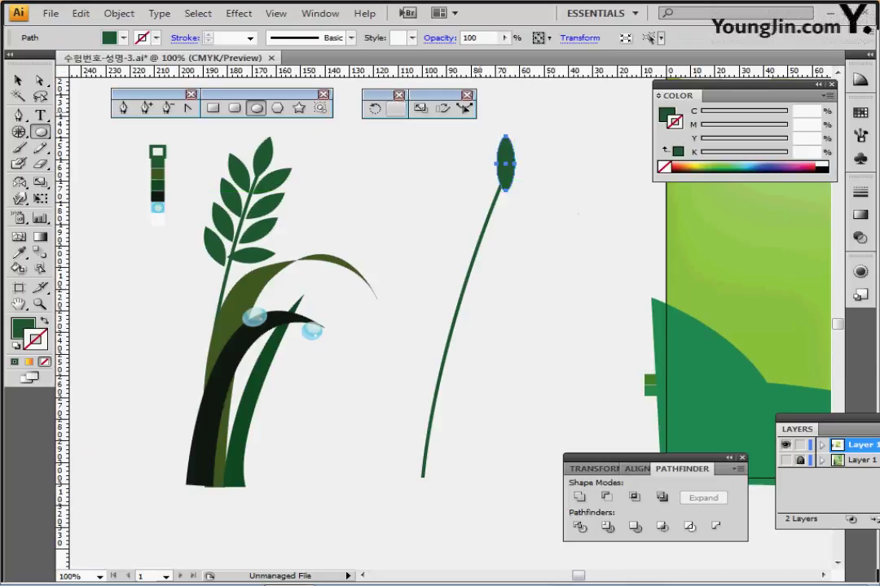
- Convert the ellipse's top and bottom anchors to sharp points and rotate the resulting leaf clockwise to follow the stem
click(187, 108)
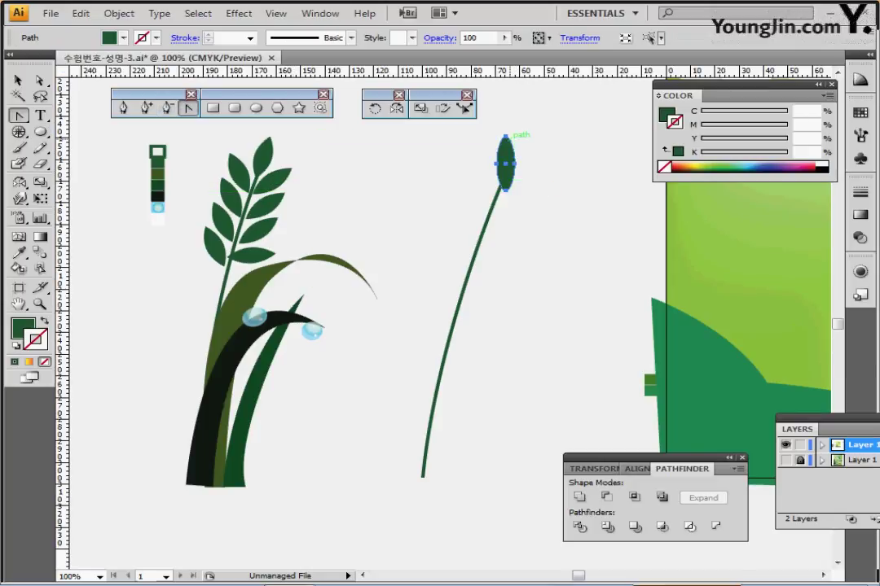
click(505, 136)
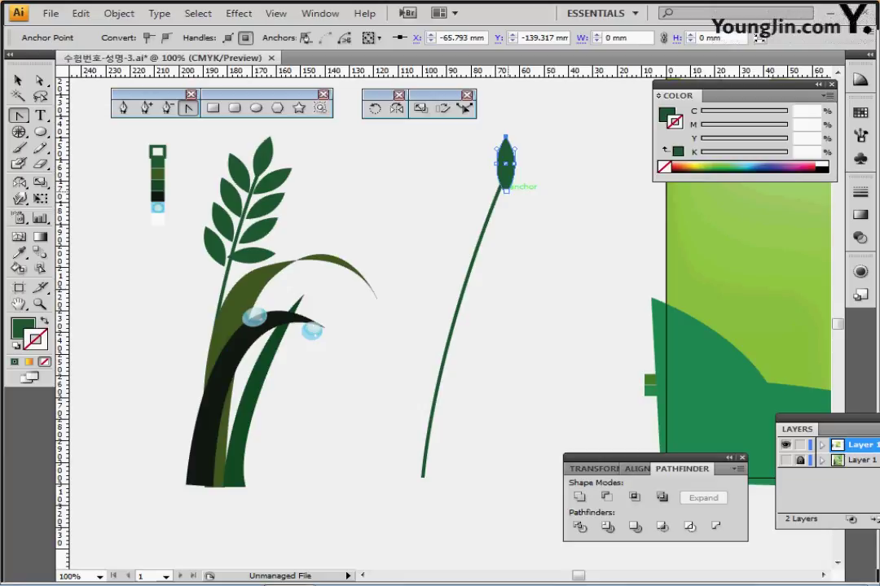
click(505, 189)
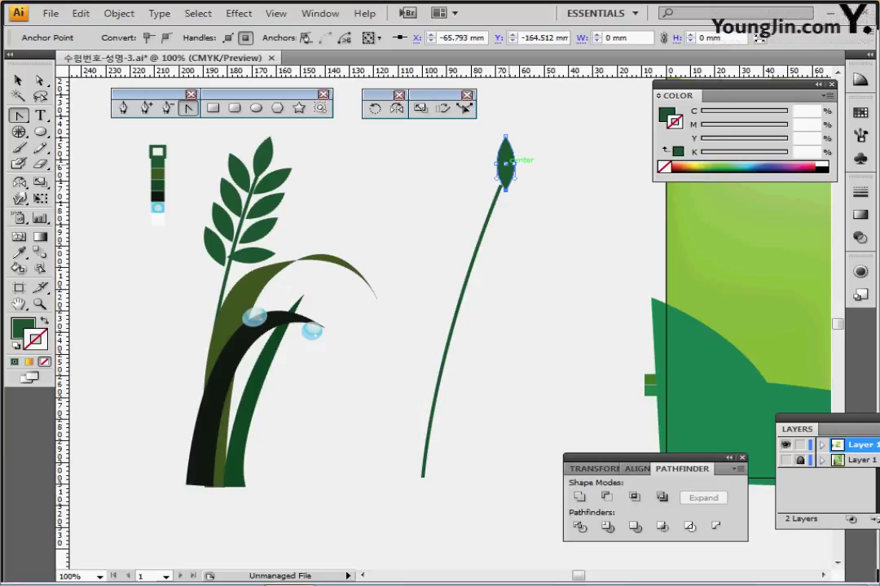
ctrl+click(506, 164)
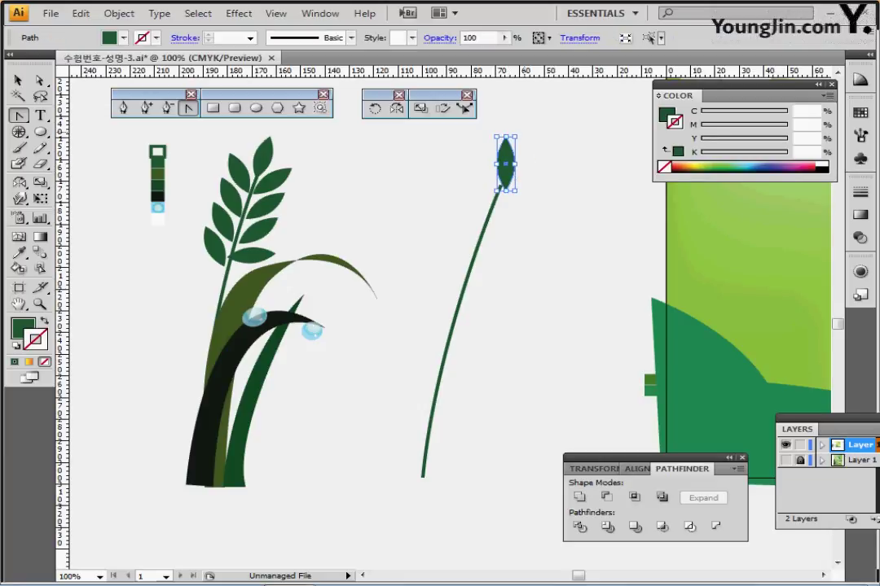
drag(519, 133, 527, 140)
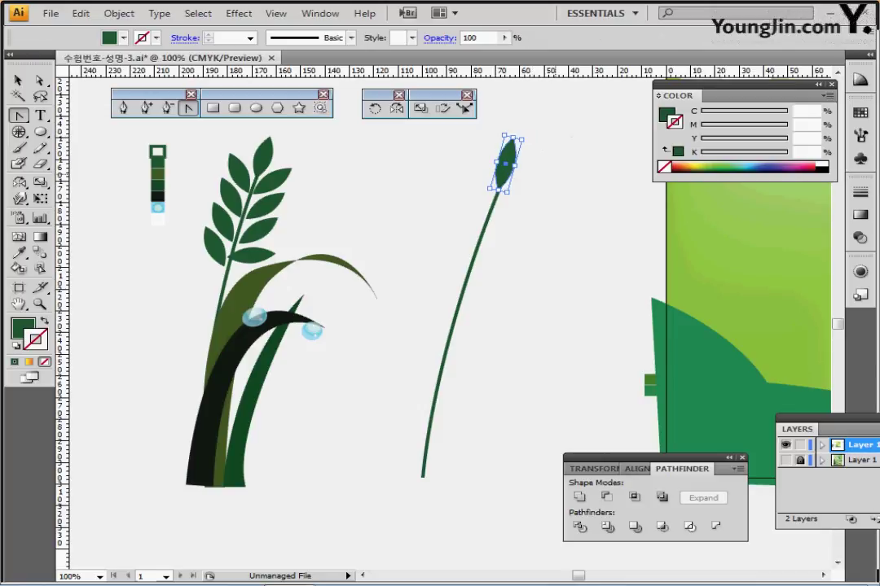
ctrl+click(570, 138)
- Copy the tip leaf to the stem's left side, tilted outward, and repeat the copy down the stem to make four leaves
ctrl+click(506, 162)
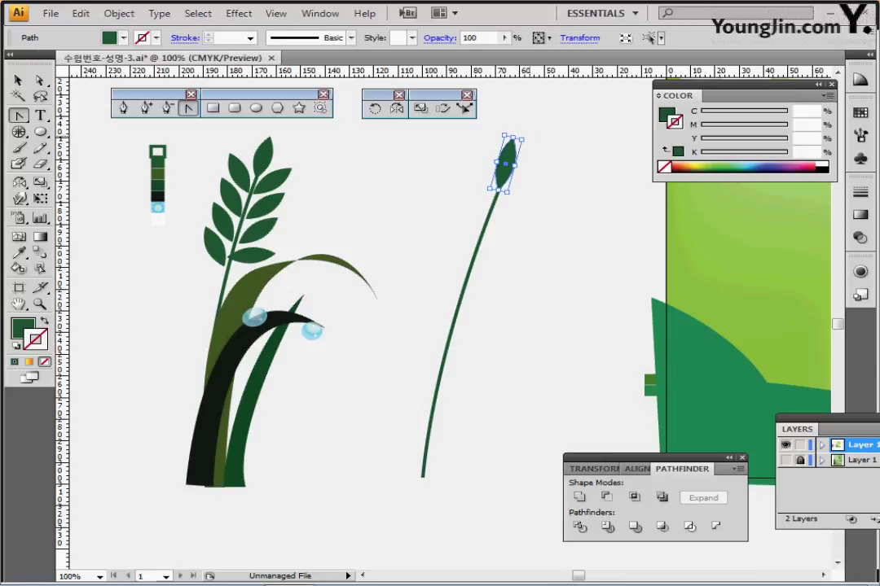
drag(506, 162, 472, 209)
key(ctrl+shift+a)
key(ctrl+shift+a)
key(ctrl+shift+a)
key(ctrl+d)
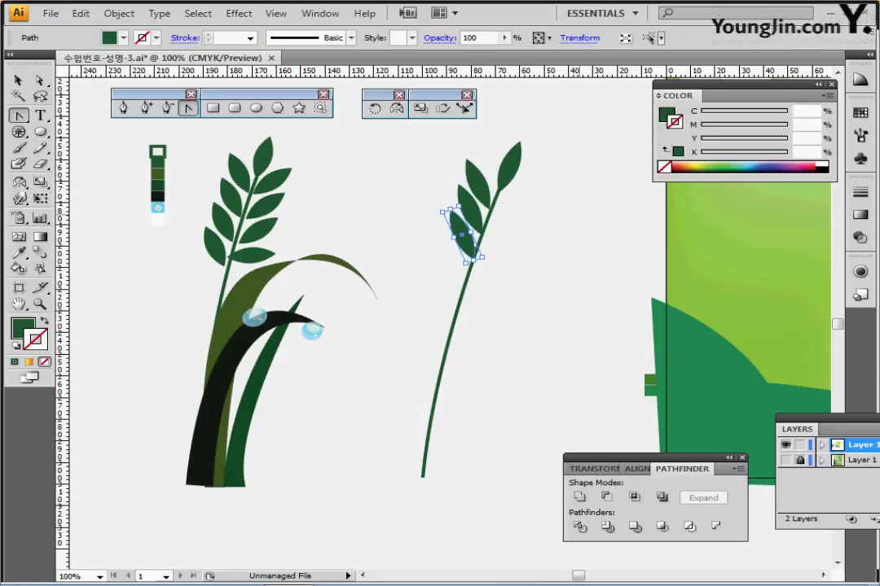
key(ctrl+d)
key(ctrl+shift+a)
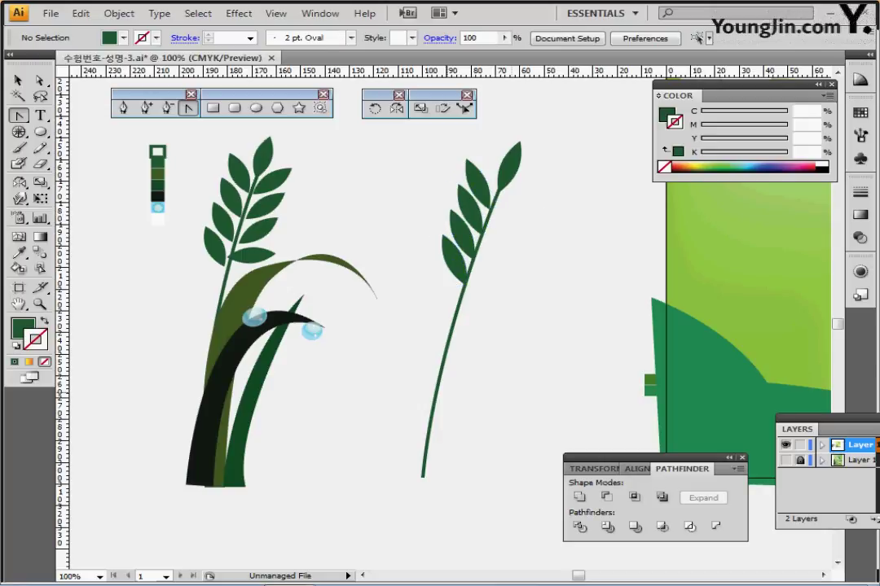
- Reflect a copy of the four left-hand leaves across the new stem to form matching leaves on its right side
mouse_move(443, 148)
mouse_down()
mouse_move(448, 229)
mouse_move(470, 246)
mouse_up()
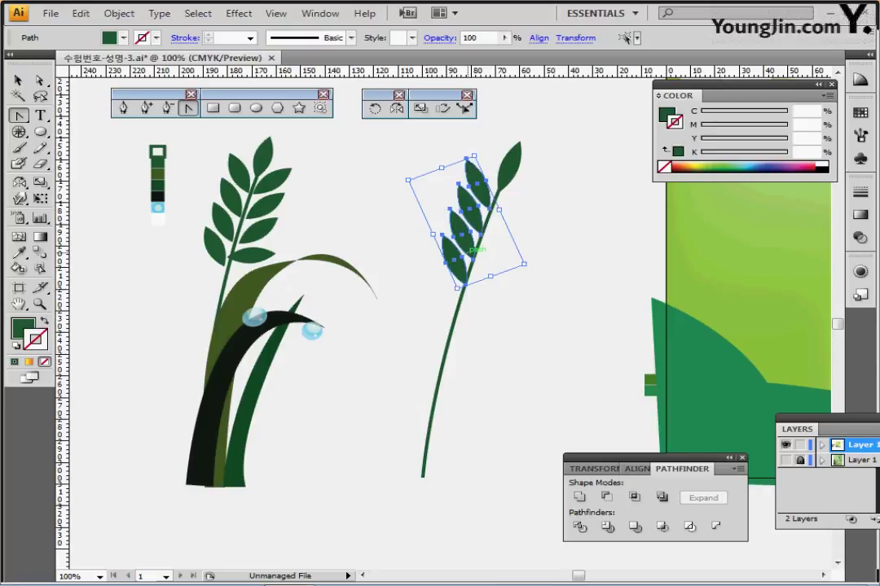
key(o)
click(397, 107)
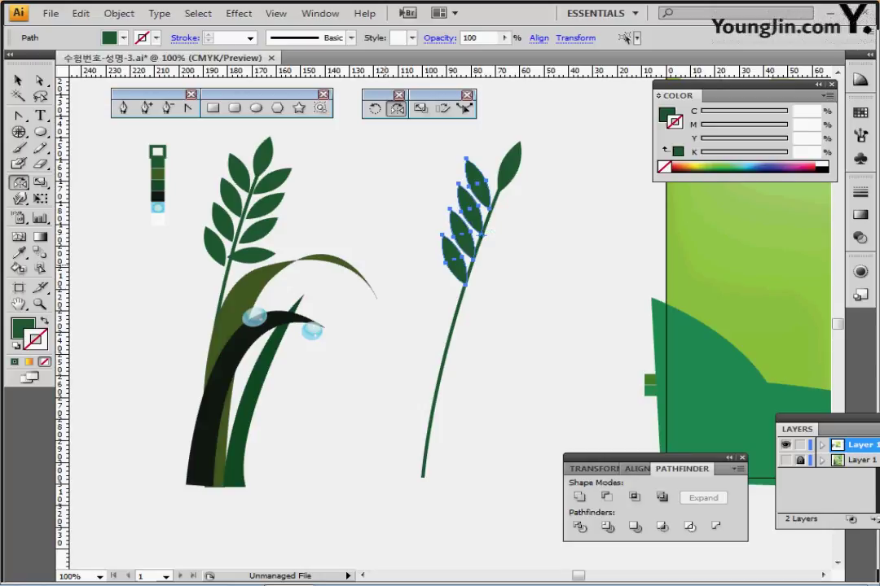
drag(464, 284, 550, 291)
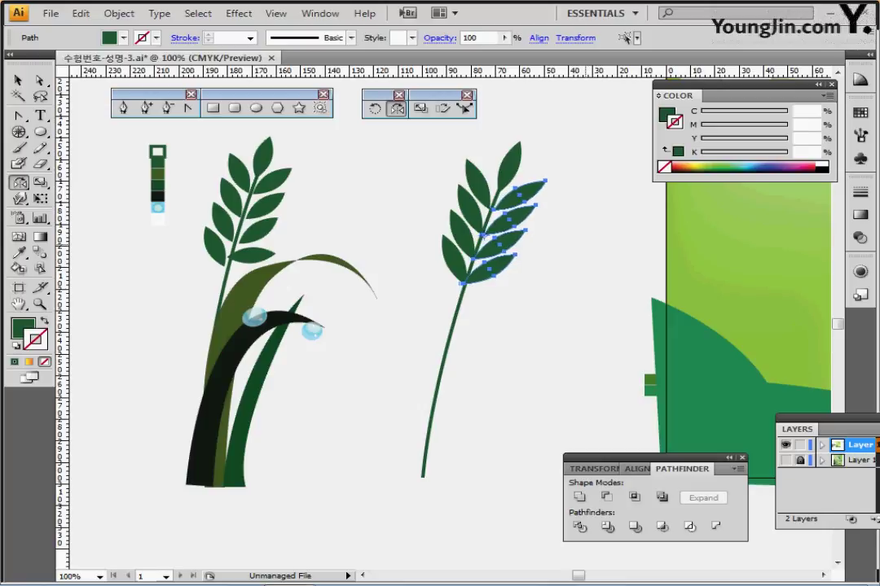
ctrl+click(586, 257)
- Rotate the lowest right-hand leaf clockwise until it lies nearly horizontal, like the finished plant's
ctrl+click(490, 270)
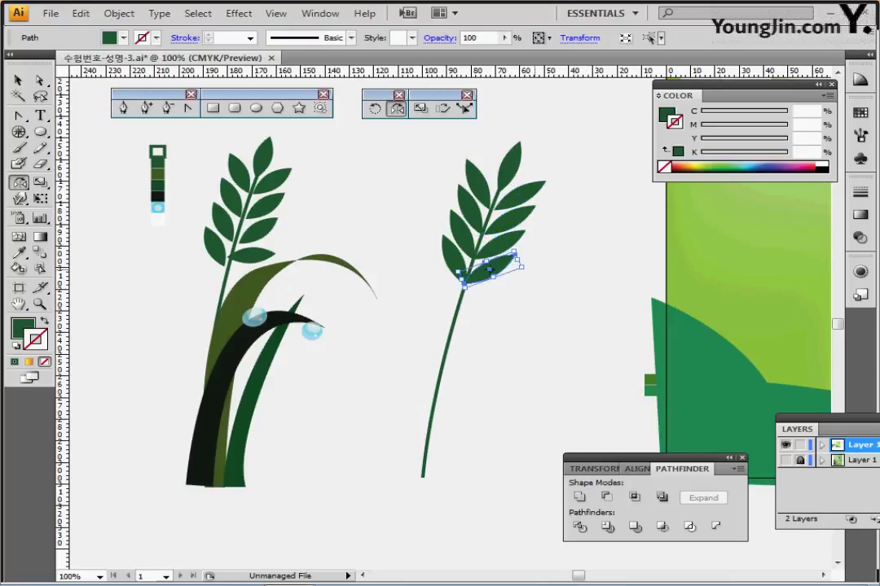
drag(532, 264, 501, 272)
ctrl+click(536, 293)
key(ctrl+shift+a)
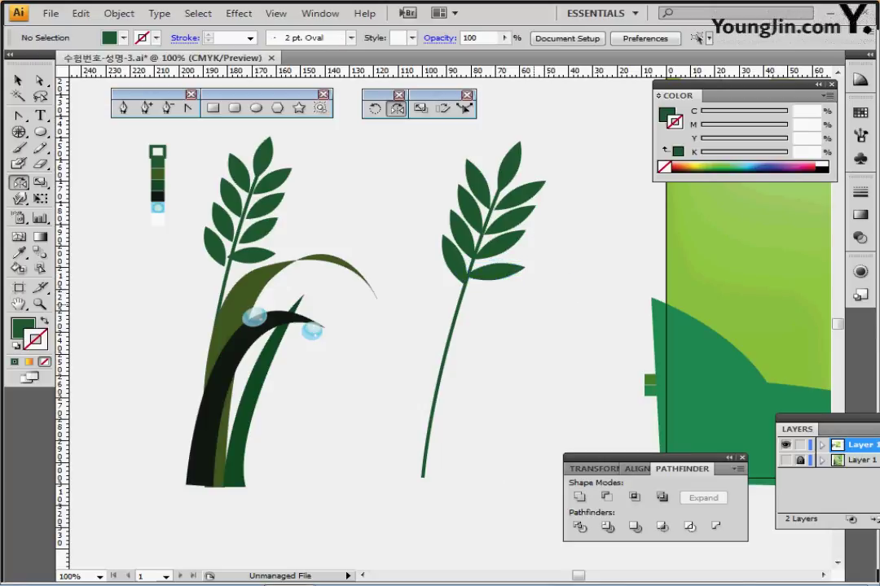
- Draw an arching blade's outer edge, about 77 mm wide, from the new stem's foot to a sharp tip, in the finished plant's olive green
drag(528, 306, 503, 276)
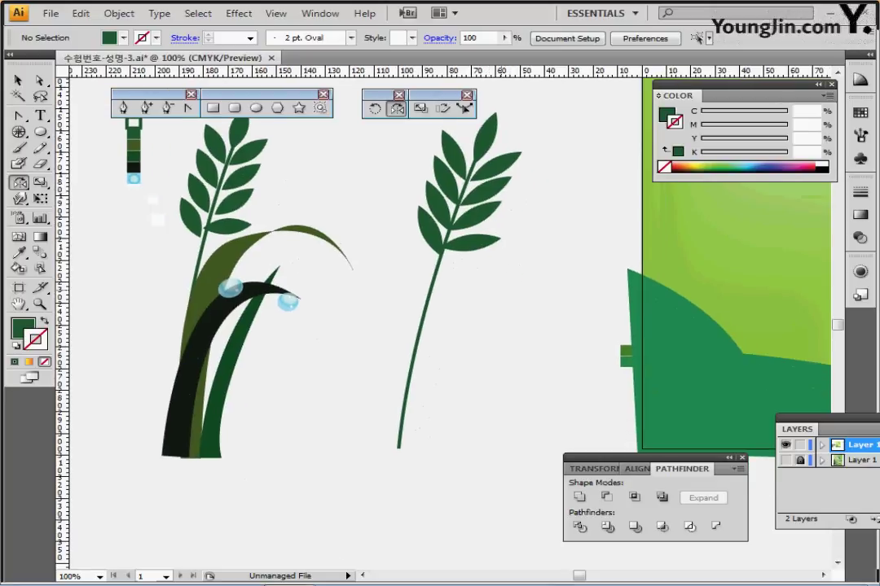
ctrl+click(221, 267)
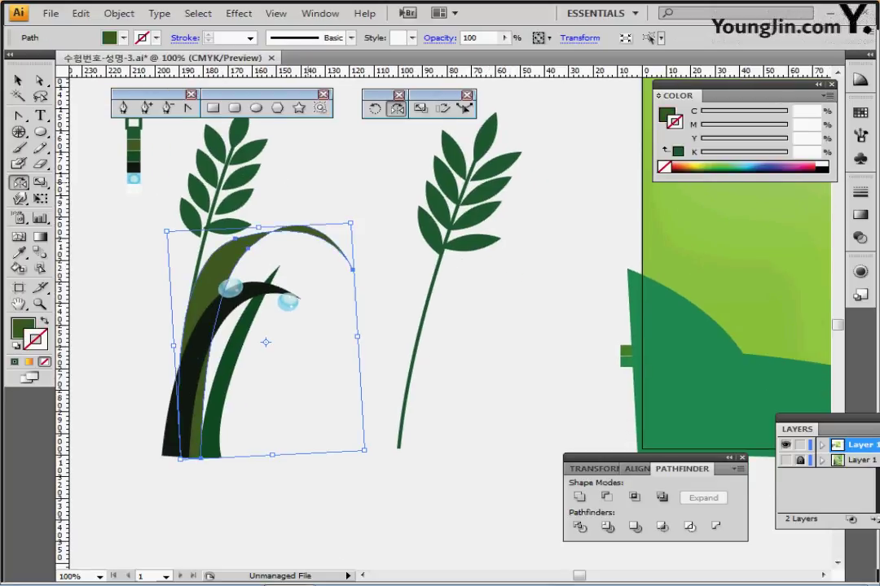
key(ctrl+2)
key(p)
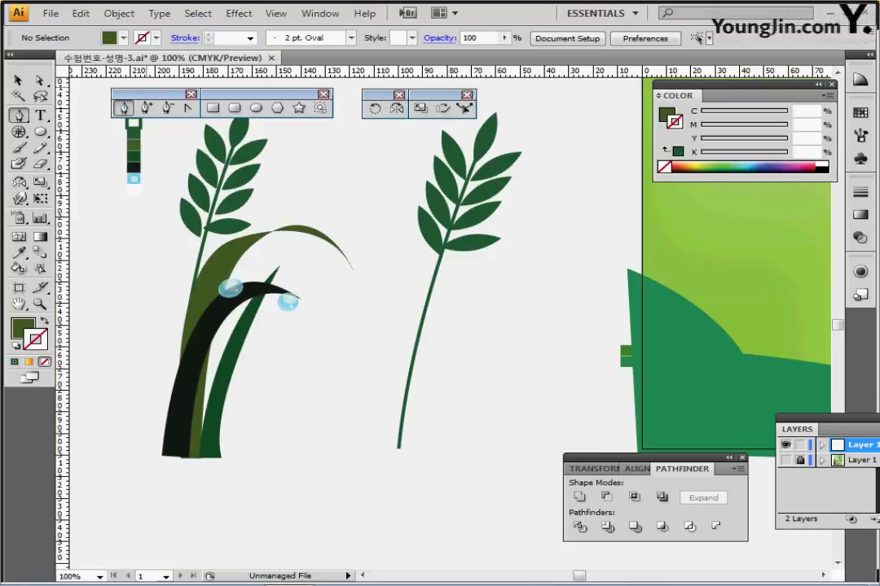
click(399, 458)
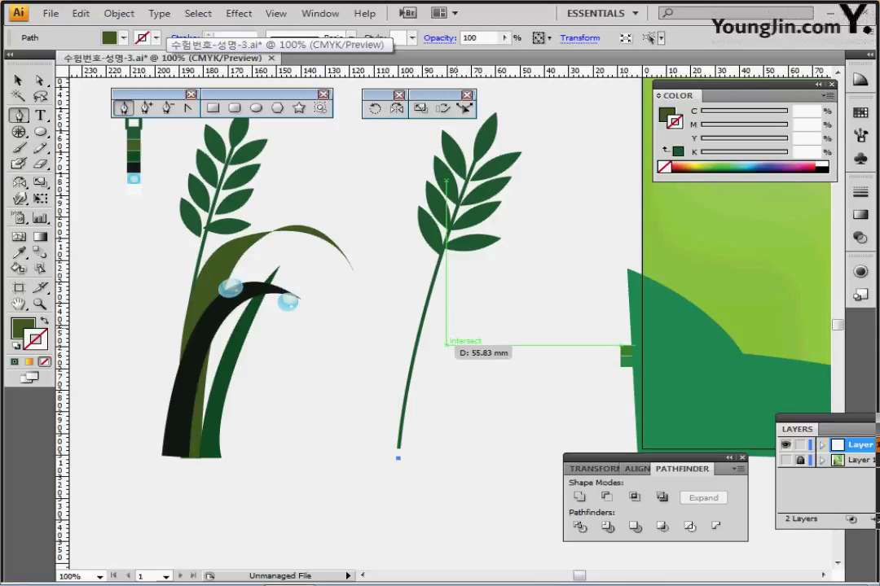
drag(477, 268, 539, 244)
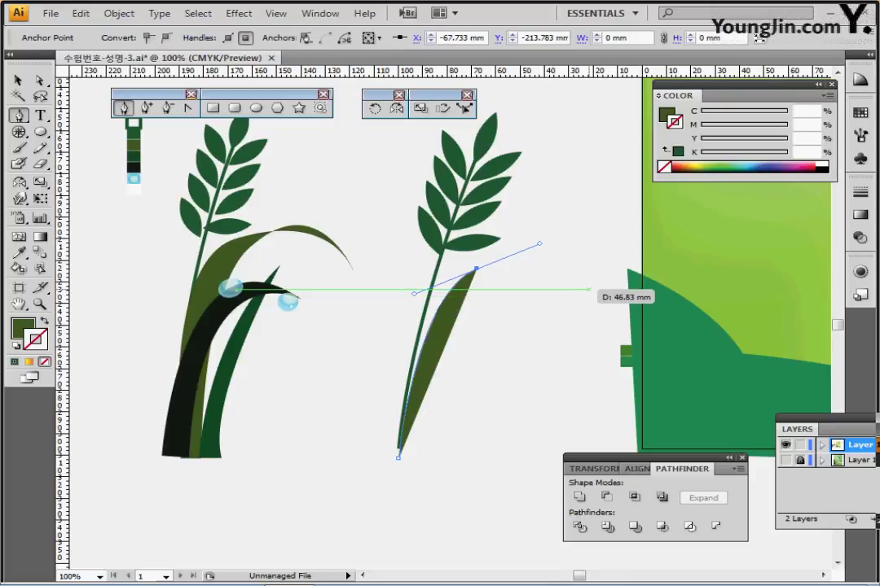
drag(587, 287, 596, 306)
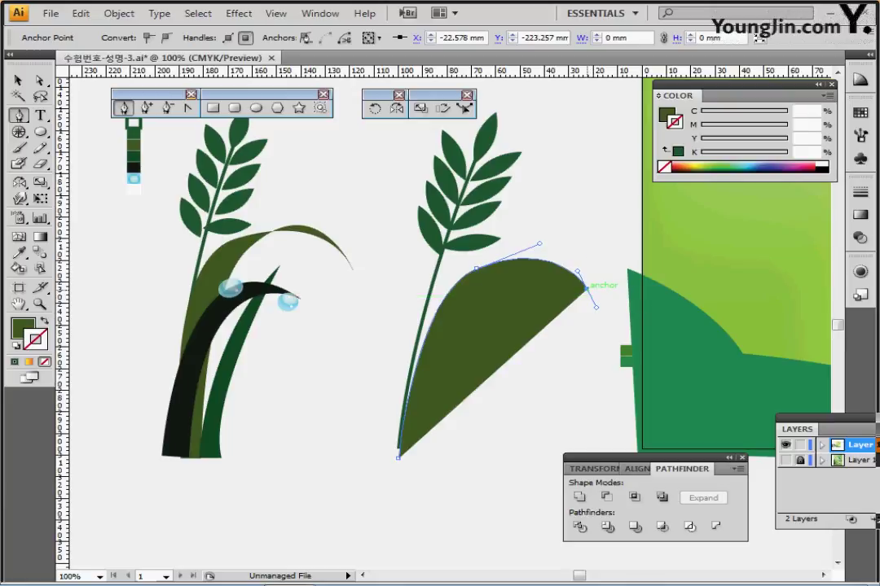
click(587, 288)
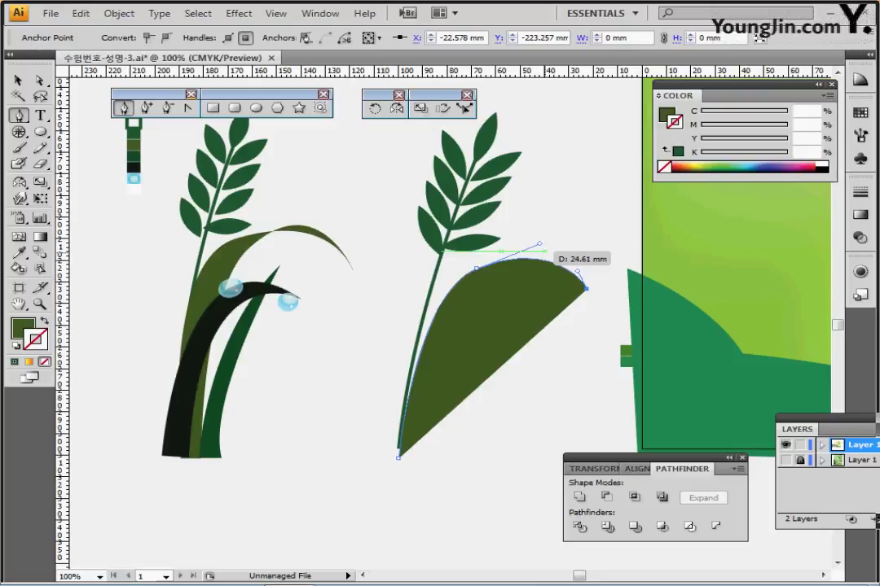
drag(545, 251, 514, 252)
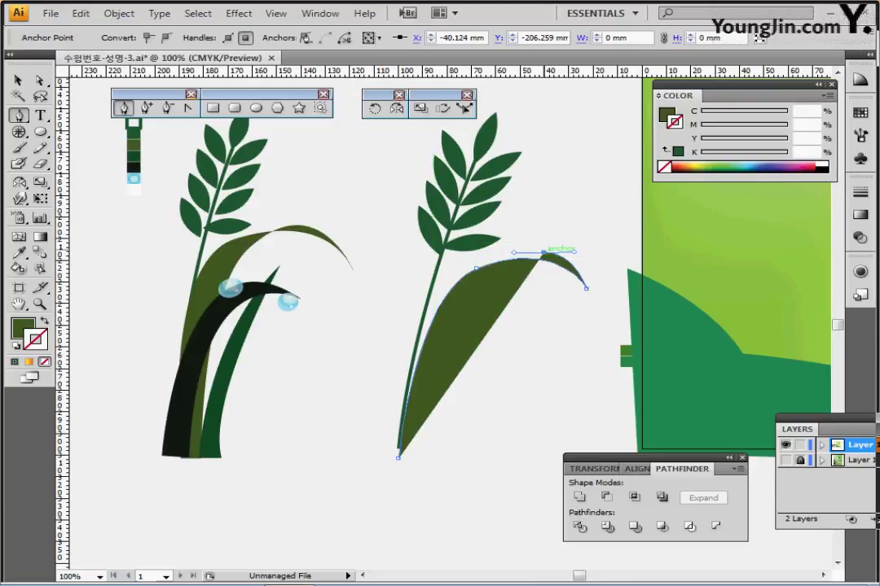
key(ctrl)
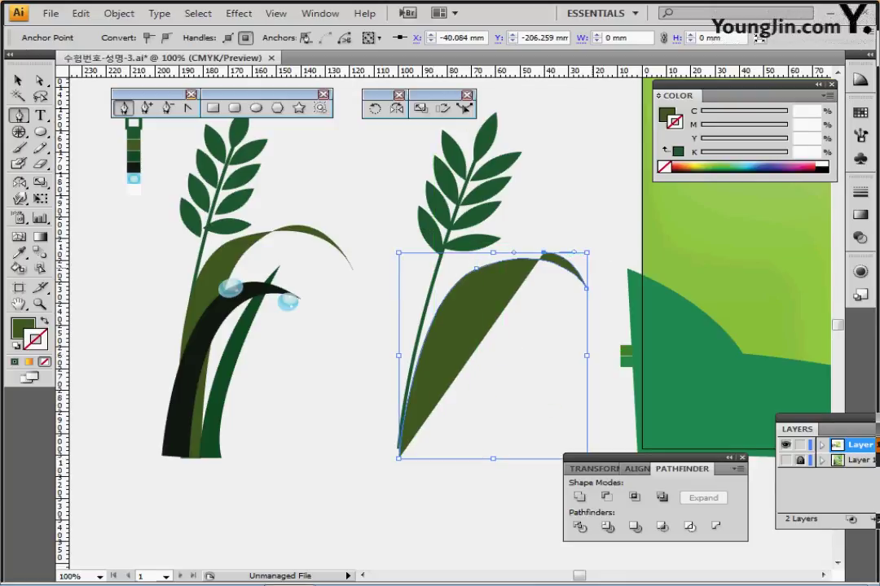
ctrl+click(536, 233)
ctrl+click(548, 253)
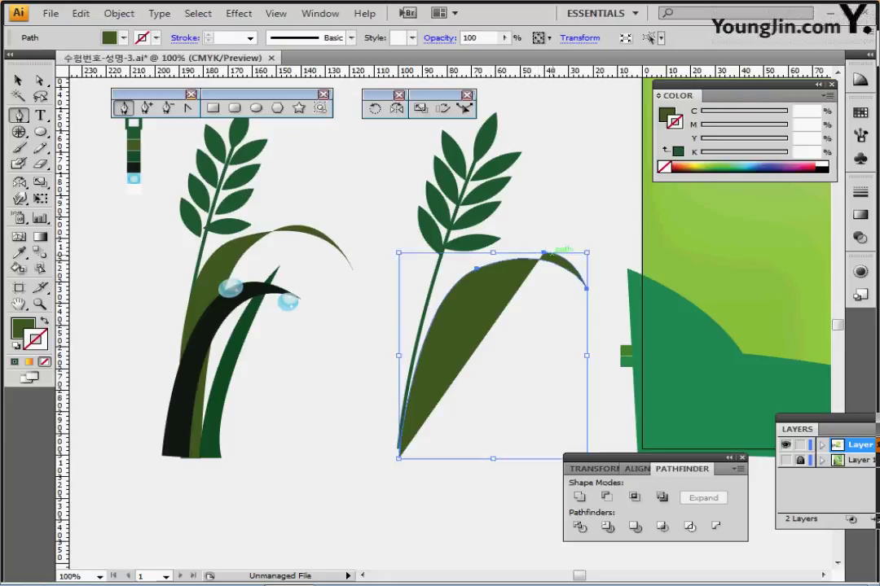
key(a)
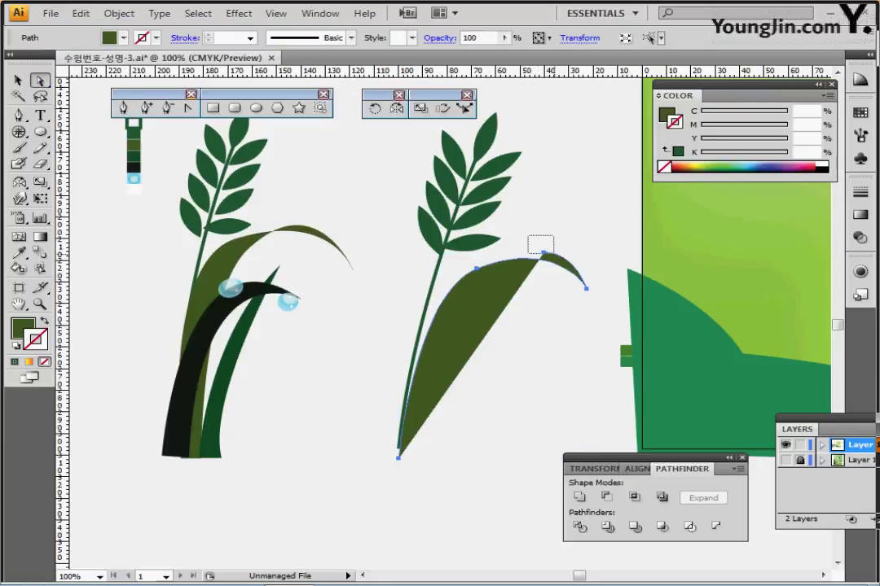
drag(544, 254, 587, 288)
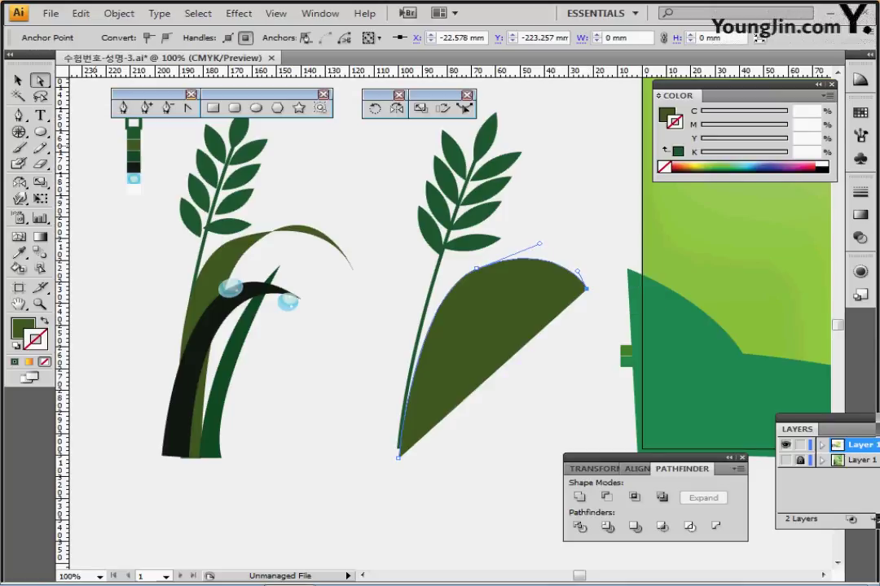
- Continue the olive blade from its tip along a curved inner edge to the base and close it, about 96 mm tall
click(123, 107)
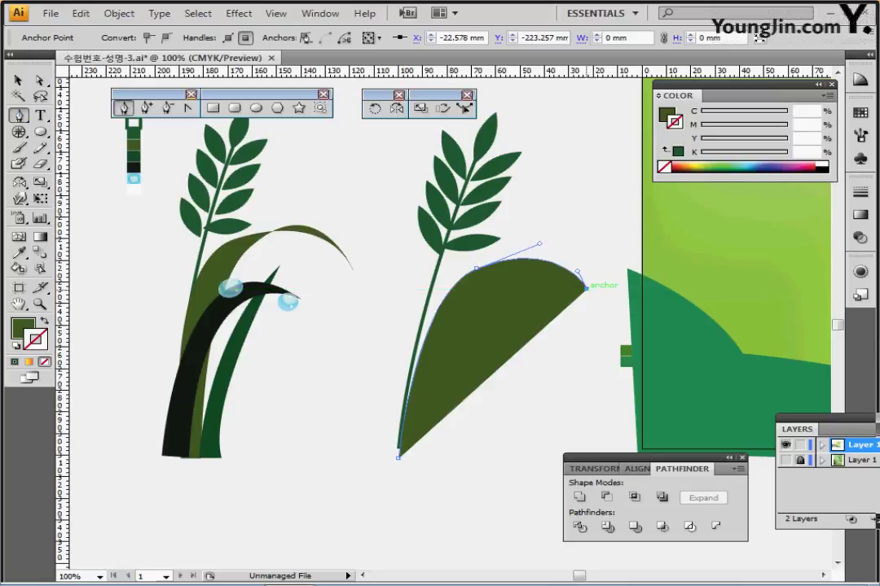
click(586, 288)
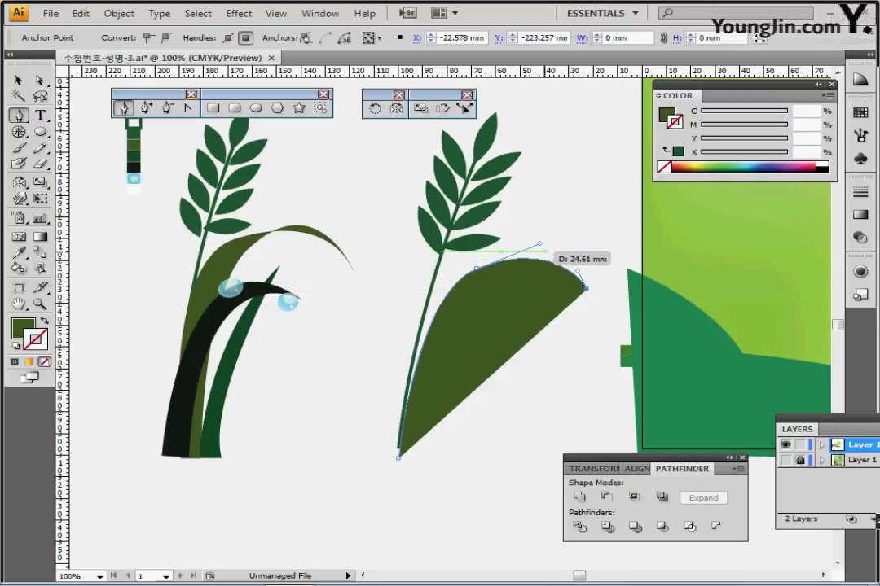
drag(543, 251, 512, 250)
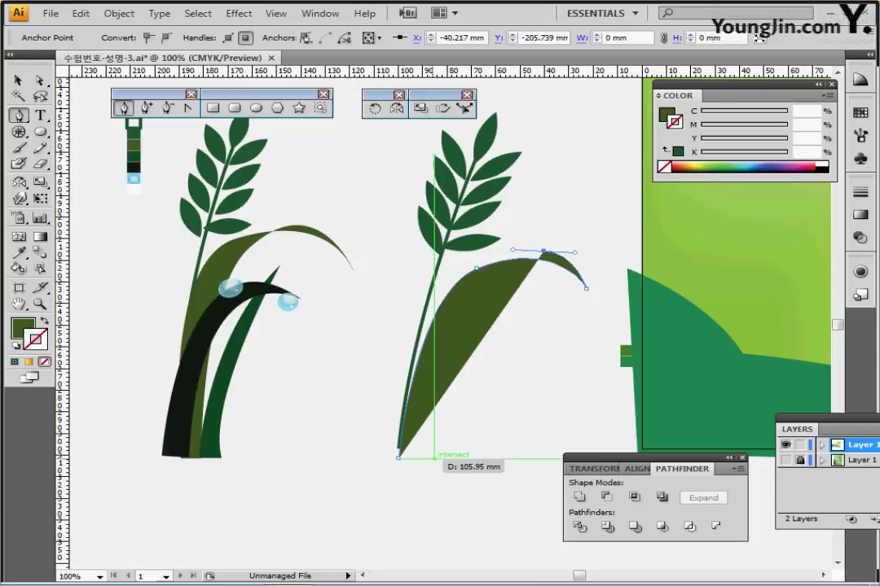
drag(434, 456, 418, 511)
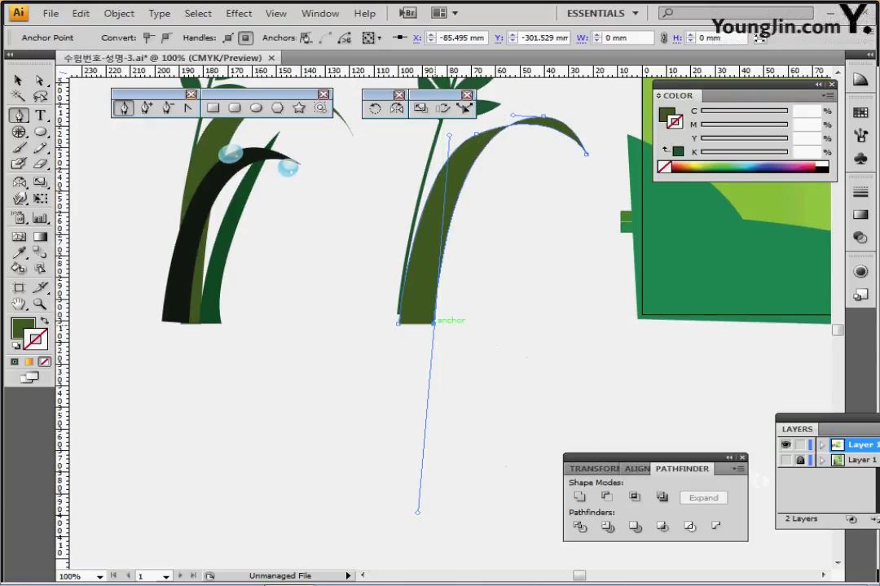
drag(433, 323, 404, 397)
click(398, 323)
scroll(399, 324, up, 3)
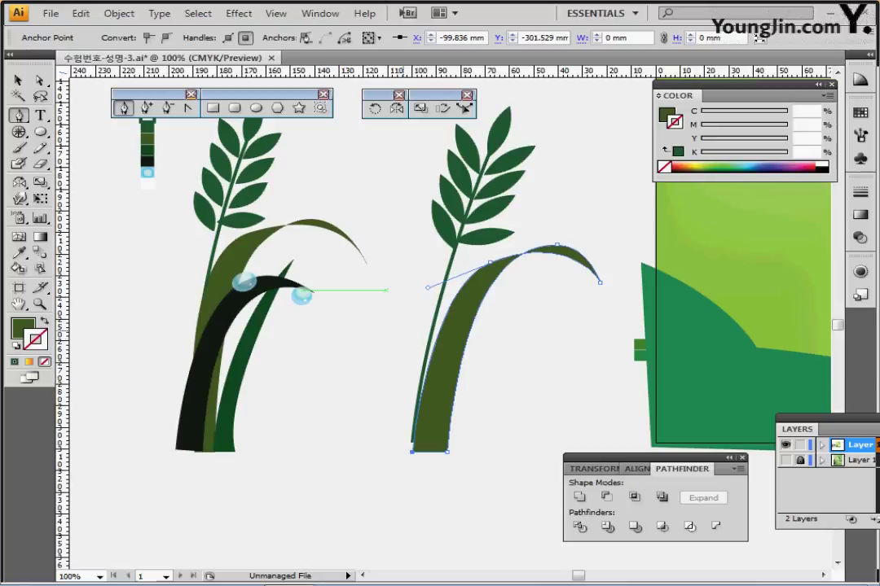
- Copy the finished plant's near-black and dark green blades onto the new plant's base and bring the copies to the front
drag(377, 327, 383, 338)
ctrl+click(206, 420)
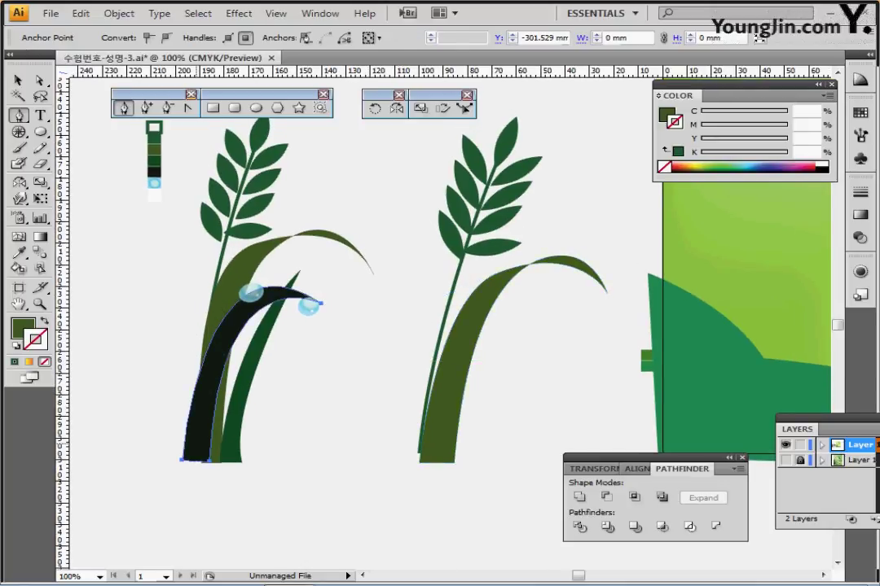
ctrl+click(233, 444)
ctrl+click(311, 351)
drag(311, 350, 357, 341)
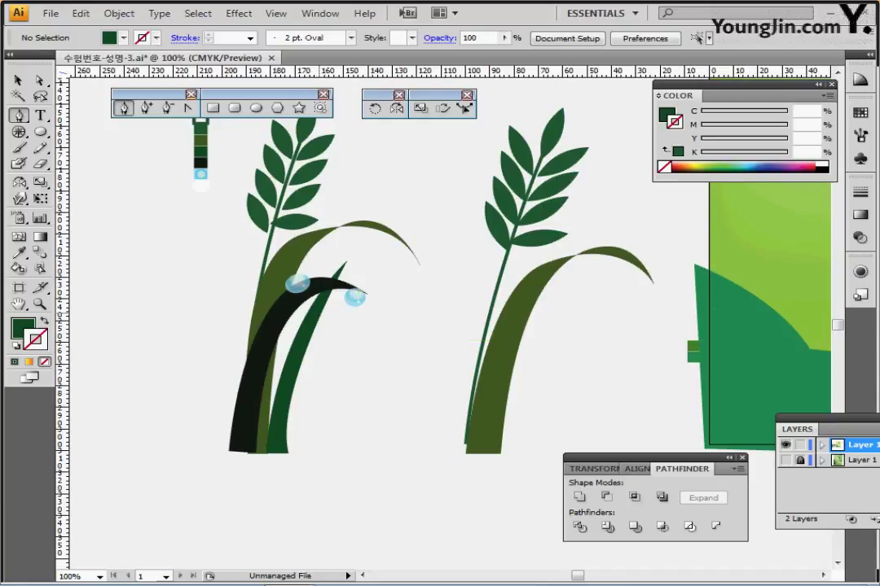
ctrl+click(260, 325)
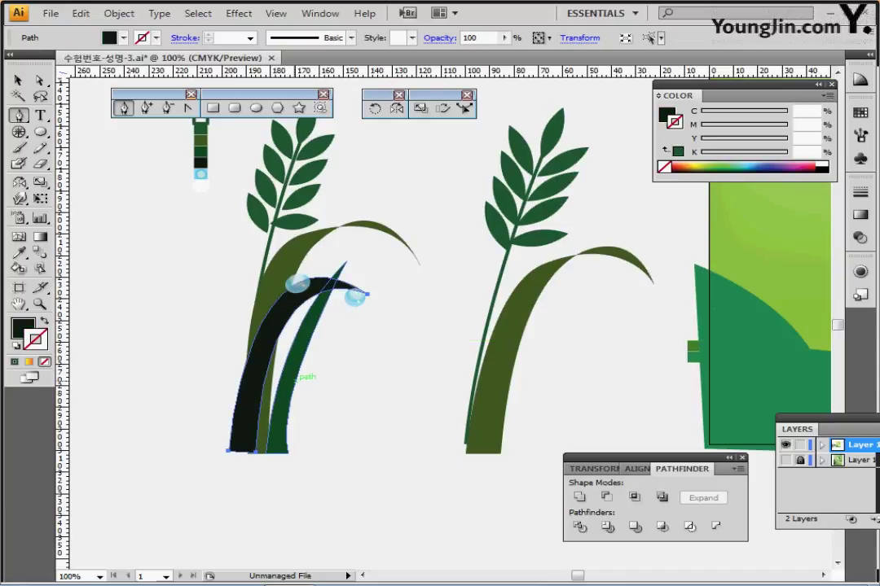
ctrl+shift+click(291, 379)
drag(291, 378, 520, 379)
key(ctrl+shift+bracketright)
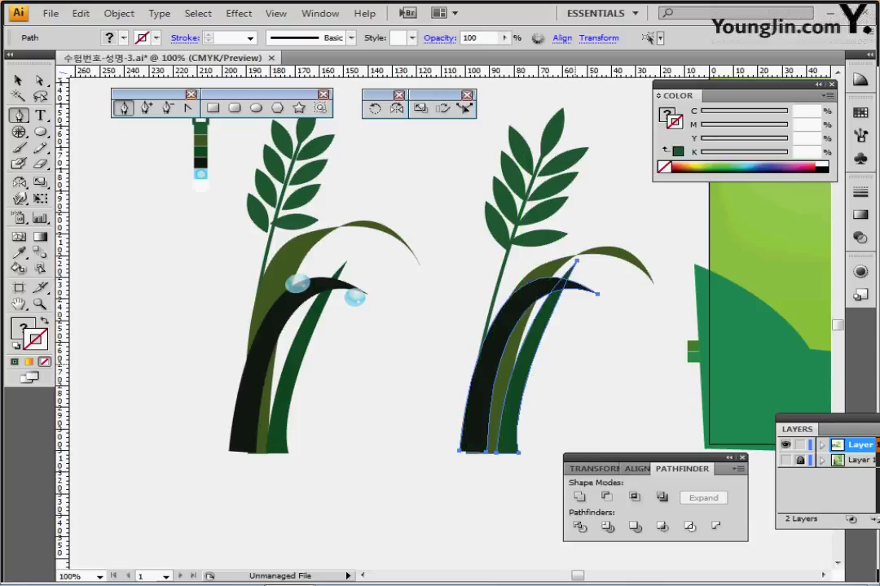
ctrl+click(626, 355)
- Draw a circle about 9 mm wide at the near-black blade's tip, filled with the finished dewdrop's light blue radial gradient
ctrl+click(547, 366)
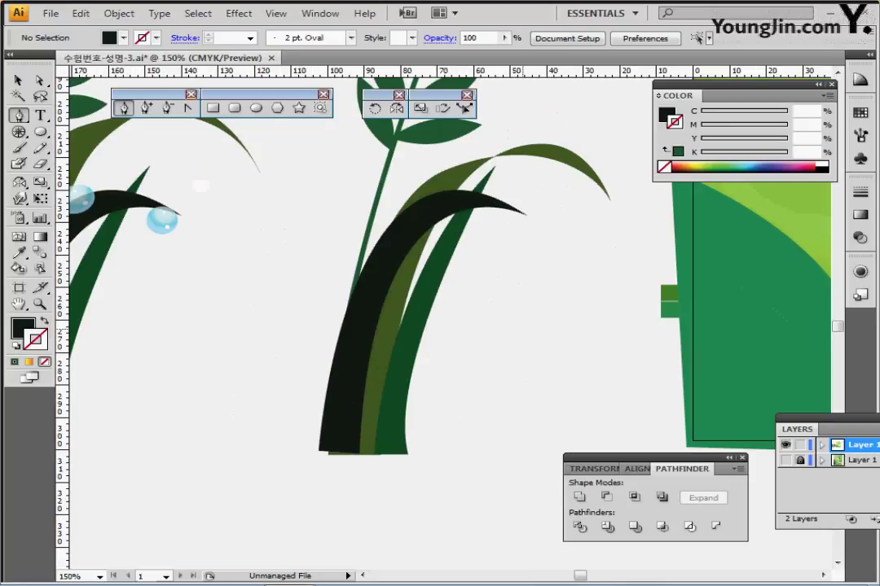
drag(548, 367, 592, 366)
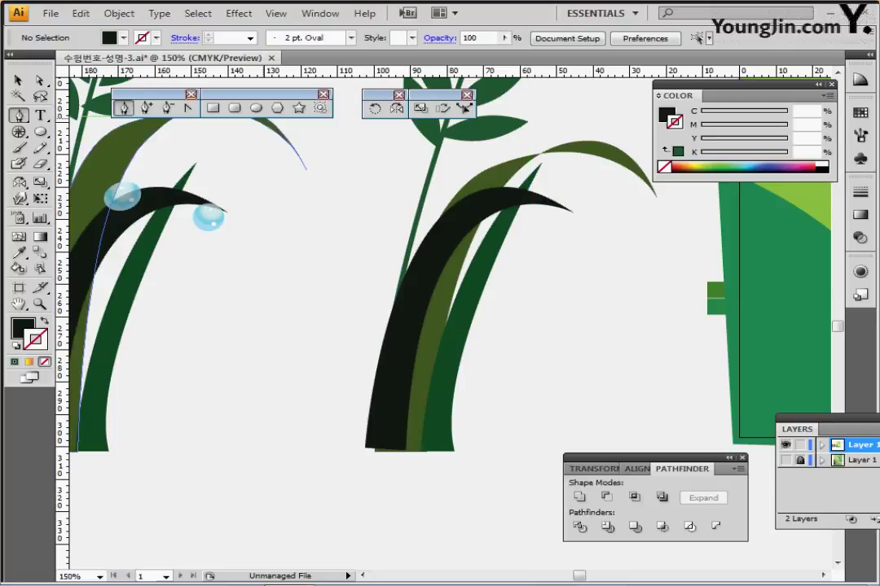
click(257, 107)
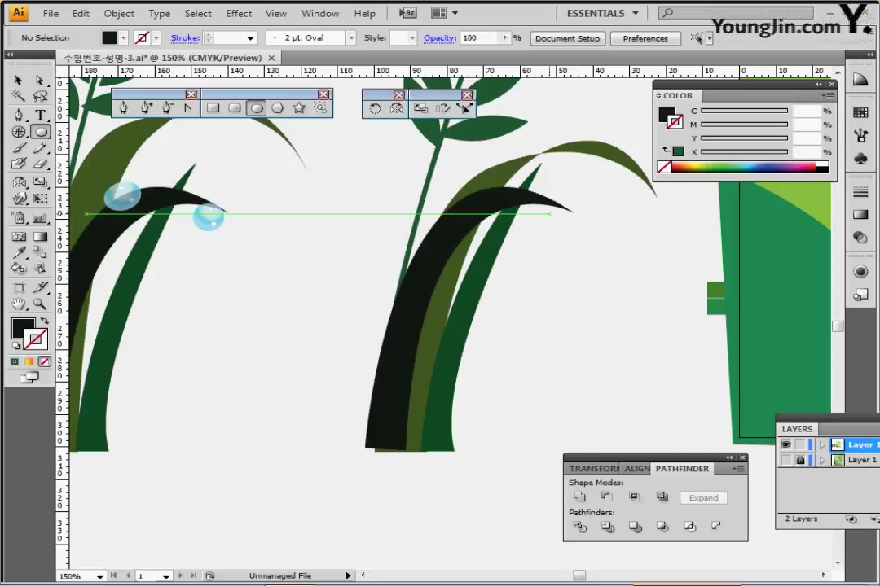
drag(543, 204, 575, 235)
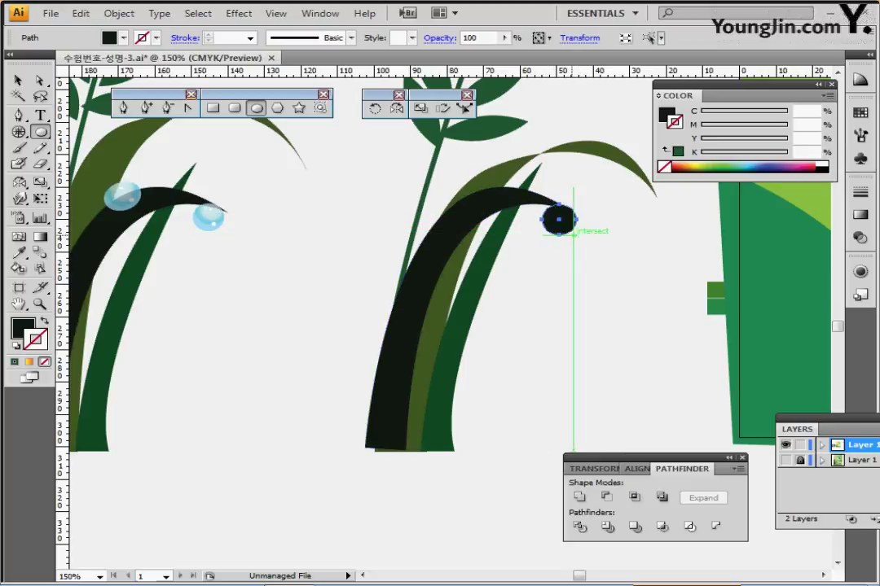
key(i)
click(207, 217)
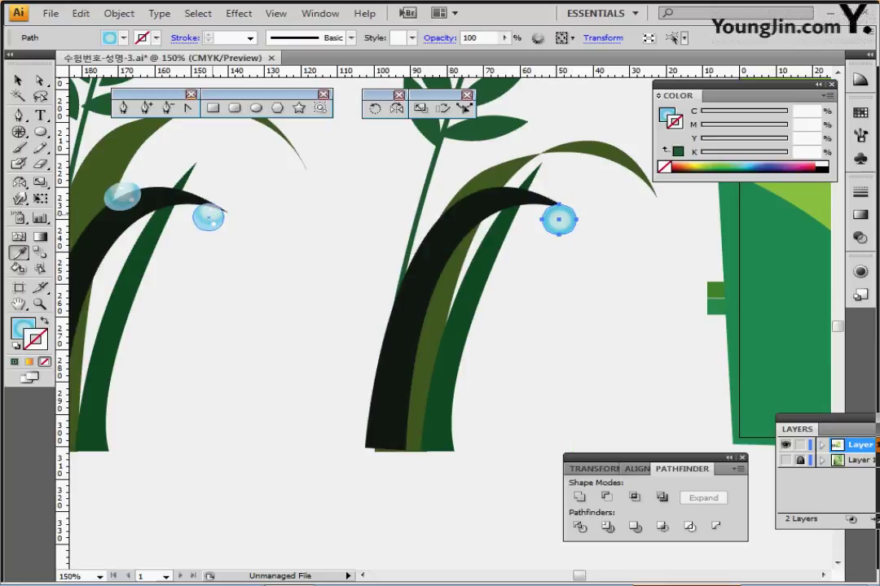
- Activate the new dewdrop's radial gradient fill for editing and add a colour stop at 46.67%
key(ctrl+equal)
key(ctrl+equal)
key(ctrl+equal)
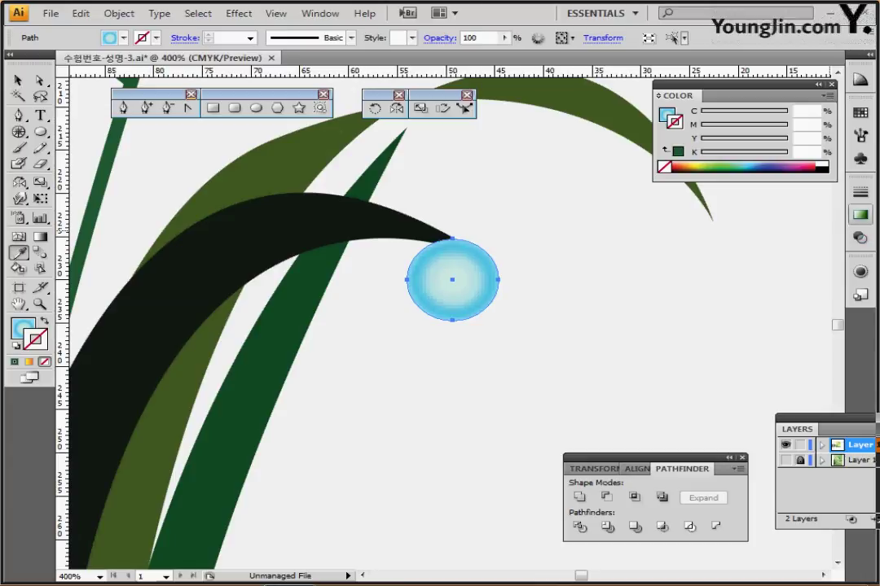
click(860, 215)
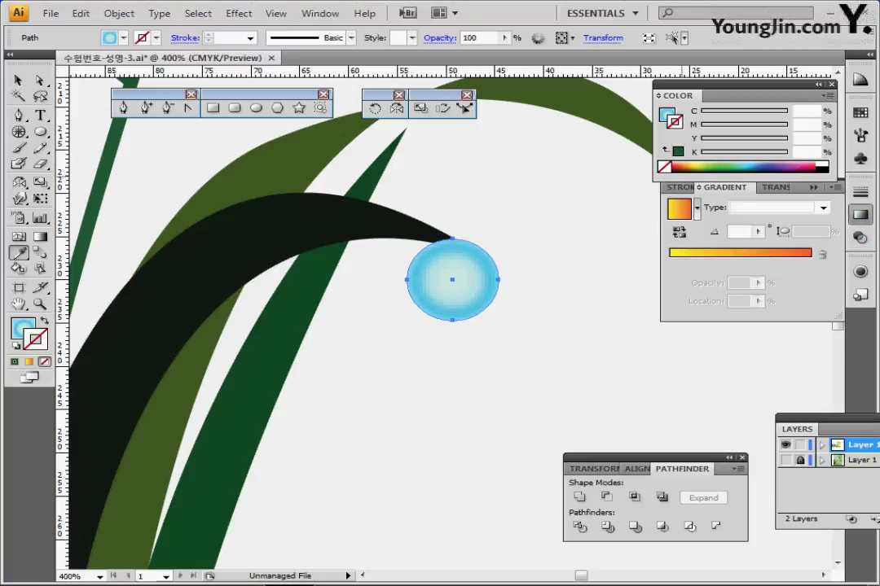
key(x)
click(712, 263)
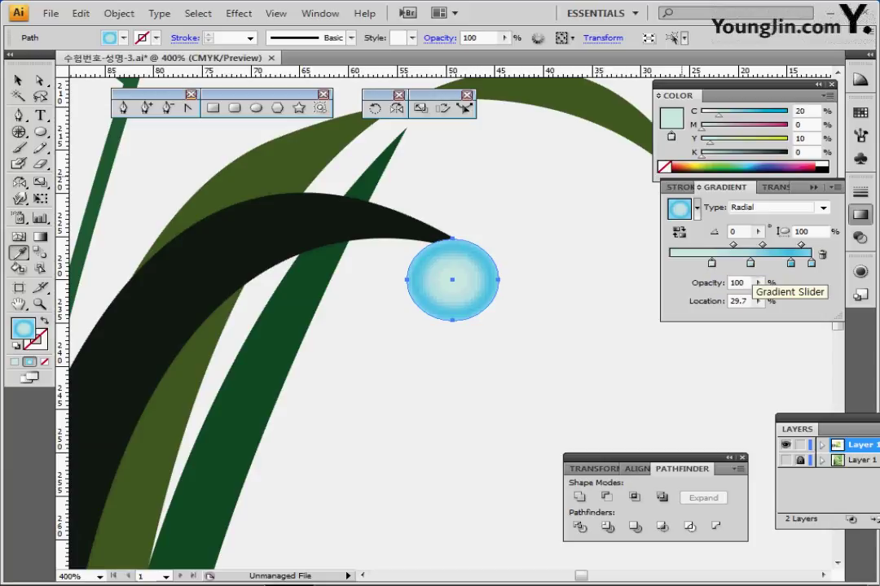
click(736, 263)
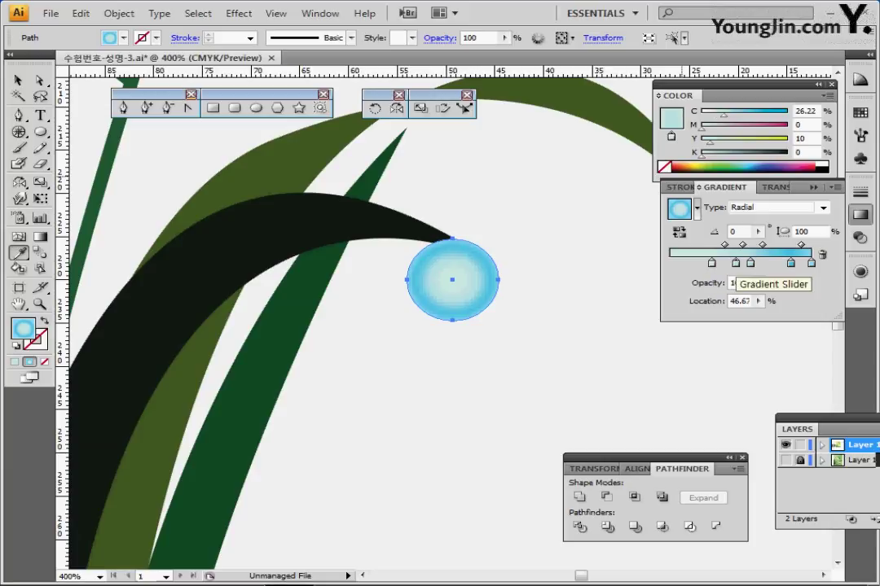
- Remove the 46.67% colour stop from the dewdrop's radial gradient and check the colours of the four remaining stops
drag(736, 263, 736, 295)
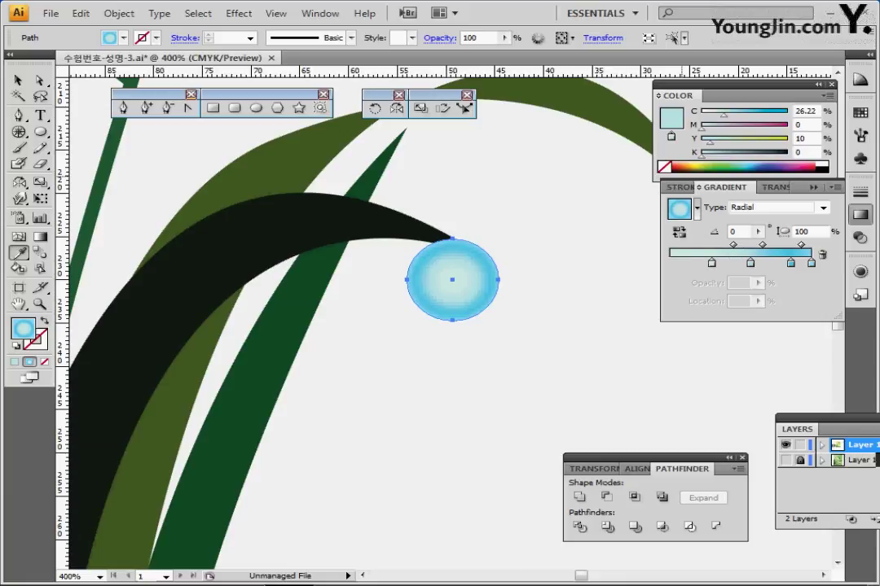
click(711, 263)
click(750, 264)
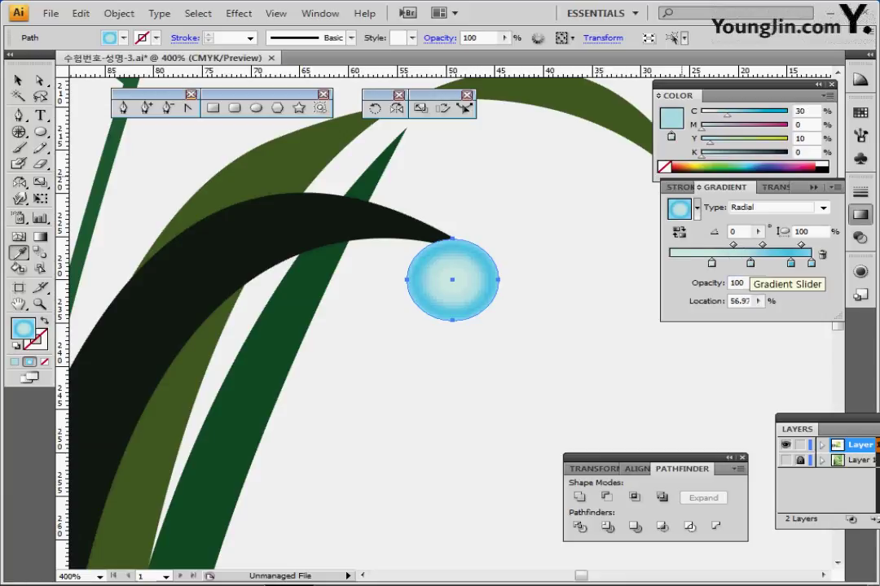
click(790, 263)
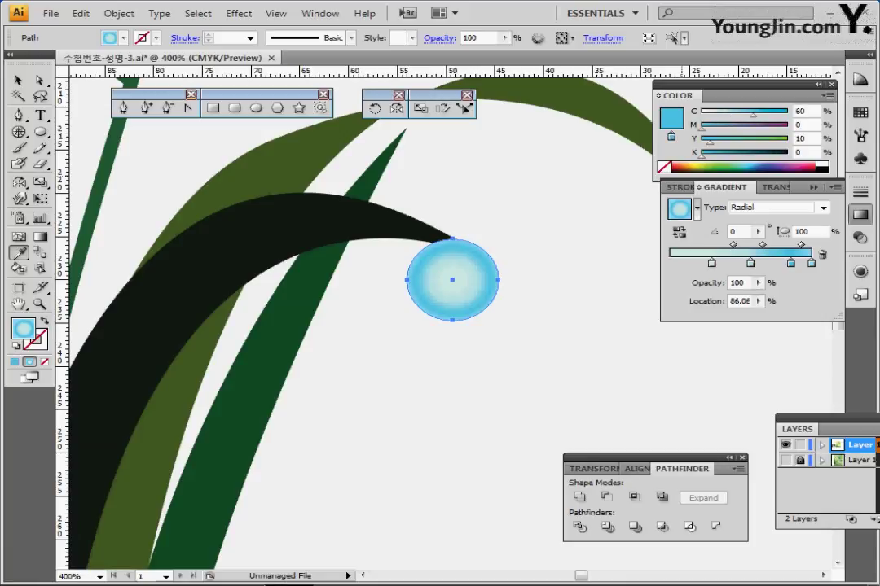
click(810, 263)
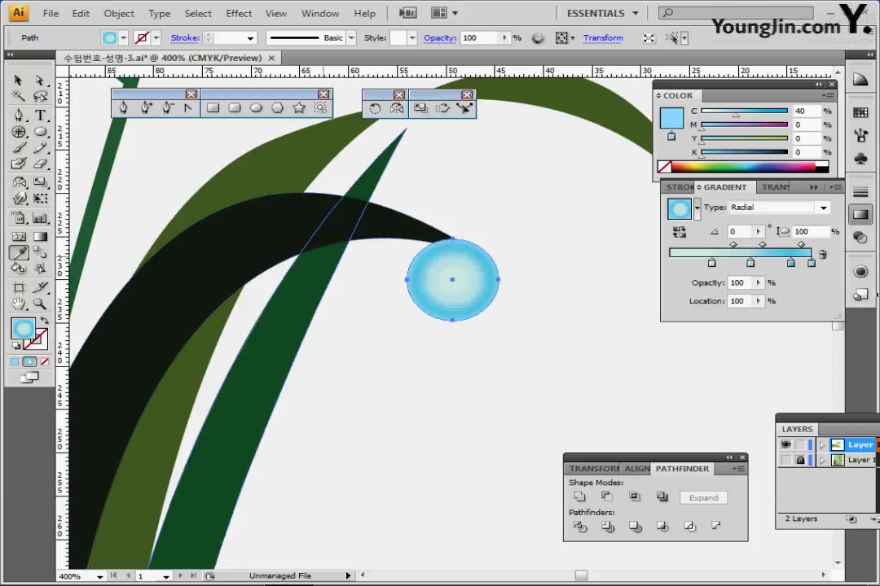
- Shift the dewdrop's radial gradient centre toward its upper right and angle it about -115°
click(40, 237)
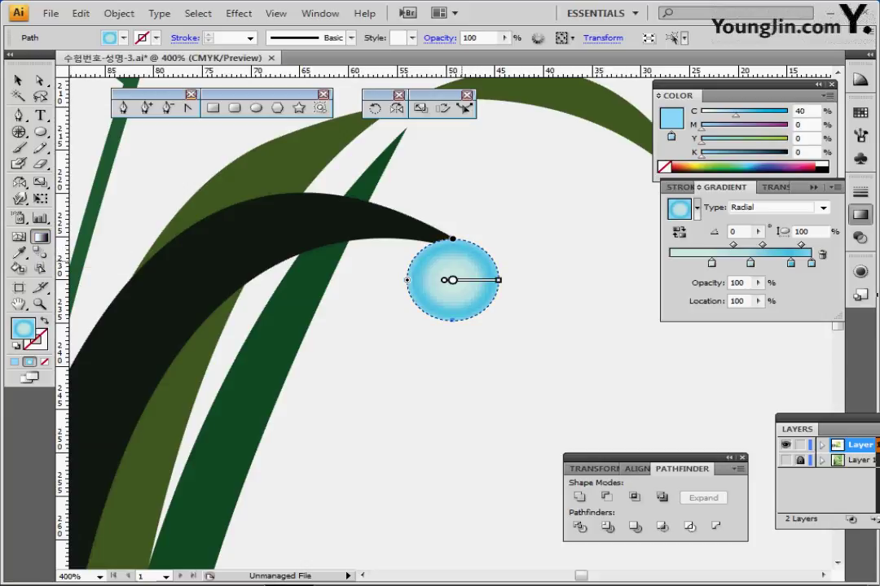
mouse_move(465, 257)
mouse_down()
mouse_move(442, 297)
mouse_move(456, 274)
mouse_up()
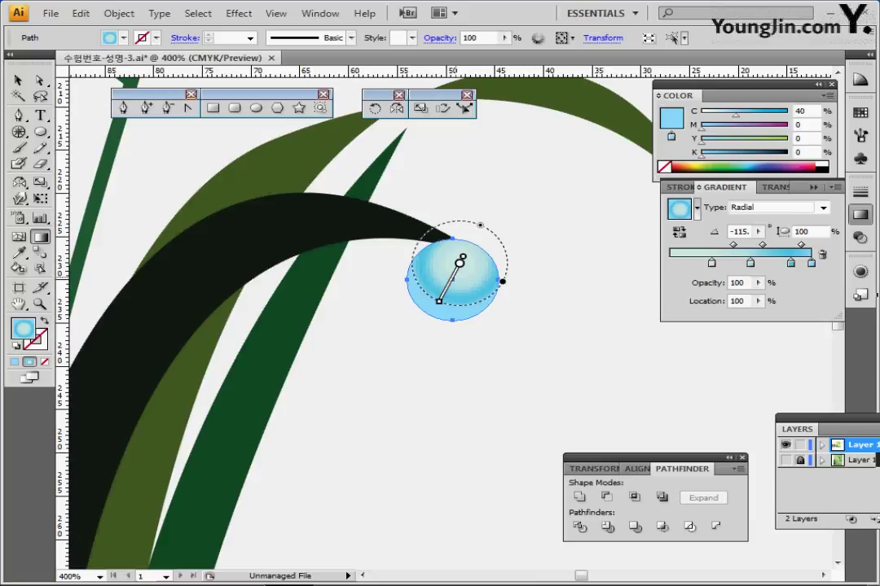
key(ctrl+2)
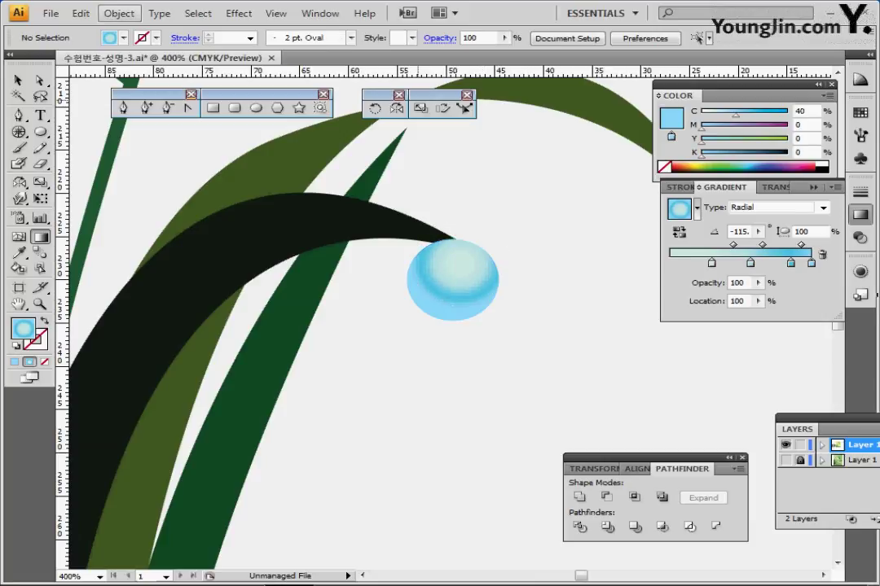
- Draw two small white, strokeless highlight circles on the dewdrop, one near its top and one at its lower right
click(255, 107)
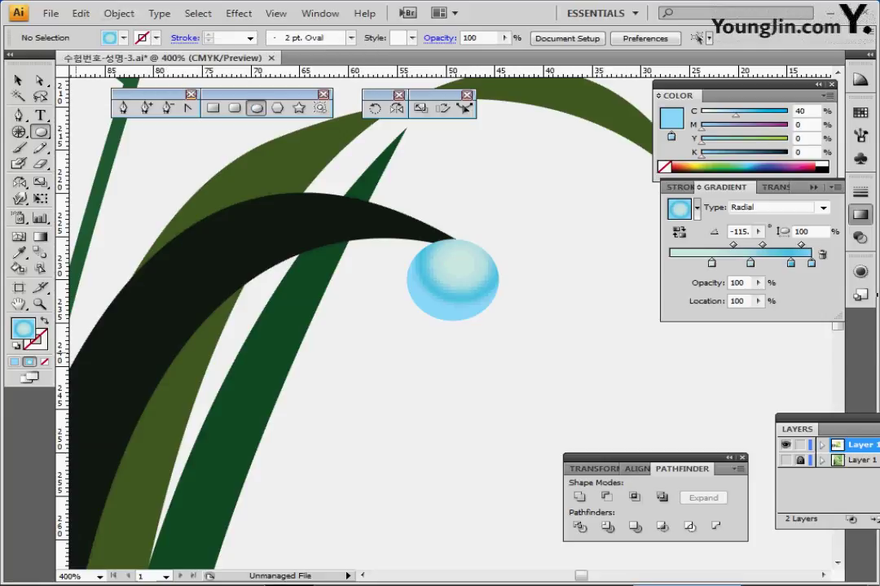
key(d)
key(slash)
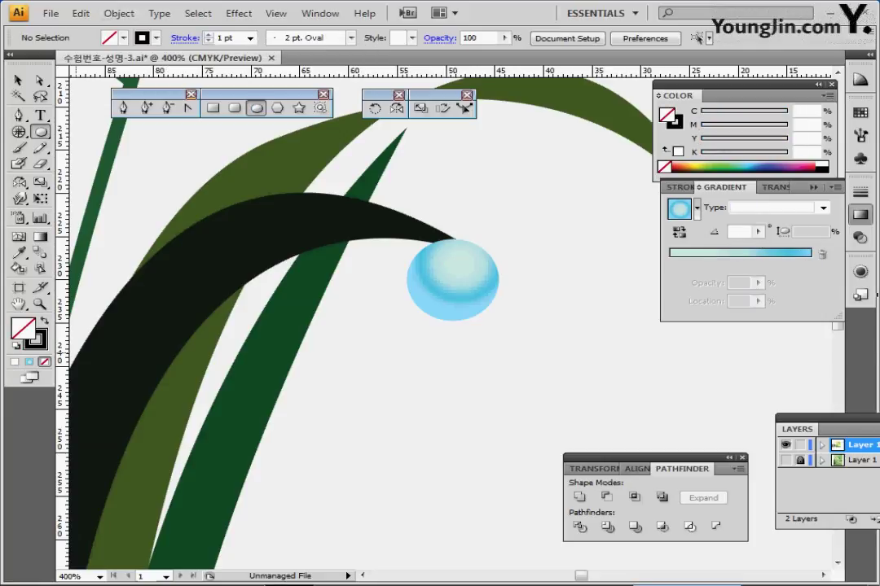
click(16, 346)
click(35, 340)
click(45, 362)
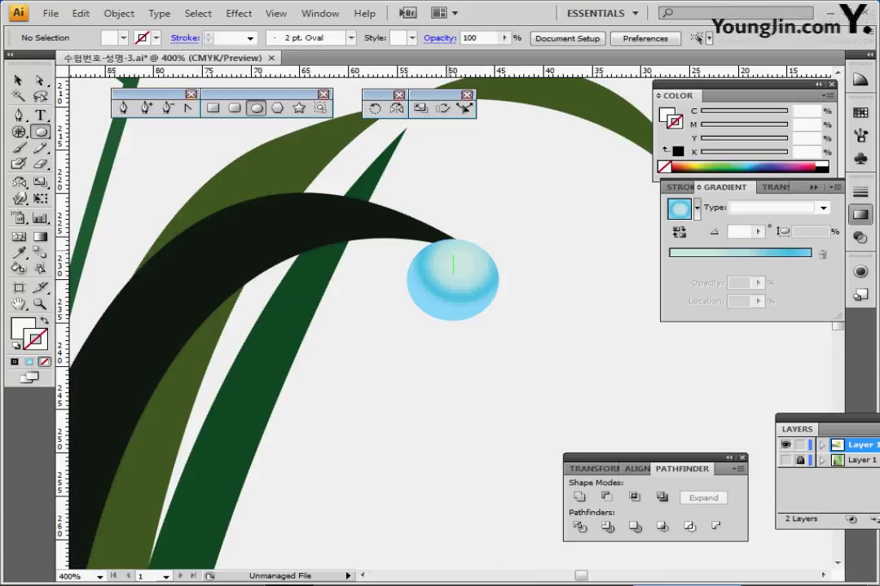
ctrl+click(480, 280)
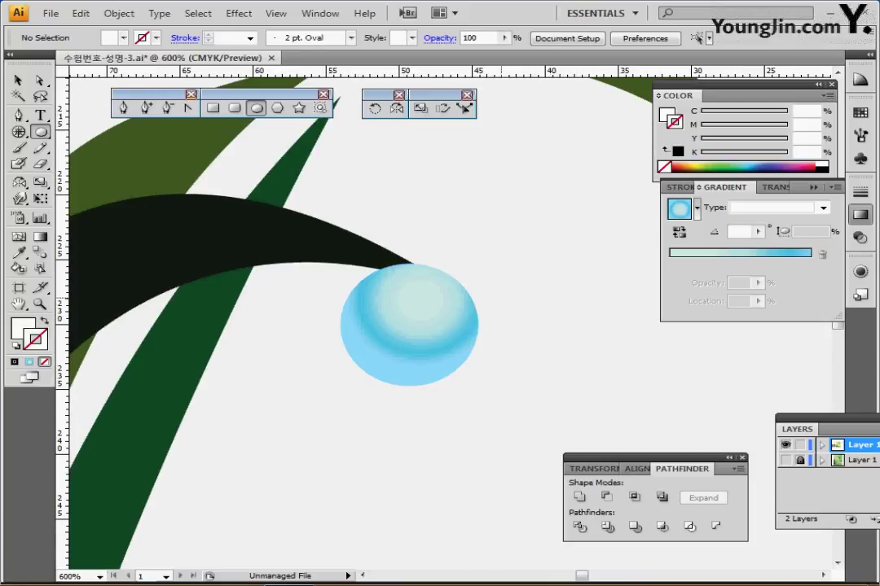
drag(409, 287, 411, 289)
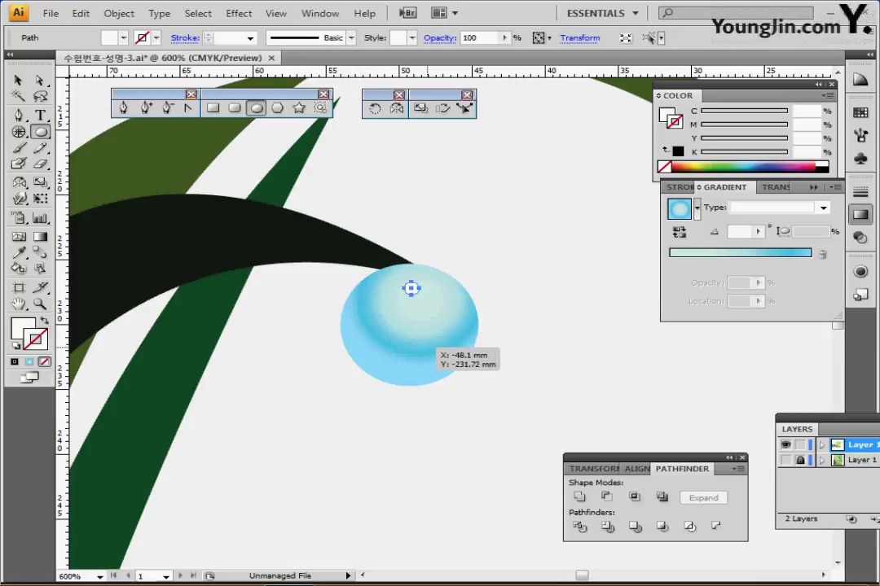
drag(427, 347, 444, 364)
key(ctrl+shift+a)
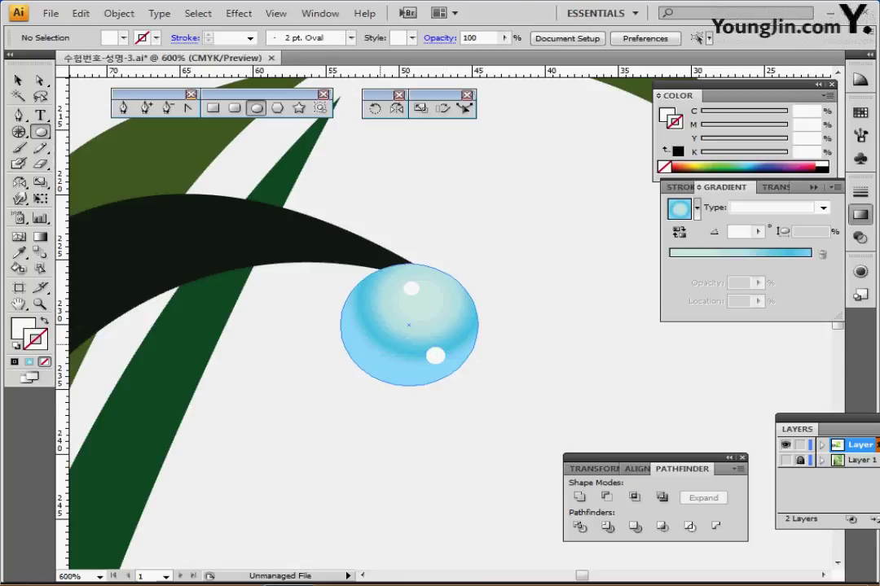
- Group the dewdrop with its two white highlights and set the group's opacity to 80%
ctrl+click(382, 333)
key(v)
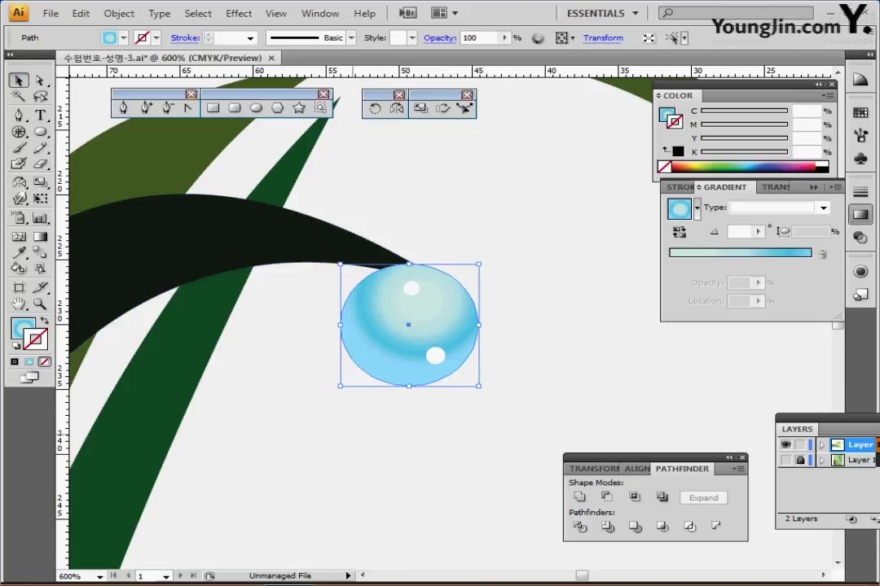
drag(357, 434, 420, 285)
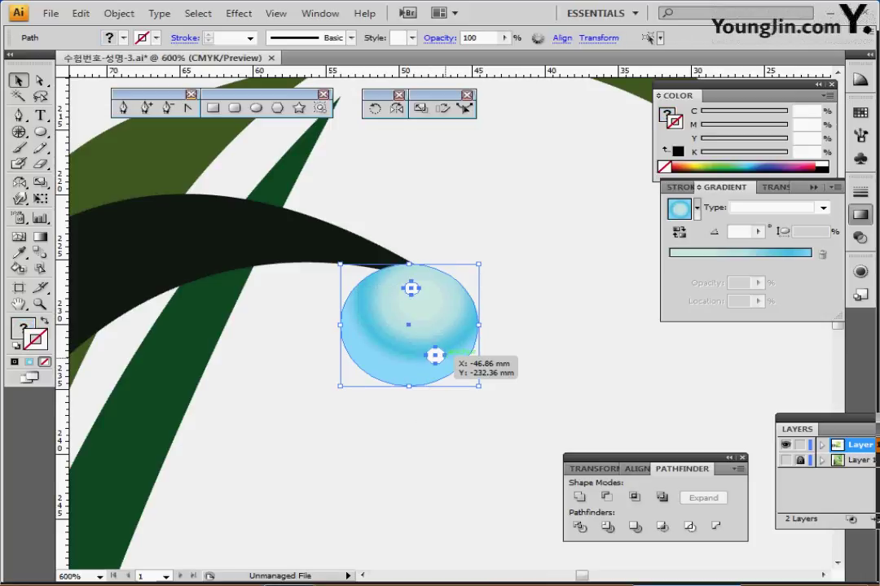
key(ctrl+g)
key(ctrl+g)
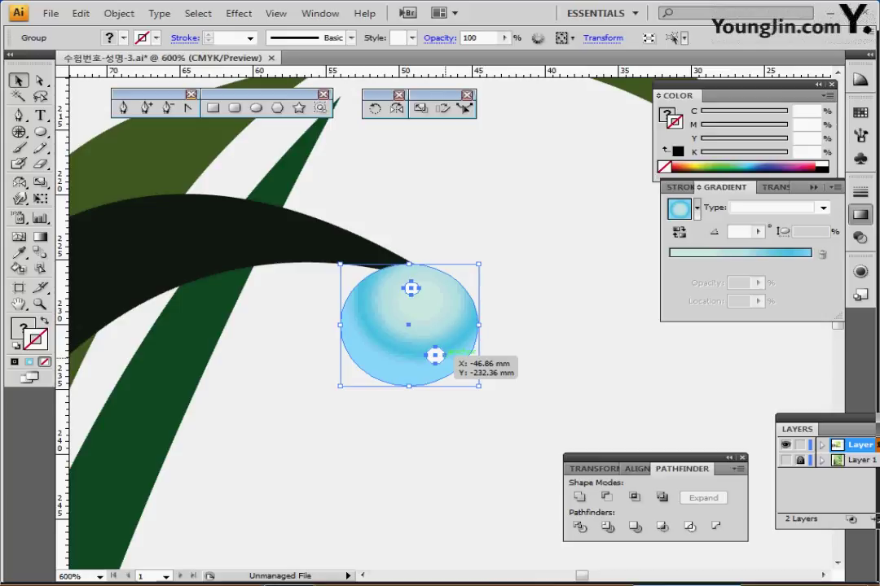
click(472, 37)
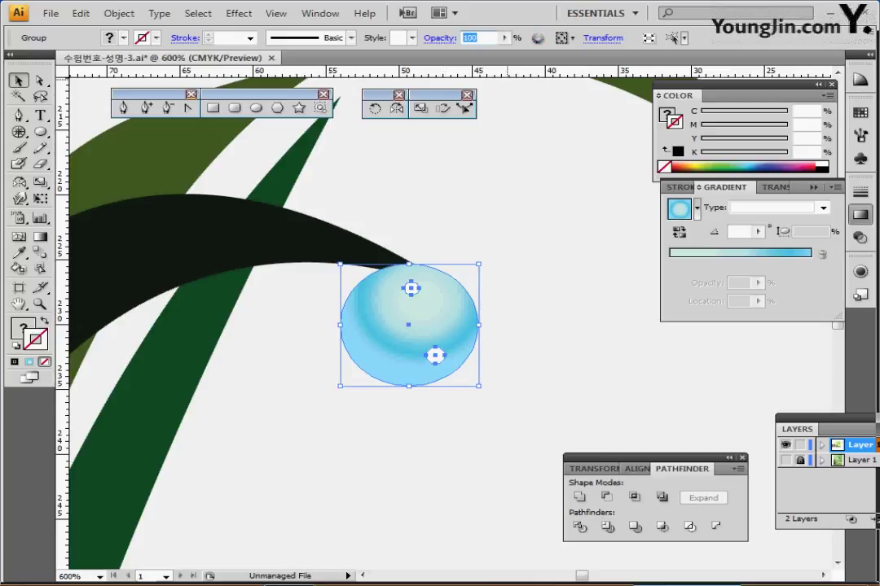
text(80)
key(Return)
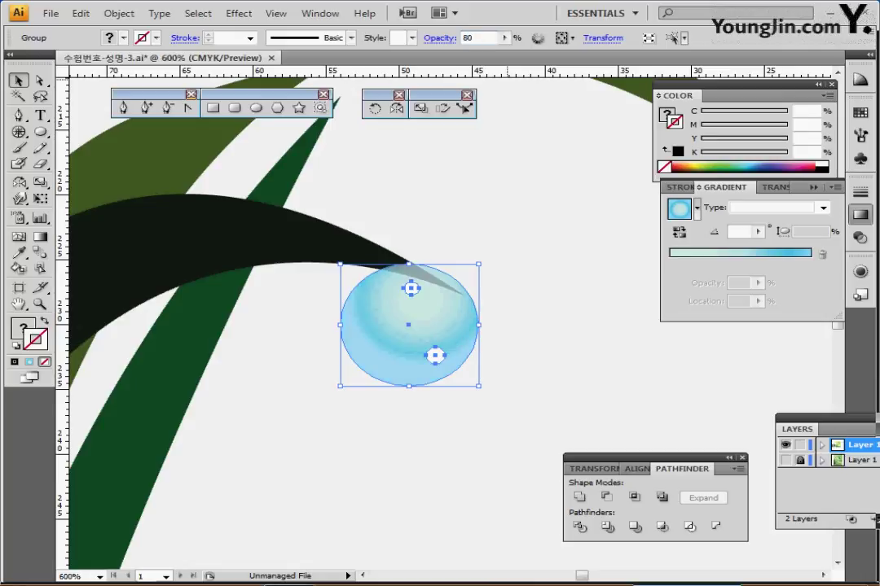
- Copy the dewdrop group onto the left bend of the near-black blade, widen the copy slightly and rotate it counterclockwise
key(ctrl+minus)
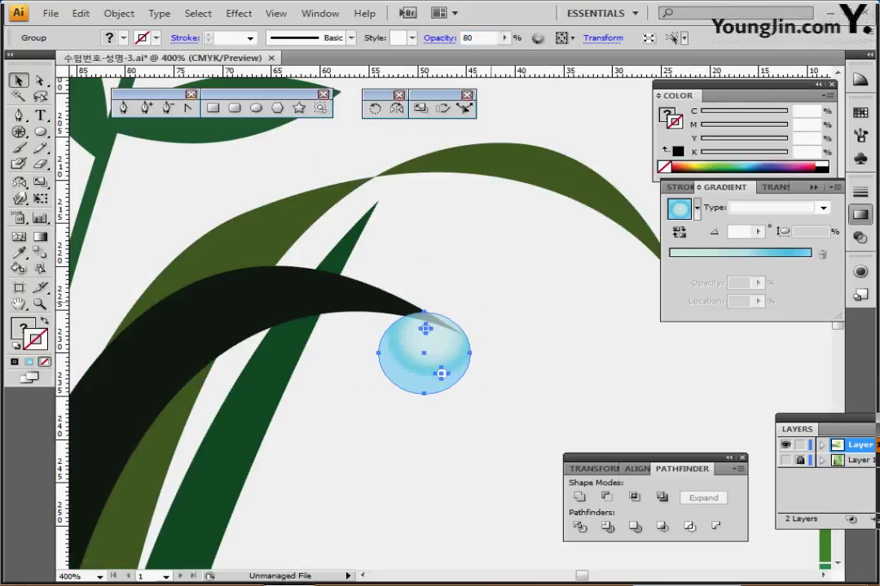
drag(438, 355, 564, 303)
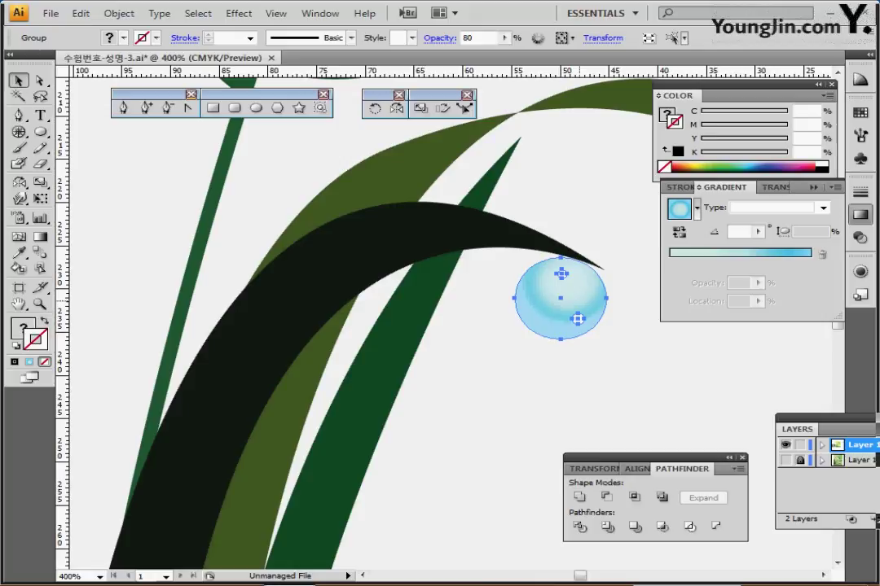
key(v)
drag(578, 318, 346, 230)
key(ctrl+z)
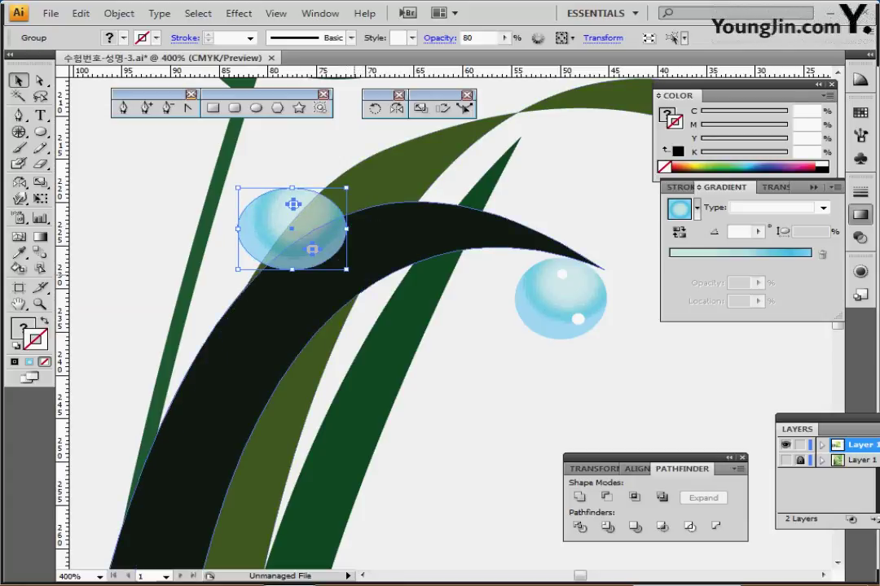
drag(352, 275, 359, 255)
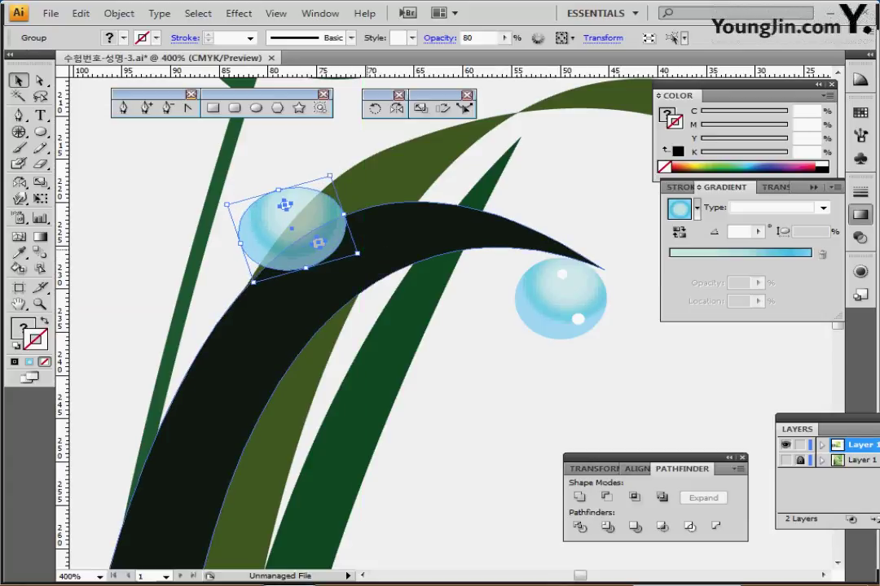
scroll(550, 242, down, 6)
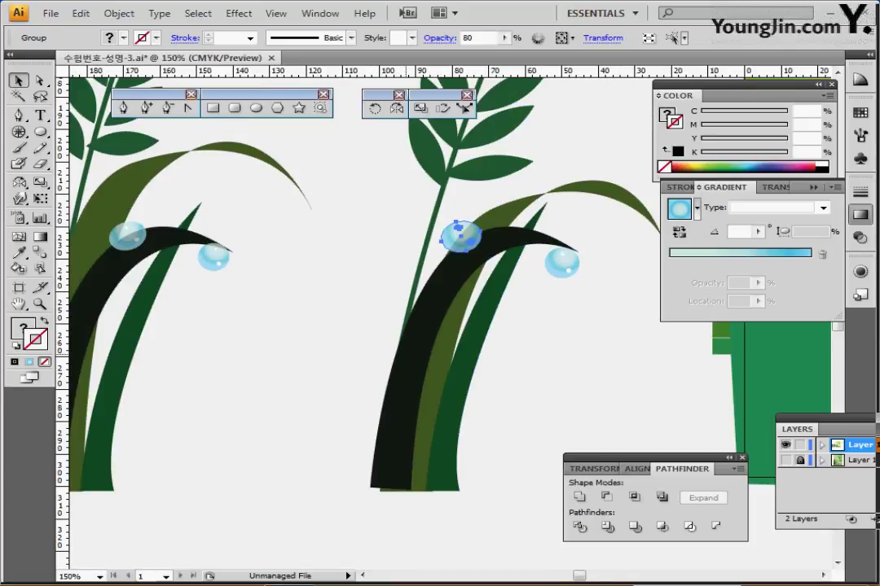
drag(537, 245, 372, 254)
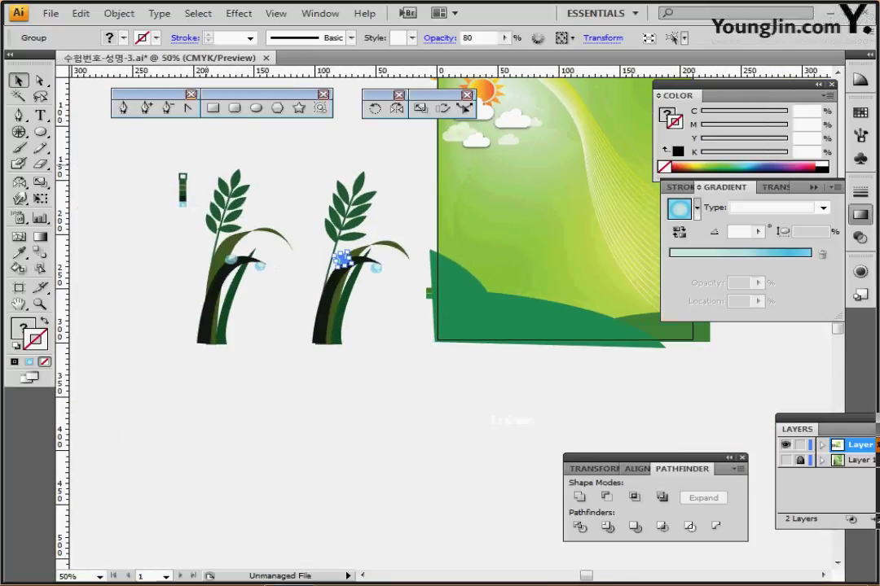
drag(203, 163, 265, 342)
drag(206, 304, 445, 296)
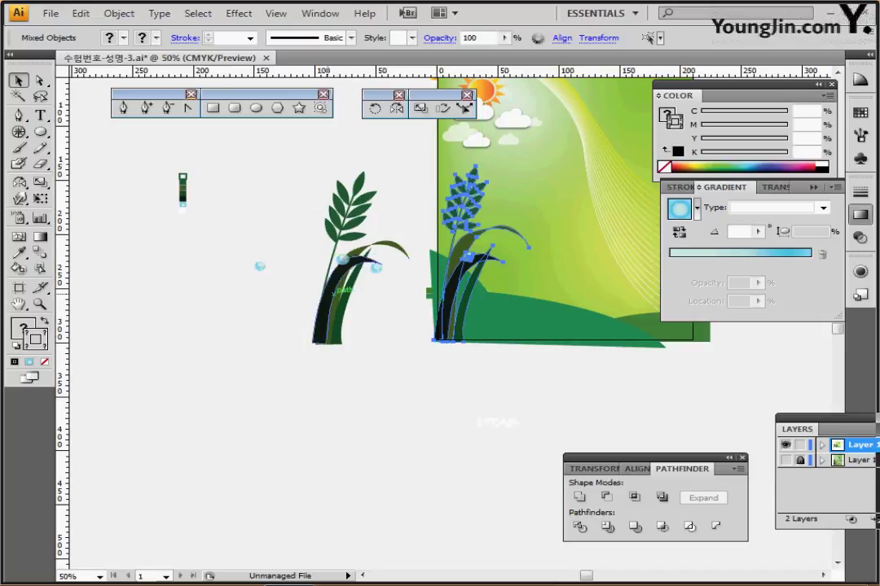
key(ctrl+shift+[)
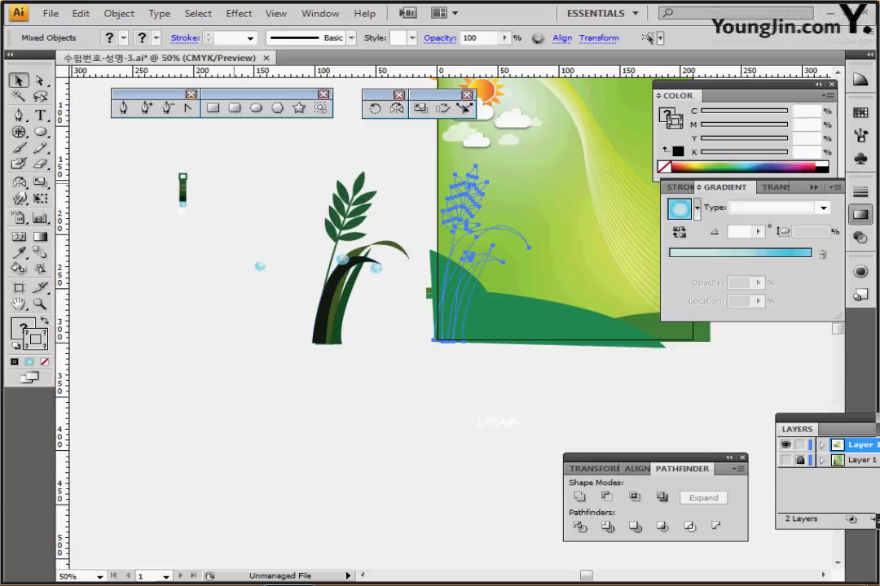
key(ctrl+z)
key(ctrl+z)
- Move the original plant with both dewdrops onto the artboard's lower-left corner and delete the redrawn plant beside the artboard
drag(197, 149, 489, 263)
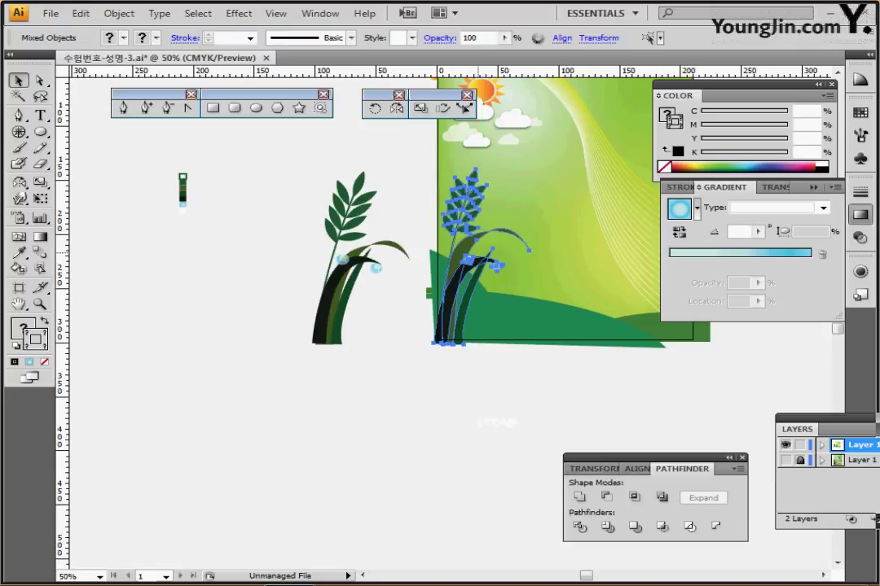
drag(292, 142, 391, 358)
key(Delete)
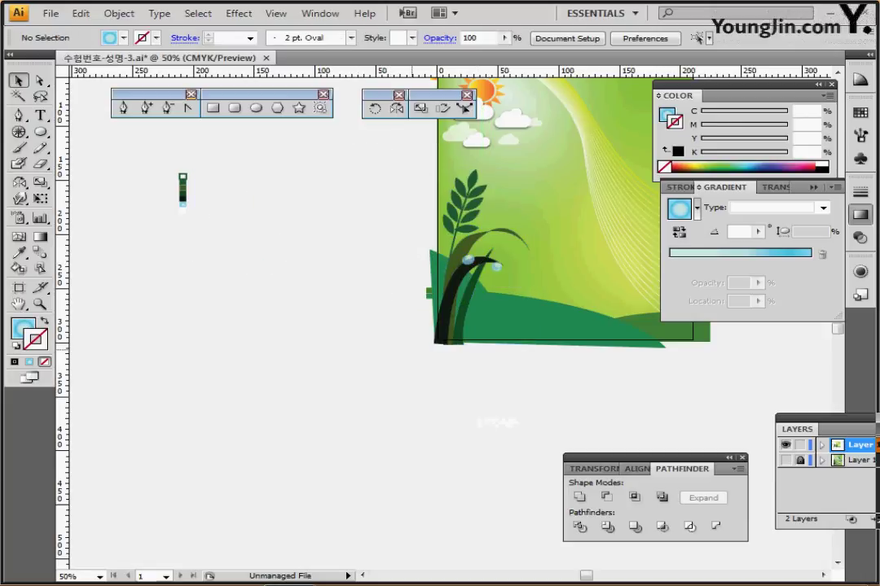
drag(510, 317, 354, 371)
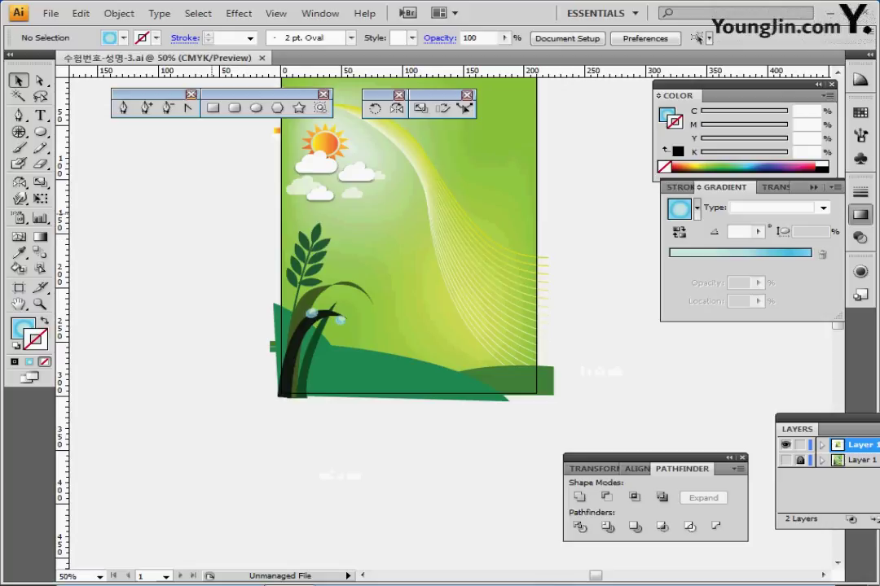
drag(229, 236, 275, 425)
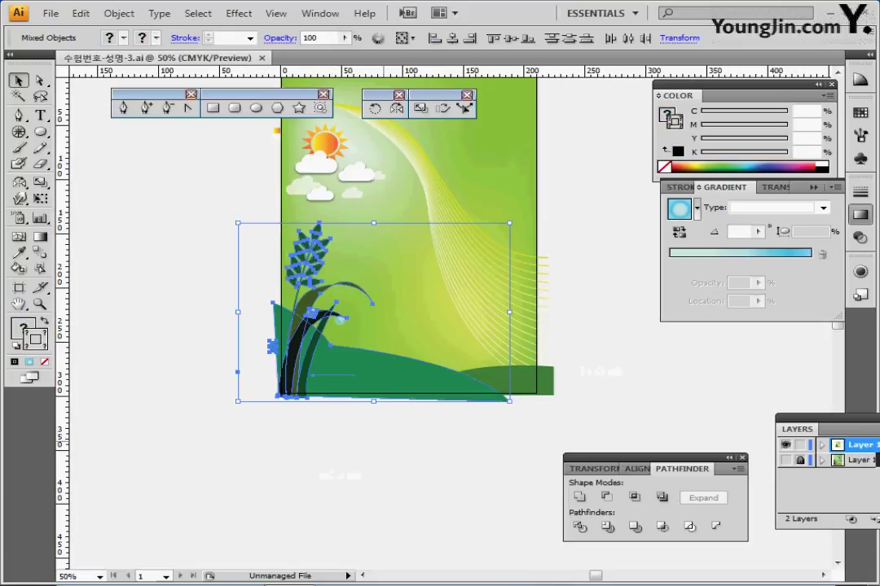
click(383, 441)
key(ctrl+z)
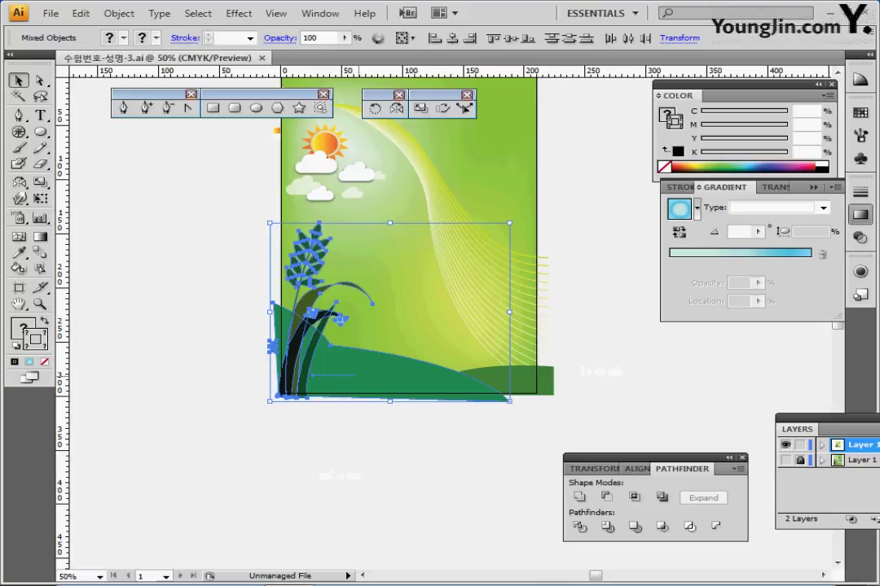
shift+click(358, 376)
ctrl+click(350, 324)
ctrl+click(349, 323)
drag(351, 323, 188, 310)
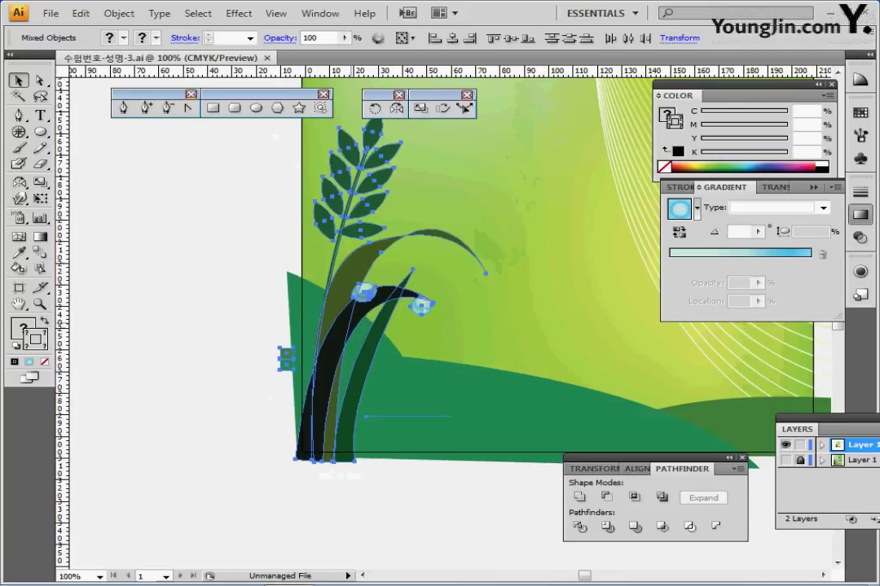
key(ctrl+shift+a)
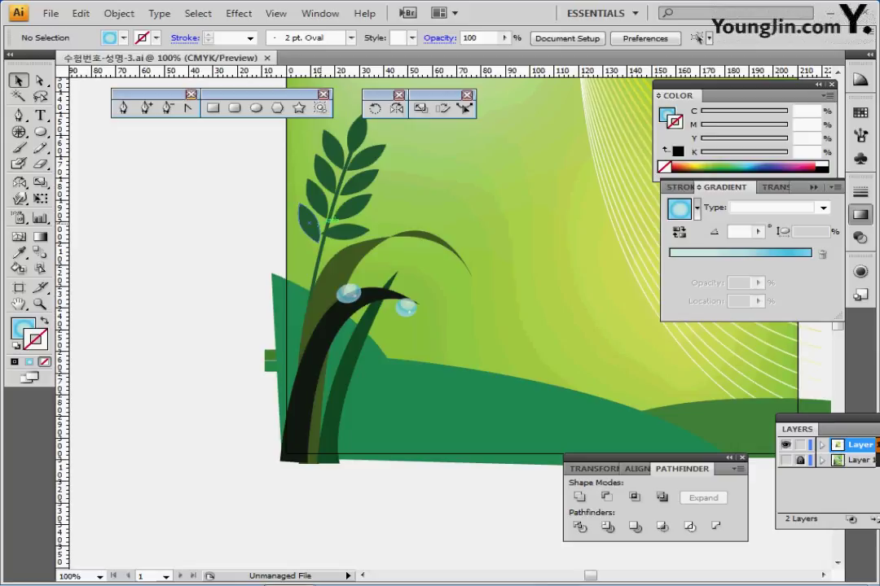
- Select the plant with both dewdrops, without the hill and the small green swatches, and nudge it slightly left over the artboard's lower-left corner
drag(220, 116, 309, 391)
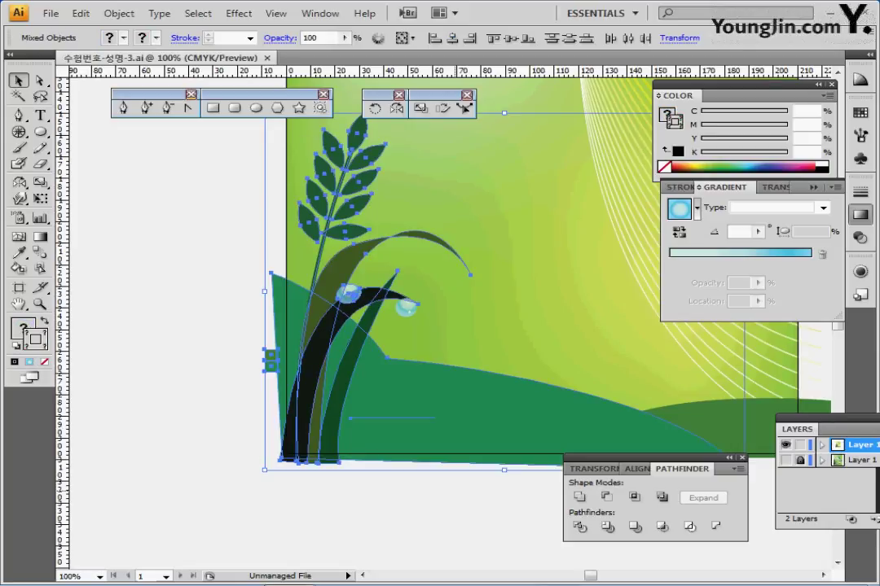
shift+click(474, 418)
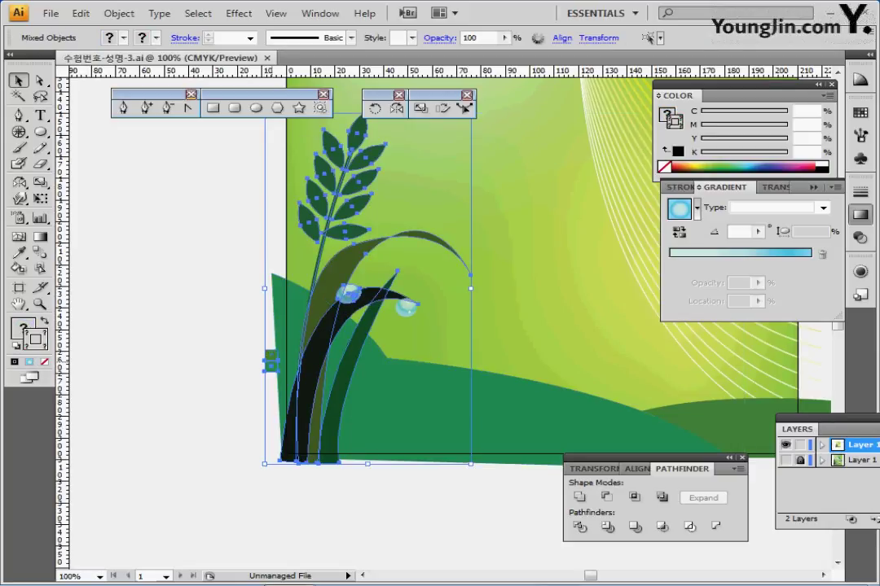
shift+click(270, 365)
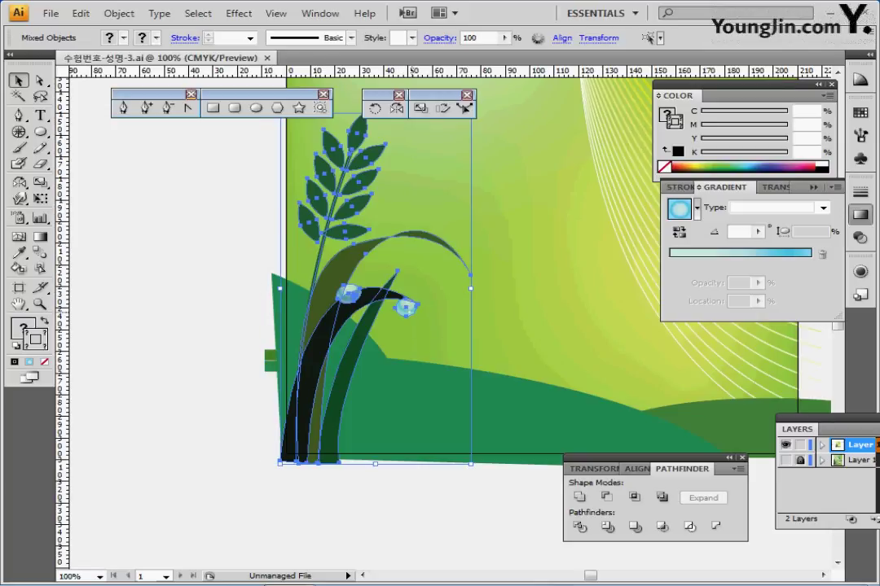
key(Left)
key(Left)
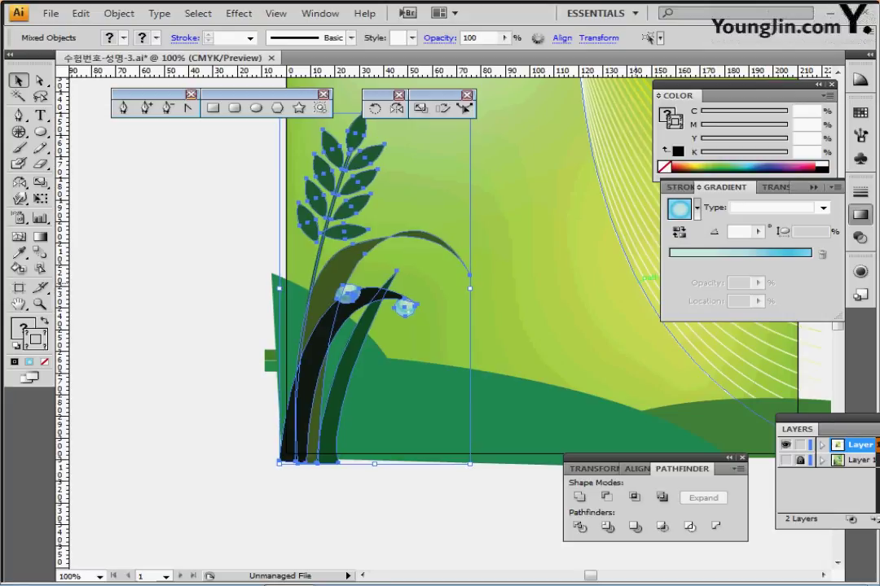
key(Left)
key(Left)
key(Left)
key(Left)
key(Left)
key(Up)
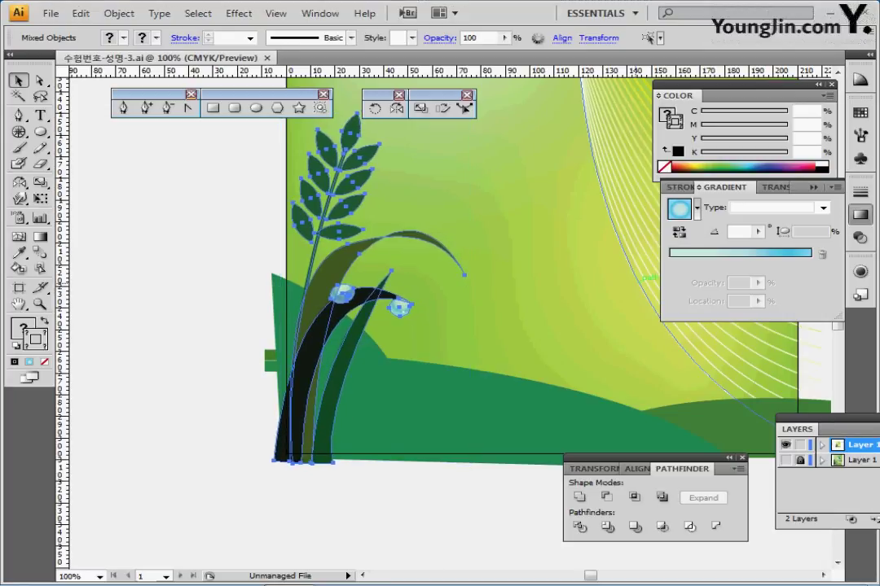
key(ctrl+shift+a)
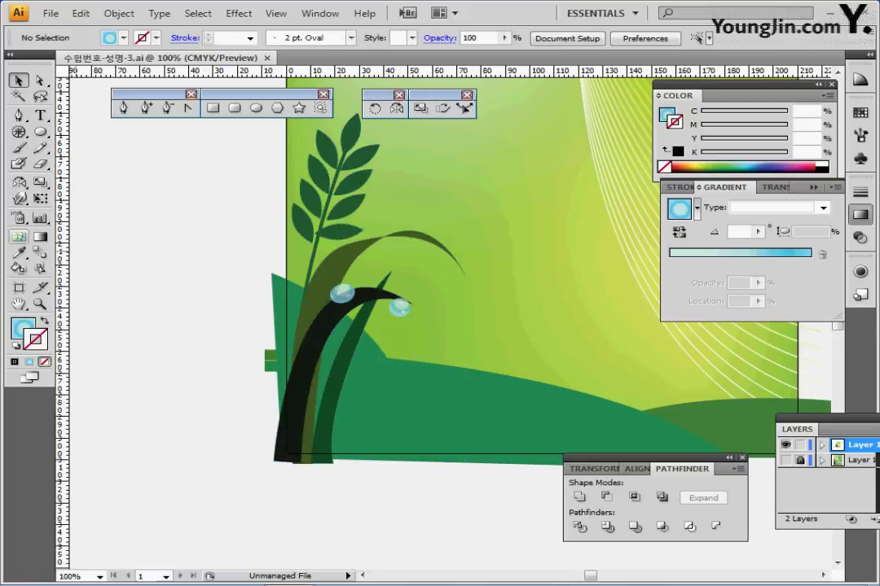
- Spray five instances of the 집과 나무 symbol, two over the artboard's left half and three over its right, and shift the set up-left
key(shift+s)
key(ctrl+minus)
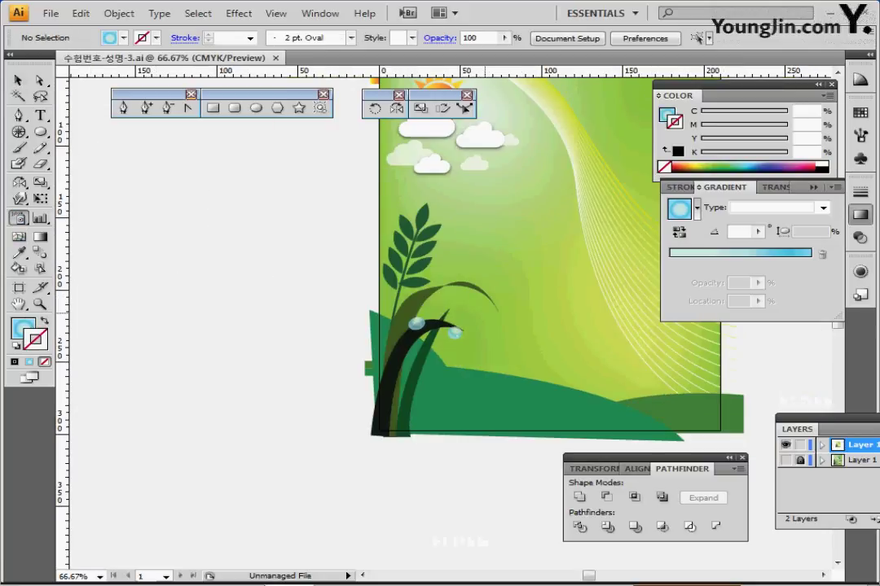
key(ctrl+minus)
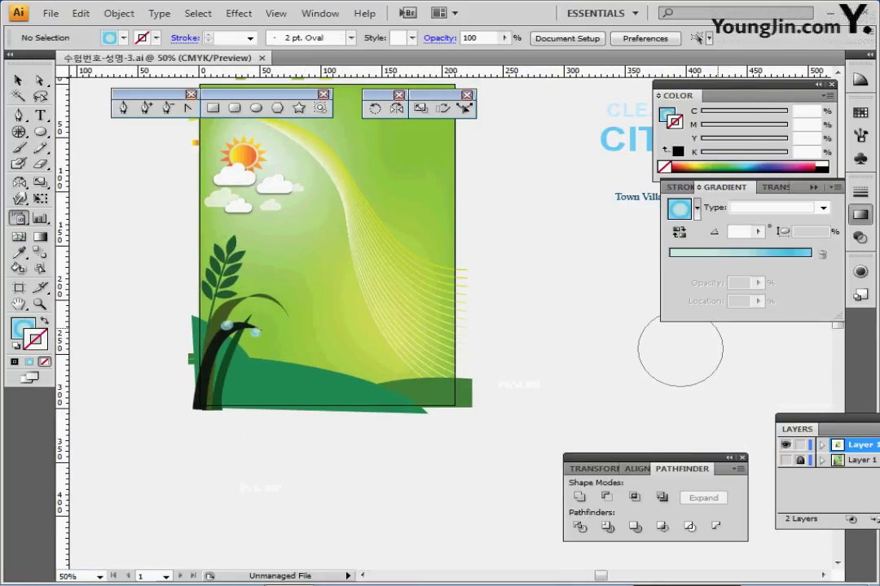
click(860, 215)
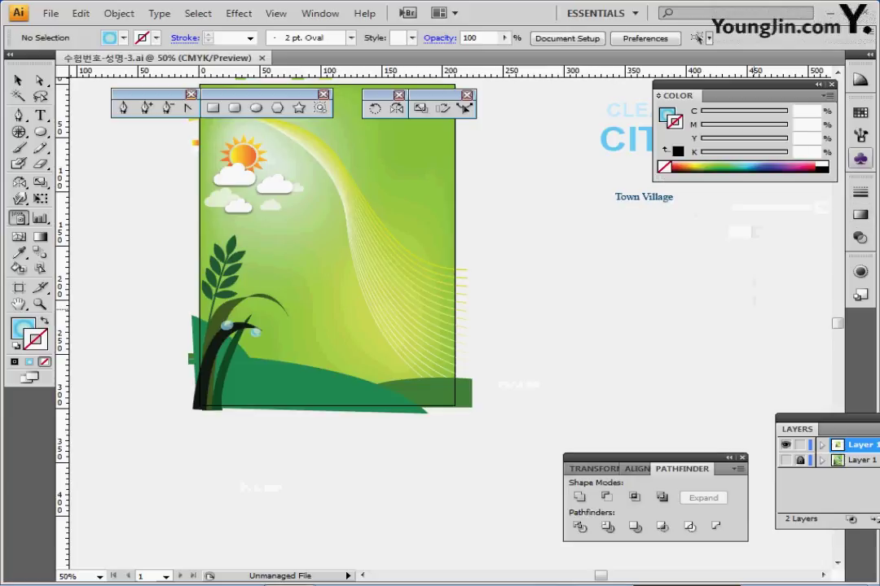
key(ctrl+shift+F11)
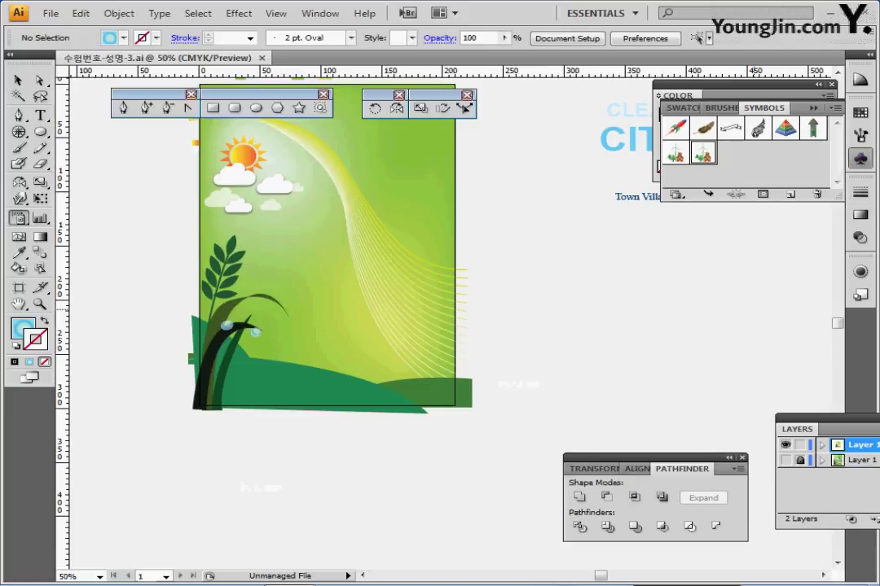
click(860, 159)
drag(380, 240, 481, 253)
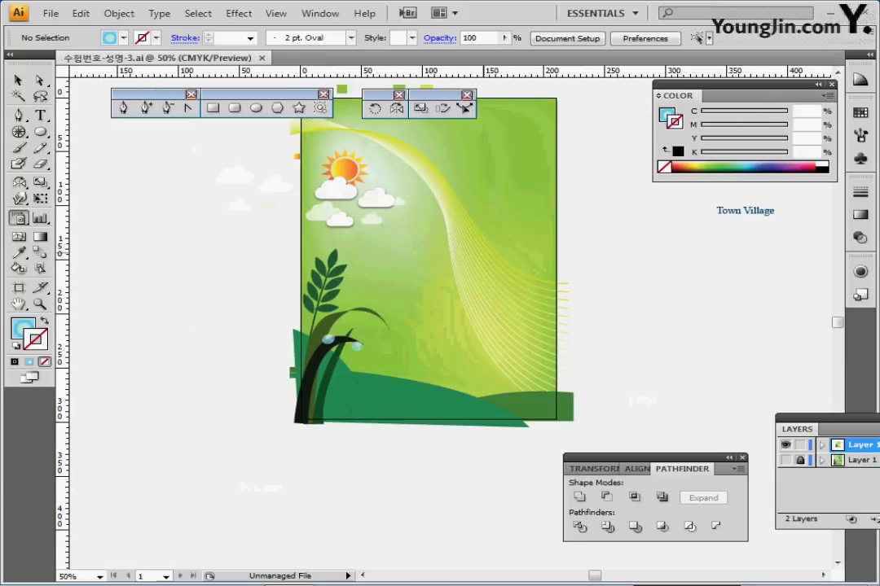
ctrl+click(481, 254)
drag(456, 300, 420, 288)
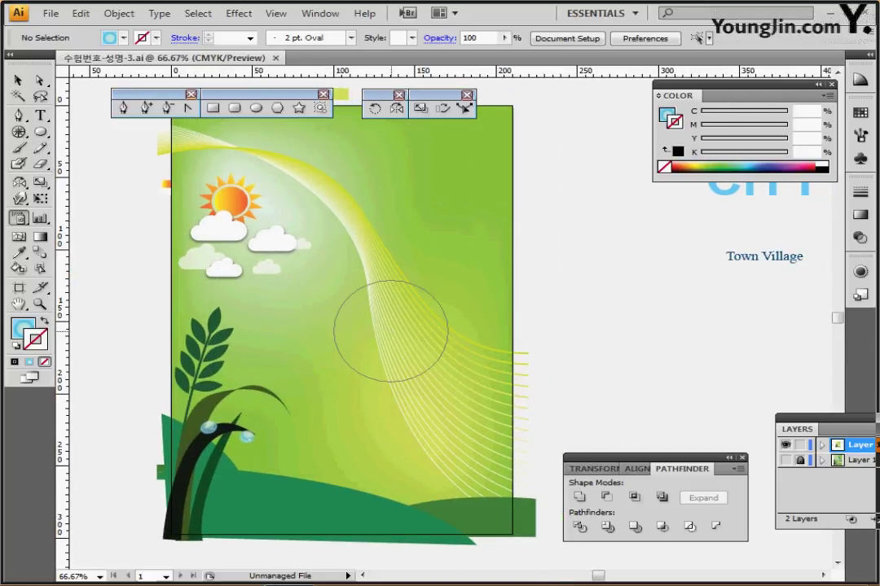
click(300, 299)
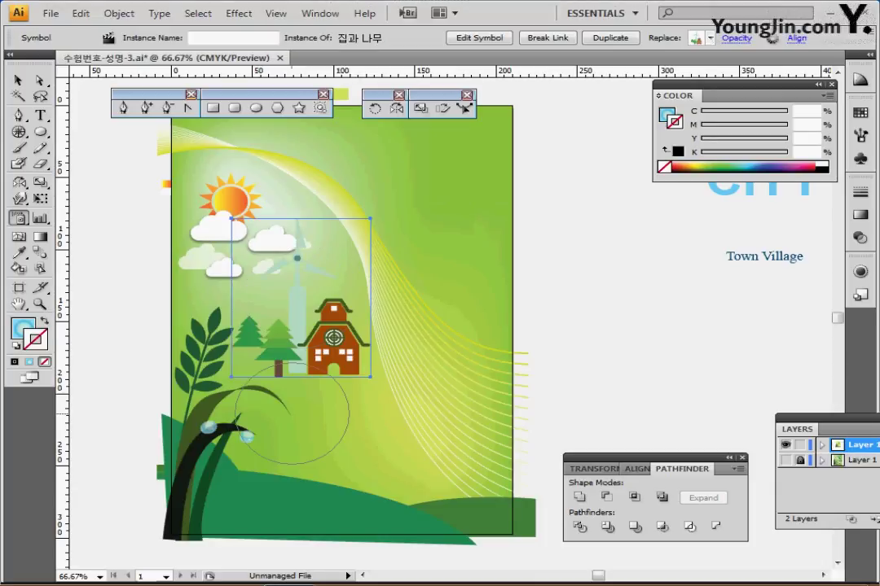
click(302, 450)
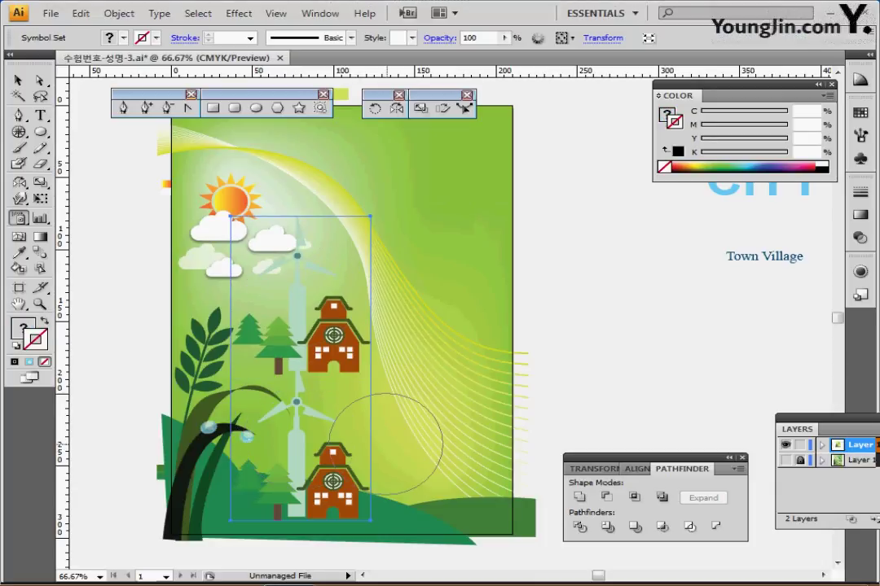
click(424, 473)
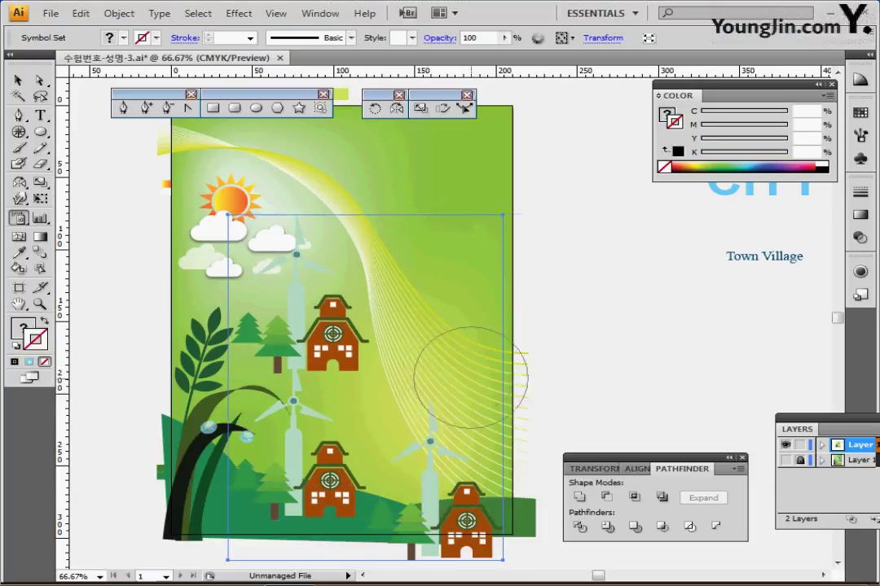
click(463, 375)
click(444, 269)
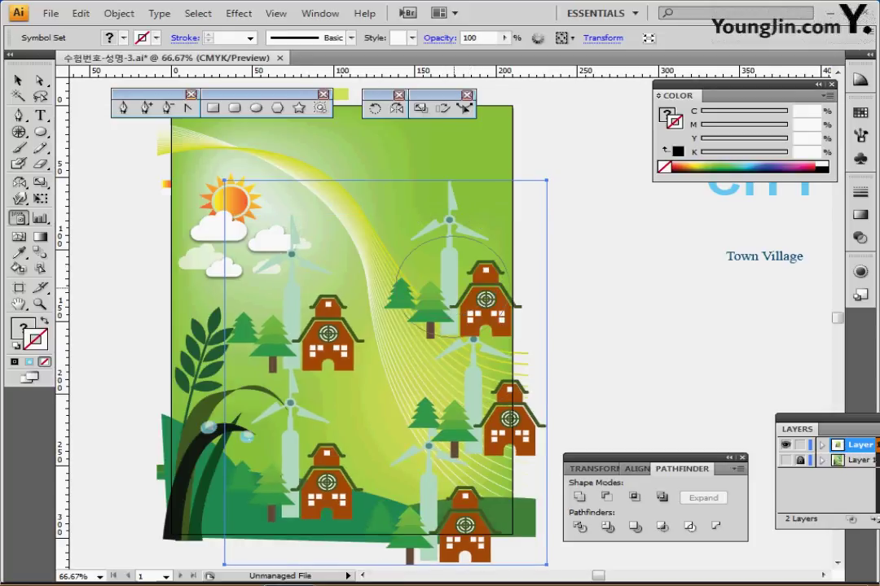
drag(486, 304, 468, 272)
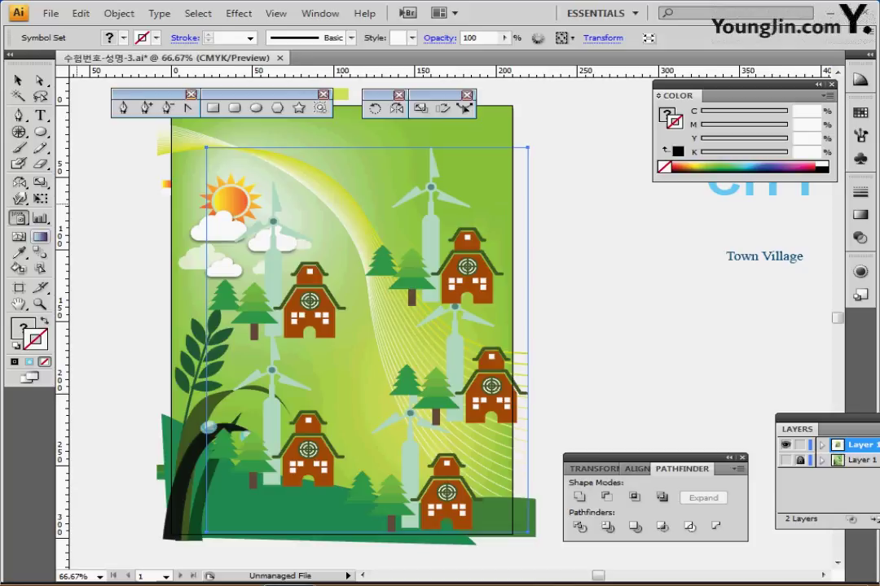
- Tear off the symbolism tools and shrink the two house instances on the artboard's left half with the Symbol Sizer
drag(18, 218, 169, 227)
mouse_move(106, 222)
mouse_down()
mouse_move(256, 131)
mouse_move(205, 129)
mouse_up()
click(195, 143)
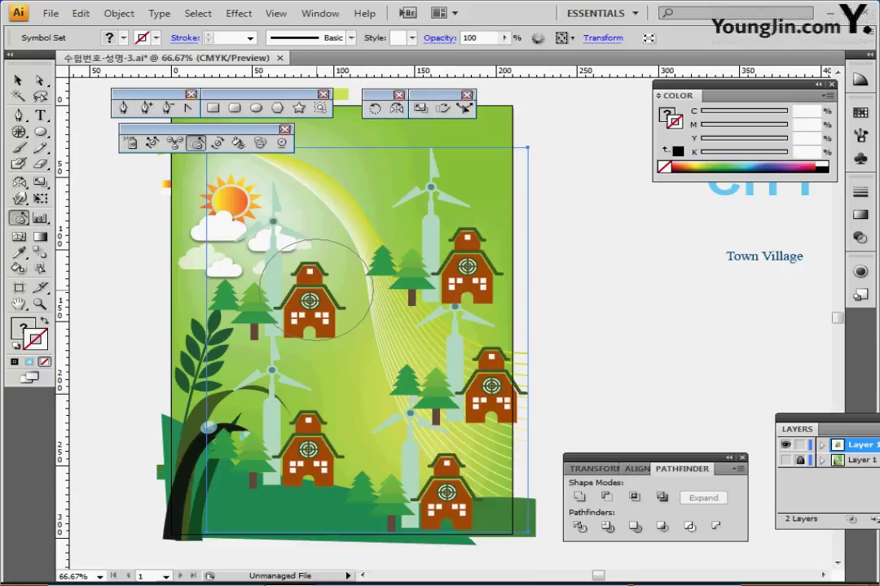
mouse_move(316, 289)
mouse_down()
mouse_move(275, 275)
mouse_move(295, 274)
mouse_move(330, 397)
mouse_up()
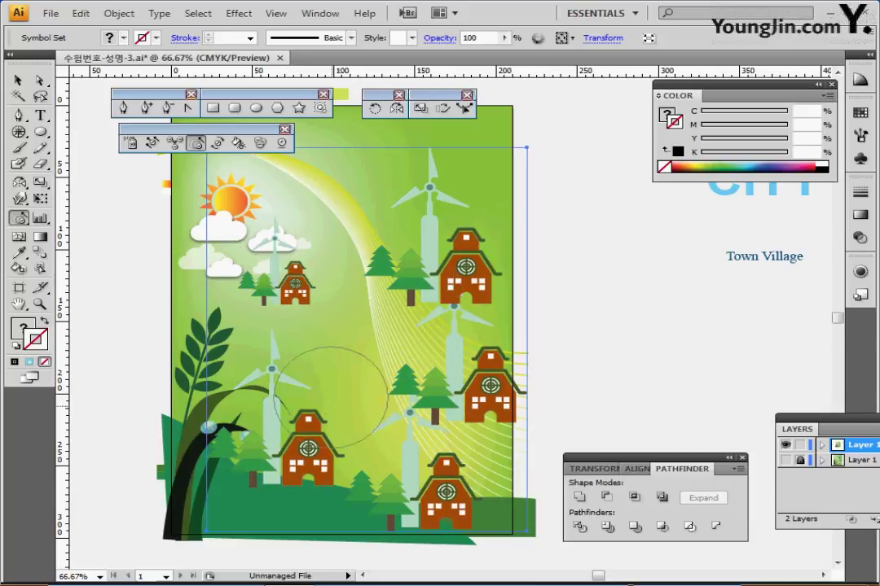
drag(296, 271, 296, 271)
drag(302, 435, 303, 434)
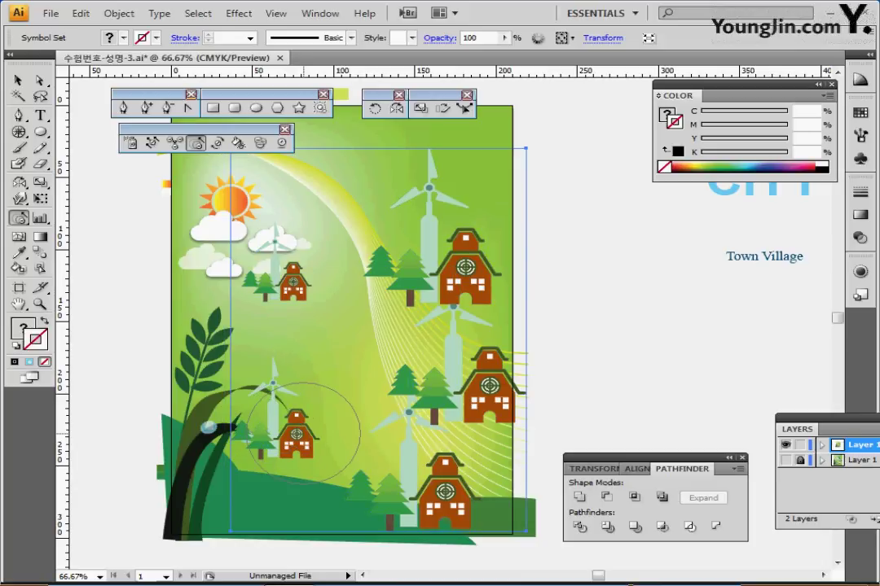
click(301, 262)
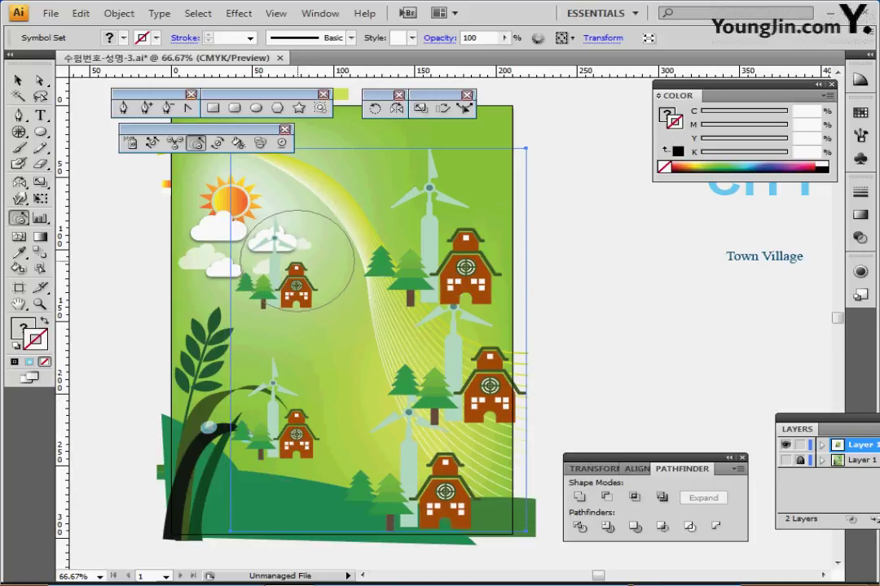
alt+click(298, 261)
click(299, 430)
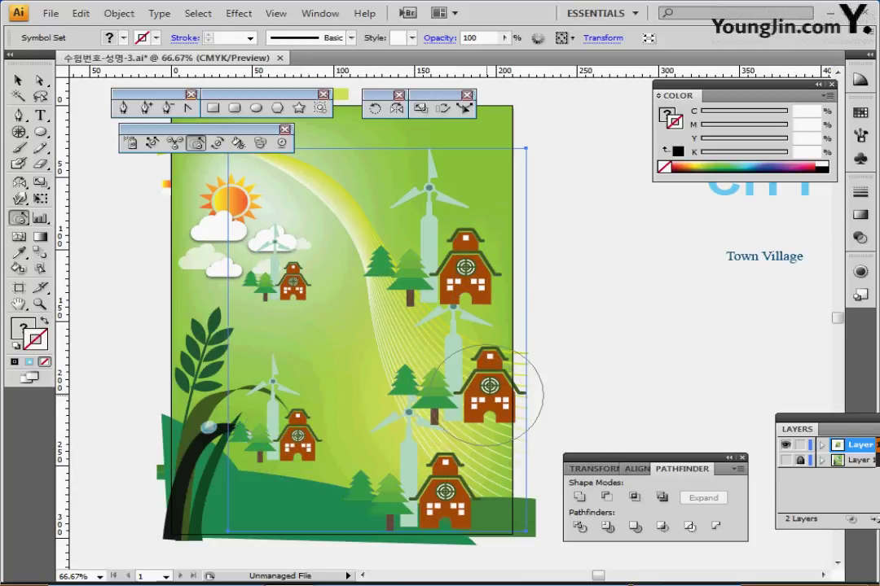
- Move the symbol set slightly up-left and shrink the middle house instance on the artboard's right half
mouse_move(492, 395)
mouse_down()
mouse_move(520, 387)
mouse_move(516, 379)
mouse_up()
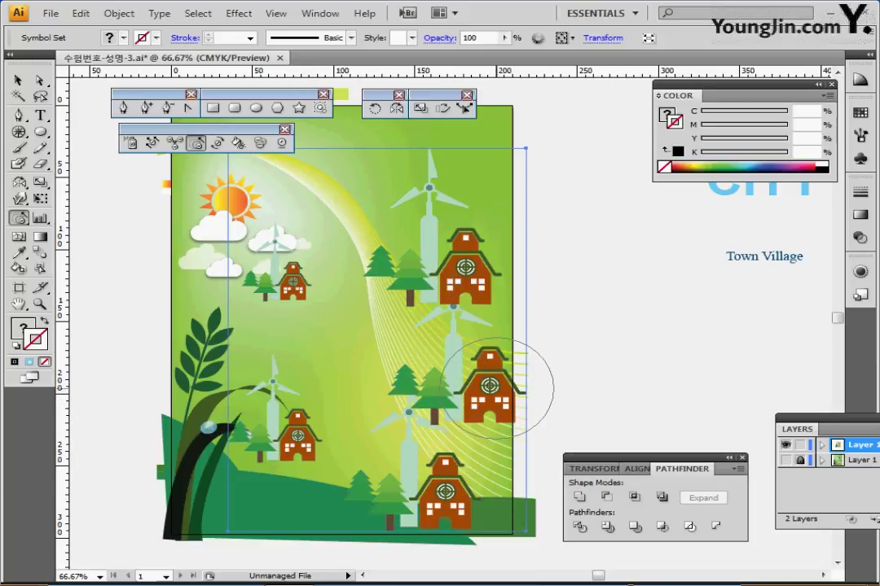
click(497, 389)
click(497, 388)
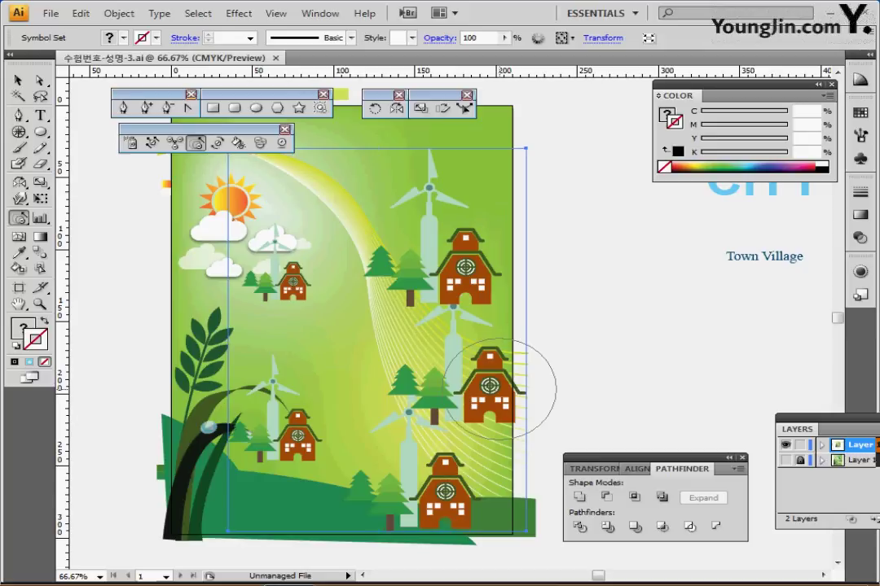
drag(441, 493, 423, 476)
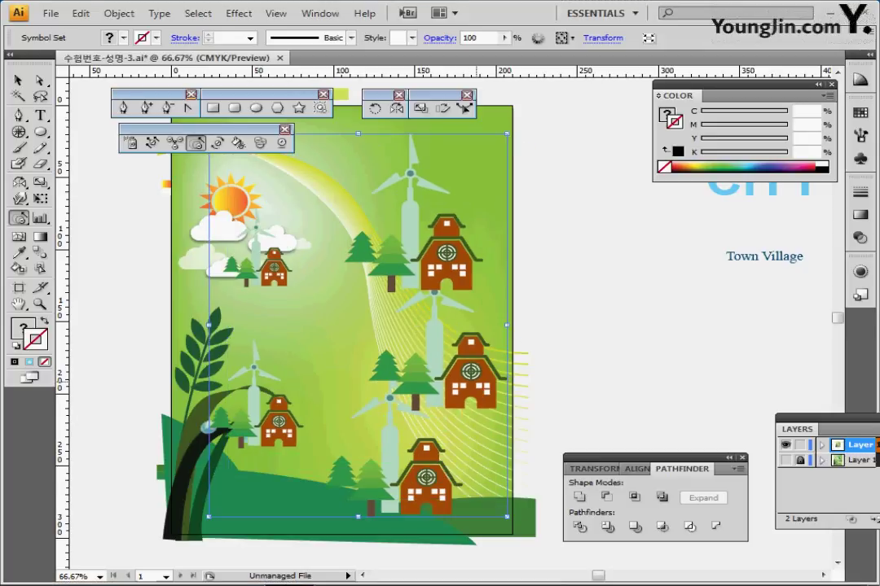
drag(472, 368, 464, 371)
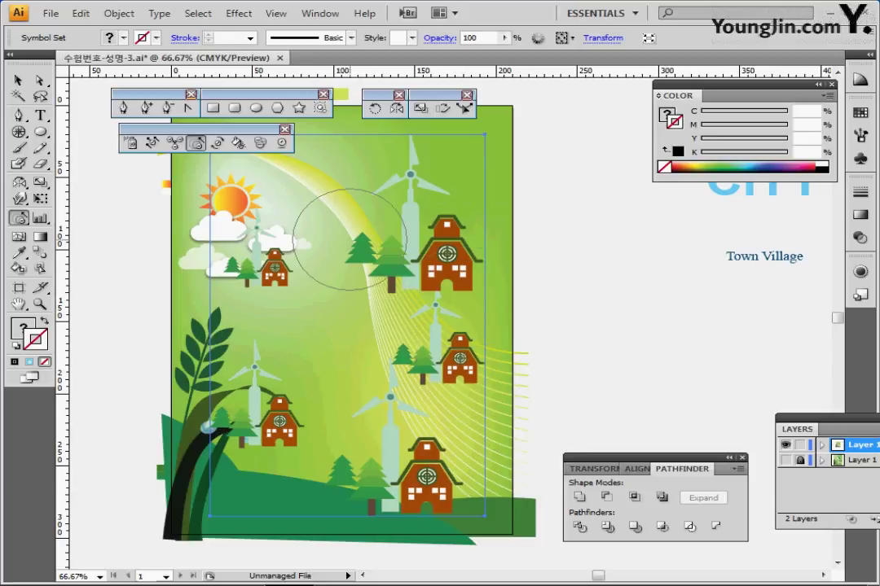
- With the Symbol Shifter, move the upper-left house instance down-right and settle the lower-left instance on the dark green hill
click(153, 142)
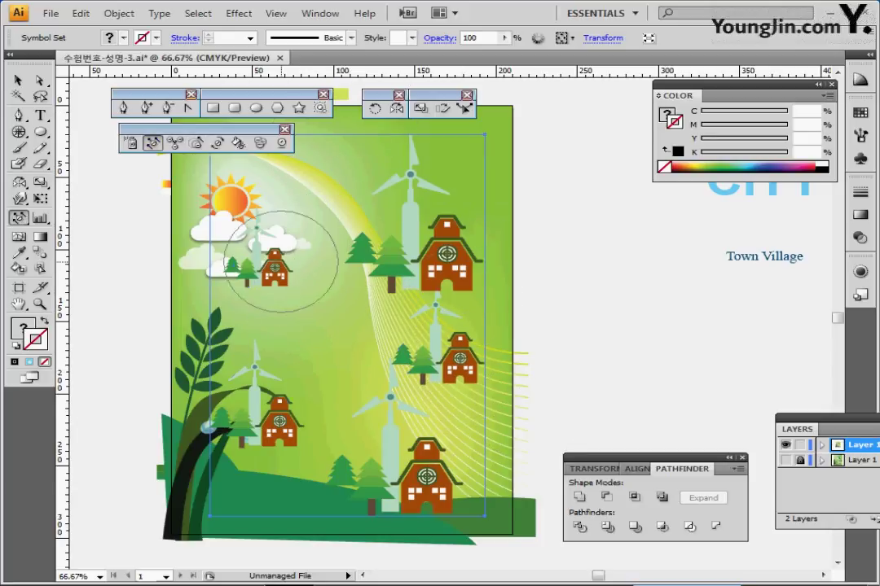
mouse_move(275, 255)
mouse_down()
mouse_move(314, 290)
mouse_move(301, 278)
mouse_move(340, 299)
mouse_up()
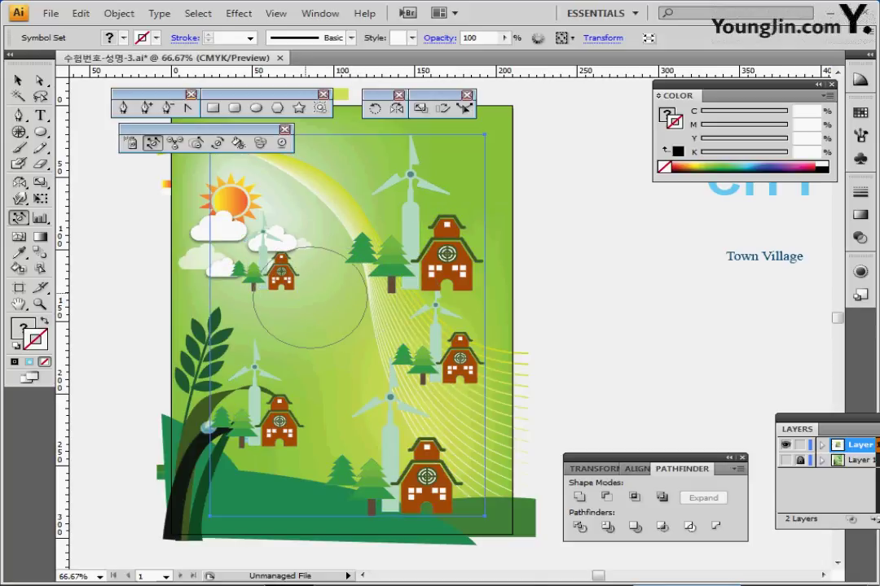
drag(276, 267, 311, 294)
mouse_move(270, 404)
mouse_down()
mouse_move(273, 449)
mouse_move(303, 458)
mouse_move(273, 451)
mouse_move(288, 465)
mouse_move(290, 441)
mouse_up()
drag(386, 434, 392, 488)
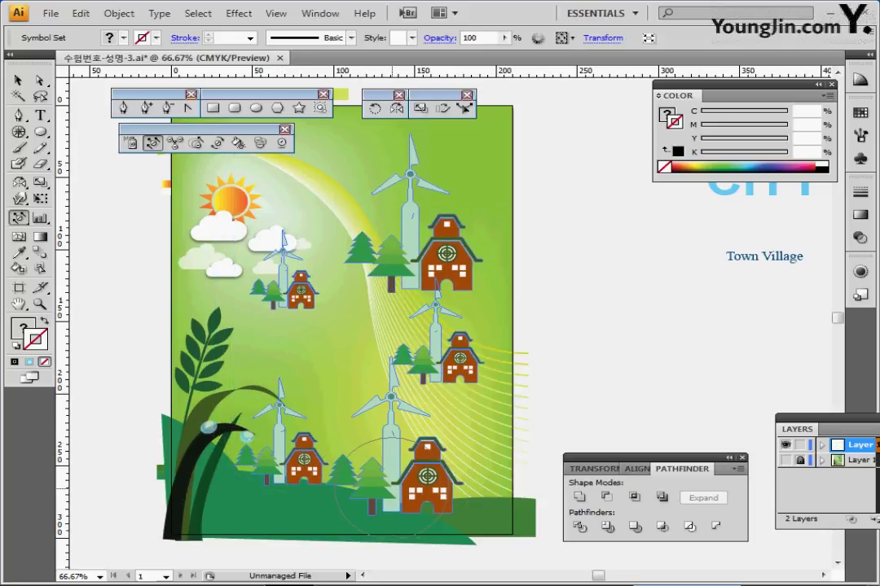
- Shift the small right-hand house instance down onto the right hill, lower the large upper-right instance, and save the file
mouse_move(434, 359)
mouse_down()
mouse_move(483, 445)
mouse_move(463, 426)
mouse_move(481, 462)
mouse_up()
drag(491, 461, 479, 461)
mouse_move(433, 479)
mouse_down()
mouse_move(392, 474)
mouse_move(487, 482)
mouse_up()
mouse_move(442, 267)
mouse_down()
mouse_move(457, 354)
mouse_move(422, 245)
mouse_up()
drag(433, 298, 436, 282)
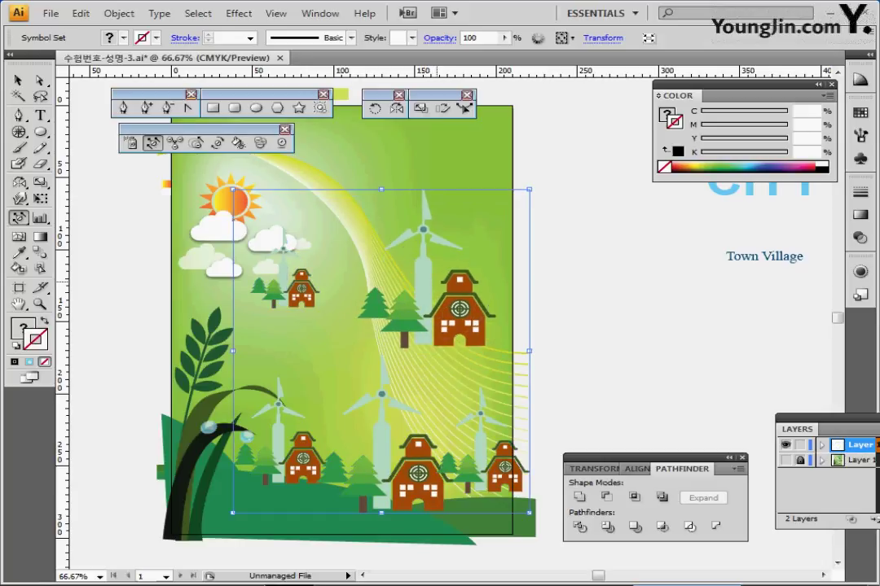
key(ctrl+s)
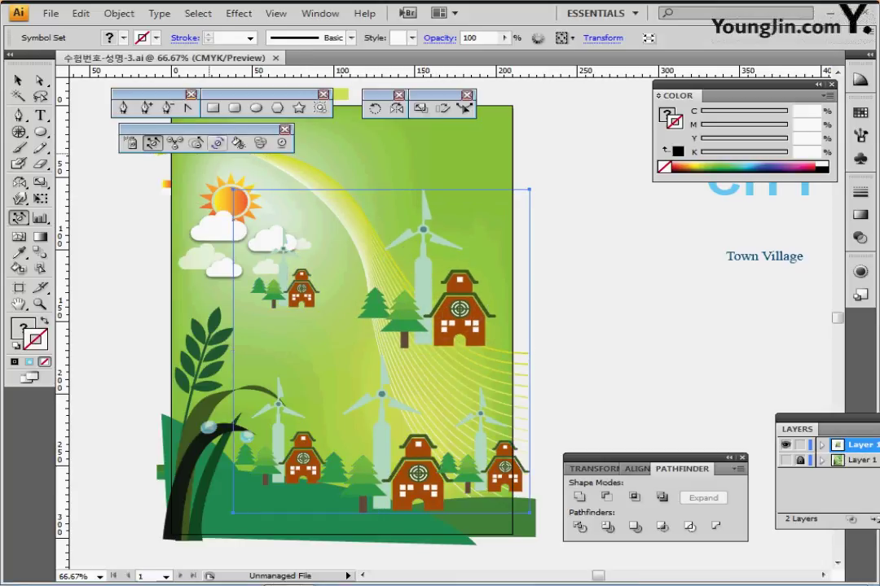
- With the Symbol Spinner, tilt the upper-right house instance clockwise and the large lower-middle and small upper-left instances counterclockwise
click(217, 143)
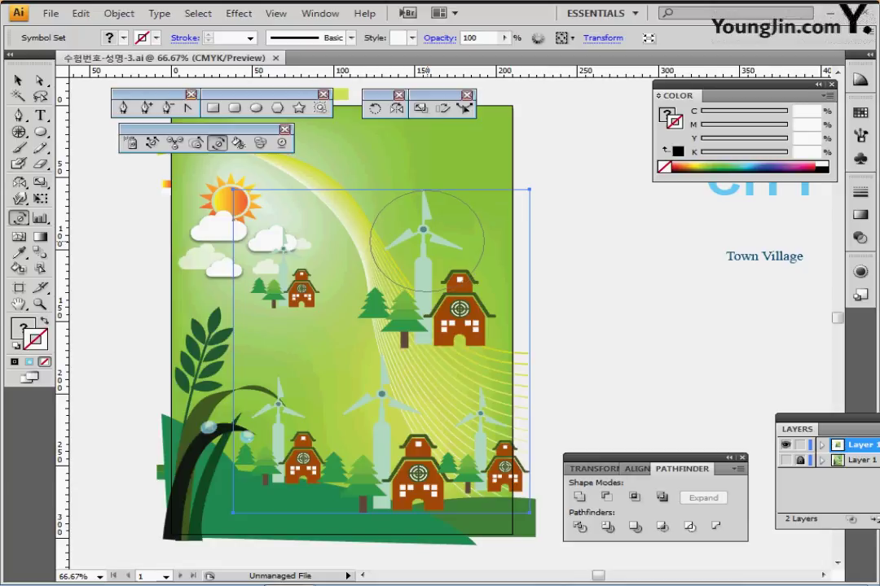
drag(430, 242, 433, 232)
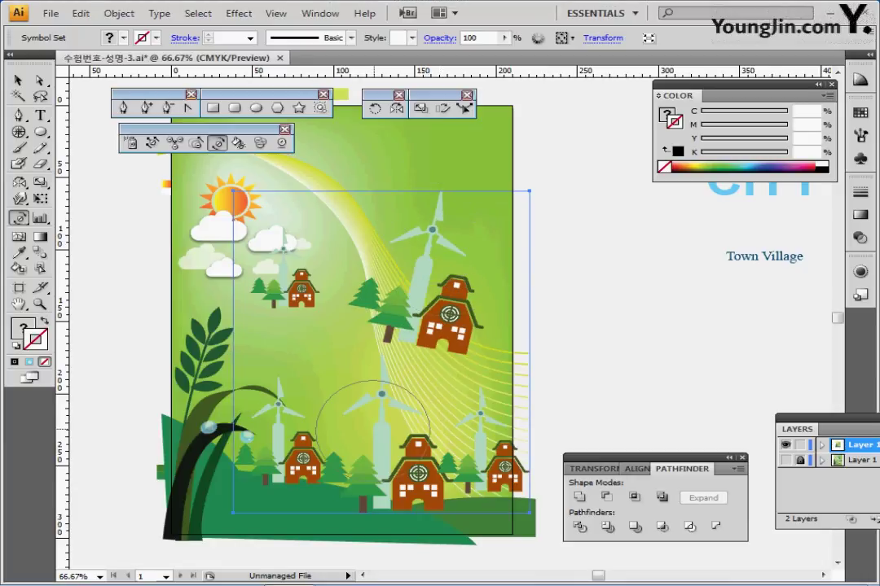
drag(370, 412, 367, 405)
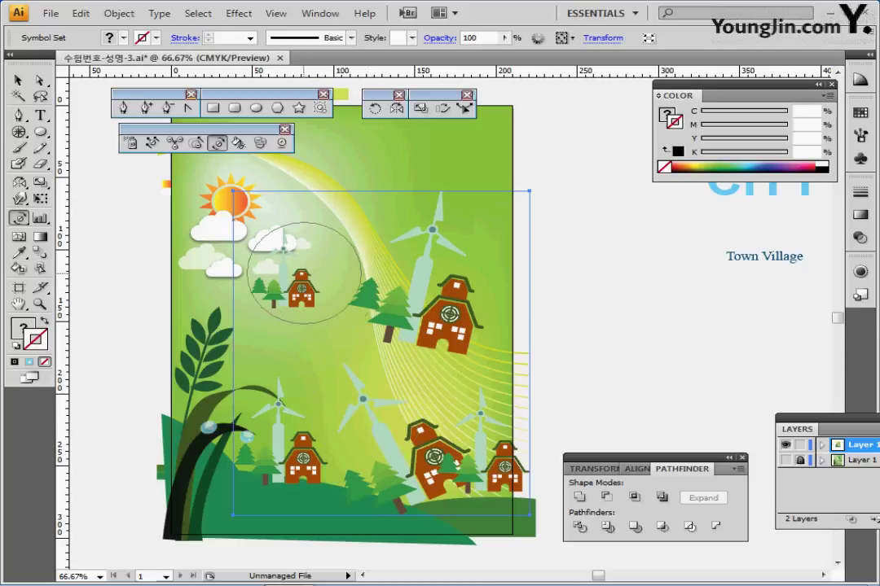
mouse_move(303, 260)
mouse_down()
mouse_move(295, 265)
mouse_move(310, 267)
mouse_move(280, 244)
mouse_move(302, 310)
mouse_up()
- Shift the small upper-left house instance down-left, shrink the symbol set to the artboard's right edge, and shift the large lower-middle instance left
click(152, 142)
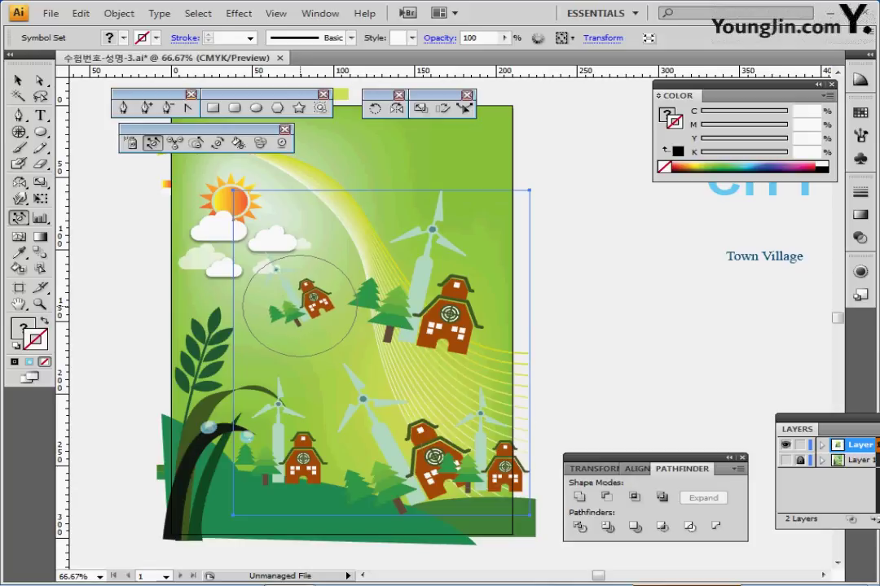
key(ctrl)
drag(529, 189, 512, 208)
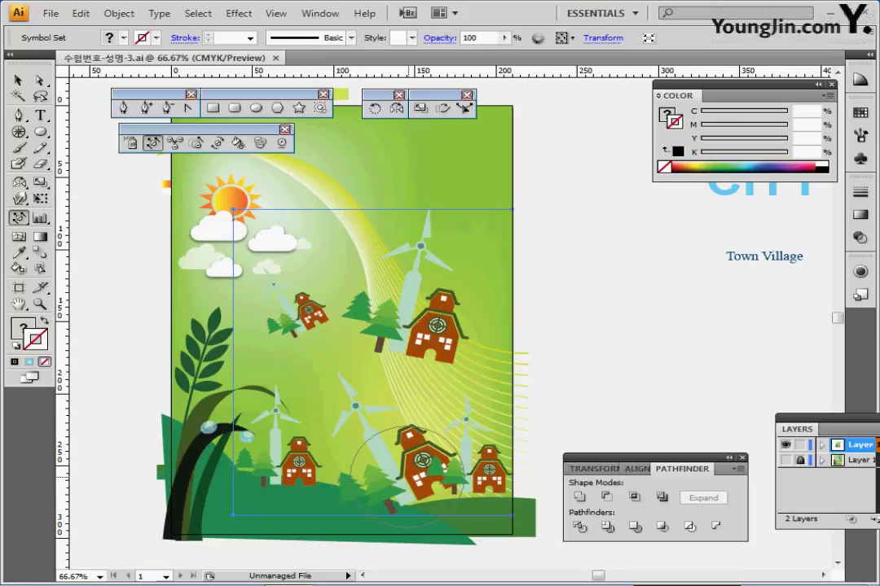
drag(405, 463, 396, 466)
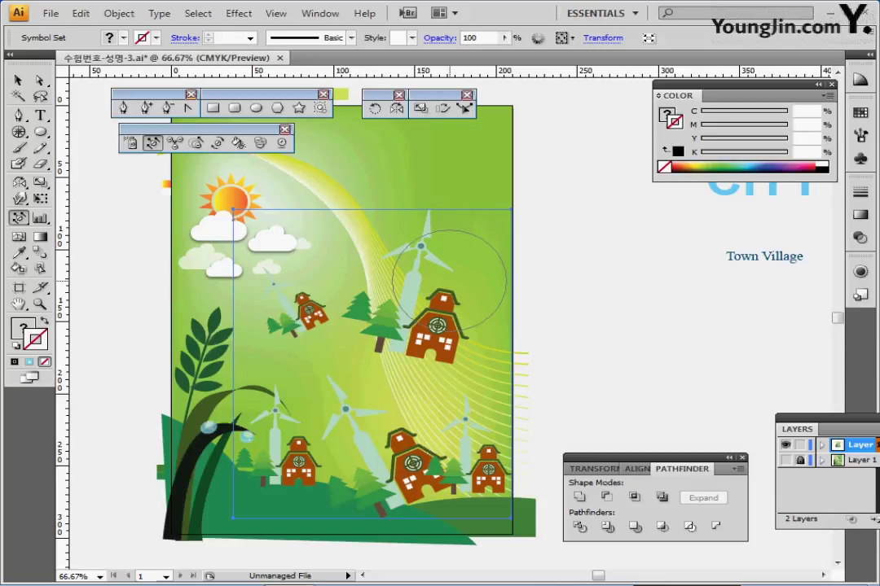
drag(449, 279, 449, 279)
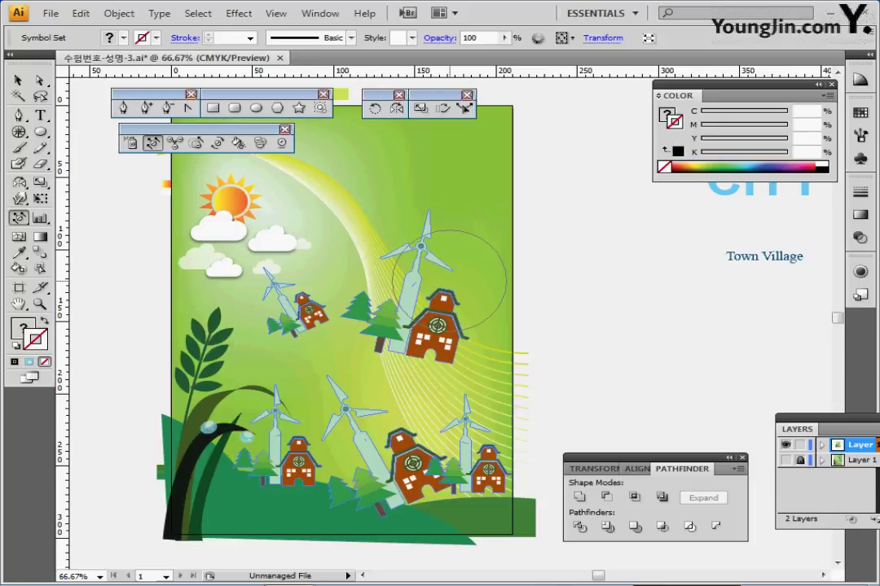
- With the Symbol Screener, fade the small tilted house-and-trees instance below the clouds to semi-transparent
scroll(349, 409, up, 5)
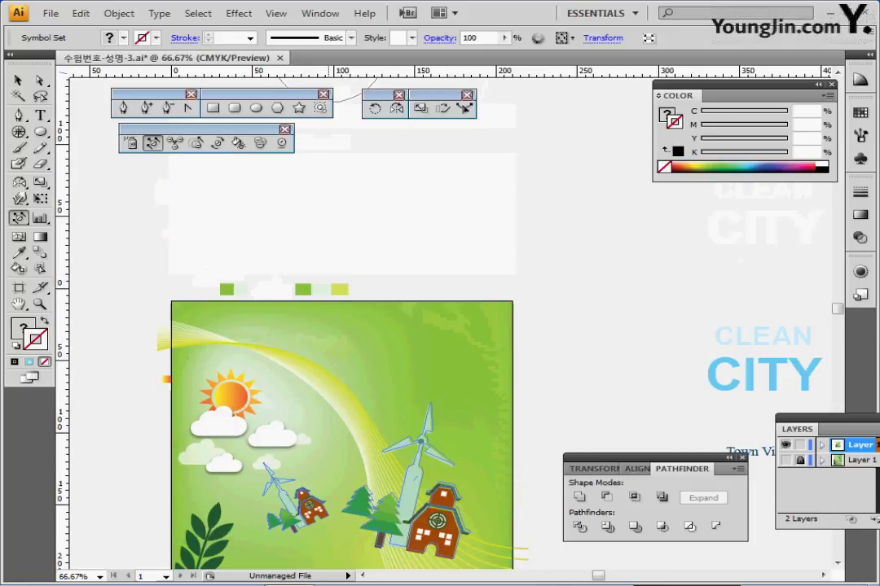
scroll(339, 455, down, 5)
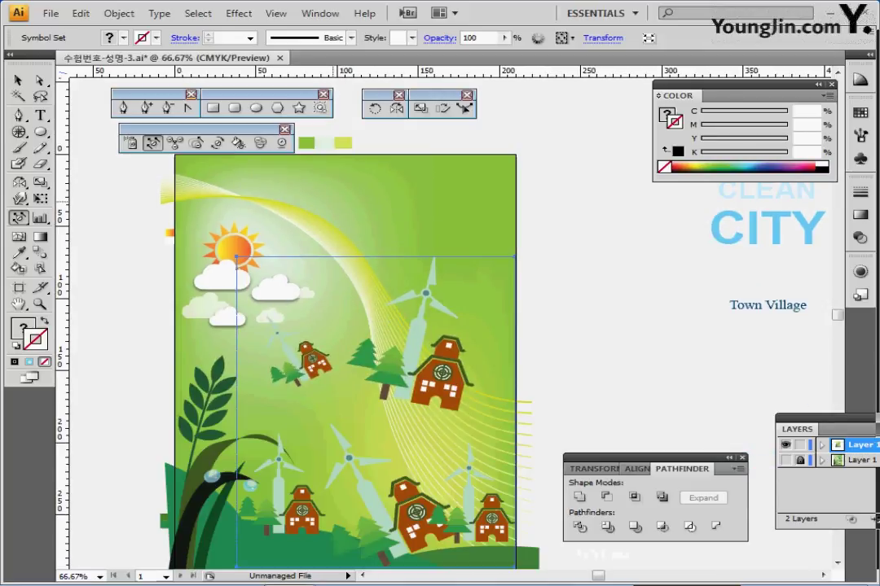
click(260, 142)
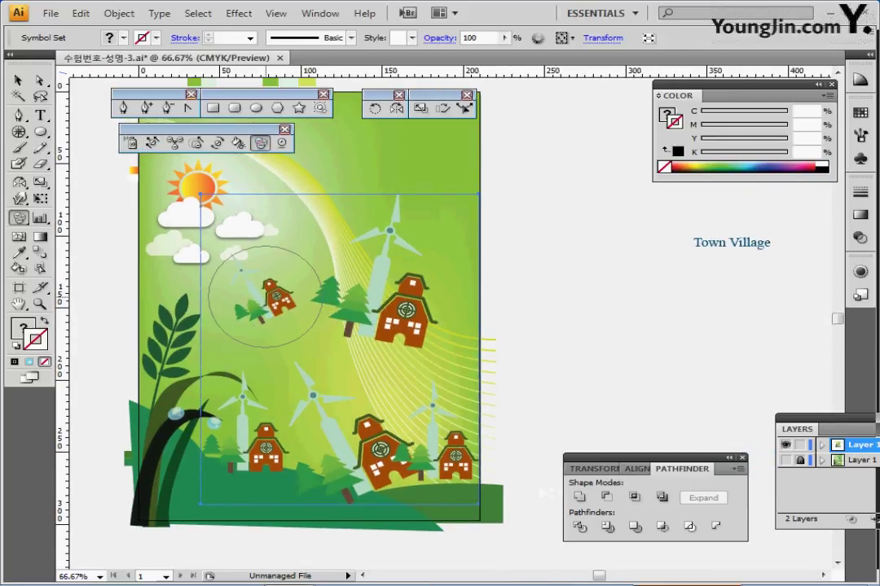
drag(265, 297, 267, 295)
- With the Symbol Stainer, tint the lower-left house instance using the green swatch C 85, M 10, Y 100, K 10
click(238, 143)
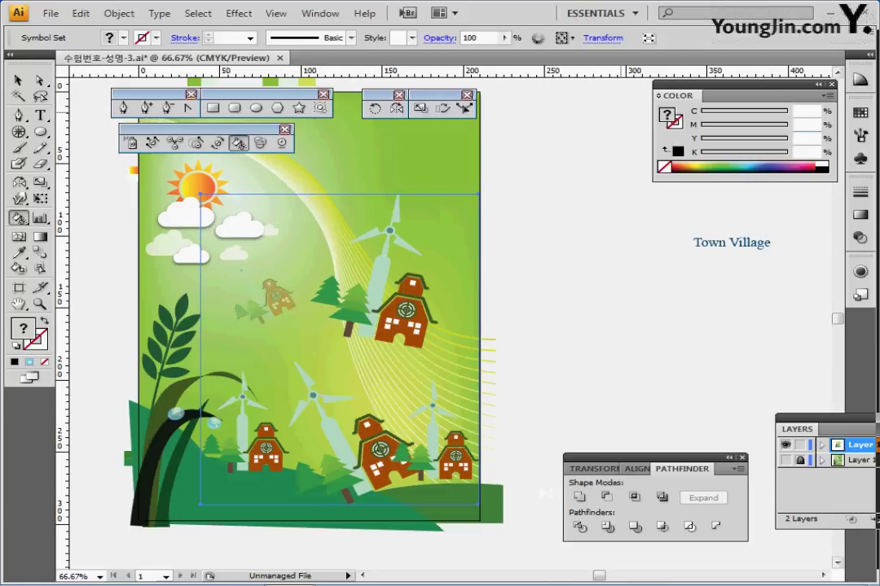
click(860, 113)
click(860, 112)
drag(860, 113, 568, 238)
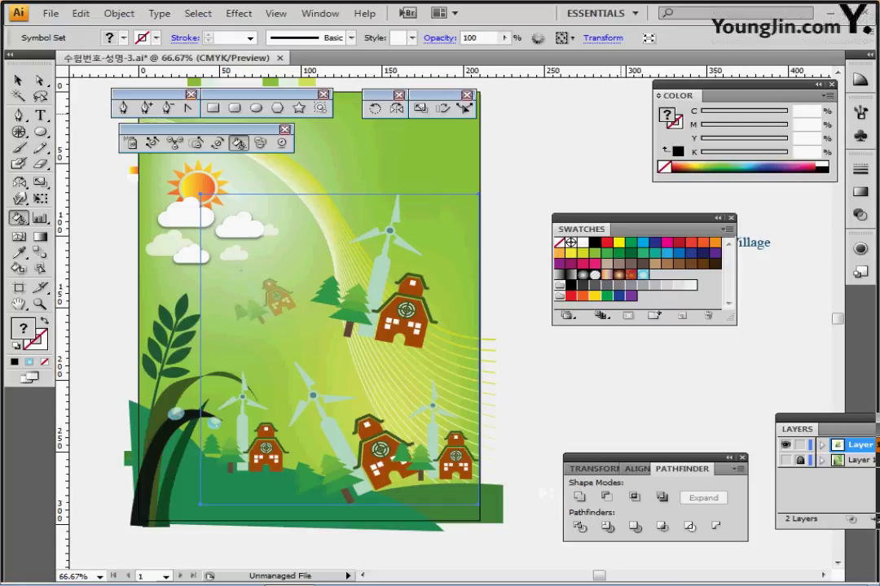
click(619, 253)
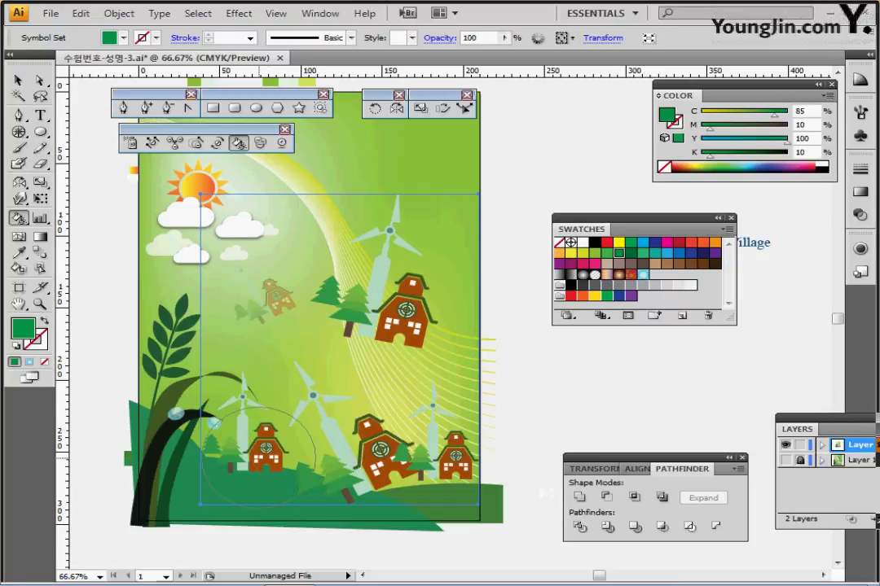
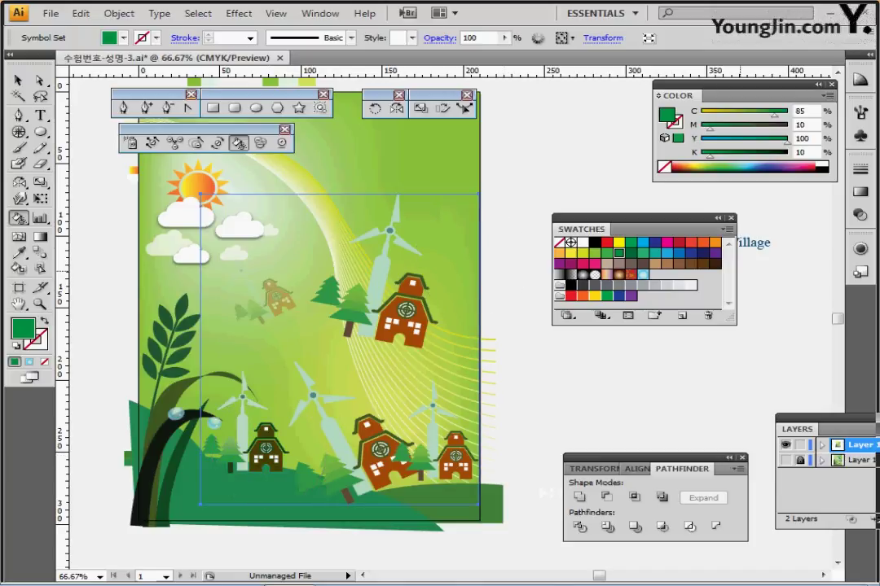
- Stain the upper-right house instance dark brown (C50 M70 Y80 K70) and the lower-middle and lower-right instances blue (C85 M50 Y0 K0)
click(715, 263)
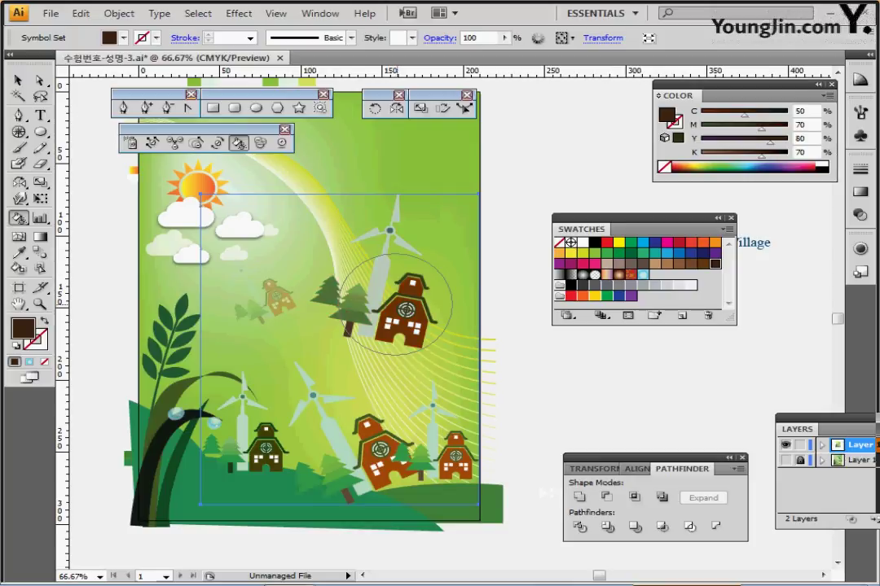
click(395, 301)
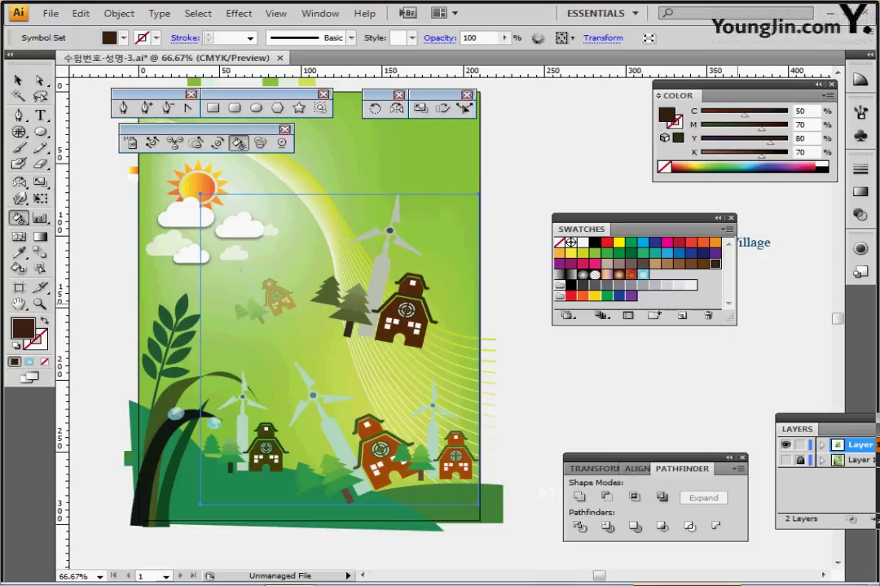
click(679, 253)
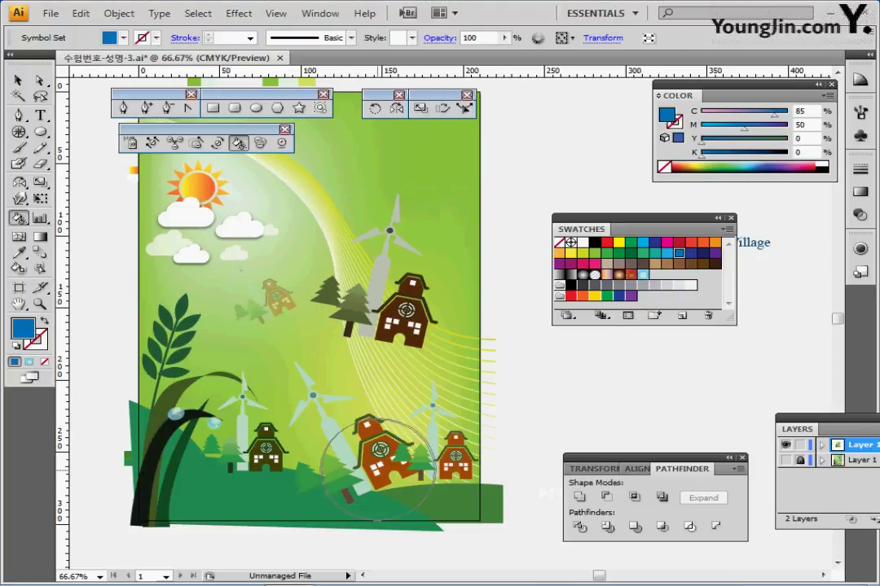
click(413, 464)
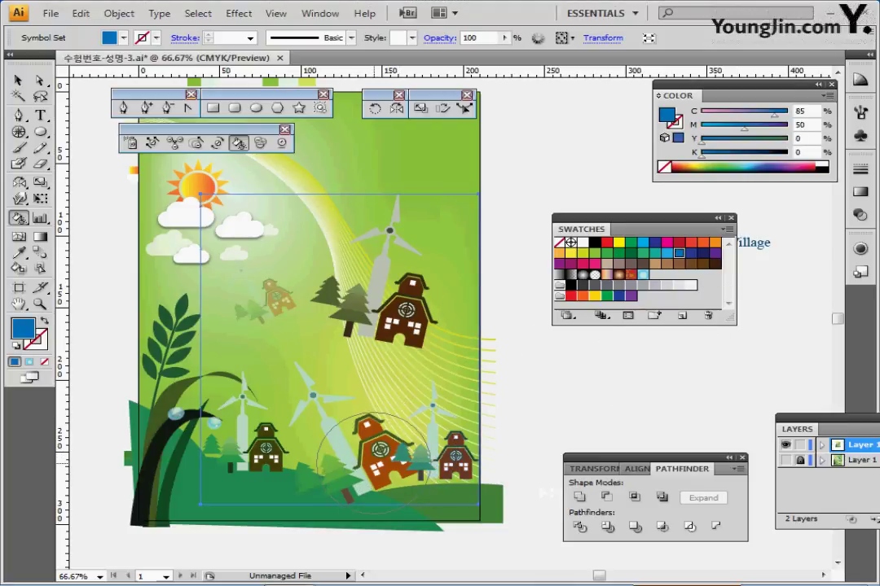
drag(369, 454, 377, 438)
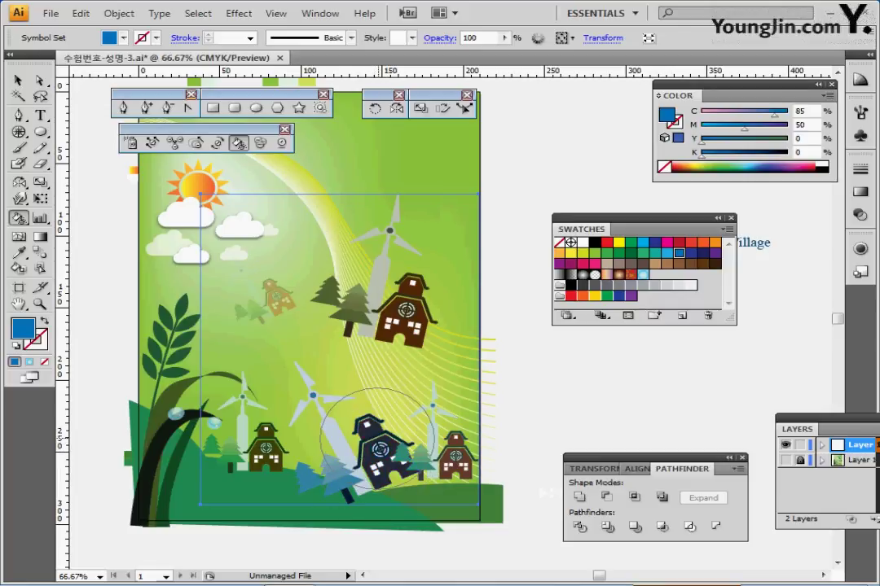
- Move the whole symbol set slightly left and down on the artboard, and save the file
key(ctrl)
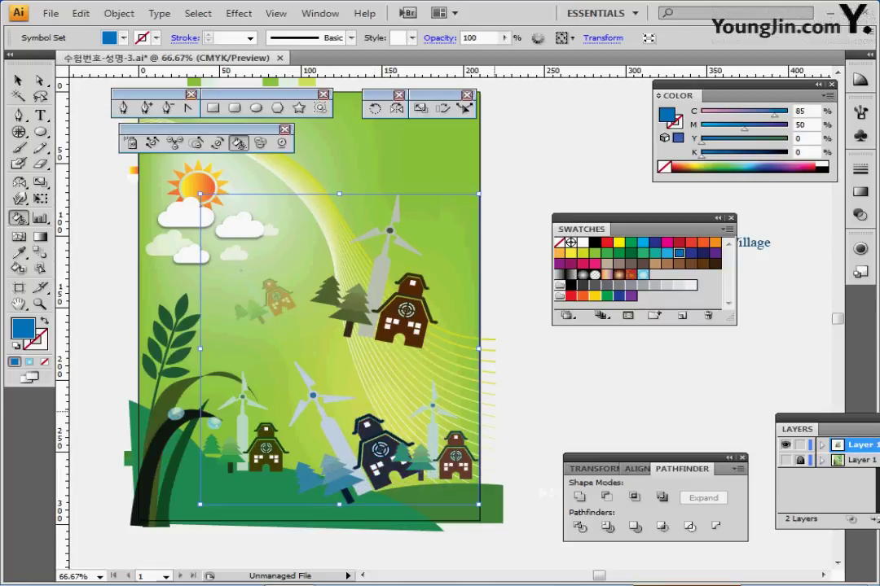
drag(456, 456, 444, 460)
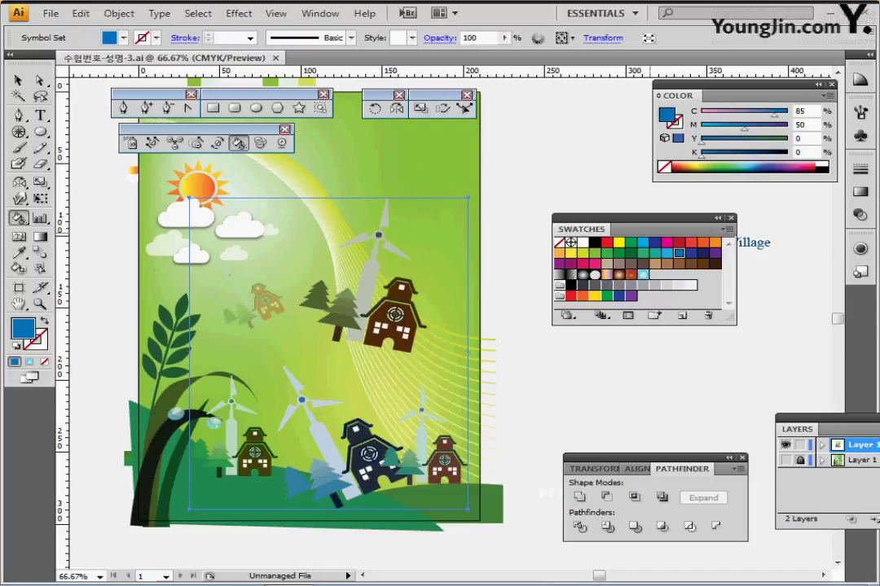
- Place the CLEAN CITY title near the artboard's top centre, above the large windmill, with the swatches moved out of the way
drag(619, 228, 631, 356)
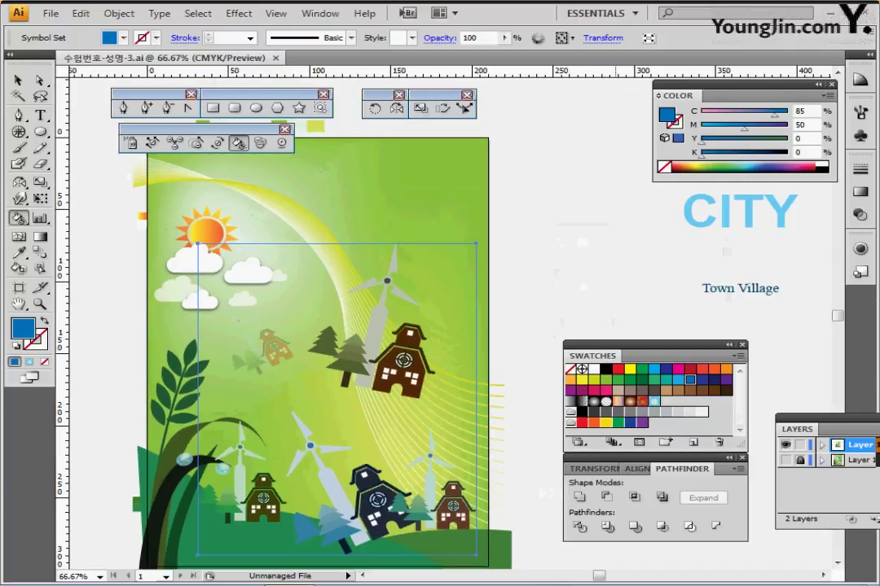
click(720, 236)
mouse_move(721, 236)
mouse_down()
mouse_move(558, 243)
mouse_move(314, 234)
mouse_up()
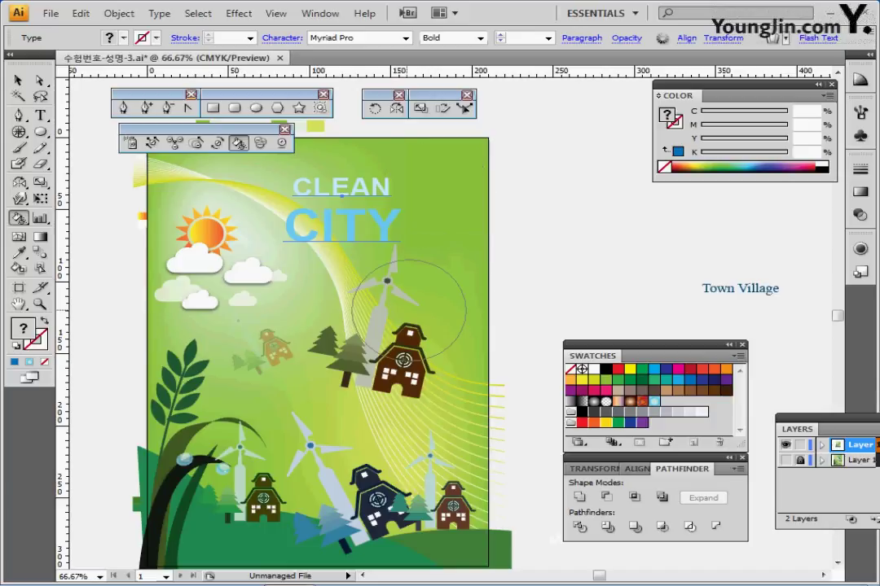
- Select the word CITY in the title and set its font to Arial
click(581, 38)
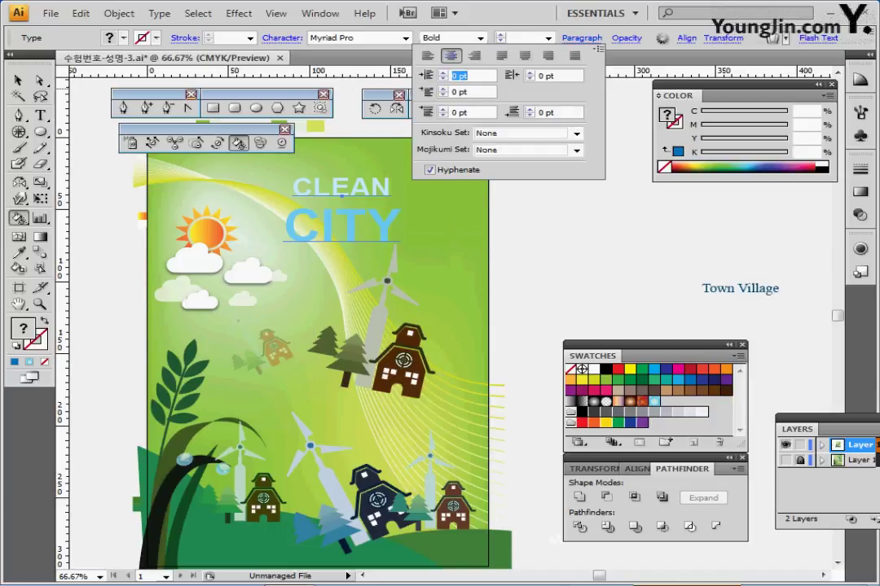
click(39, 114)
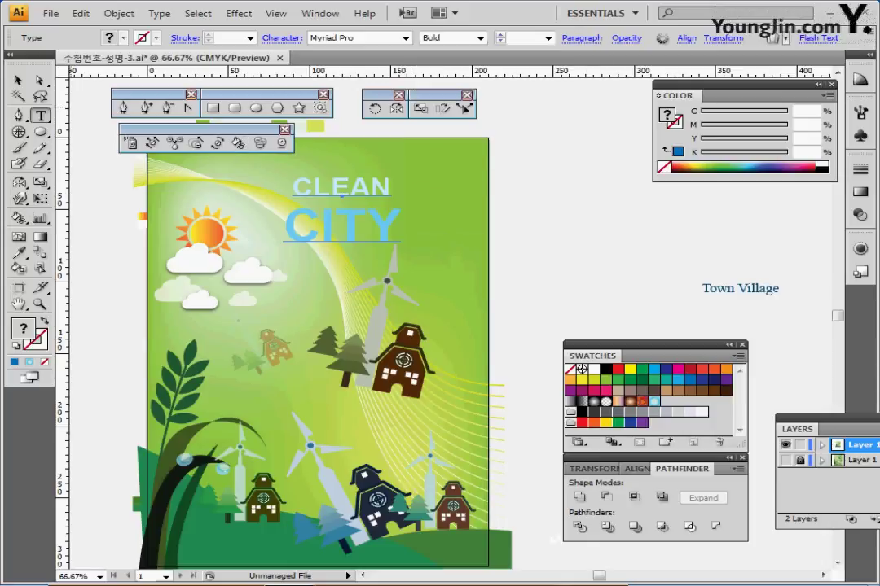
click(330, 187)
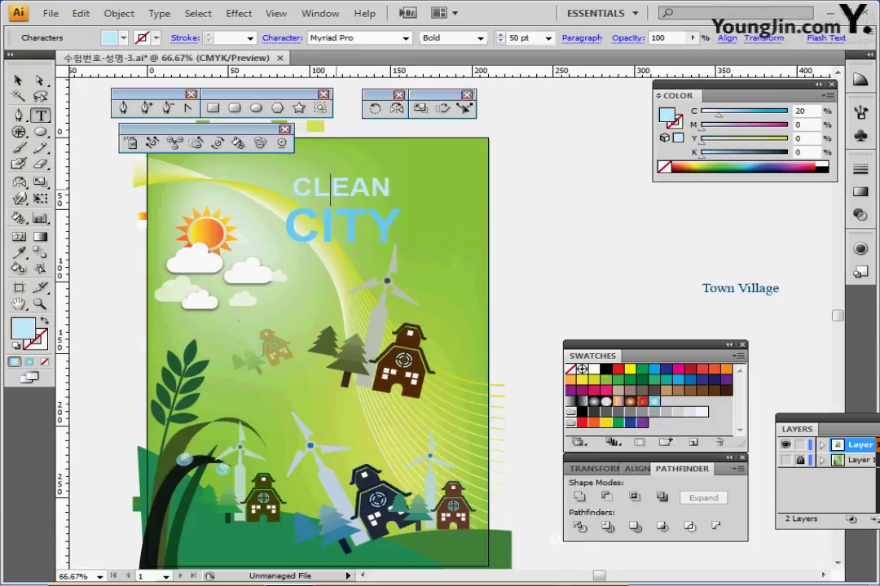
double_click(335, 189)
double_click(291, 231)
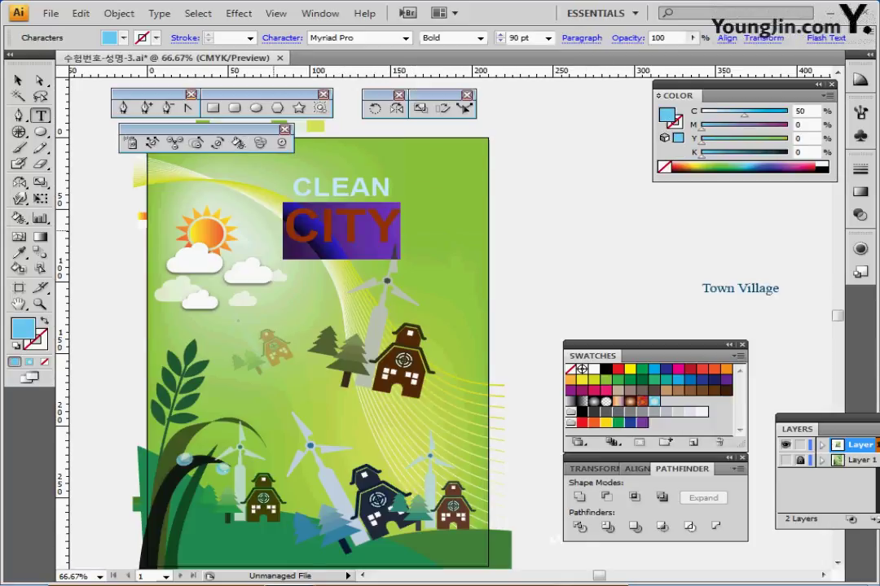
click(282, 39)
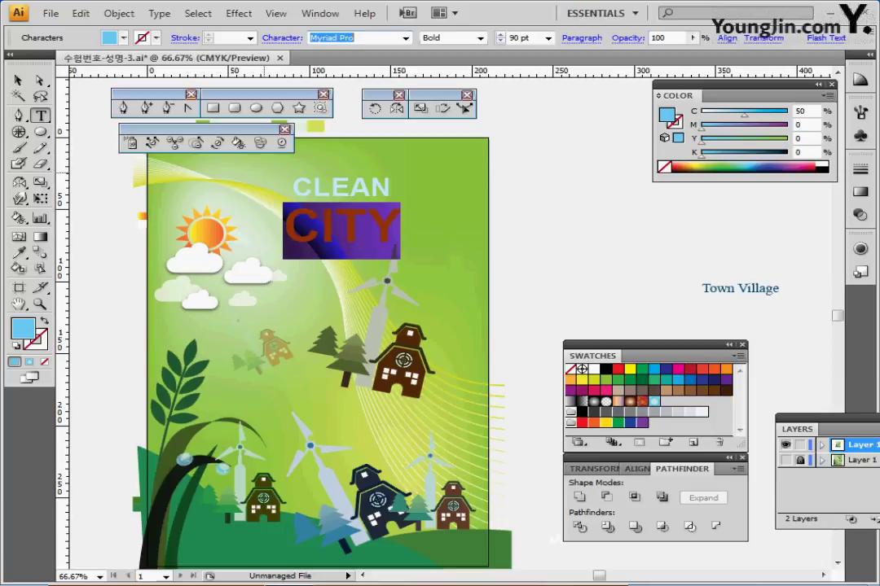
text(Arial)
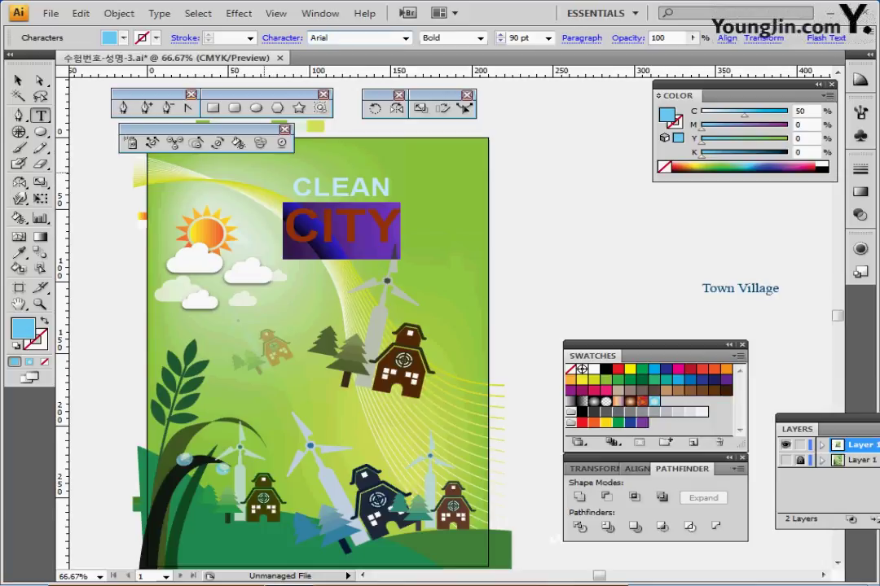
key(Tab)
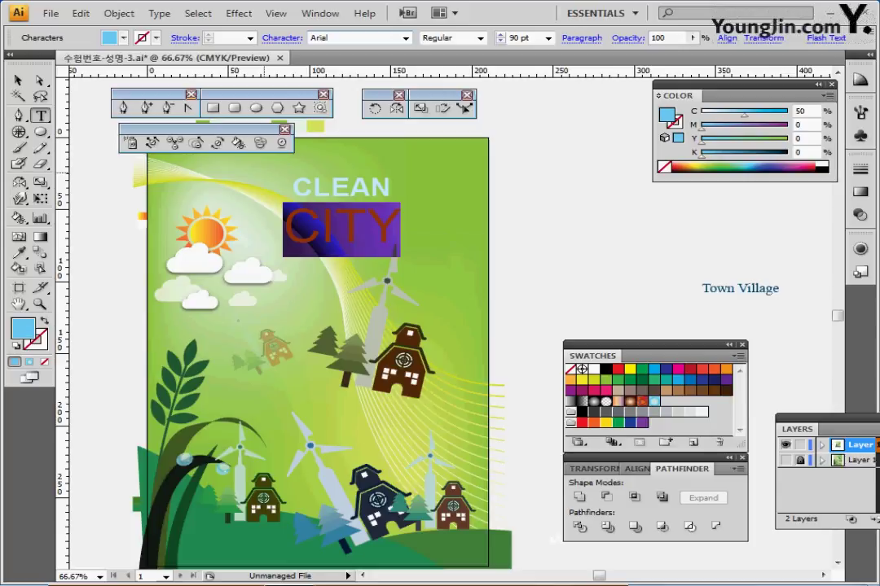
- Restore the Bold style on the word CITY by undoing the switch to Regular, and finish editing the text
click(480, 39)
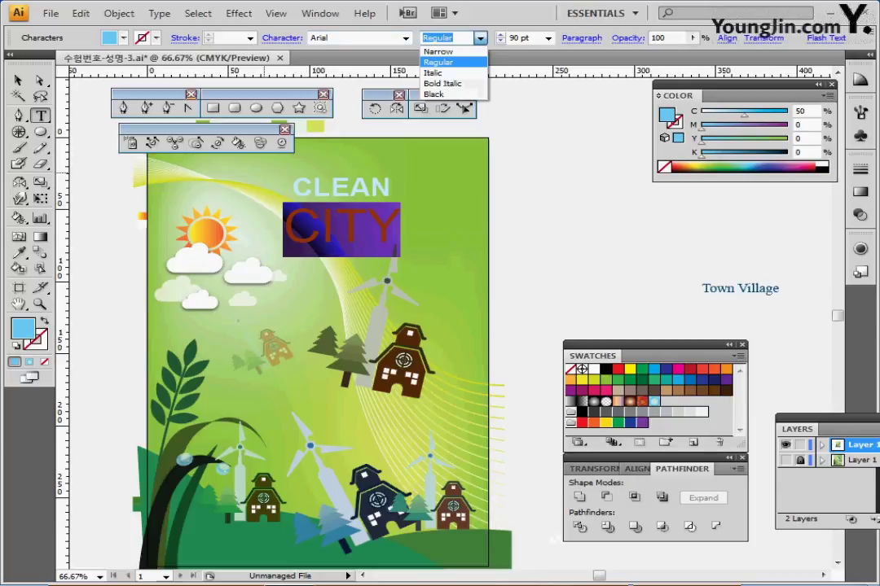
key(Up)
key(Escape)
key(ctrl+z)
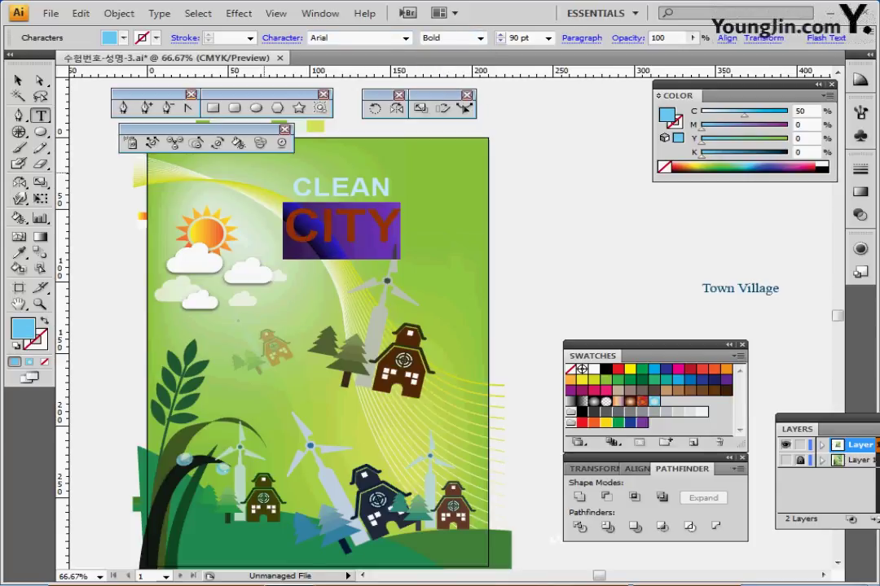
key(ctrl+Return)
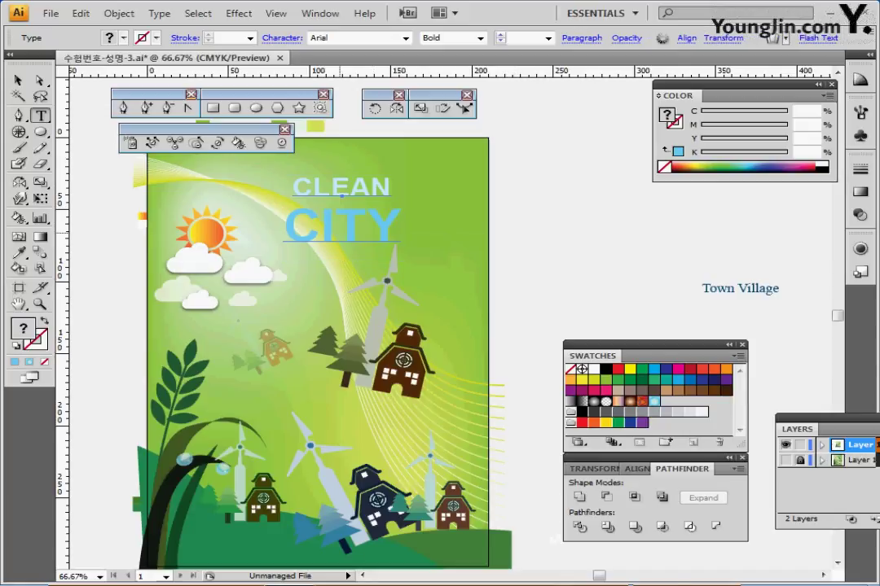
- Examine the paragraph alignment and character settings of the word CITY
click(321, 231)
double_click(321, 230)
click(582, 38)
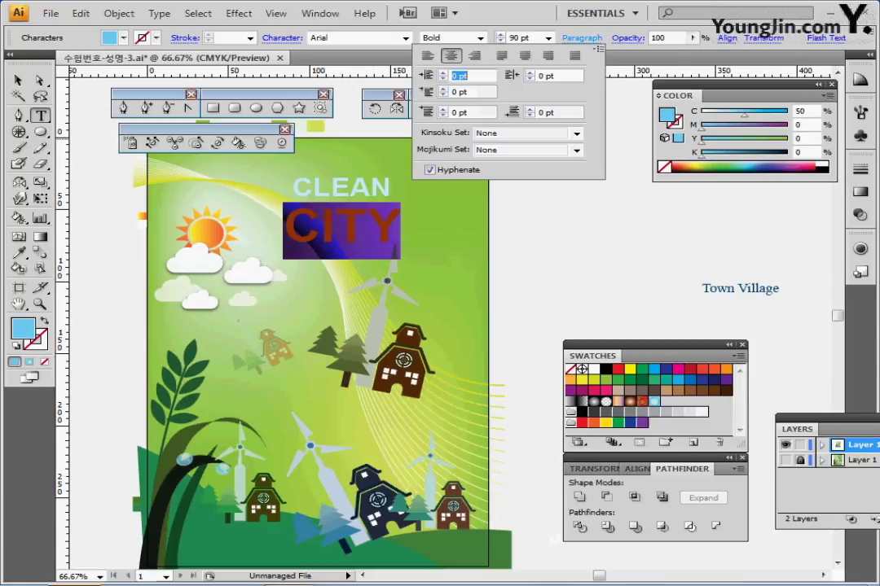
click(581, 37)
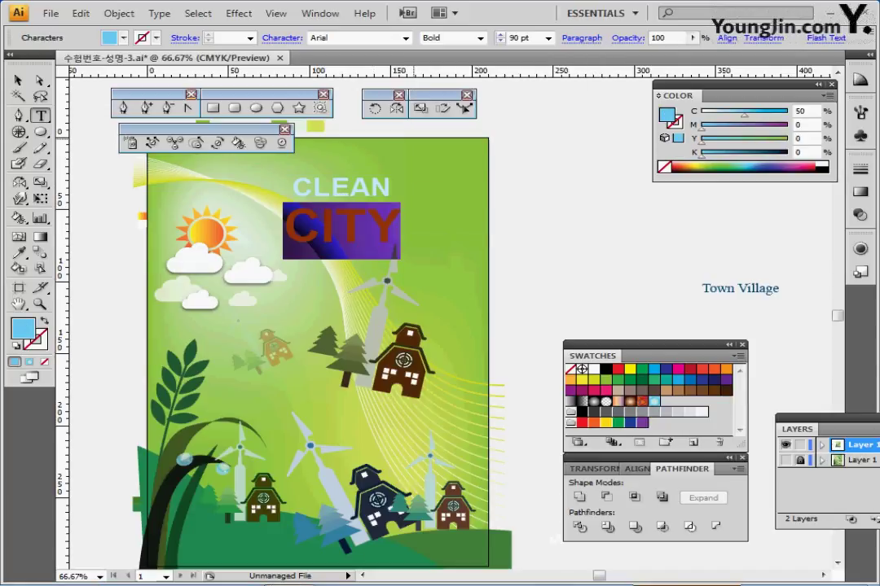
click(282, 37)
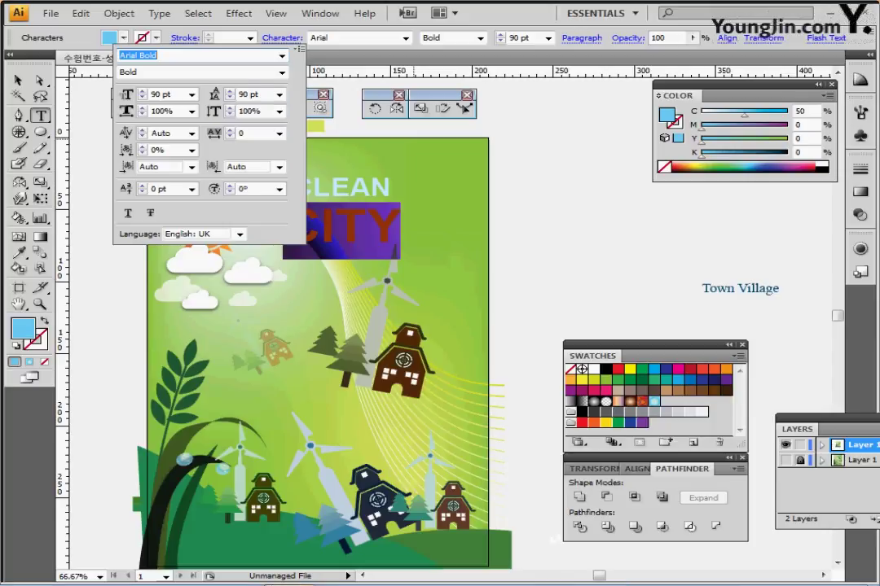
click(281, 37)
- Warp the CLEAN CITY title with a horizontal Arc envelope using 30% bend and 20% horizontal distortion
click(18, 80)
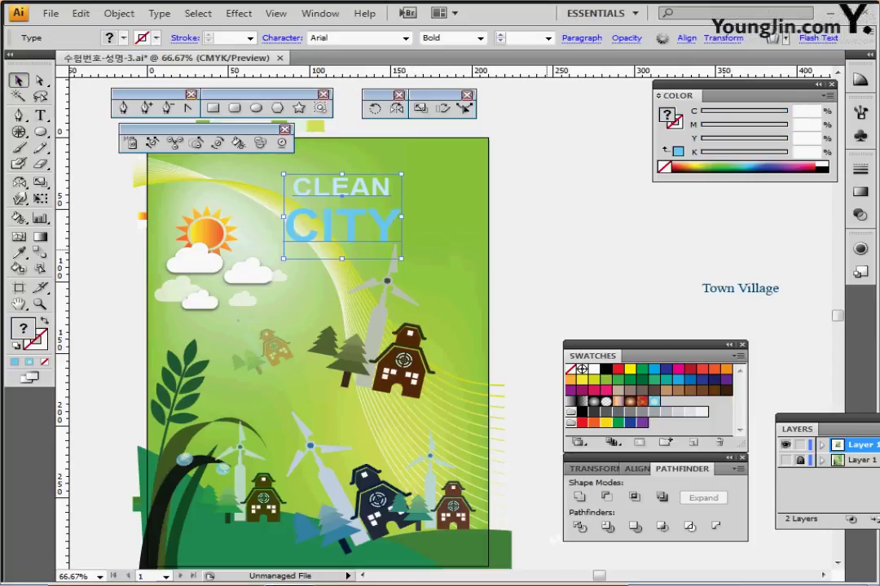
click(550, 253)
click(374, 227)
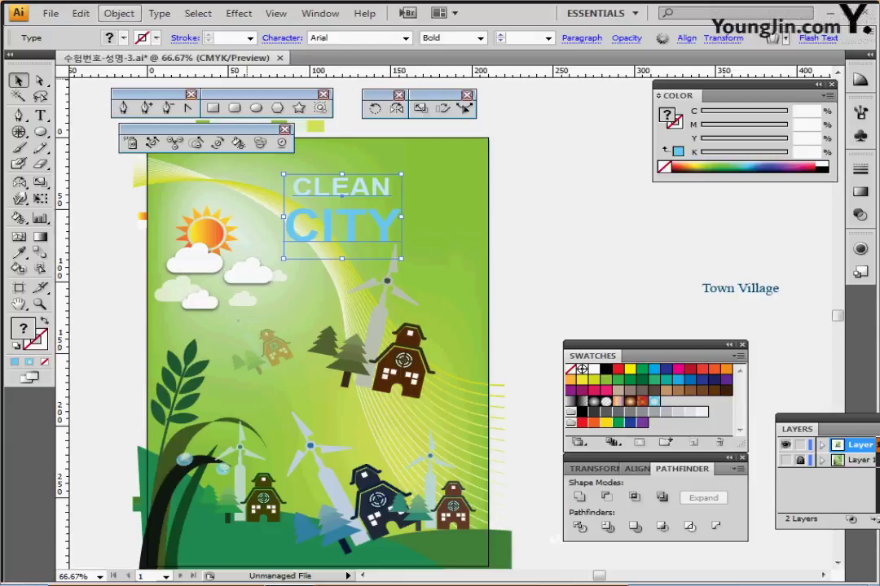
click(119, 13)
mouse_move(166, 342)
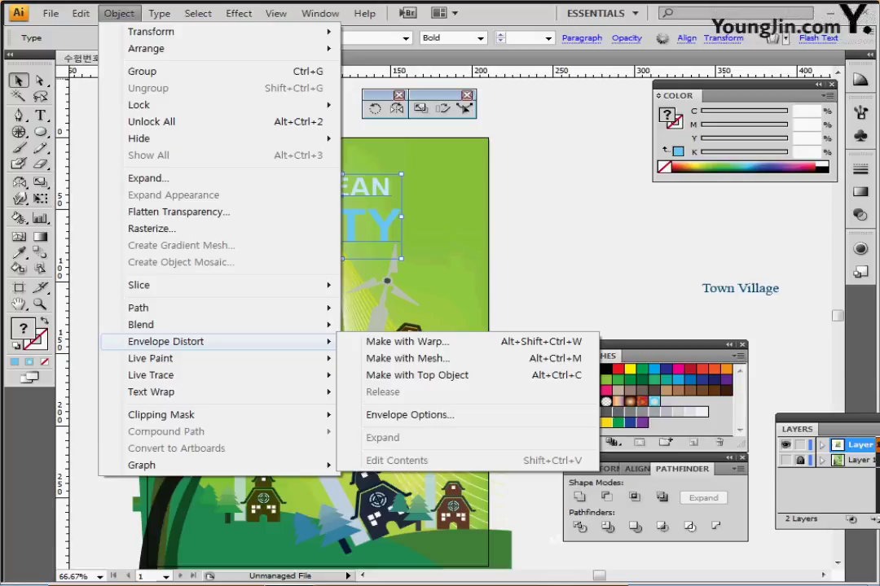
click(408, 341)
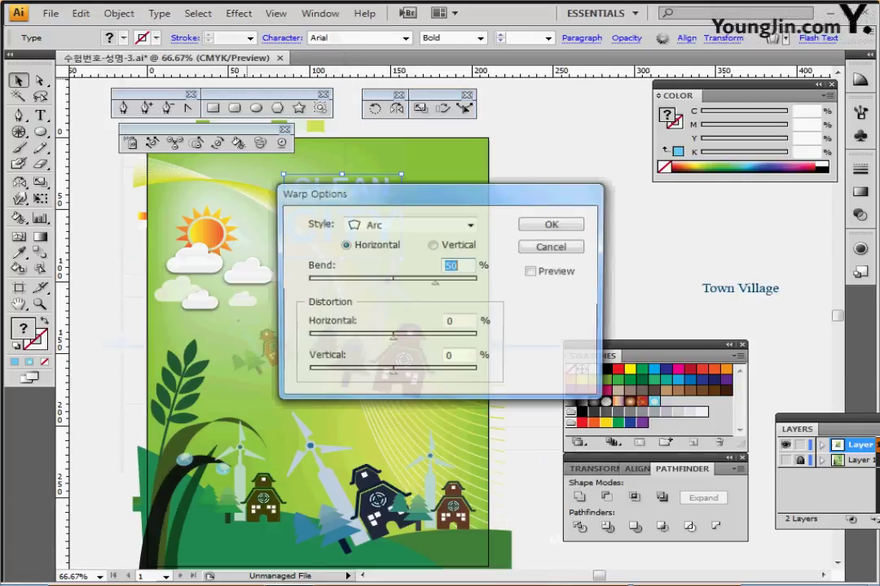
drag(342, 192, 471, 170)
click(661, 249)
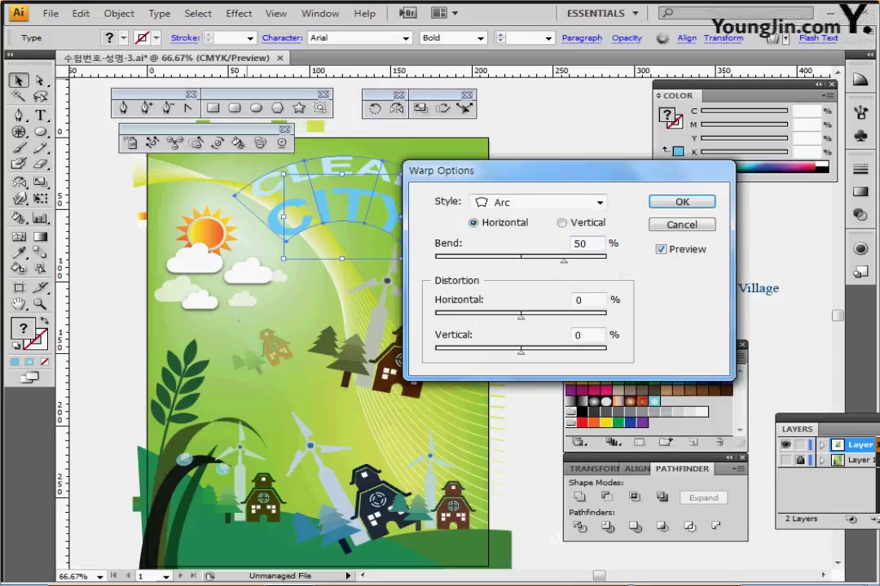
text(30)
key(Tab)
text(20)
key(Return)
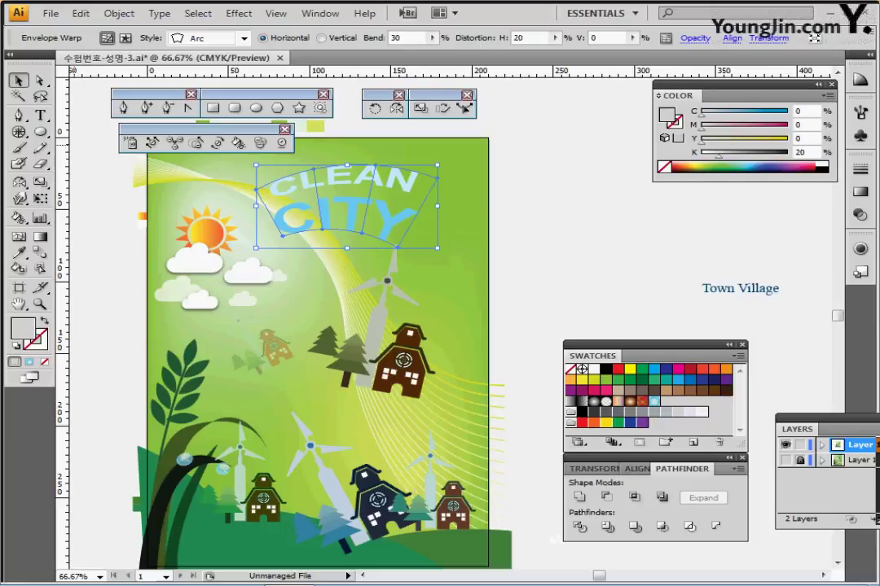
- Add a Multiply drop shadow to the warped CLEAN CITY title with 75% opacity, 0 mm X offset, 3 mm Y offset and 1 mm blur
click(239, 13)
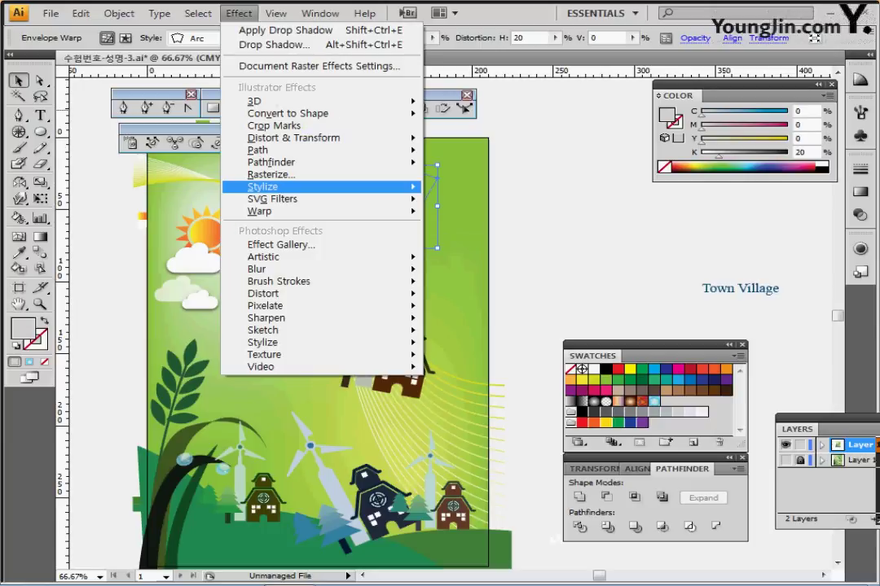
mouse_move(269, 186)
click(484, 205)
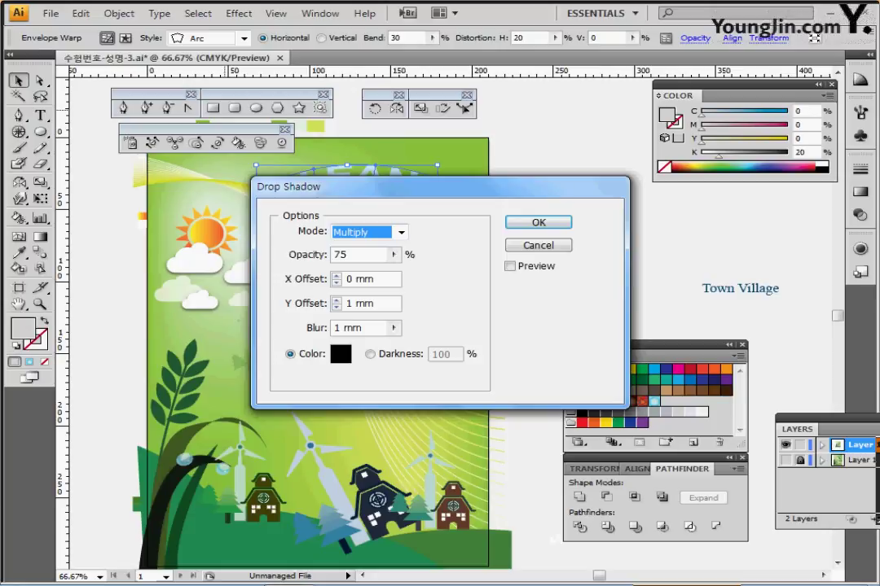
click(511, 266)
drag(325, 186, 551, 163)
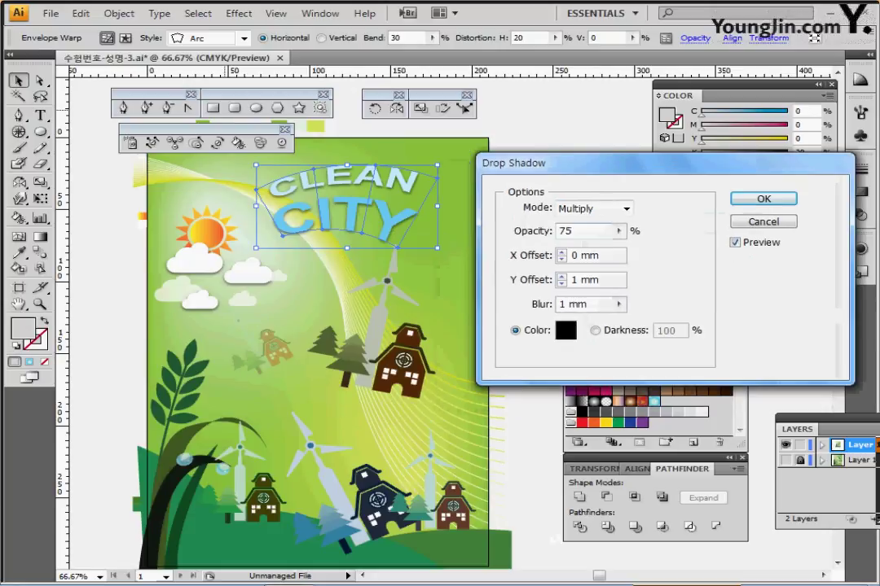
click(562, 276)
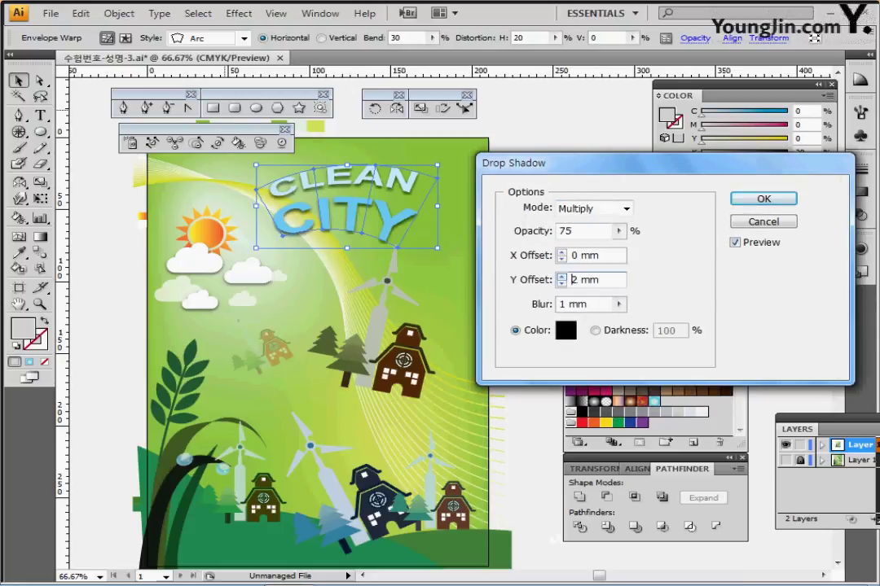
click(561, 276)
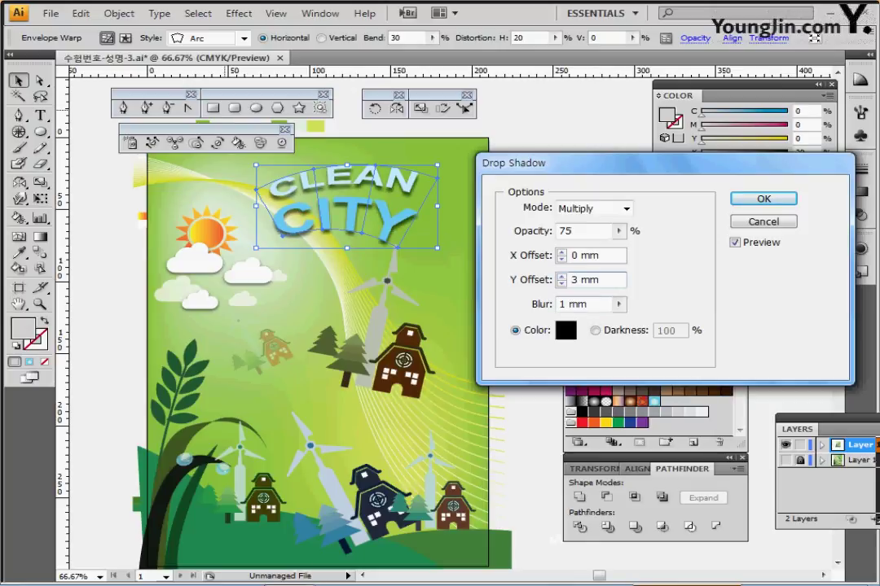
key(Return)
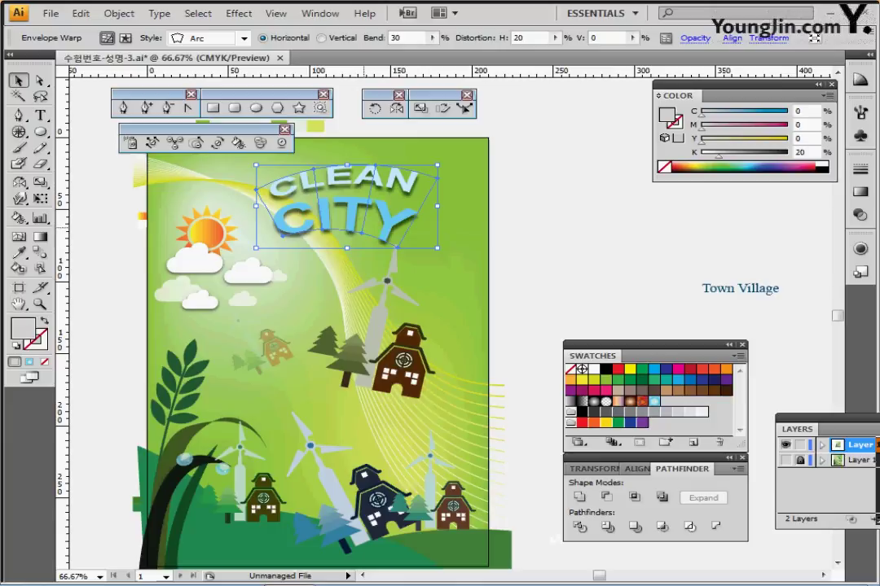
- Shift the CLEAN CITY title slightly left, deselect it and save the document
drag(357, 220, 346, 218)
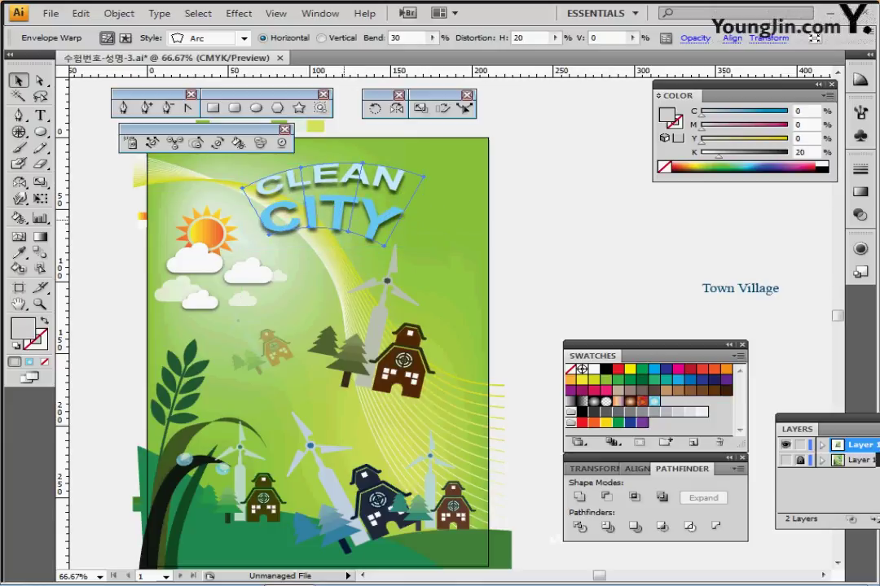
key(ctrl+shift+a)
key(ctrl+s)
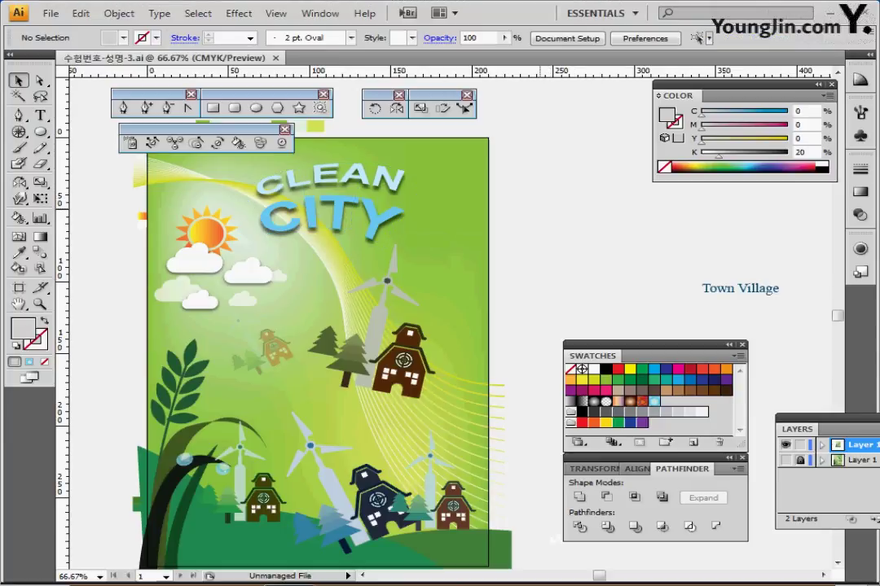
- Move the Town Village text onto the artboard, over the blades of the large grey windmill
click(741, 290)
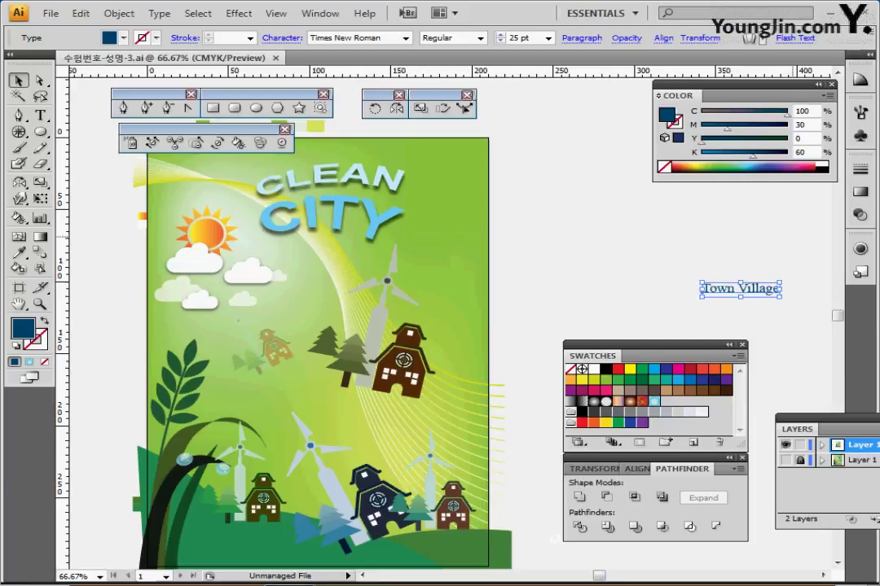
drag(735, 291, 432, 270)
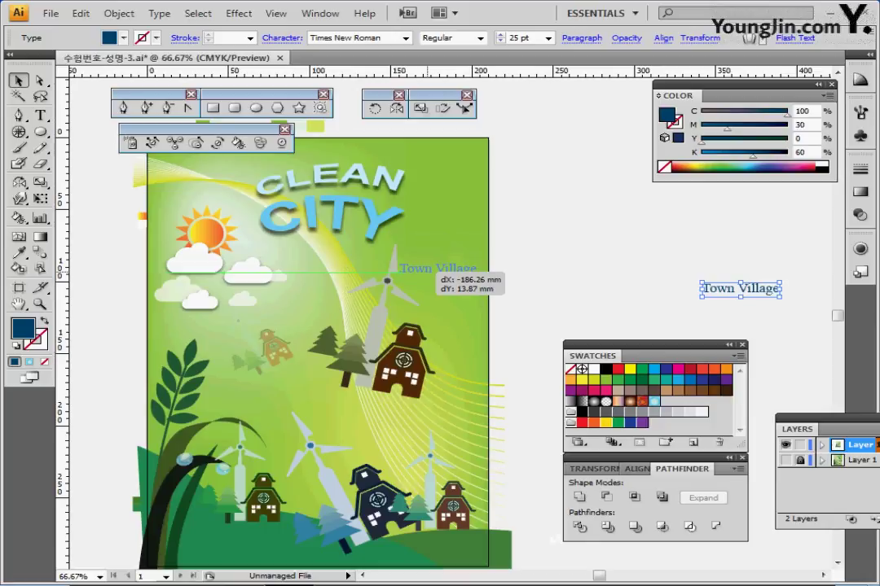
drag(432, 270, 402, 274)
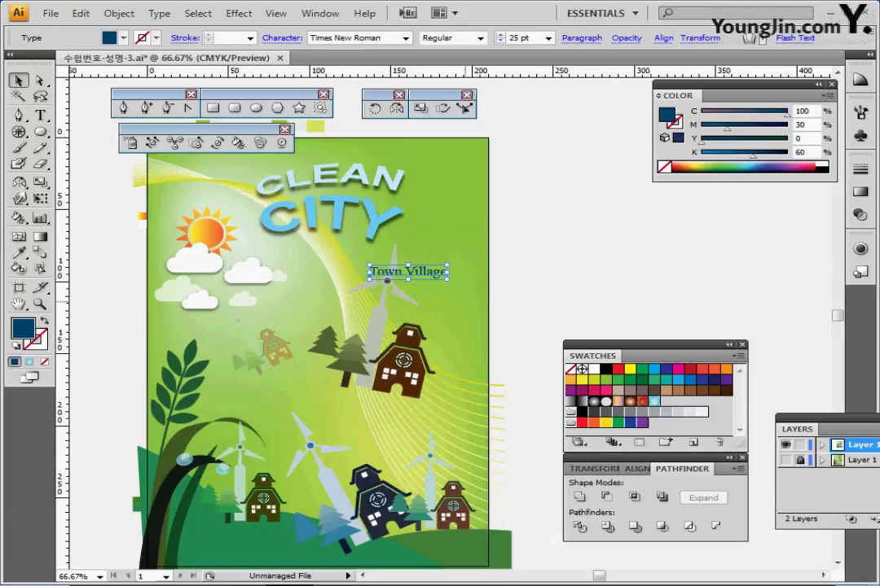
- Warp the Town Village text with a horizontal Arc envelope using -15% bend and 0% horizontal distortion
click(119, 13)
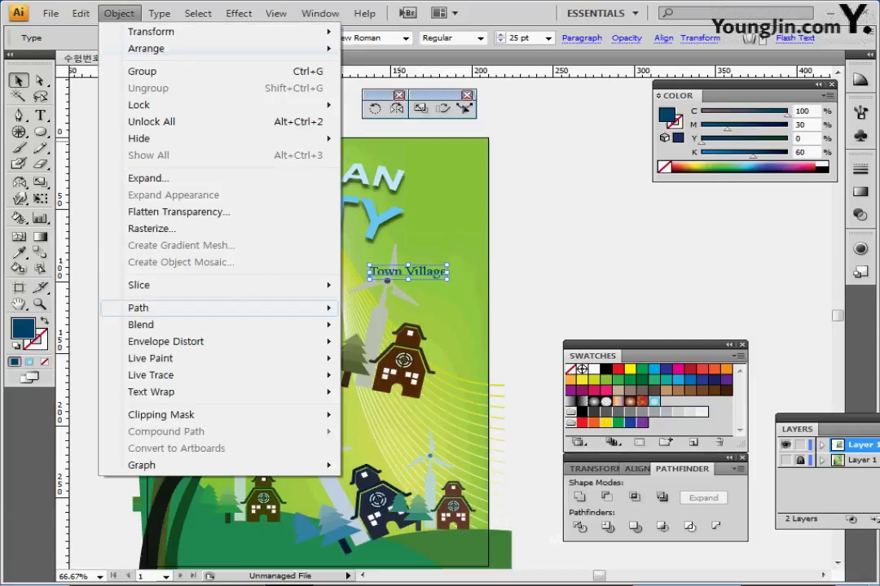
mouse_move(163, 341)
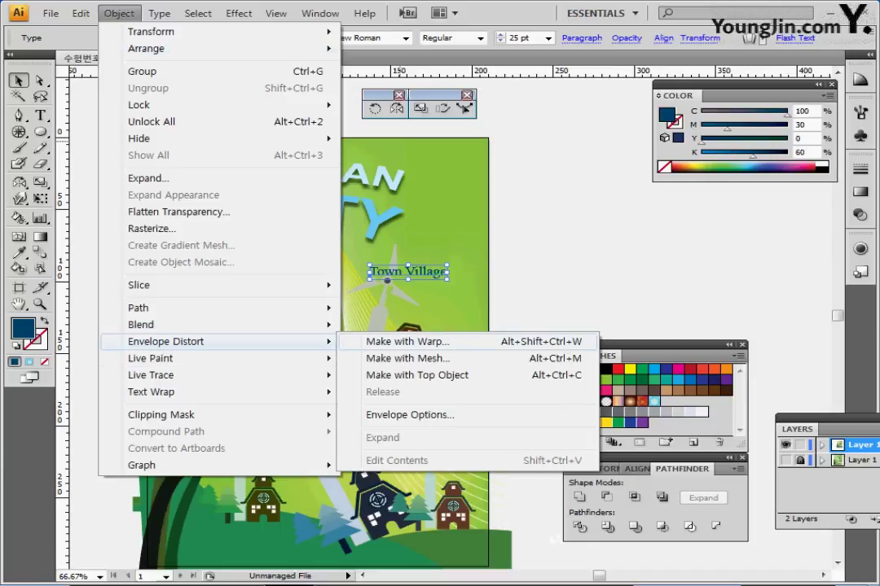
click(407, 341)
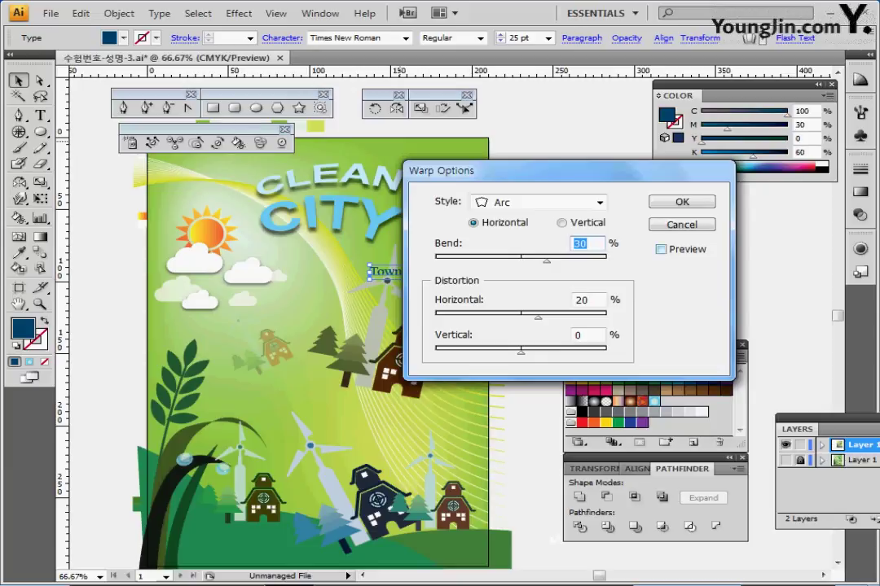
click(661, 250)
text(-)
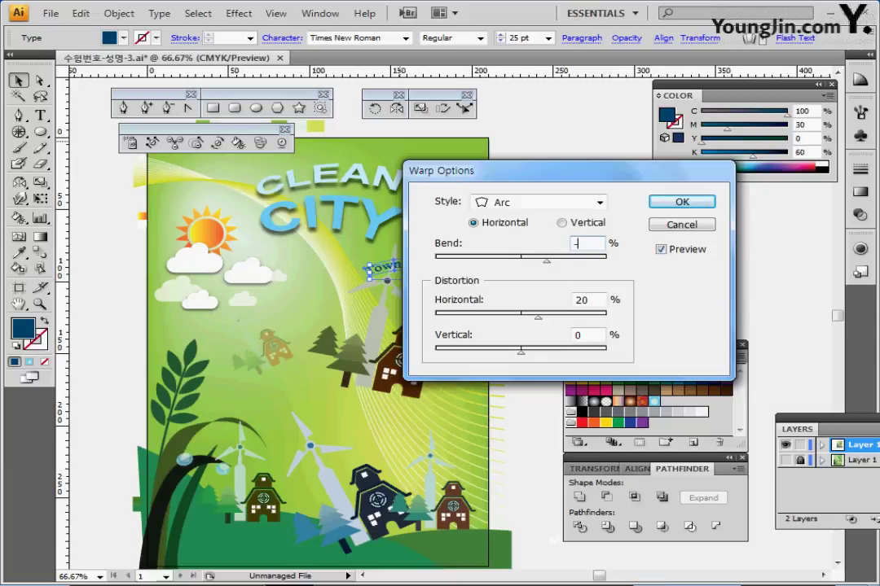
text(15)
drag(538, 317, 522, 316)
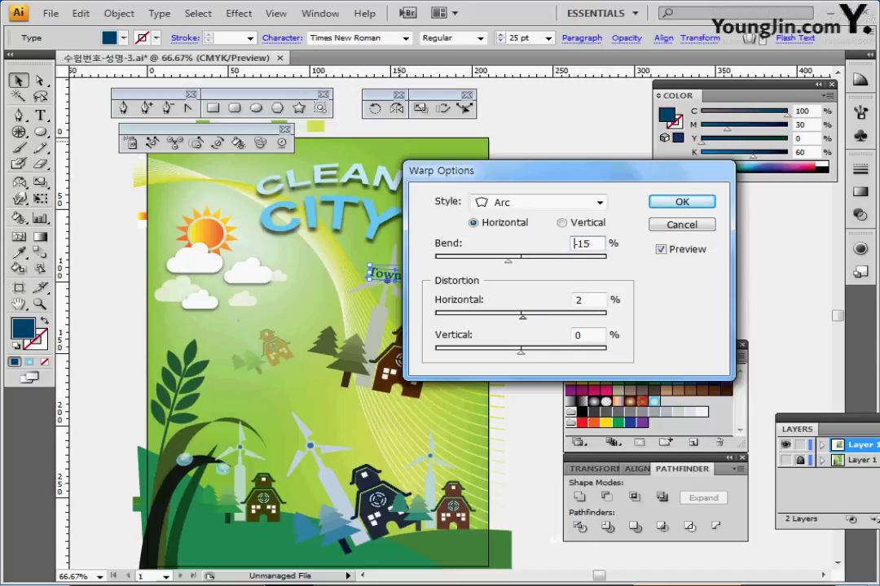
key(Down)
key(Down)
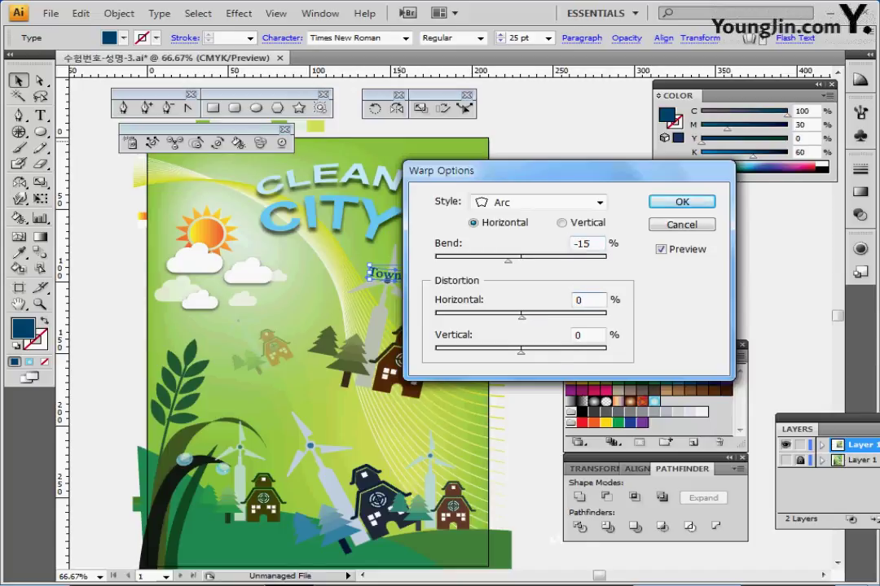
key(Return)
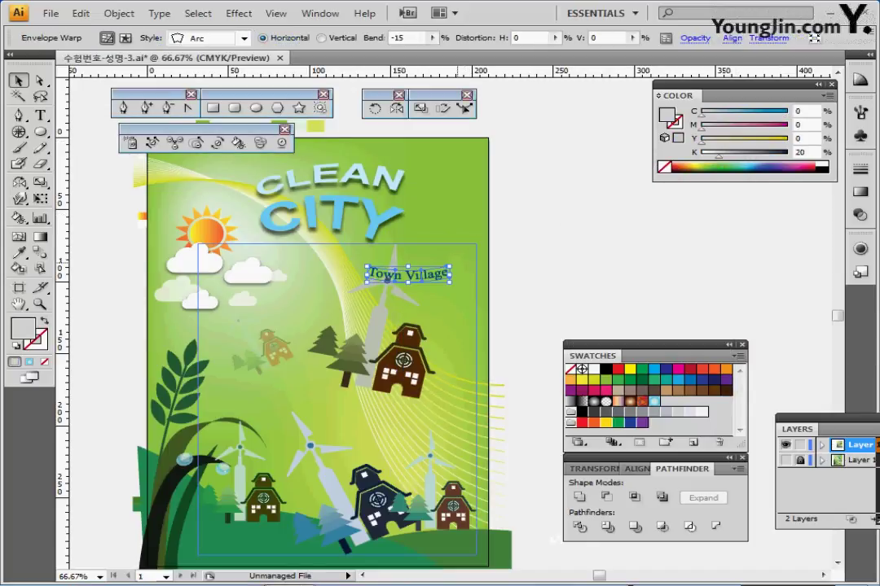
- Rotate the Town Village text clockwise to slope downward and place it along the curved lines beside the large grey windmill
drag(455, 266, 464, 313)
drag(406, 272, 377, 283)
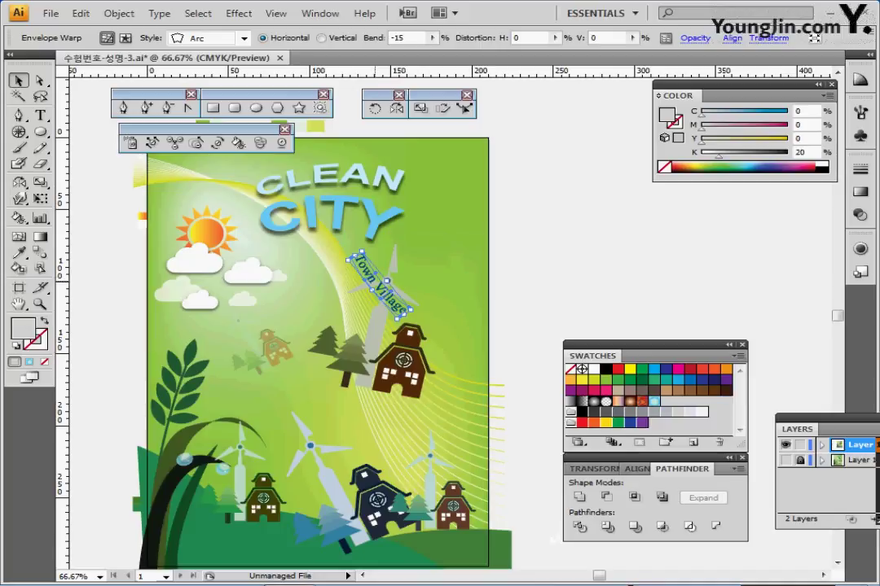
key(ctrl+shift+a)
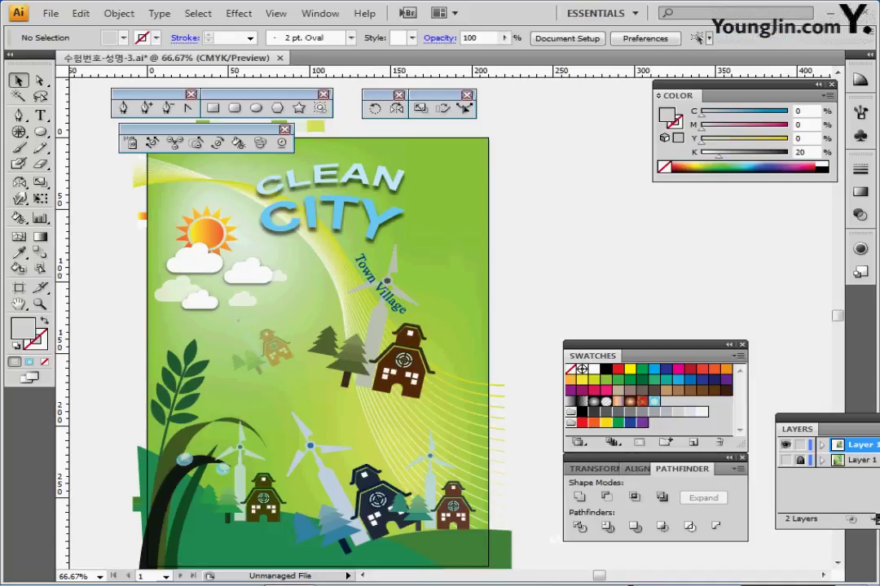
- Move the white ECO life text from below the artboard onto the dark green hill, under the brown house beside the grass blades
drag(239, 454, 259, 280)
click(249, 504)
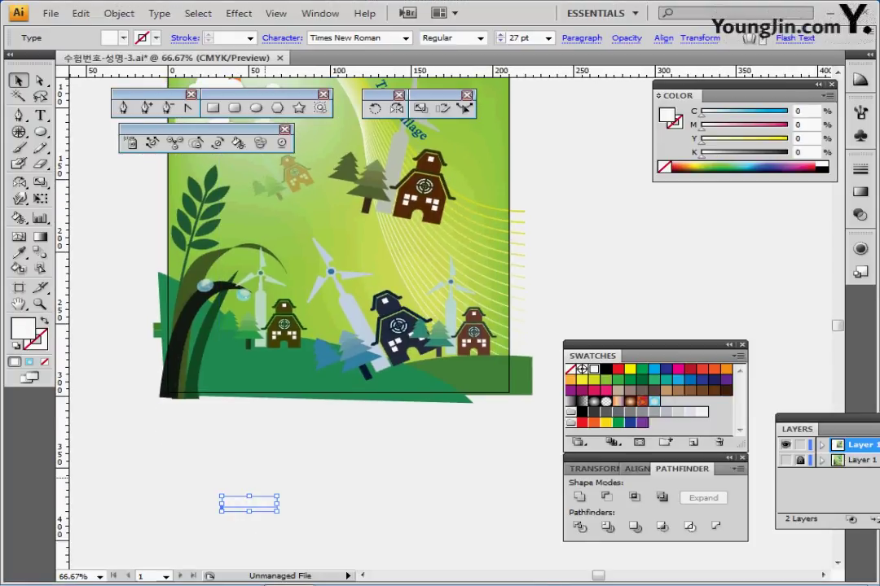
drag(248, 503, 237, 368)
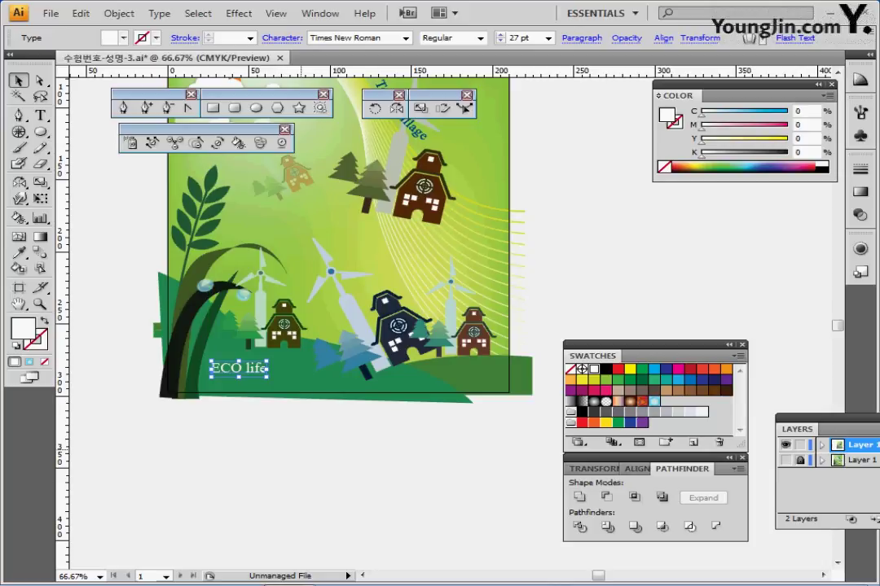
click(327, 453)
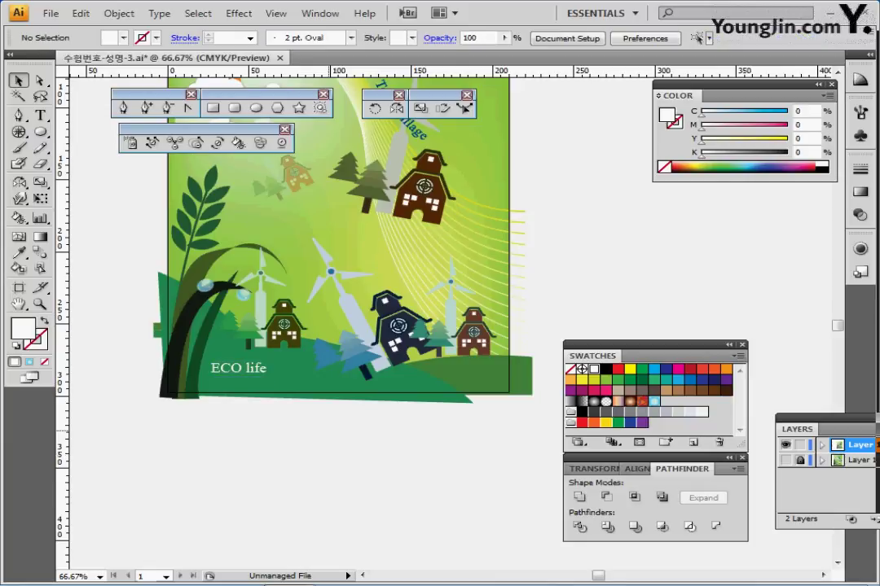
drag(238, 368, 238, 364)
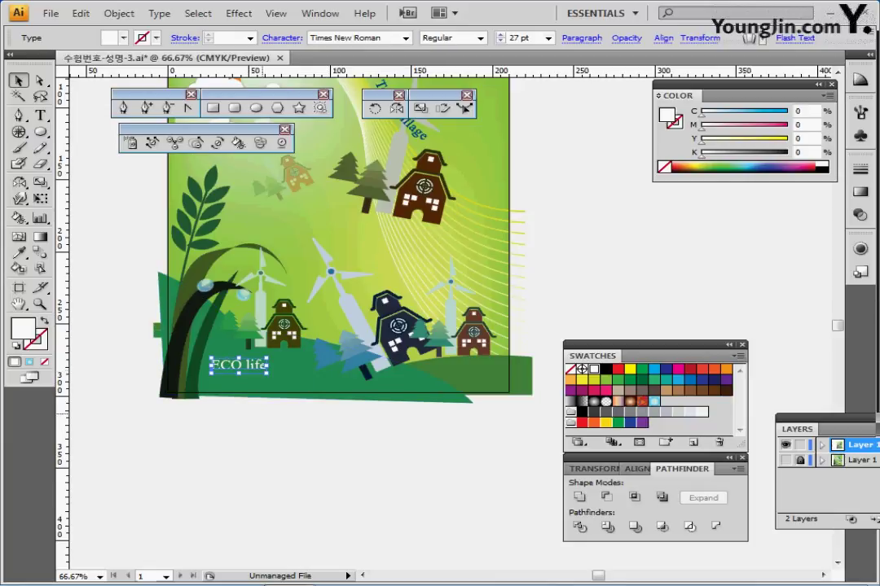
key(ctrl+shift+a)
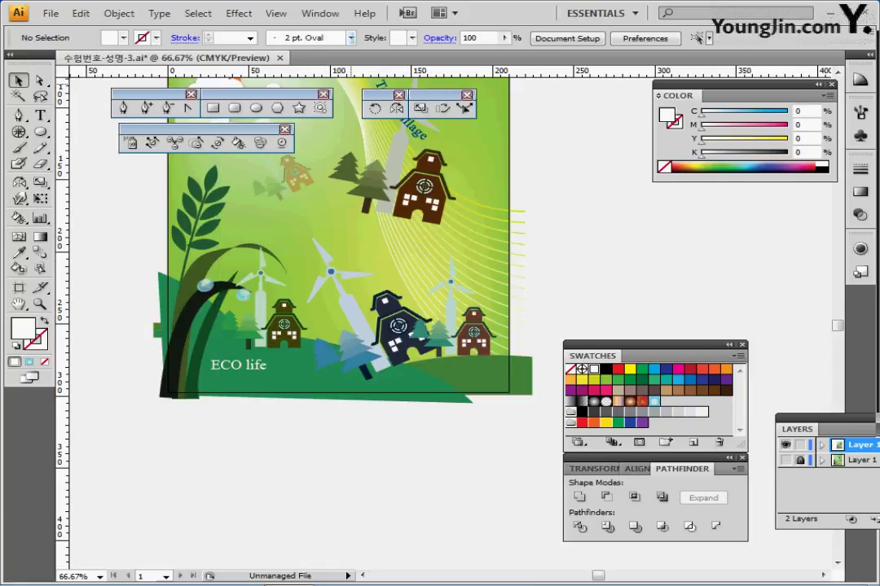
- Open the Borders_Novelty brush library and enlarge it to show more brushes, including the grass border
click(299, 38)
click(189, 126)
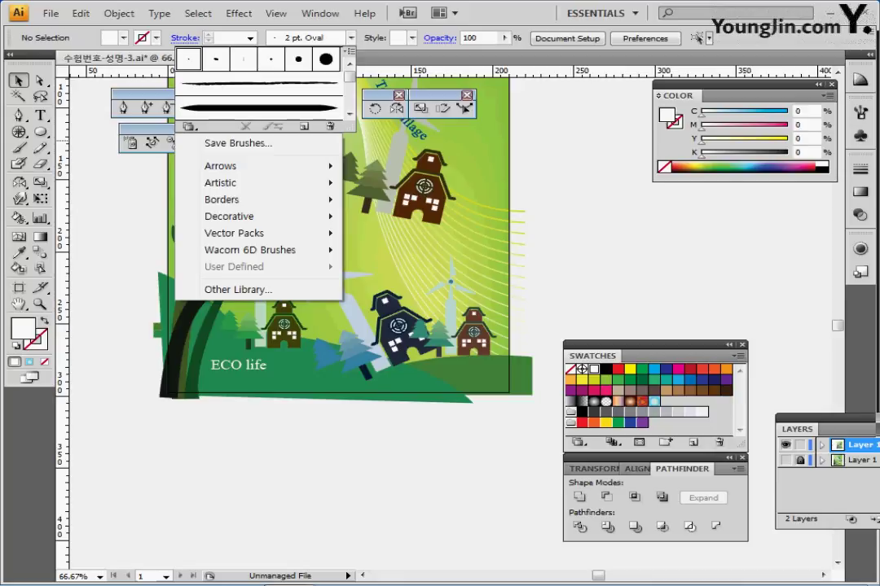
mouse_move(245, 200)
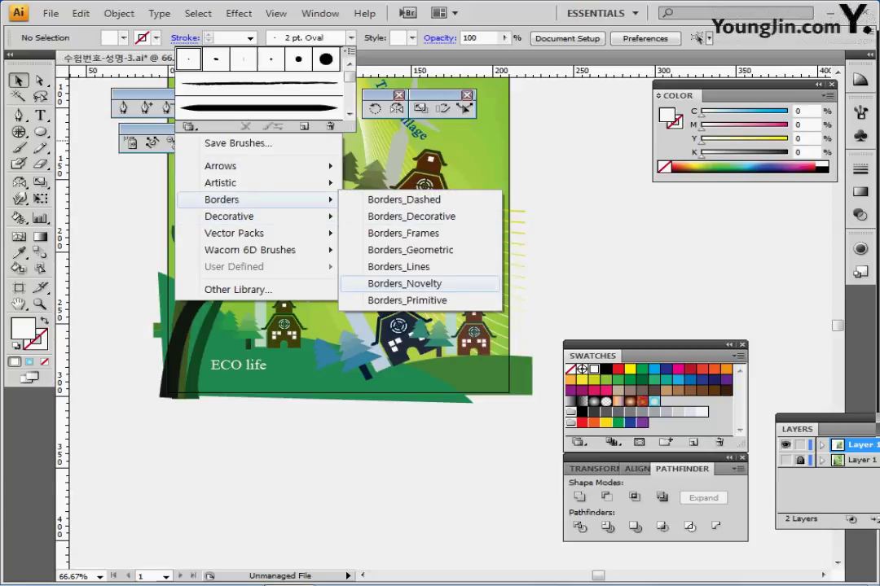
click(405, 283)
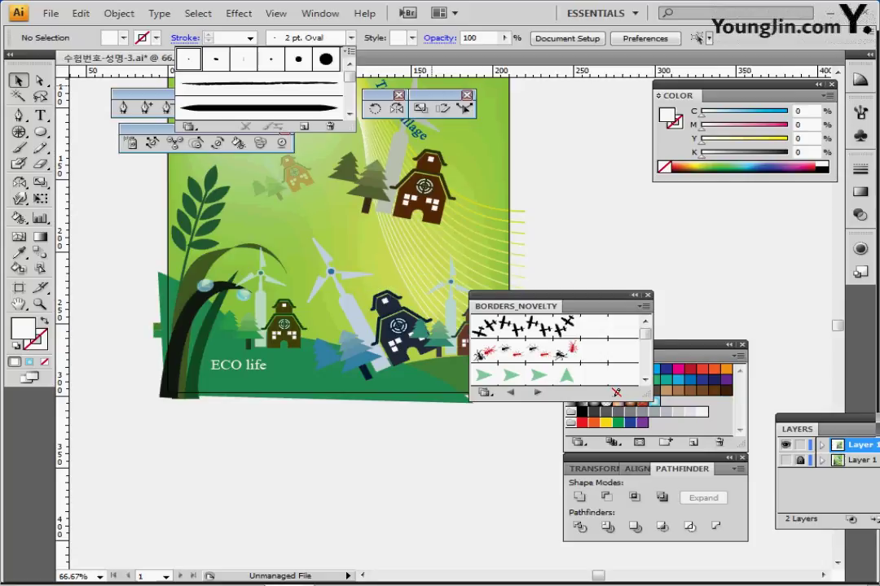
drag(648, 395, 648, 475)
drag(645, 334, 646, 365)
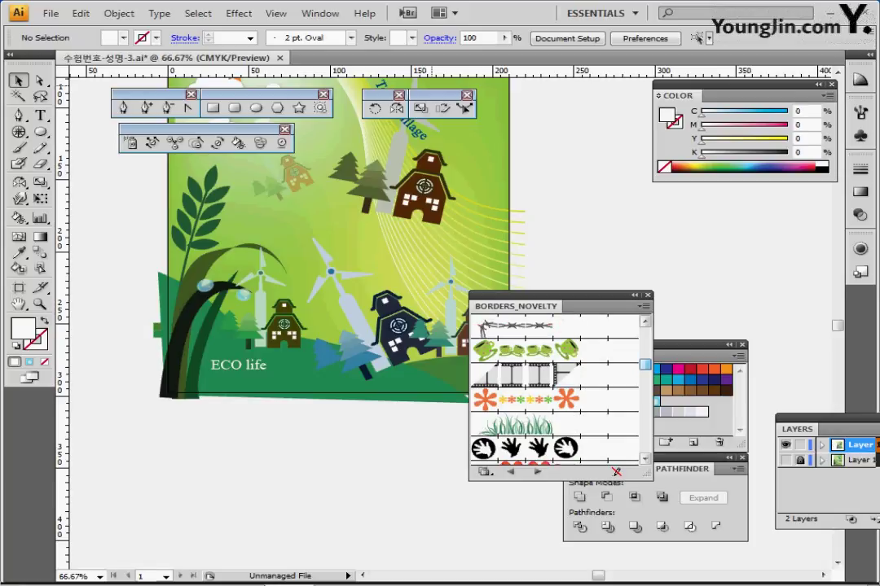
- Draw a horizontal line with the colourful flower border brush across the artboard's lower edge, below the ECO life text, and set its stroke to 2 pt
click(534, 399)
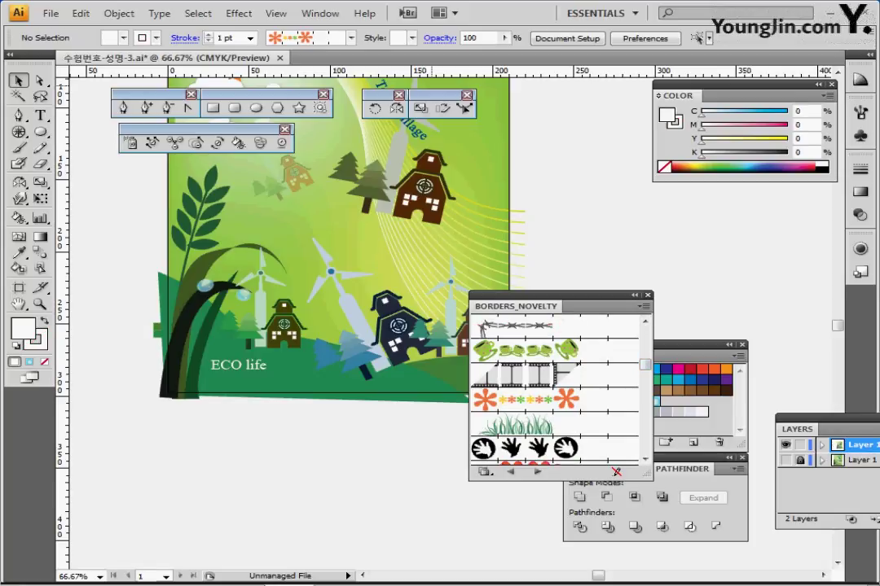
click(648, 295)
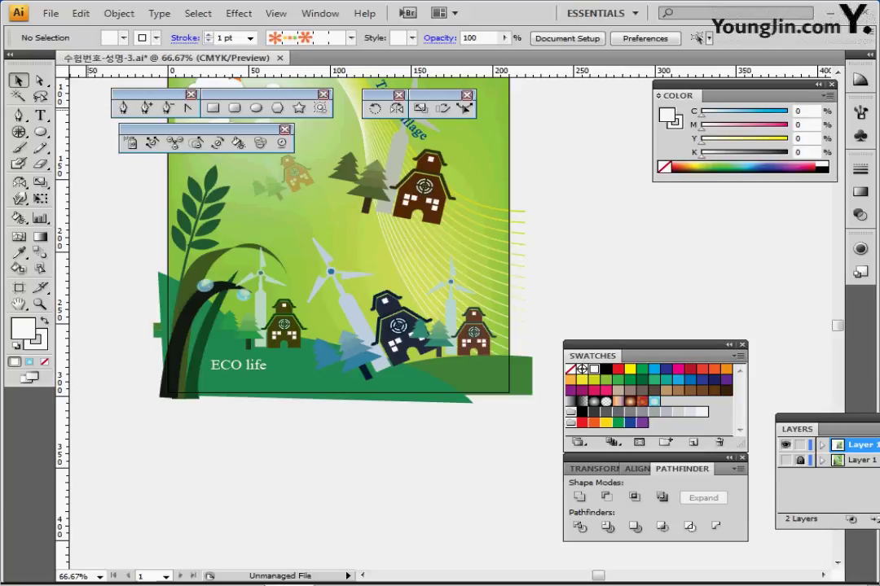
drag(19, 132, 81, 135)
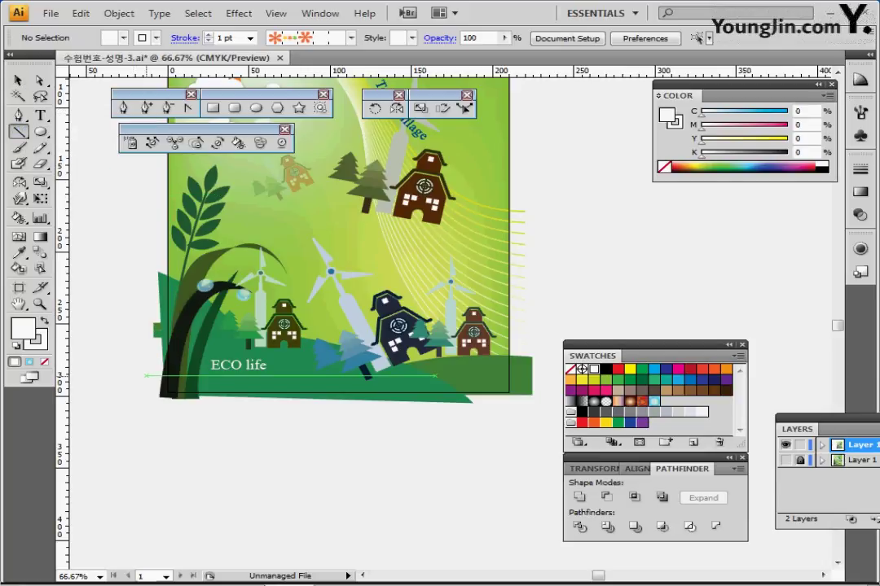
drag(140, 380, 532, 380)
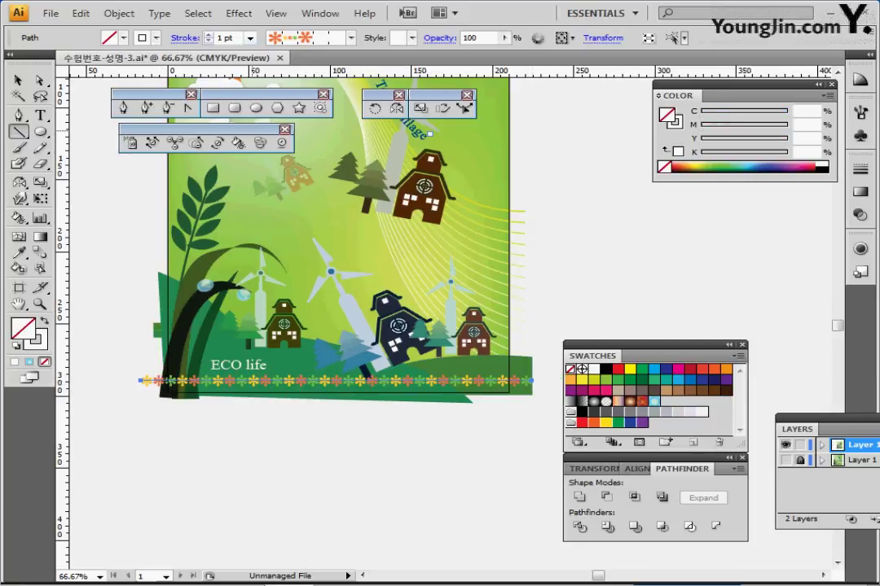
click(208, 34)
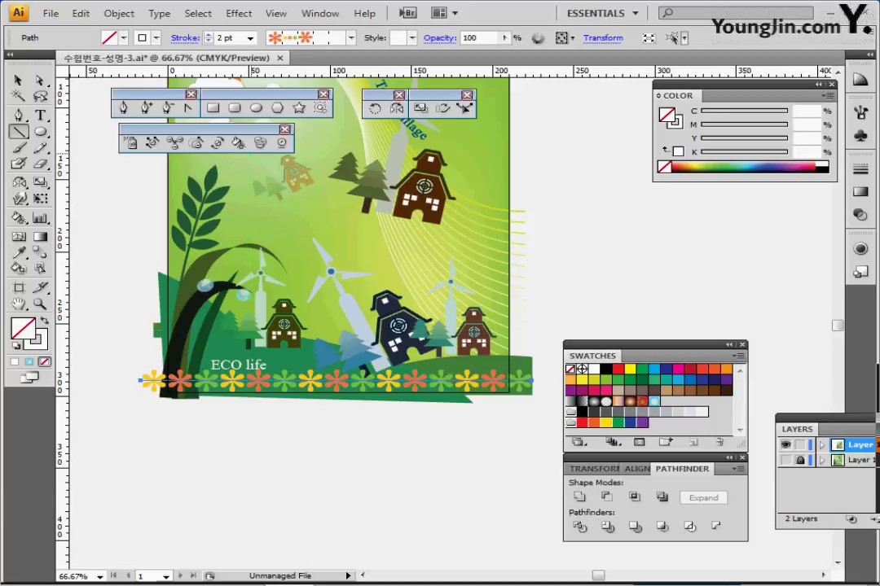
- Create a 210 × 297 mm rectangle from the artboard's upper-left corner and give it the default black stroke and a red fill
key(ctrl+minus)
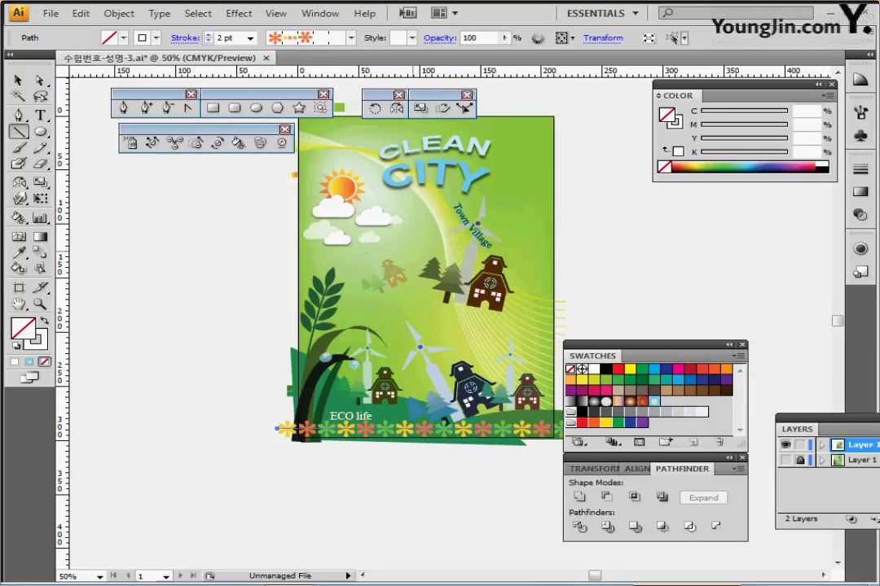
drag(413, 252, 256, 288)
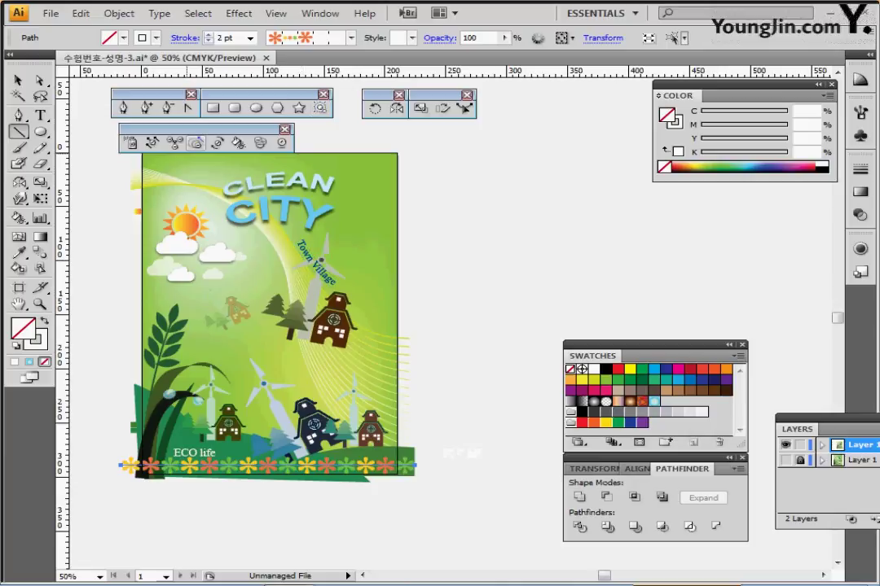
click(212, 108)
drag(204, 129, 531, 128)
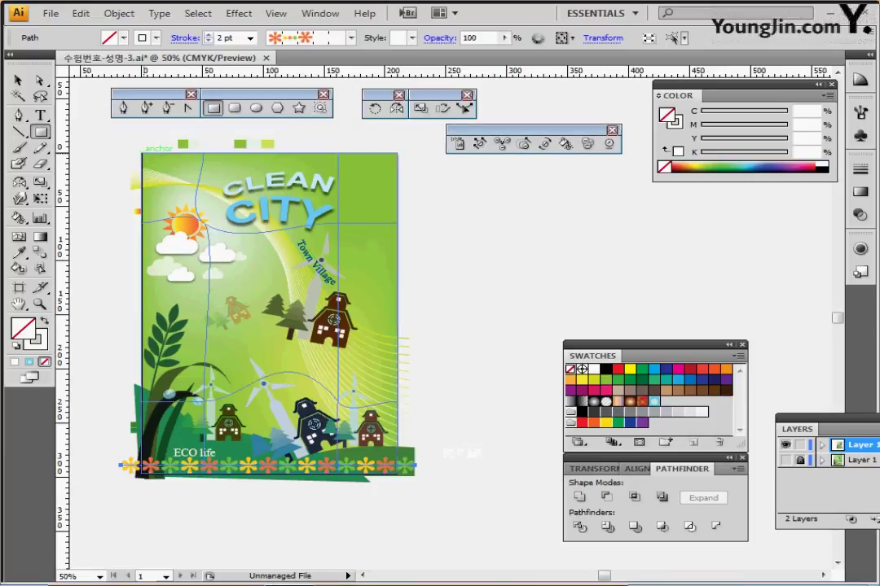
click(143, 153)
click(142, 153)
text(210)
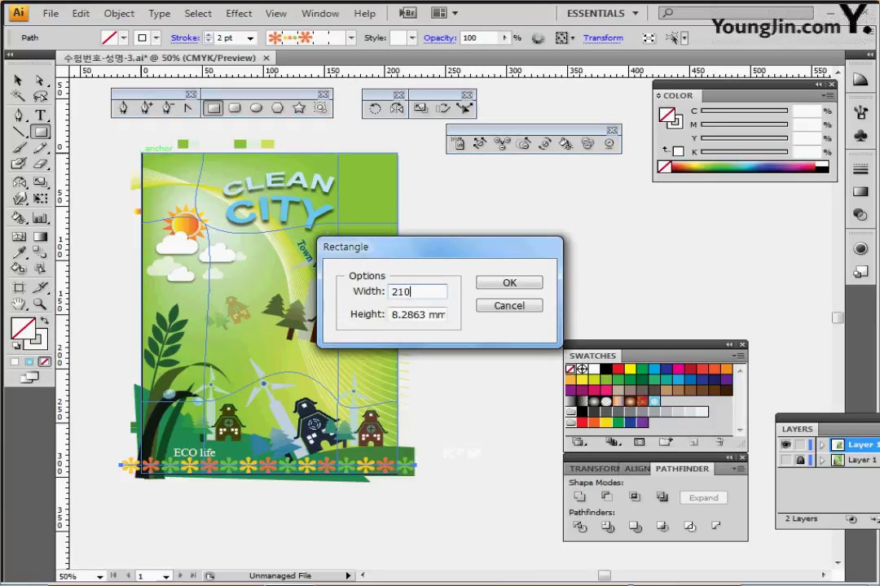
key(Tab)
text(297)
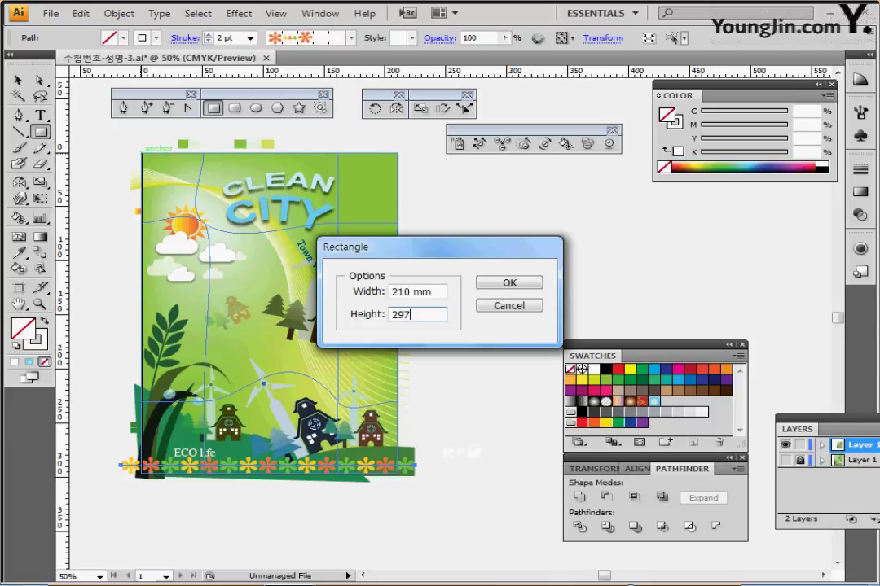
key(Return)
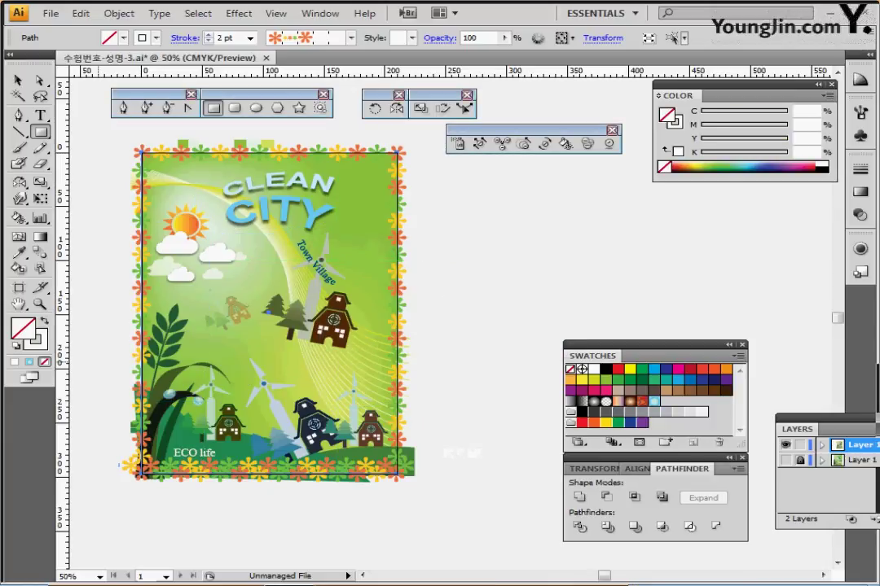
click(16, 347)
click(618, 369)
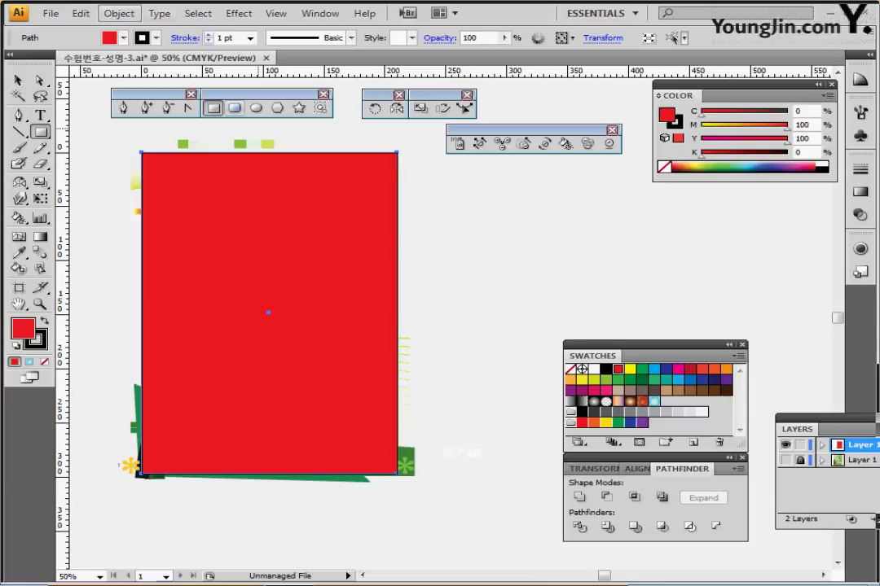
- Unlock all objects and clip the entire artwork to the red rectangle with a clipping mask, leaving nothing selected
click(119, 13)
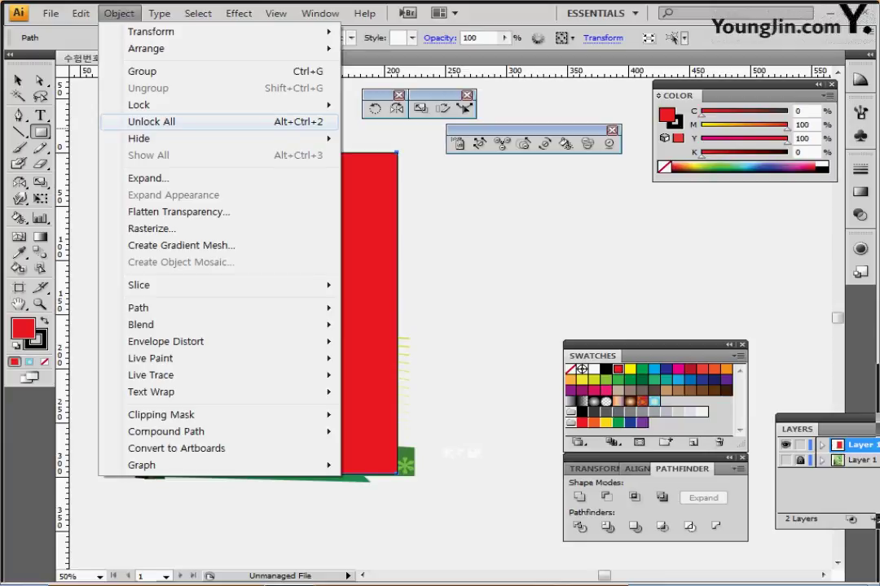
click(151, 122)
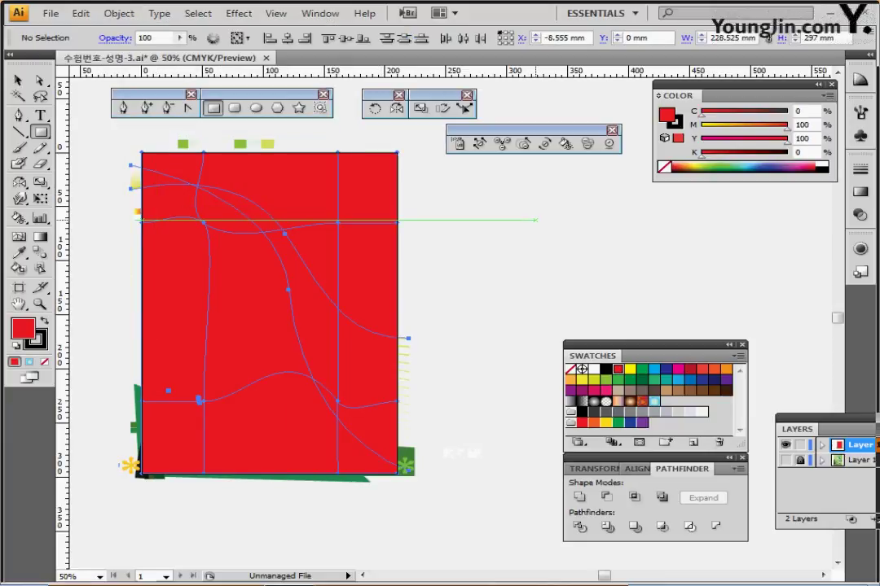
right_click(324, 236)
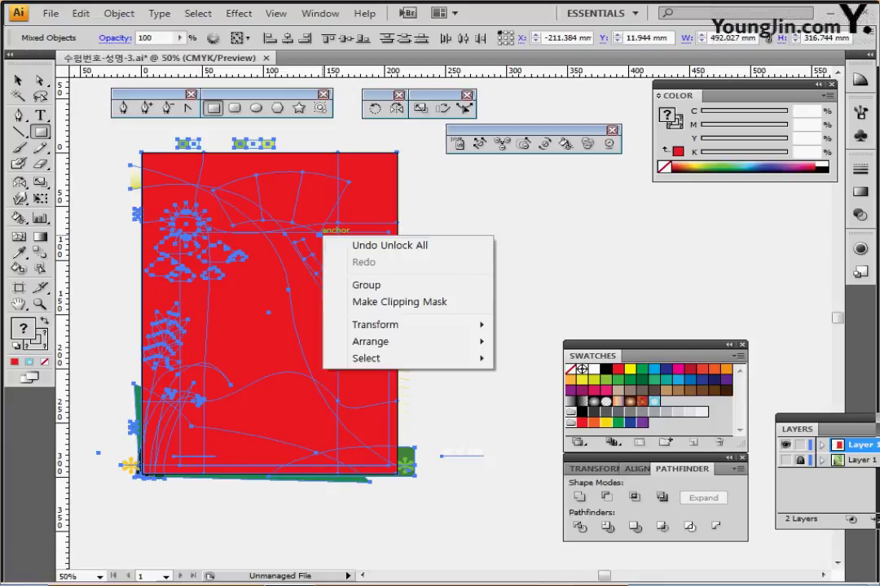
click(400, 302)
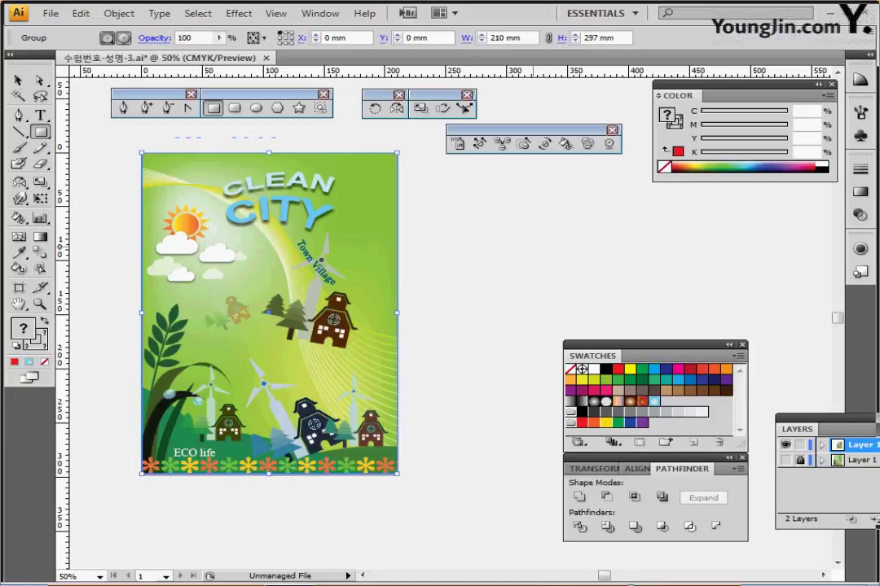
key(ctrl+shift+a)
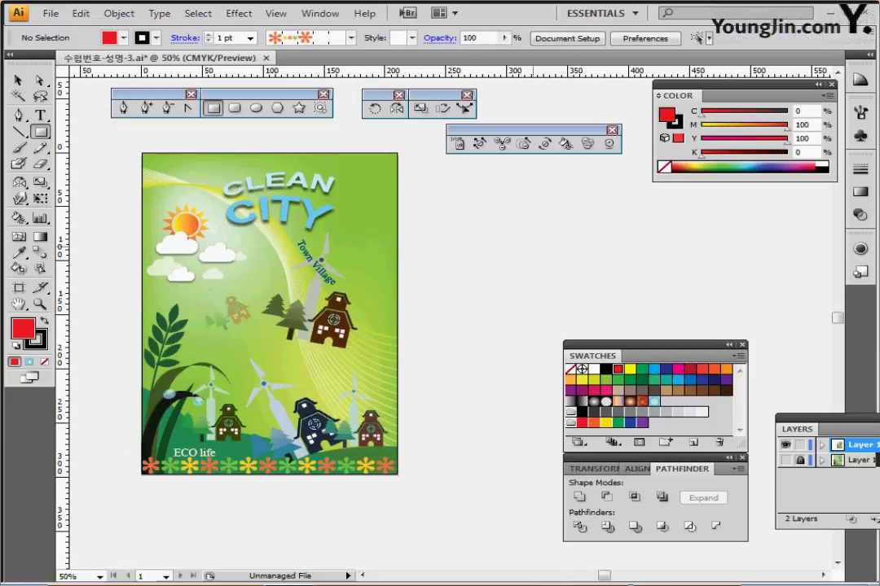